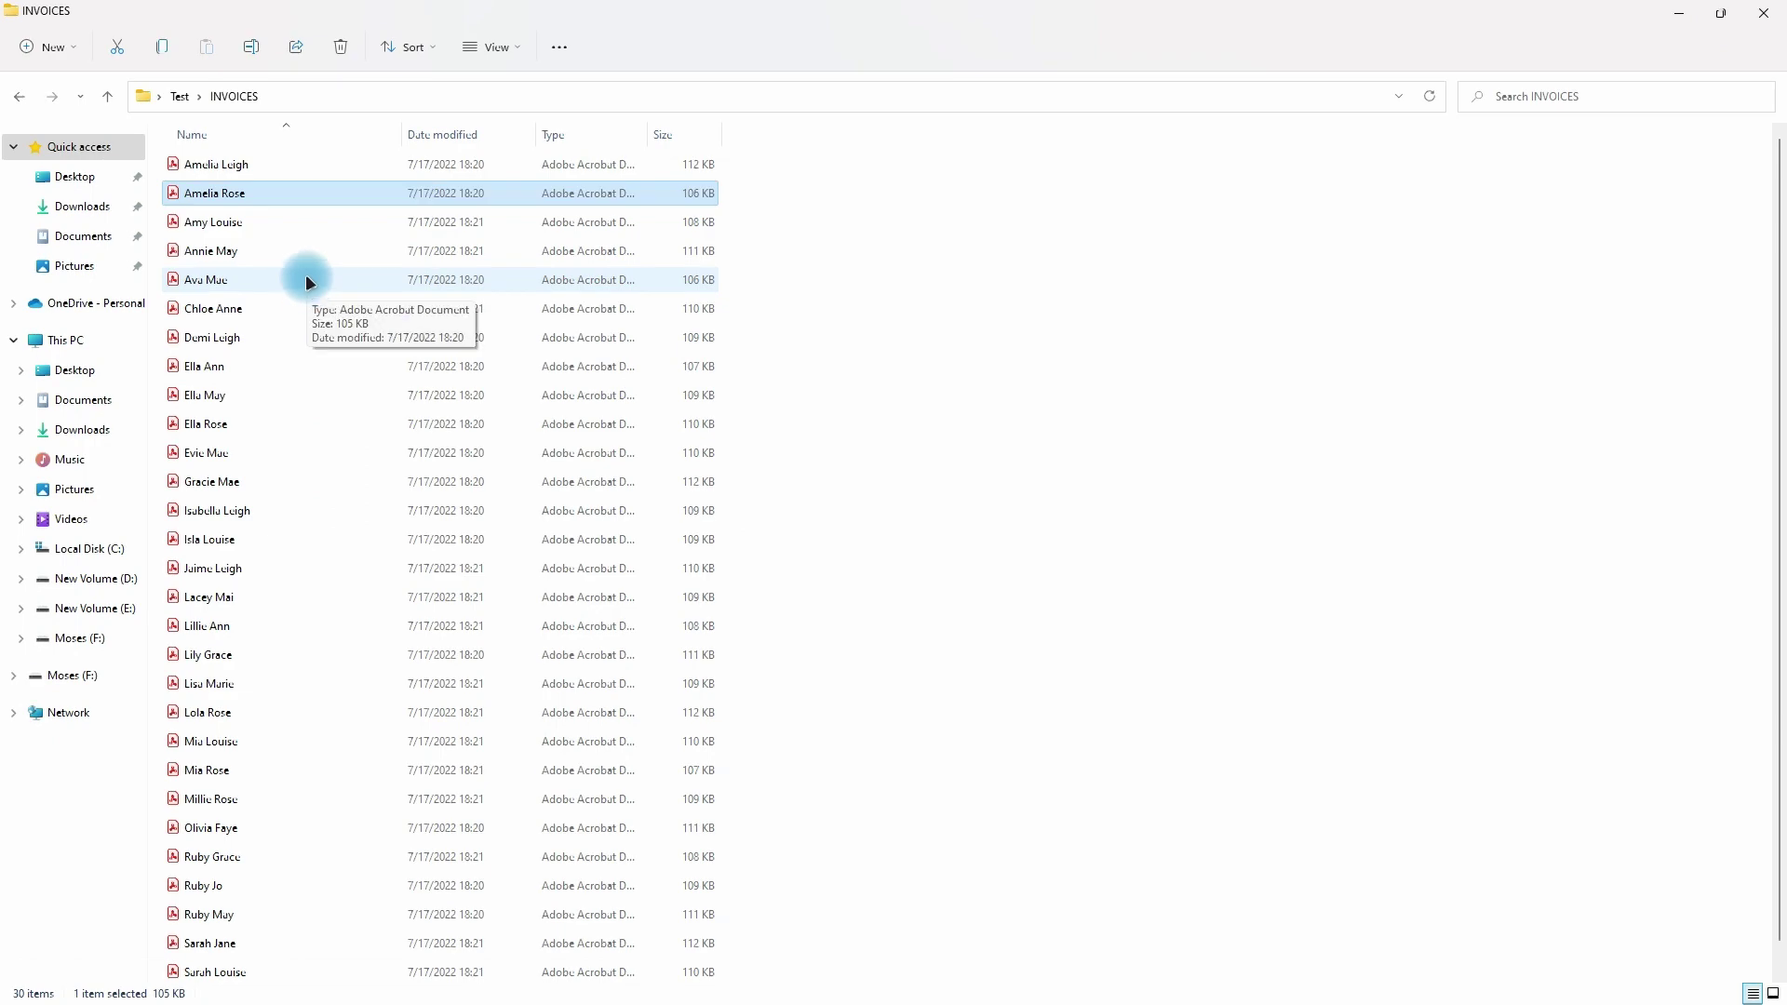
# - Open the third invoice PDF in Acrobat, scroll through its details, then return to the workbook
pyautogui.doubleClick(300, 223)
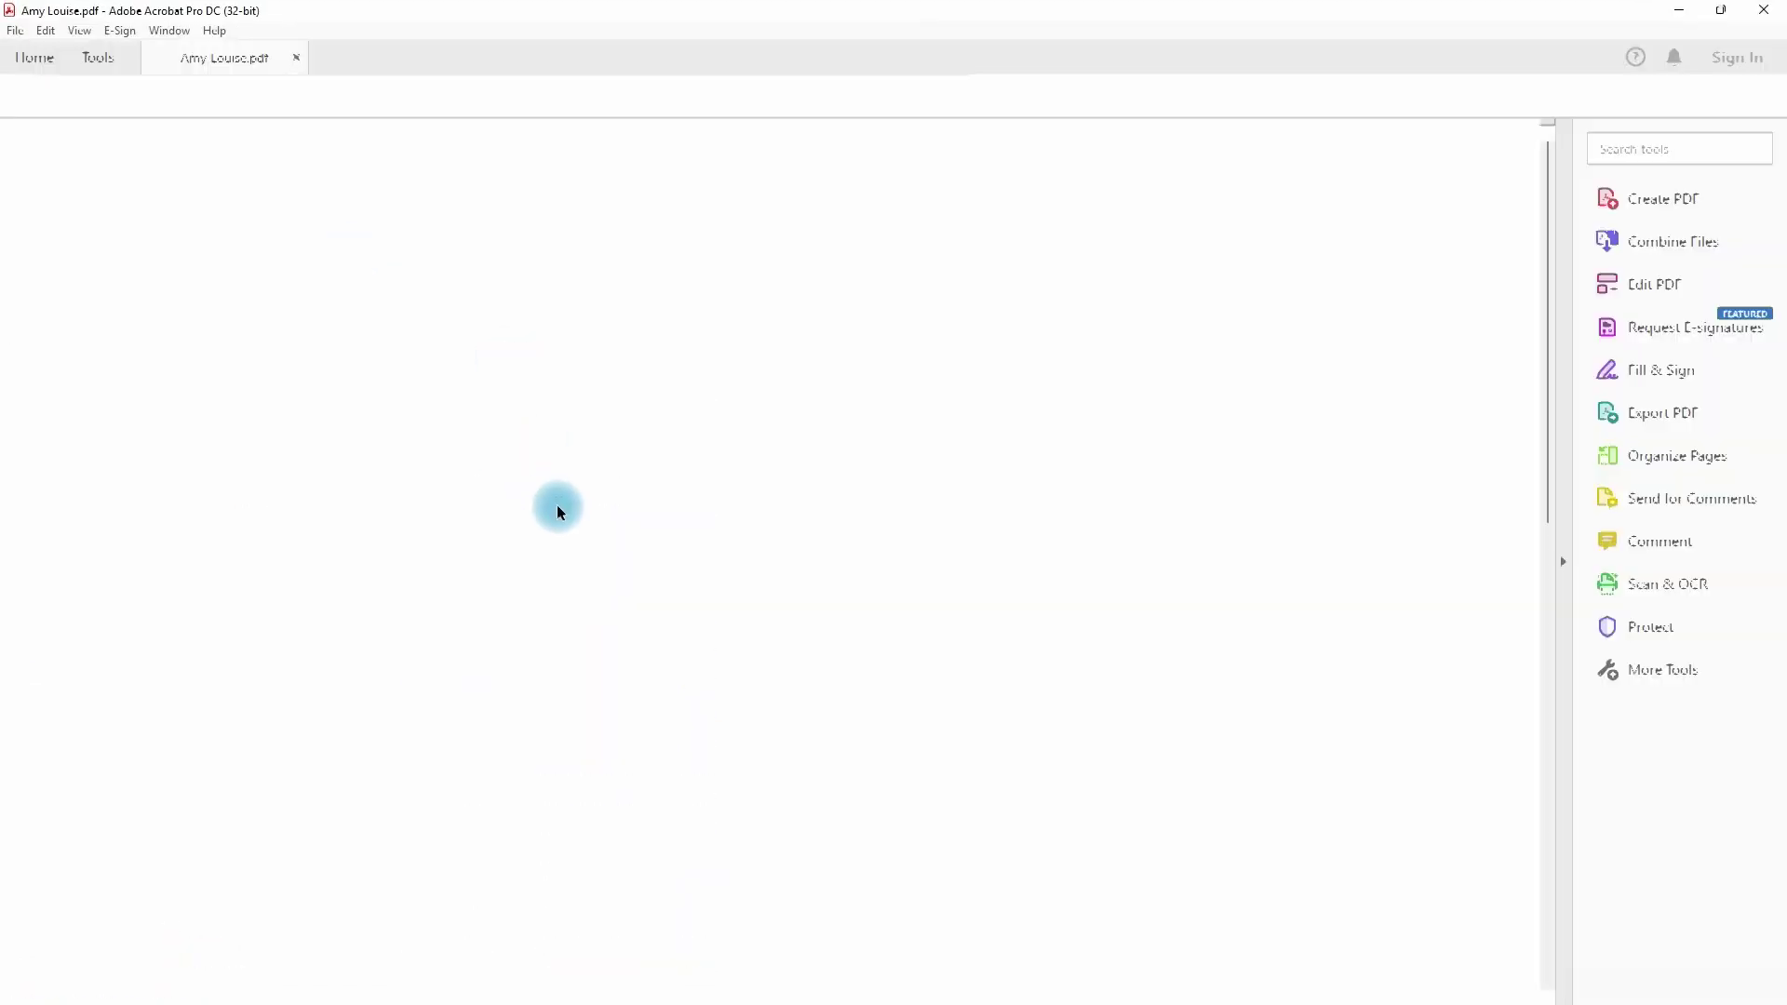
pyautogui.scroll(-6, 577, 533)
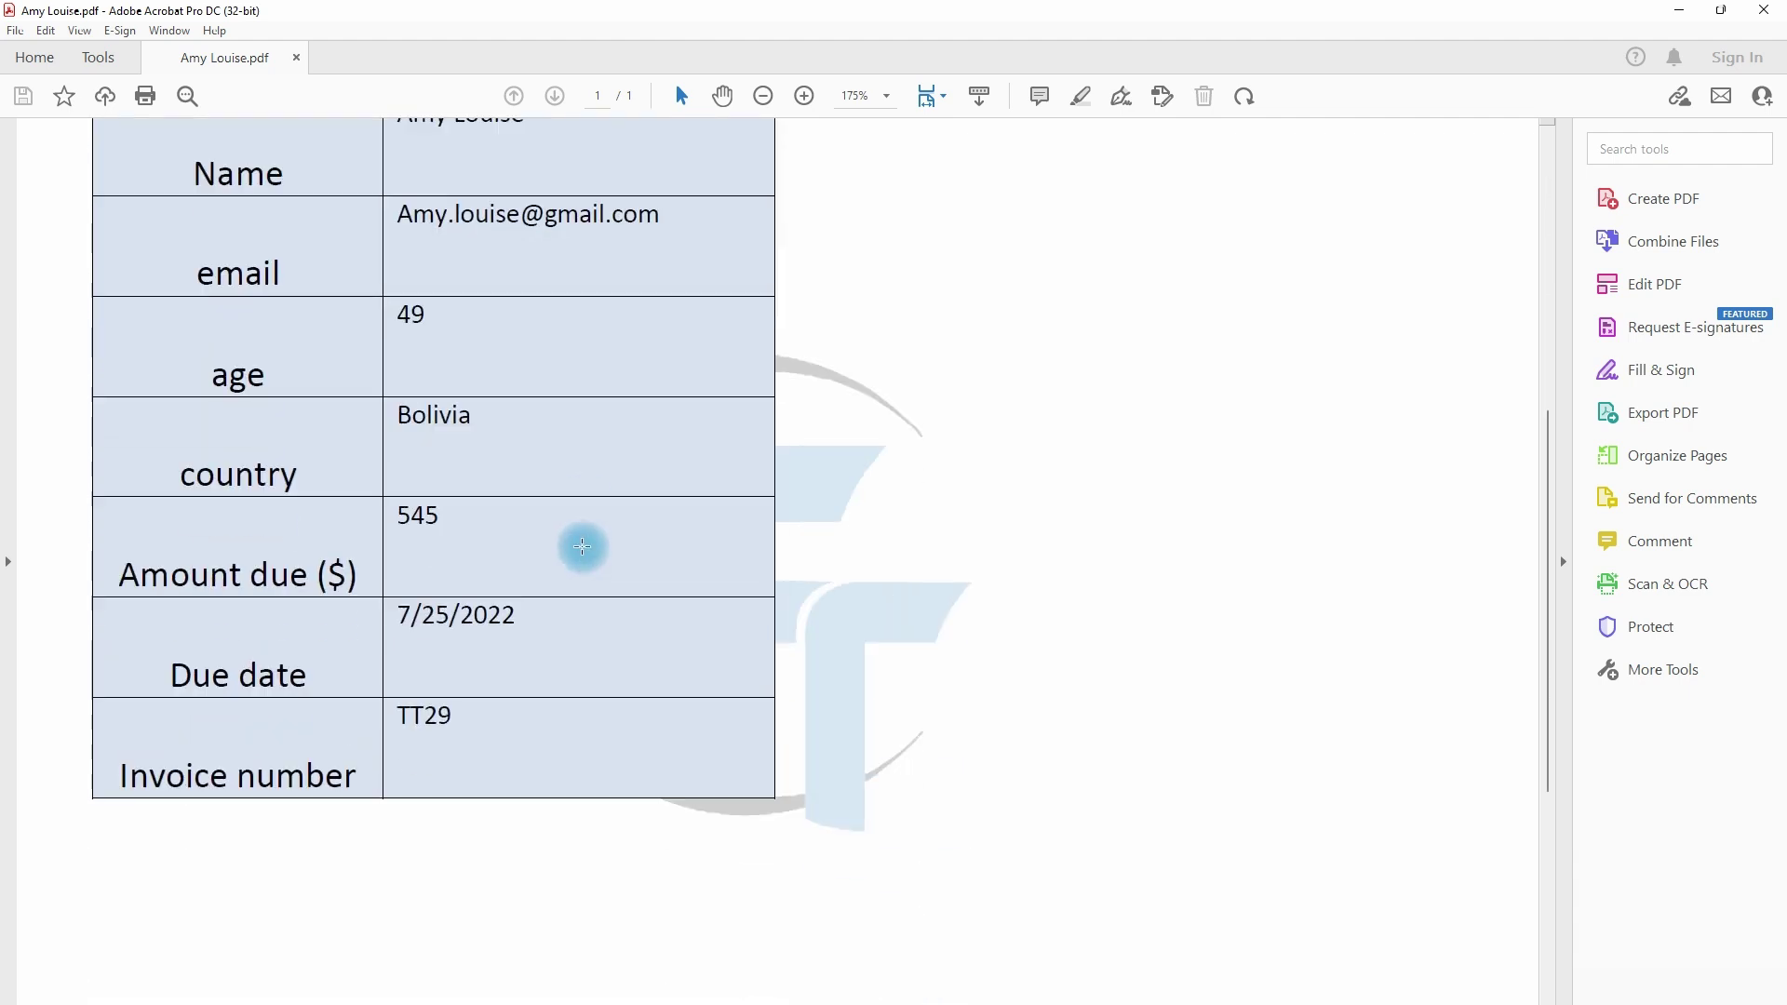
pyautogui.scroll(2, 582, 546)
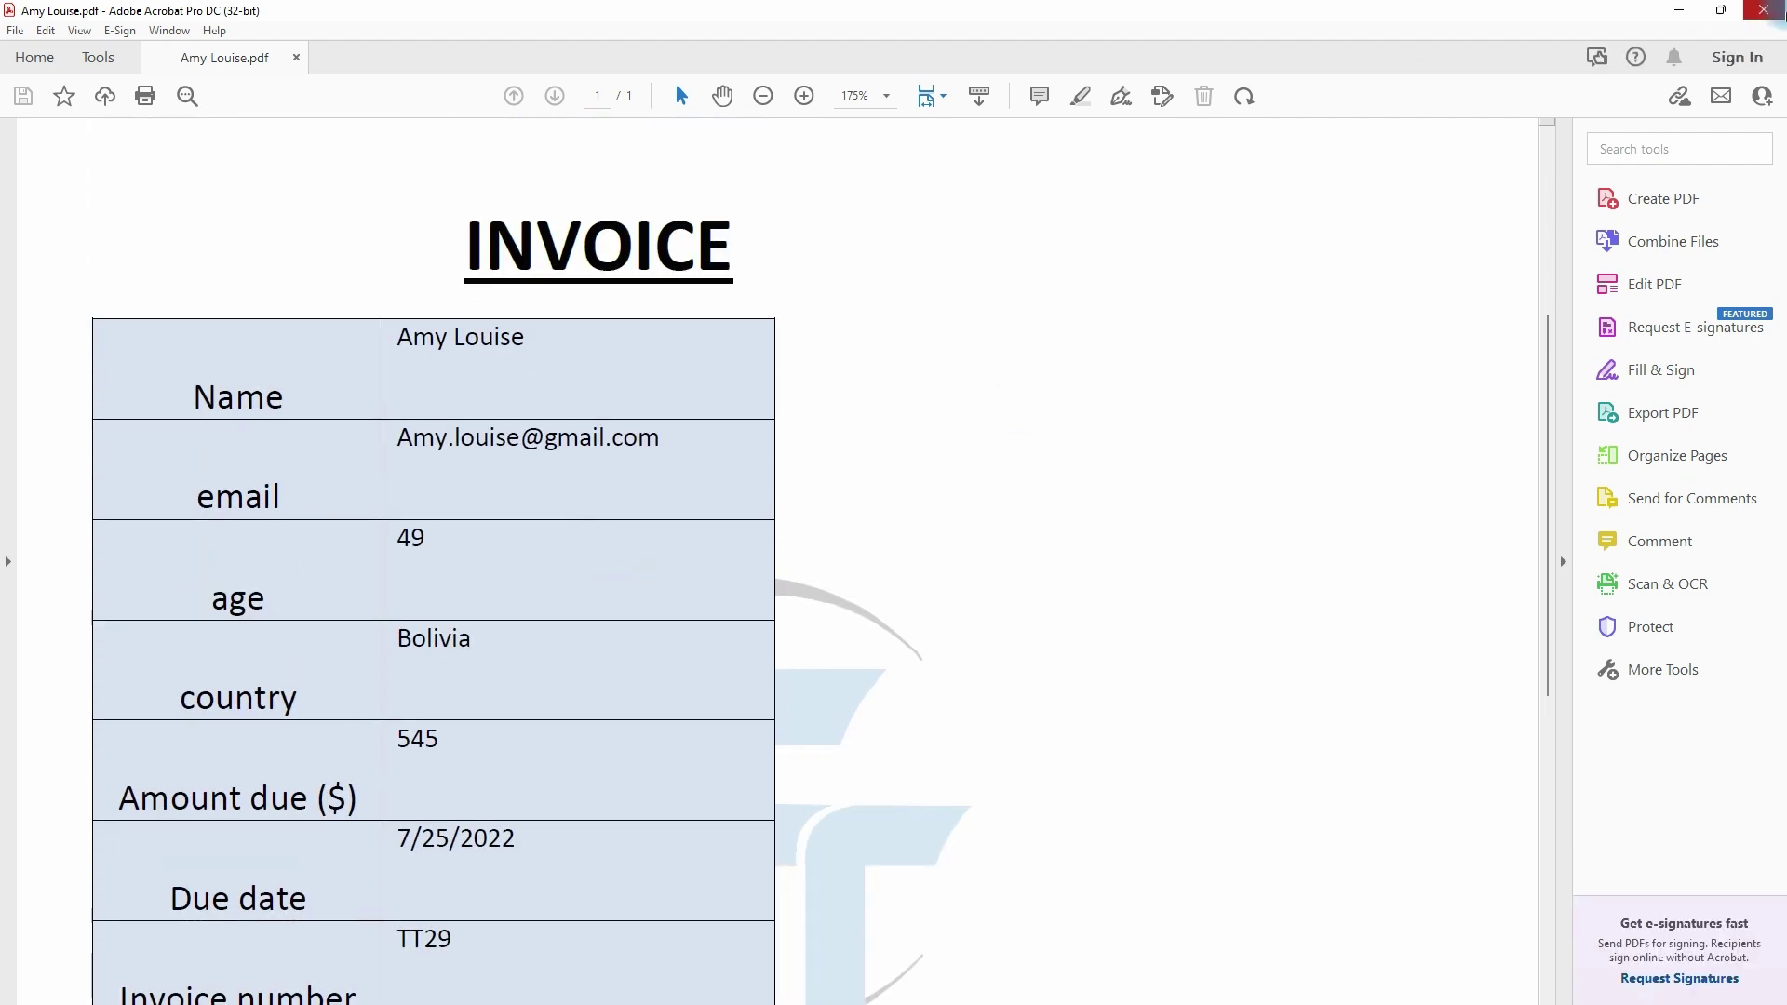
pyautogui.hotkey('alt', 'Tab')
pyautogui.hotkey('alt', 'Tab')
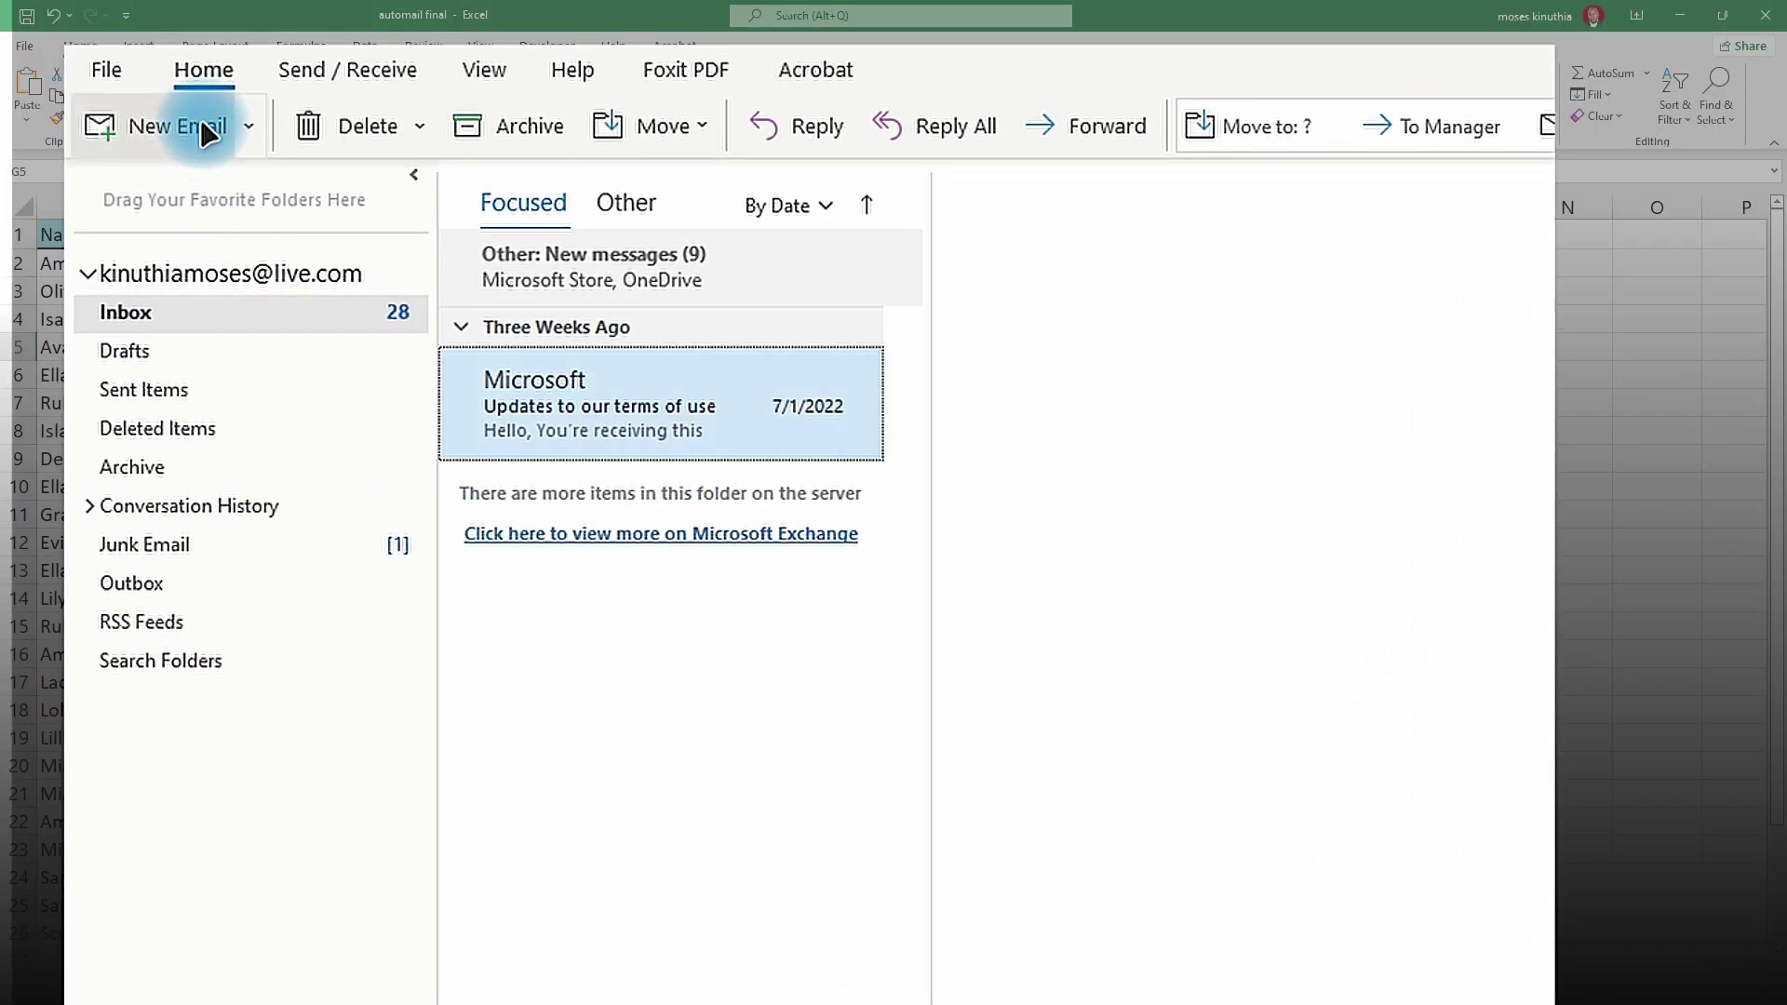
# - Draft a new email to the company's Gmail address with subject 'Email' and body 'Body'
pyautogui.click(203, 130)
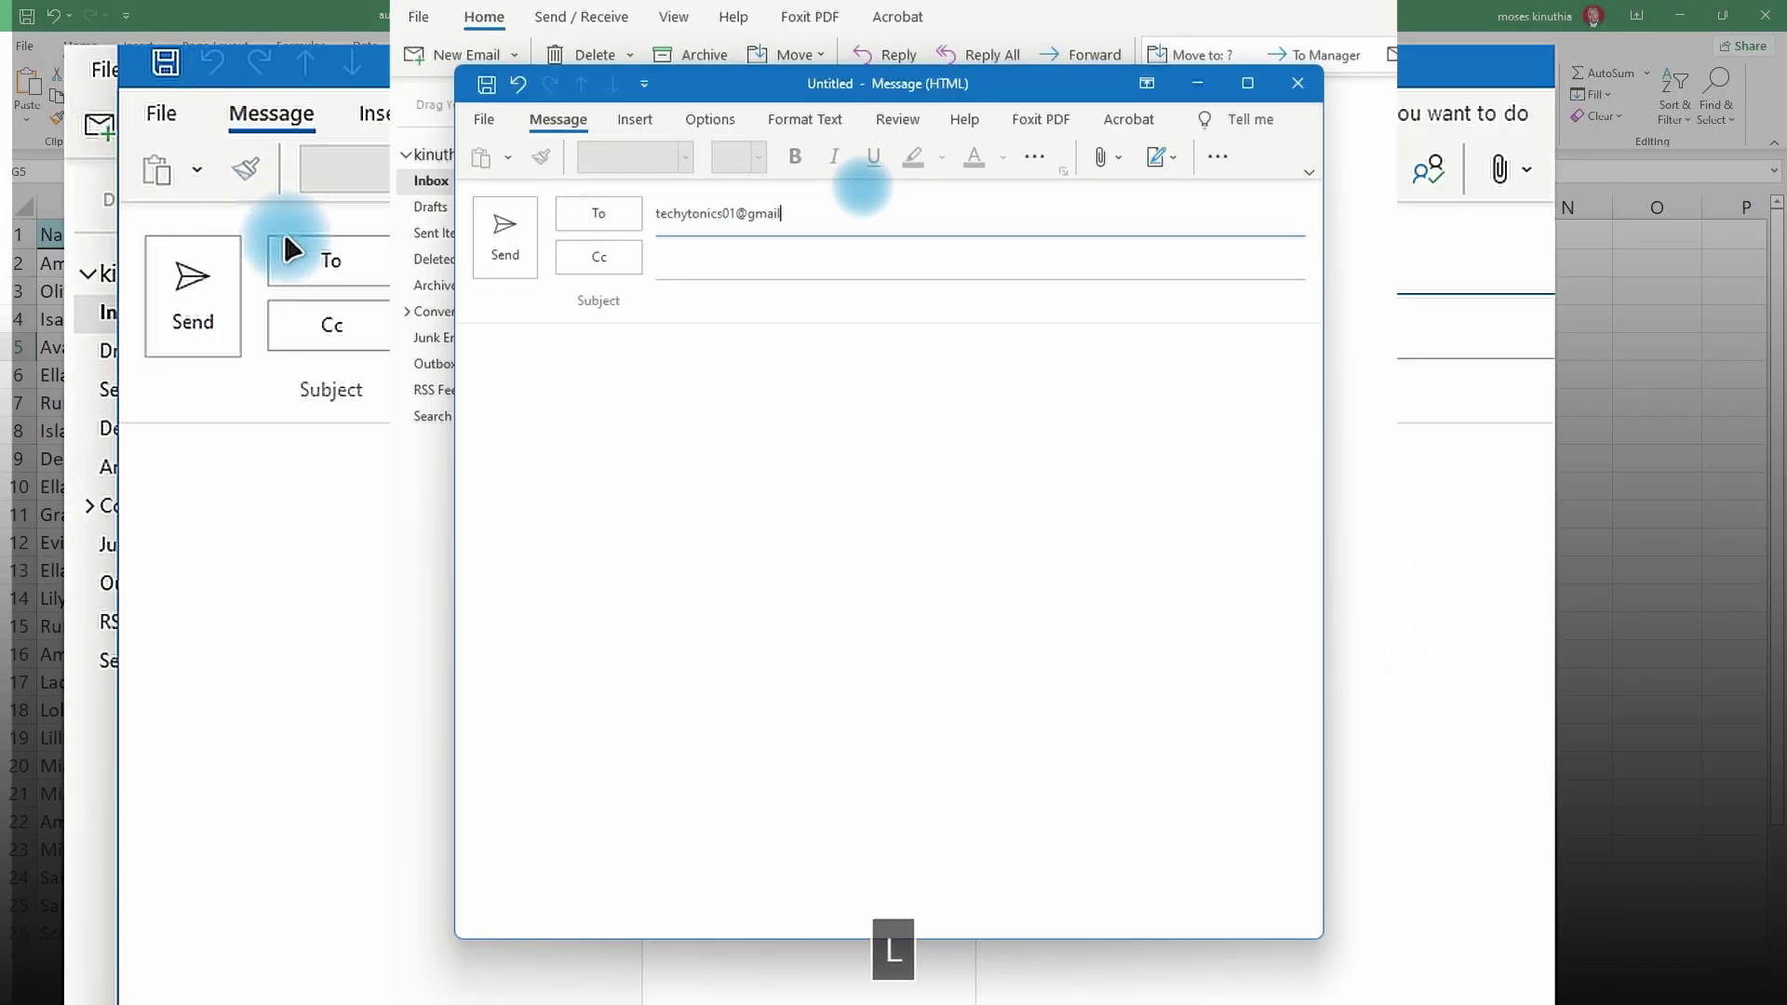
pyautogui.press('Tab')
pyautogui.press('Tab')
pyautogui.write('Email')
pyautogui.press('Tab')
pyautogui.write('Bo')
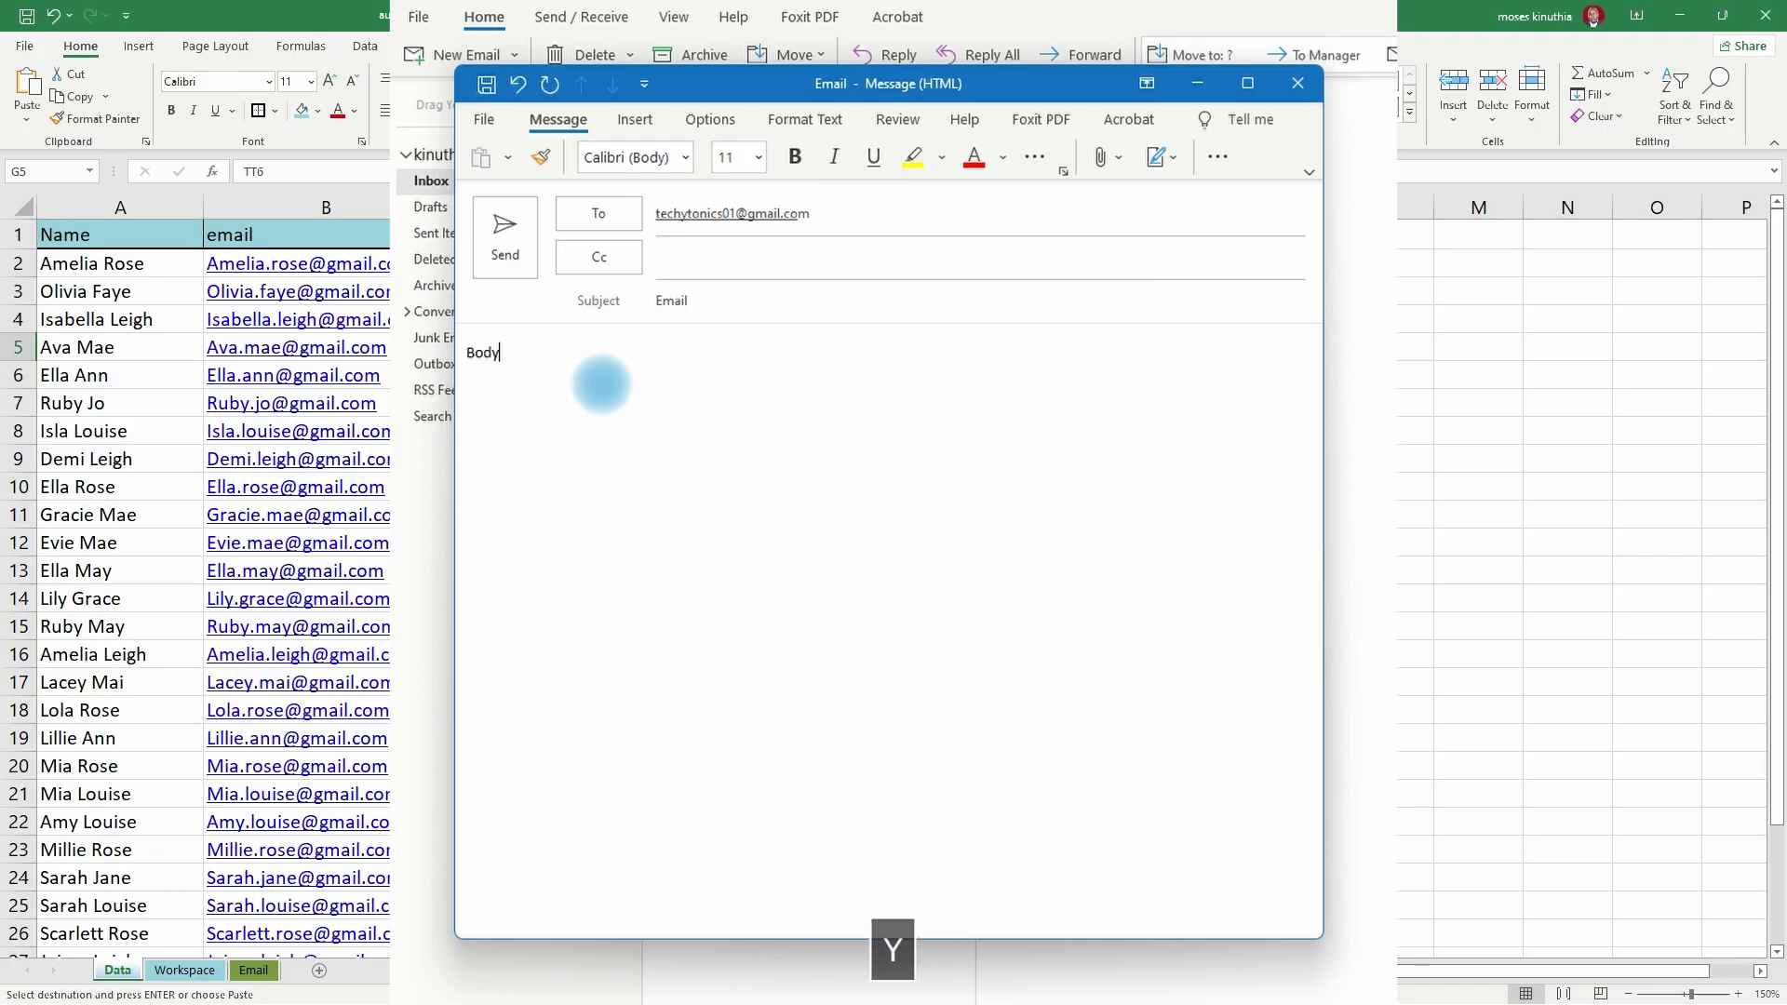
# - Attach an invoice PDF from this PC to the message
pyautogui.click(1103, 158)
pyautogui.click(1163, 607)
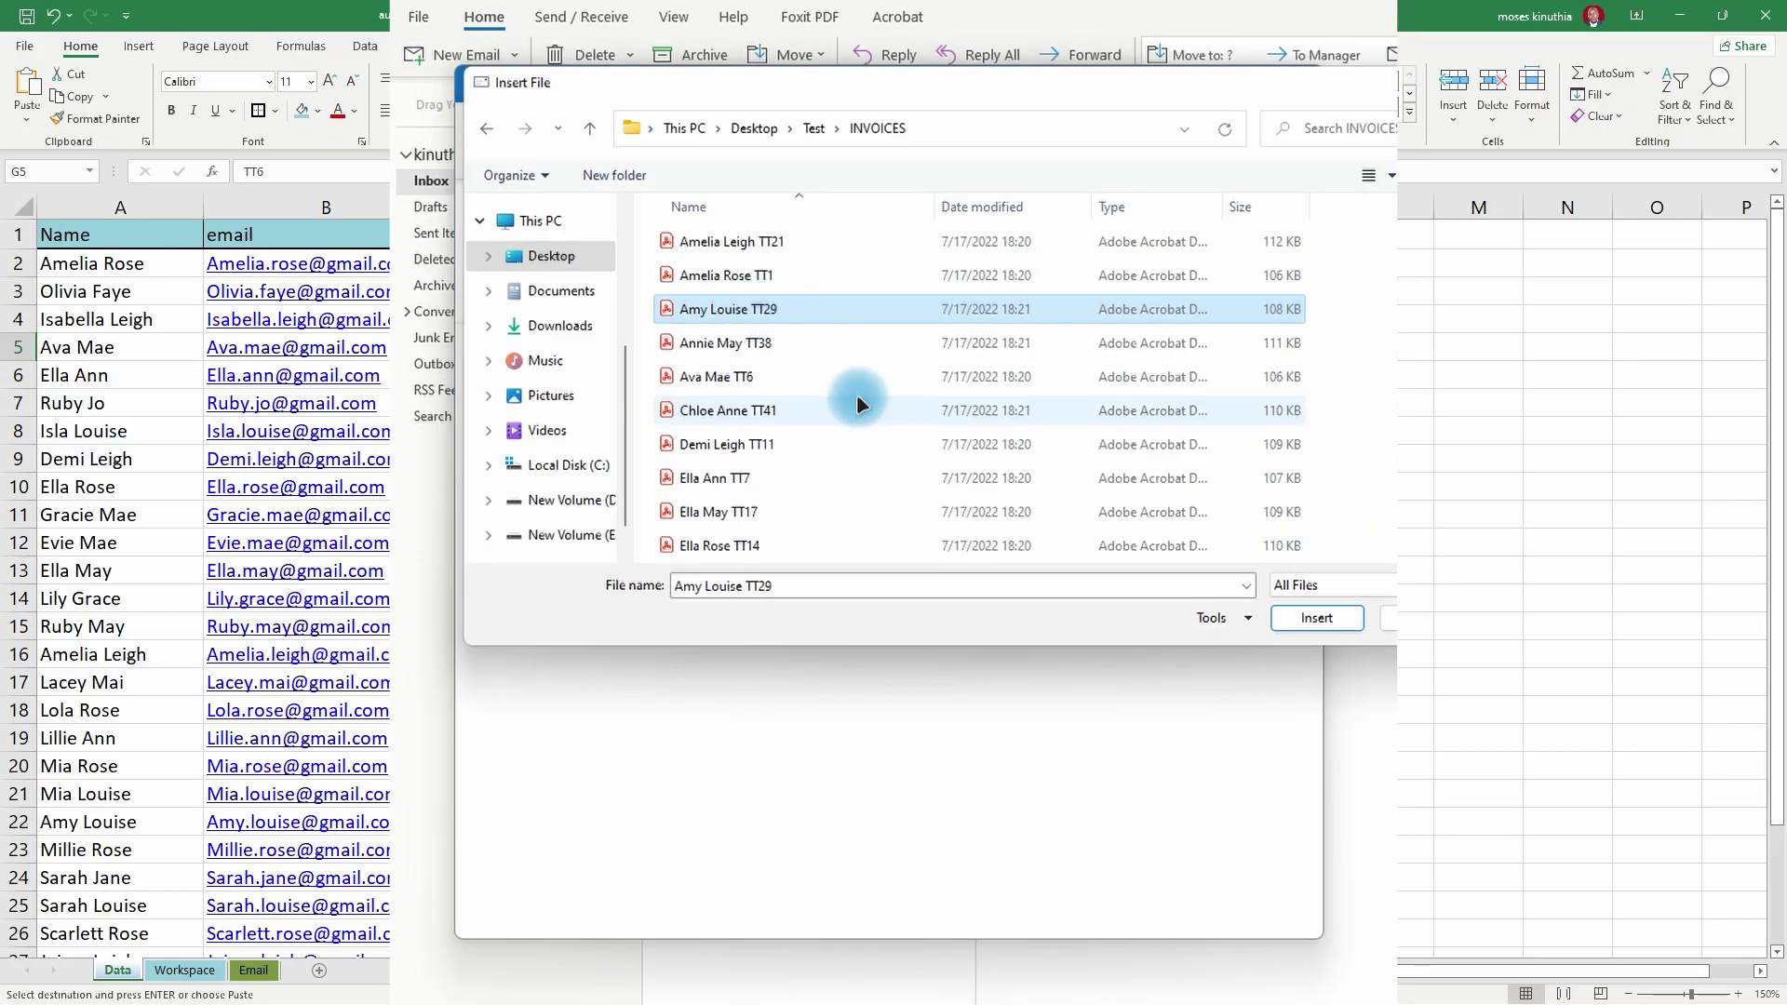
pyautogui.click(1312, 619)
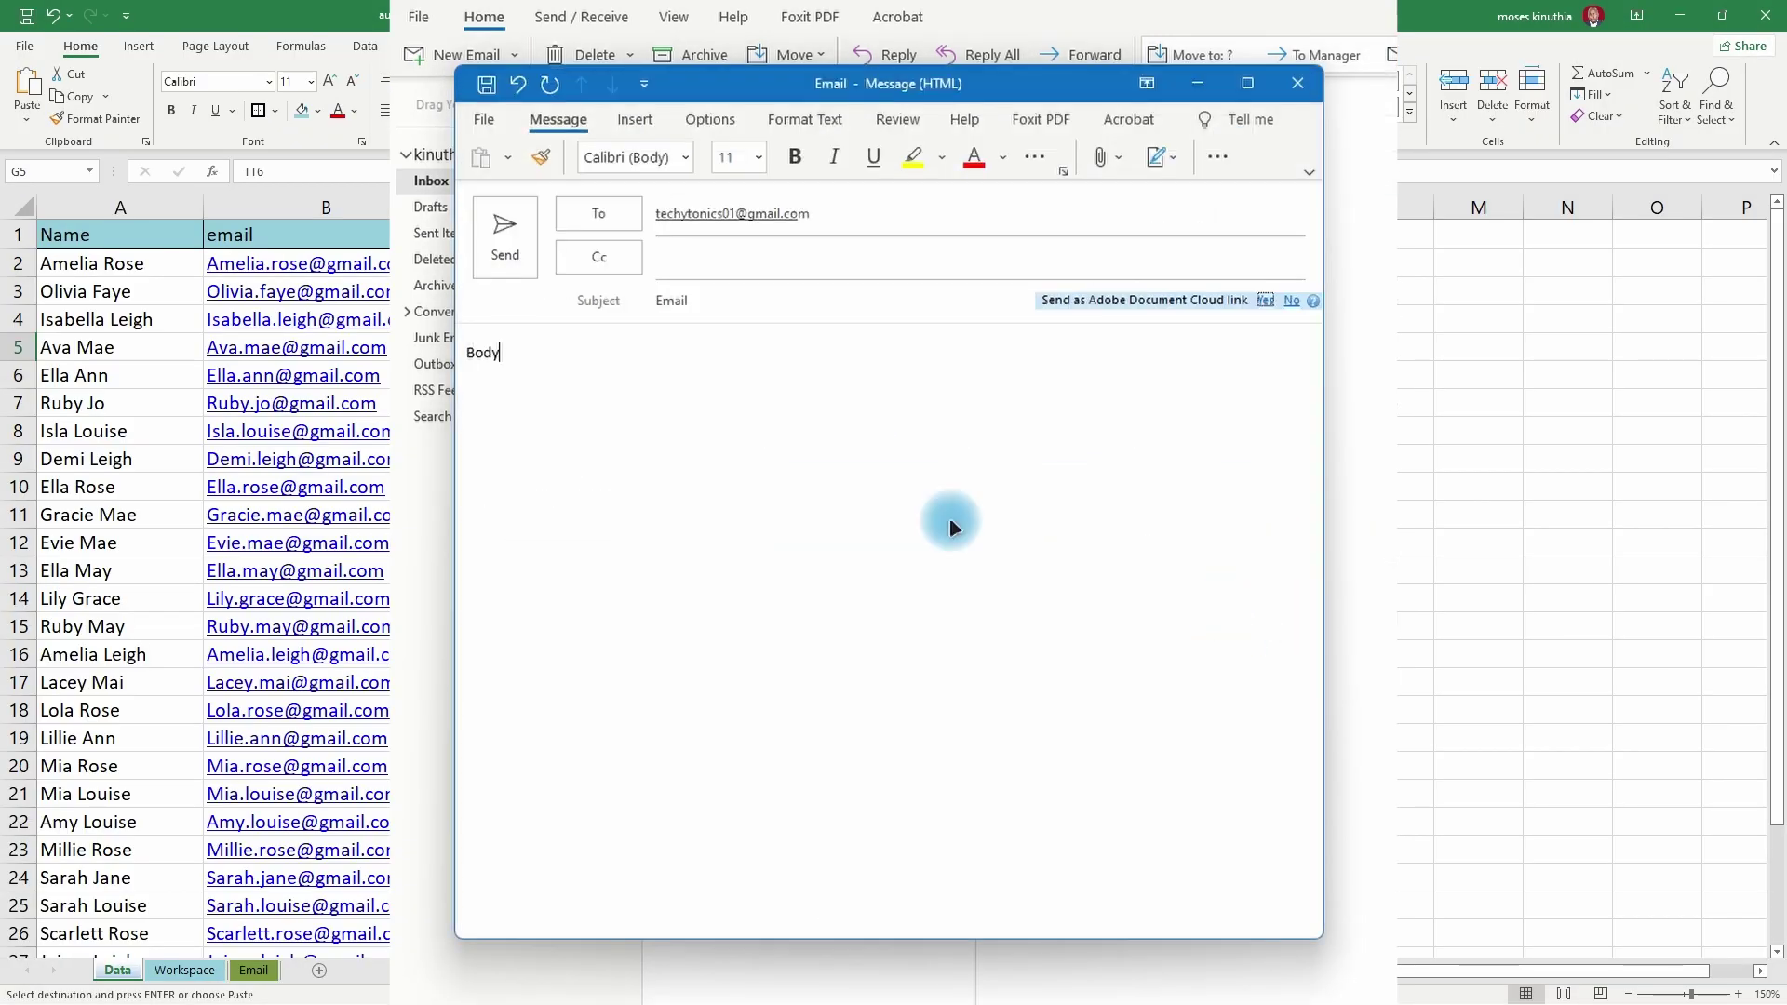
# - Send the test email, then run the Send MAILS macro from the Email sheet
pyautogui.click(486, 268)
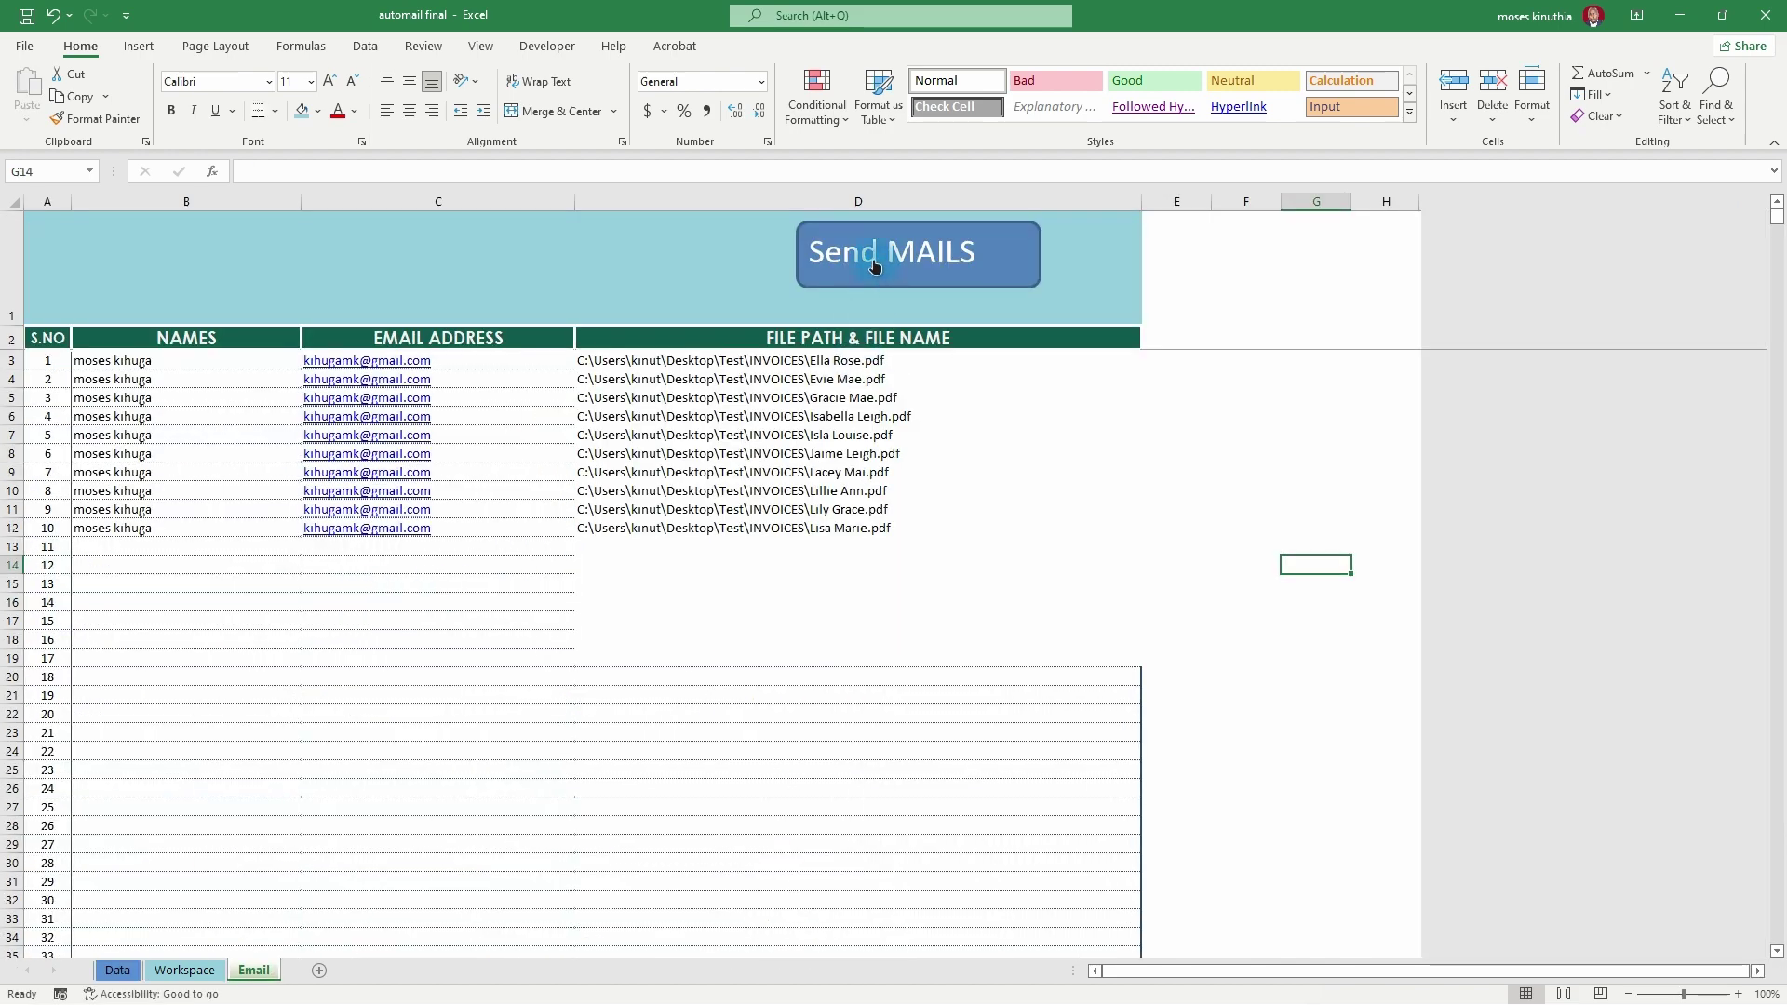
pyautogui.click(874, 267)
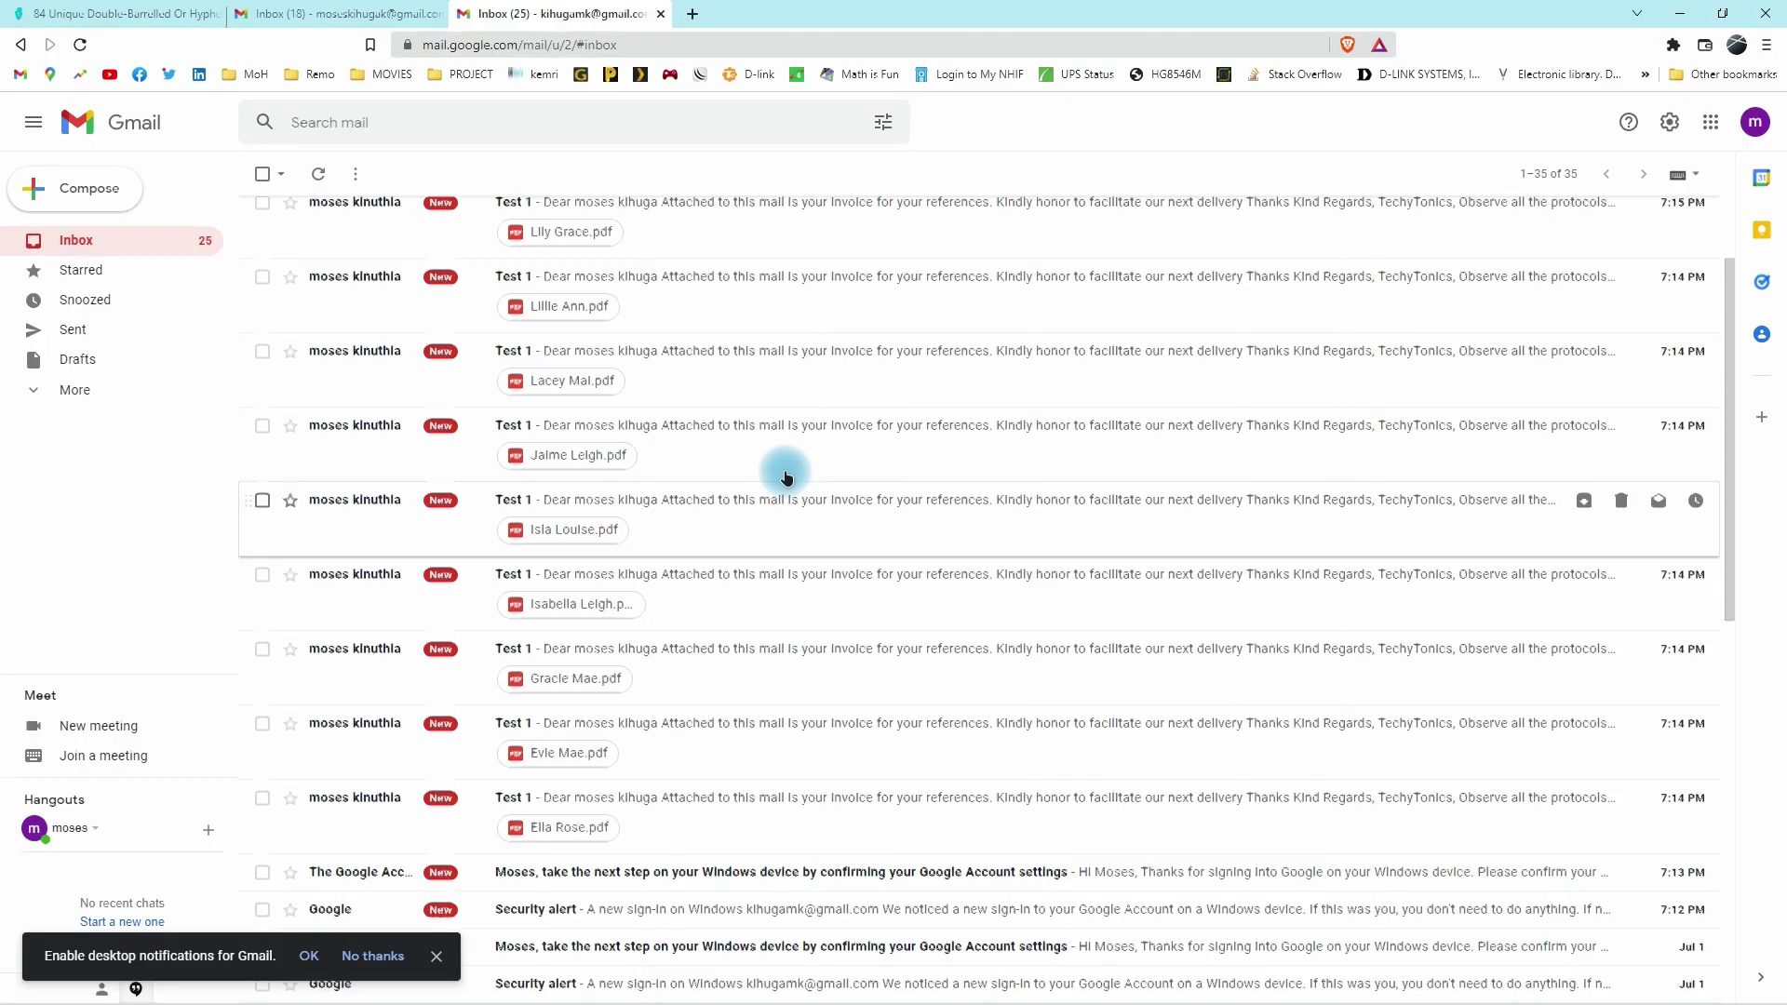
pyautogui.scroll(1, 786, 493)
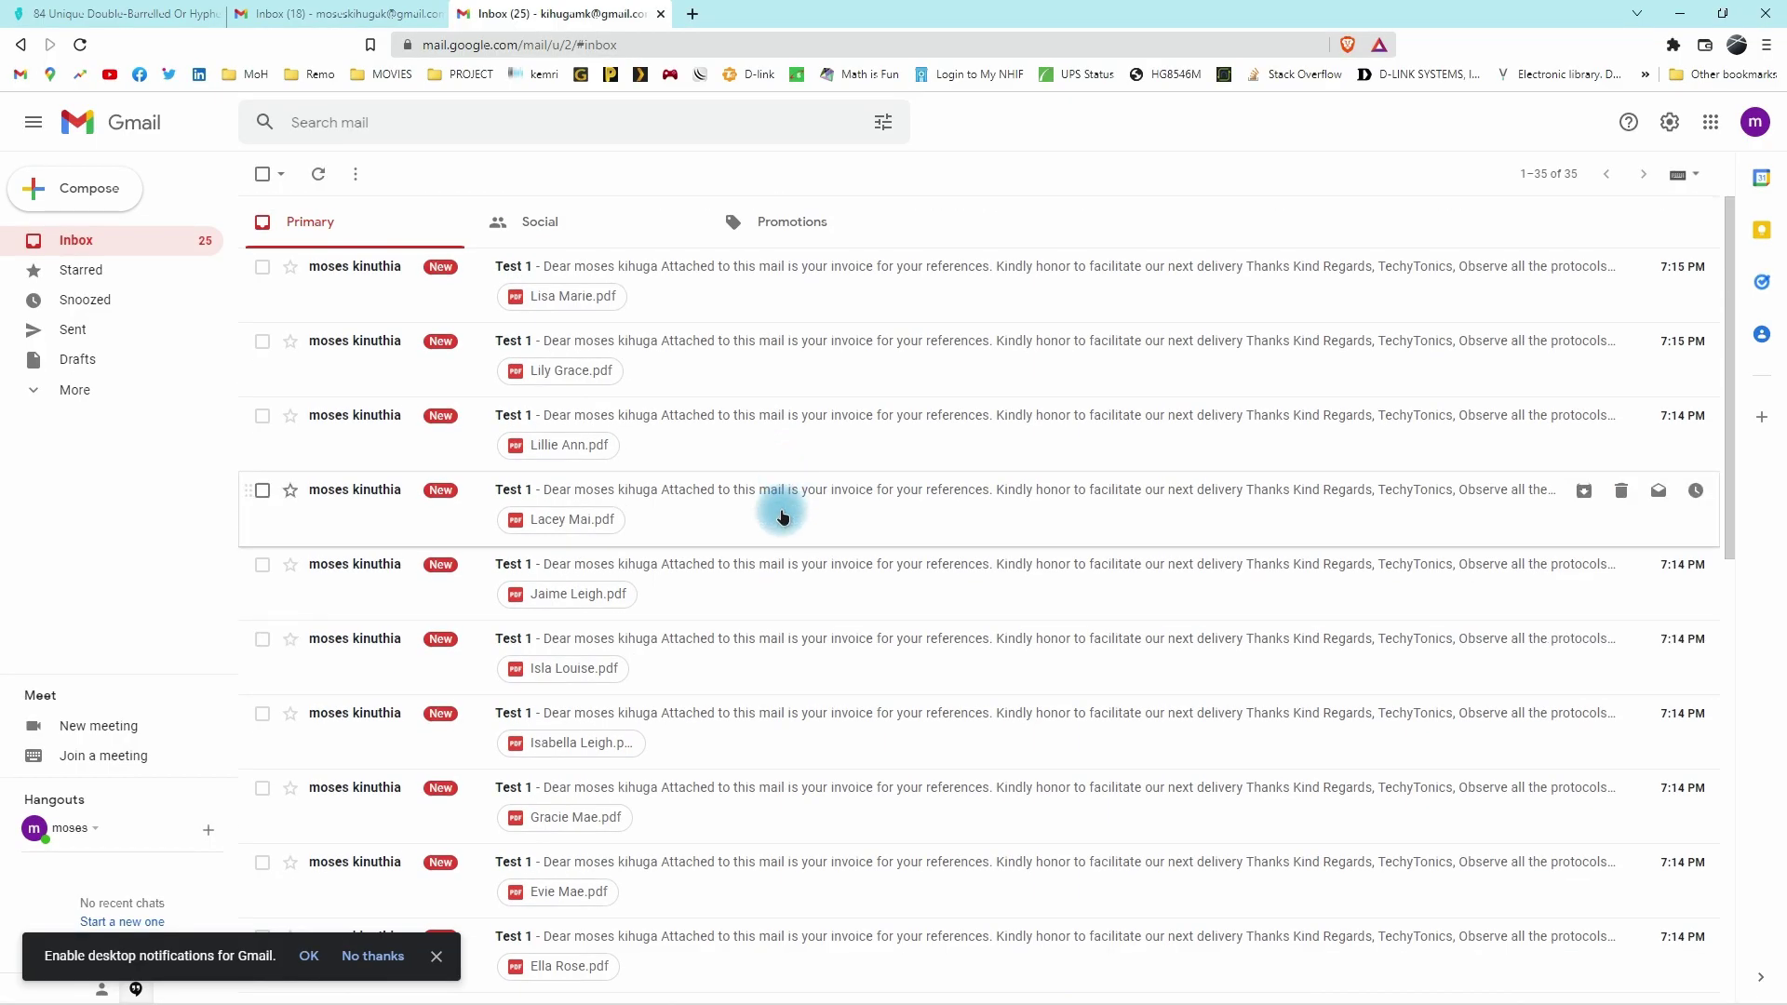
# - Open the newest 'Test 1' email in Gmail and preview its attached invoice PDF
pyautogui.click(724, 274)
pyautogui.click(377, 654)
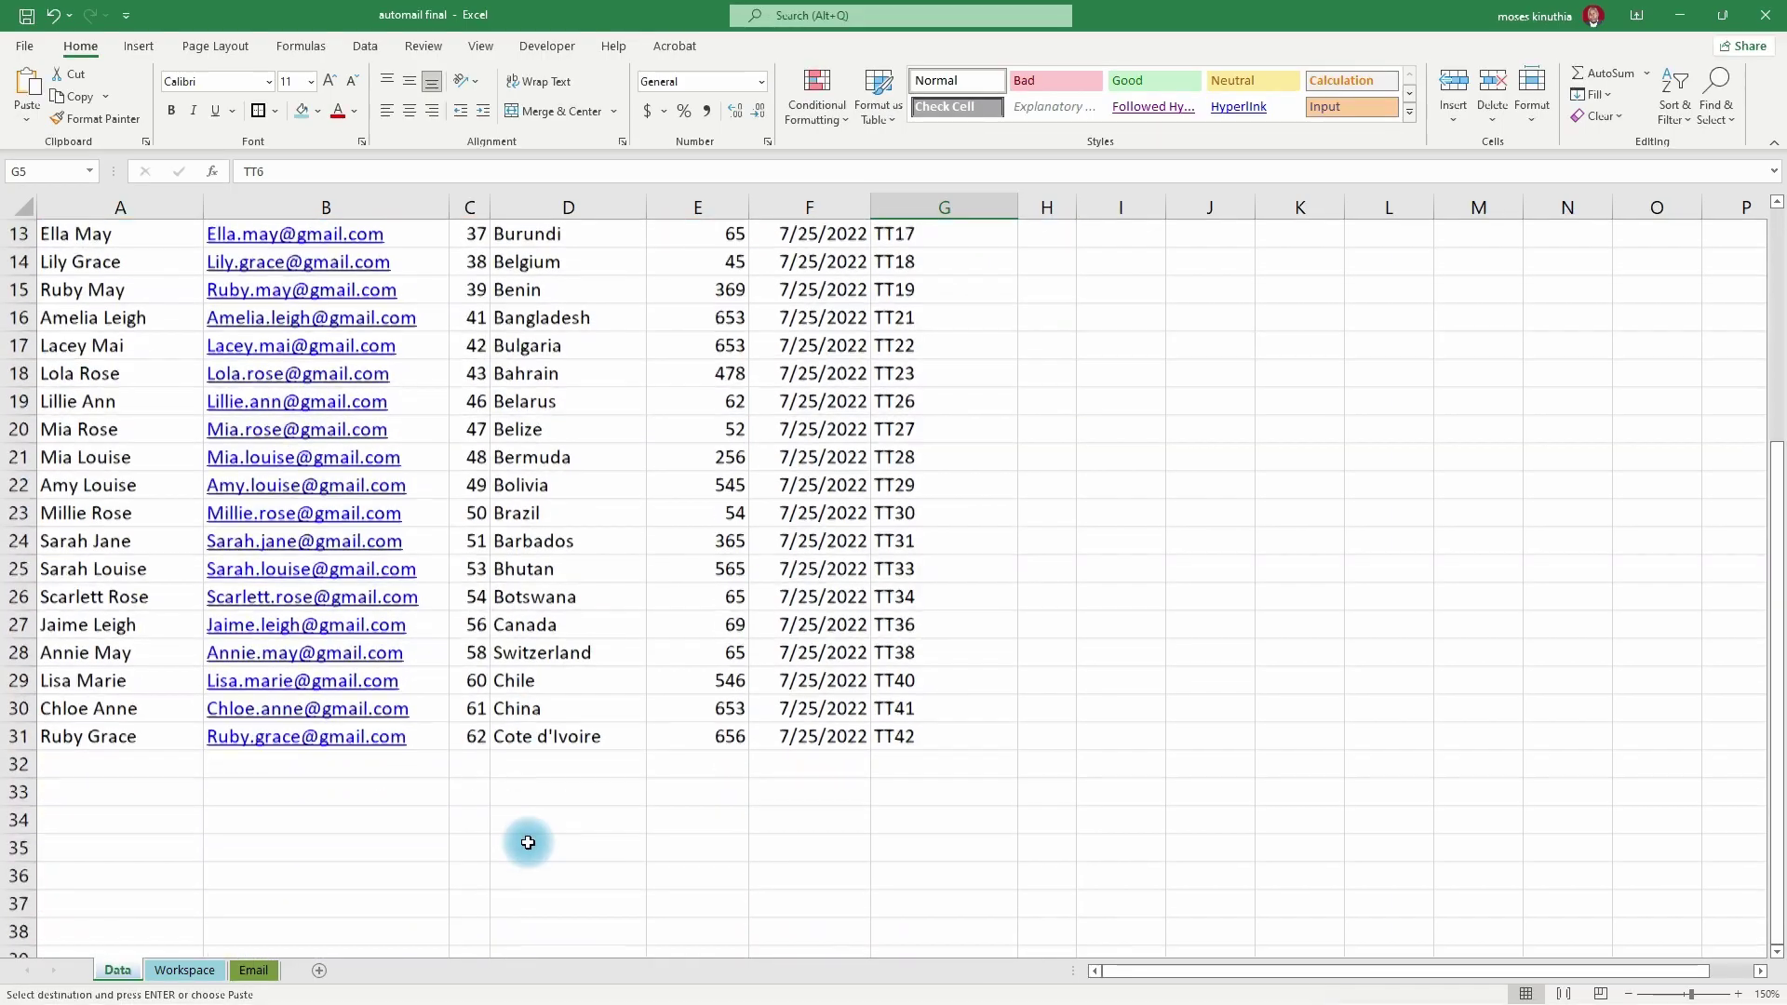
# - Scroll to the top of the Data sheet to show its header row
pyautogui.scroll(4, 528, 842)
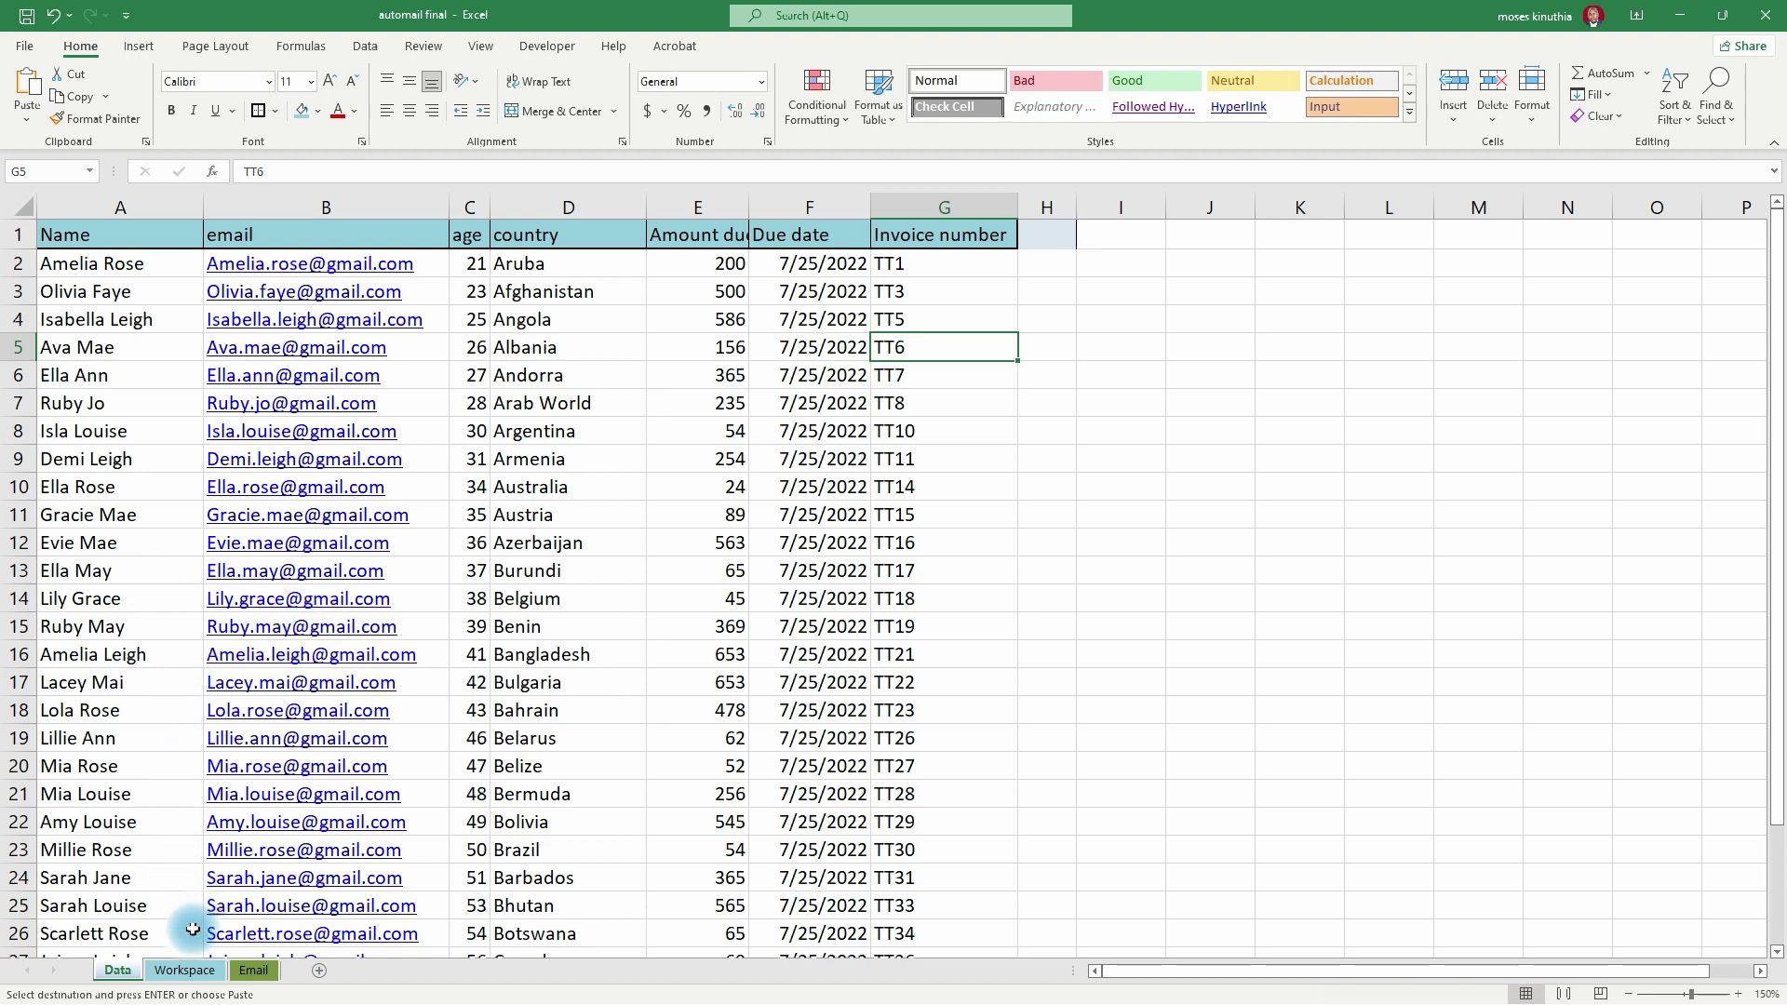
# - Paste the copied file paths into Workspace cell C2, then undo the paste
pyautogui.click(184, 970)
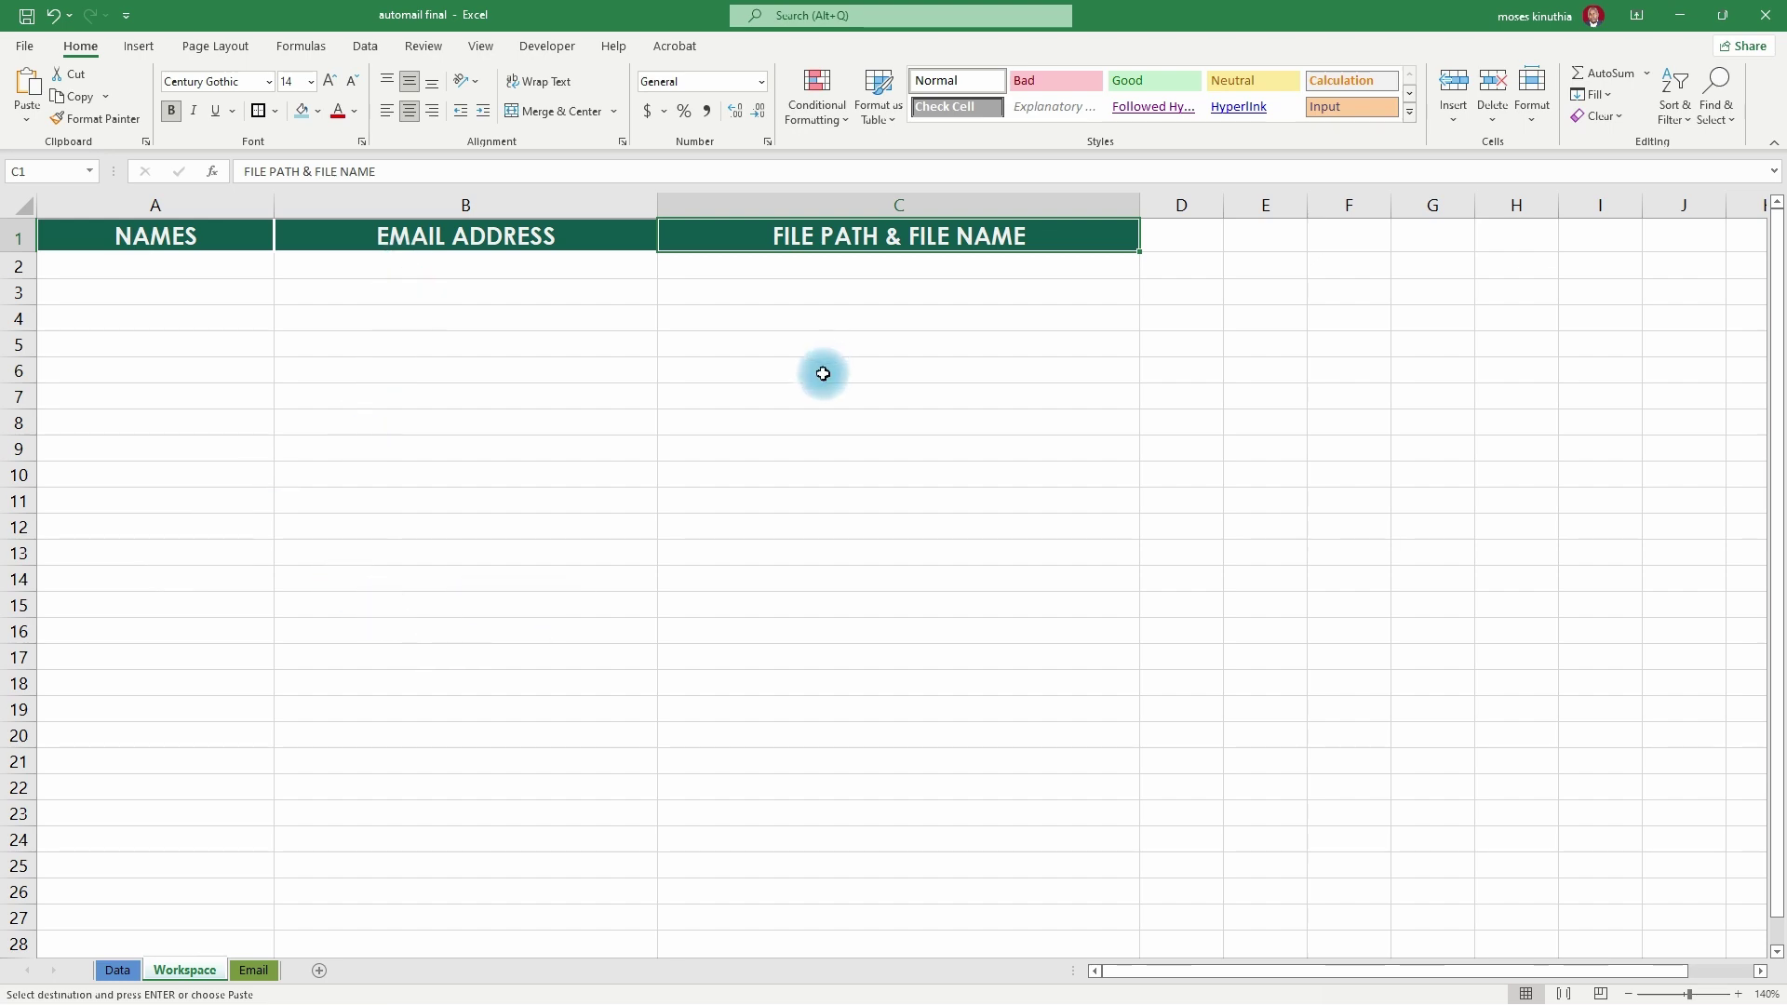
pyautogui.hotkey('ctrl', 'pageup')
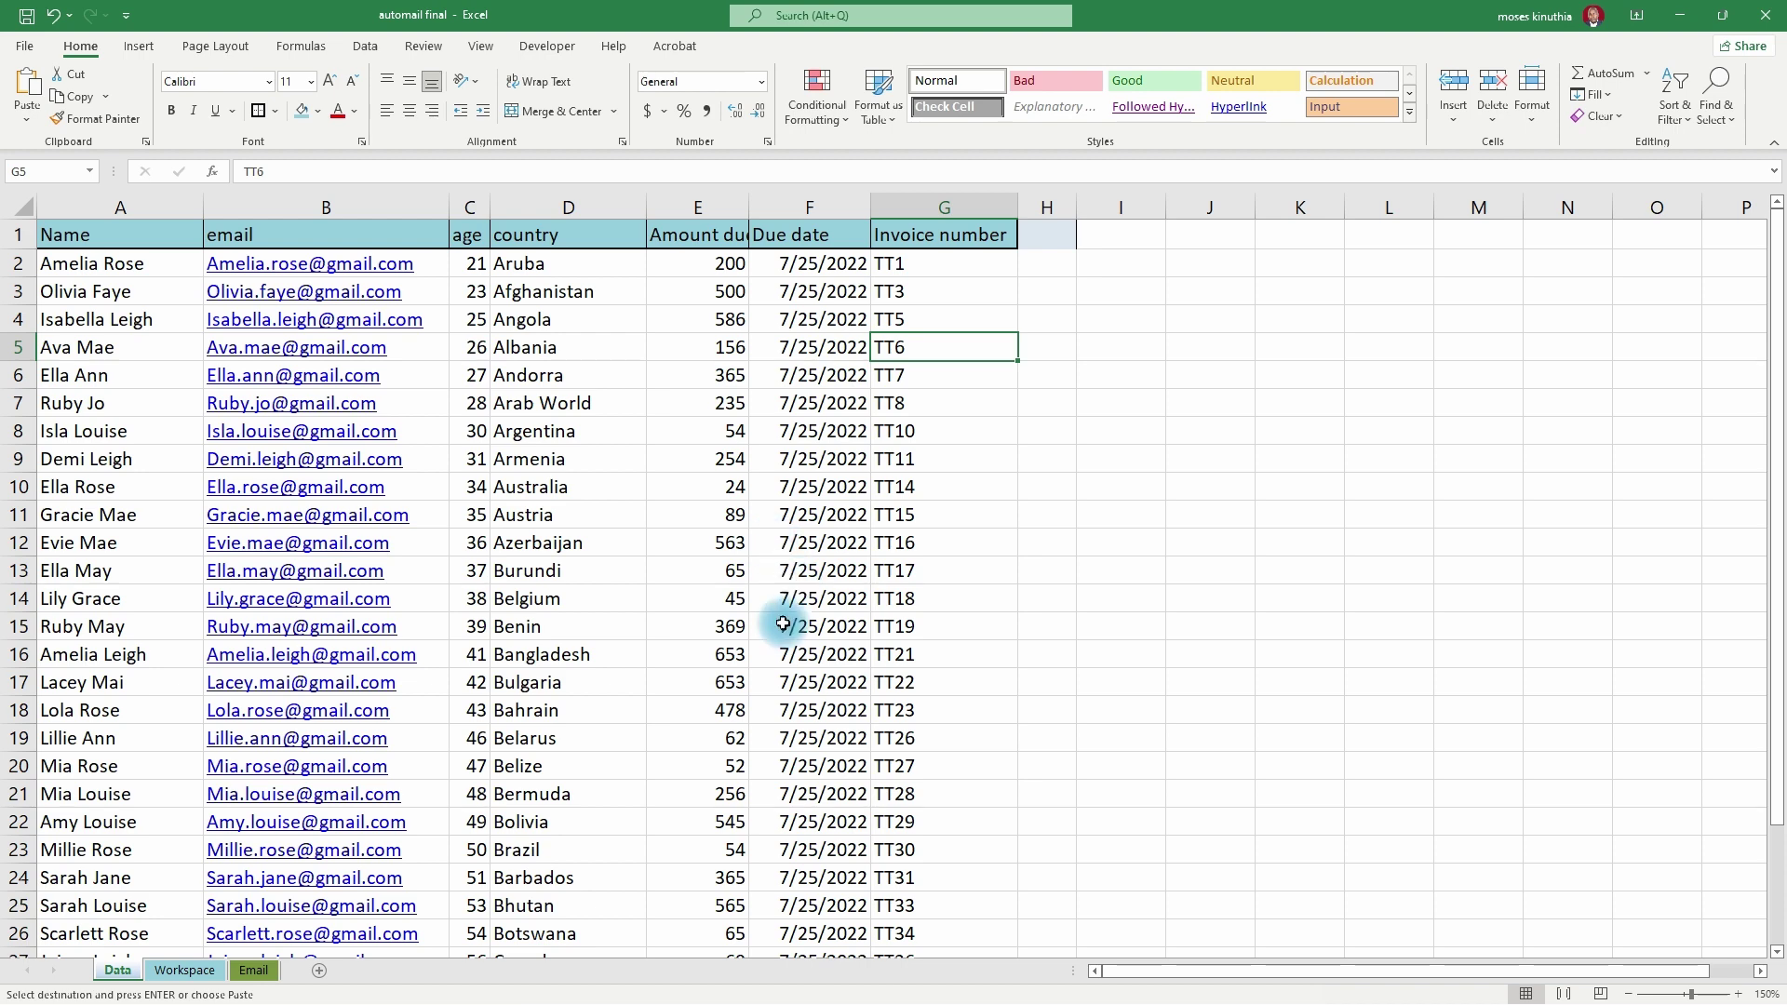
pyautogui.click(191, 970)
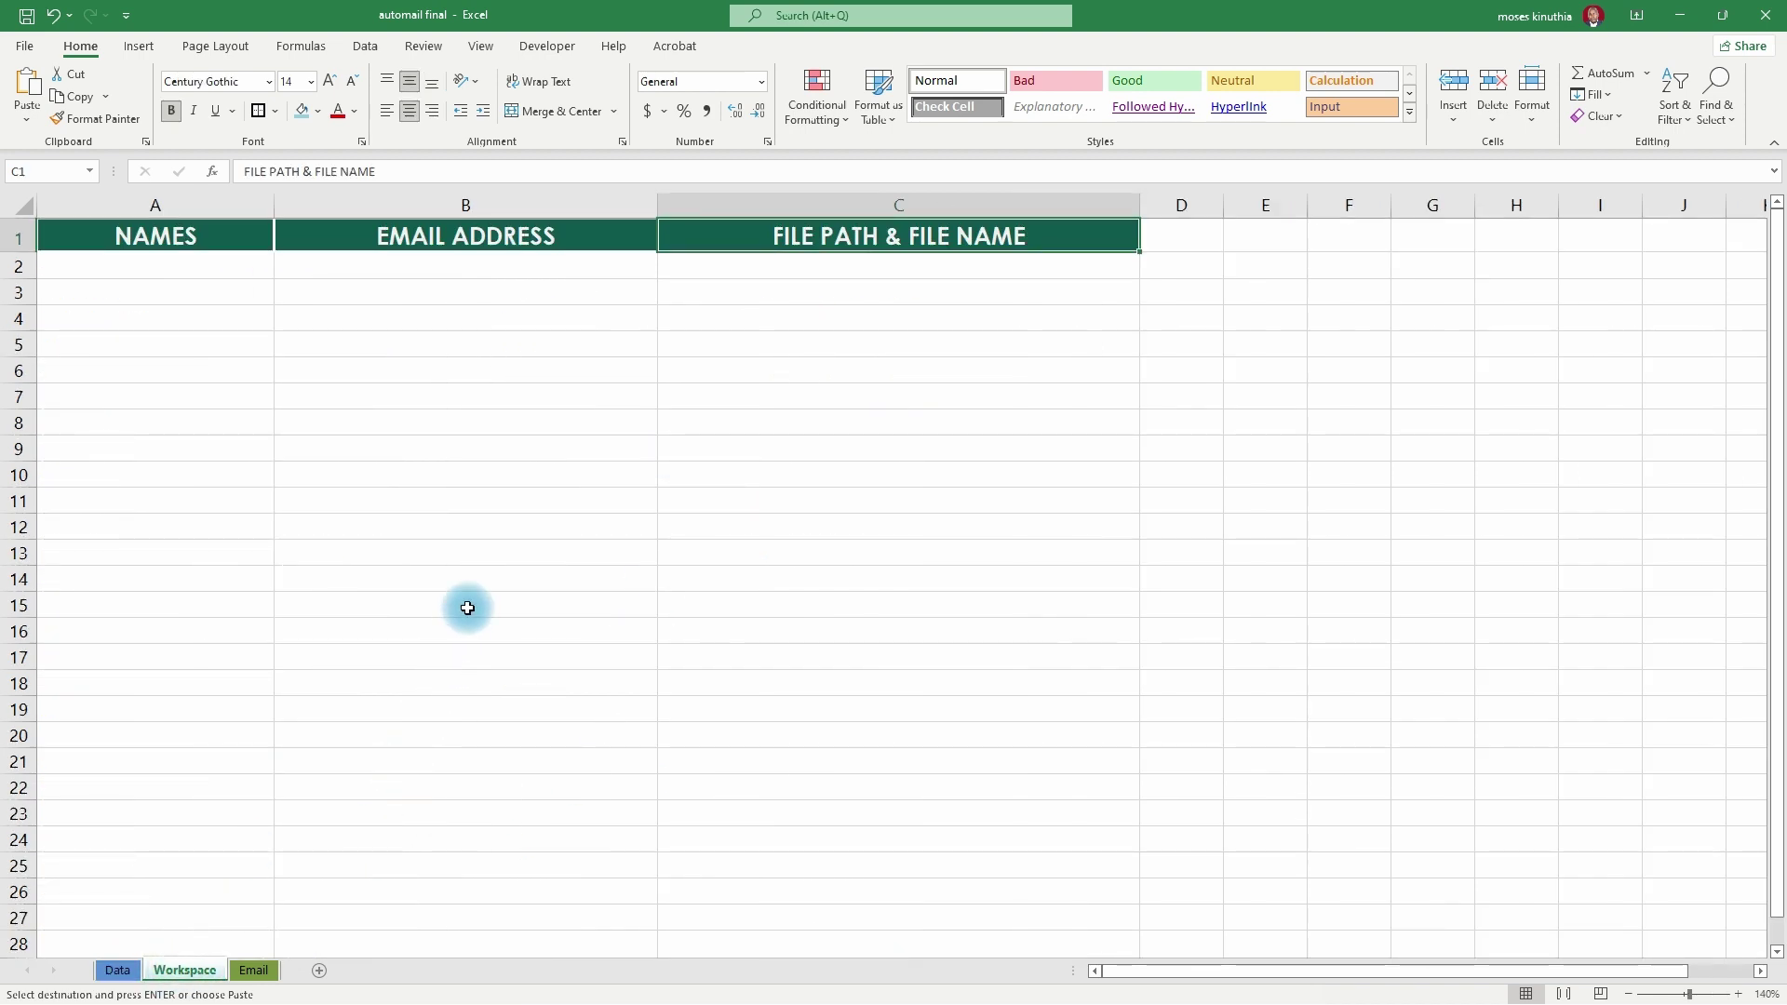
pyautogui.click(1005, 267)
pyautogui.hotkey('ctrl', 'v')
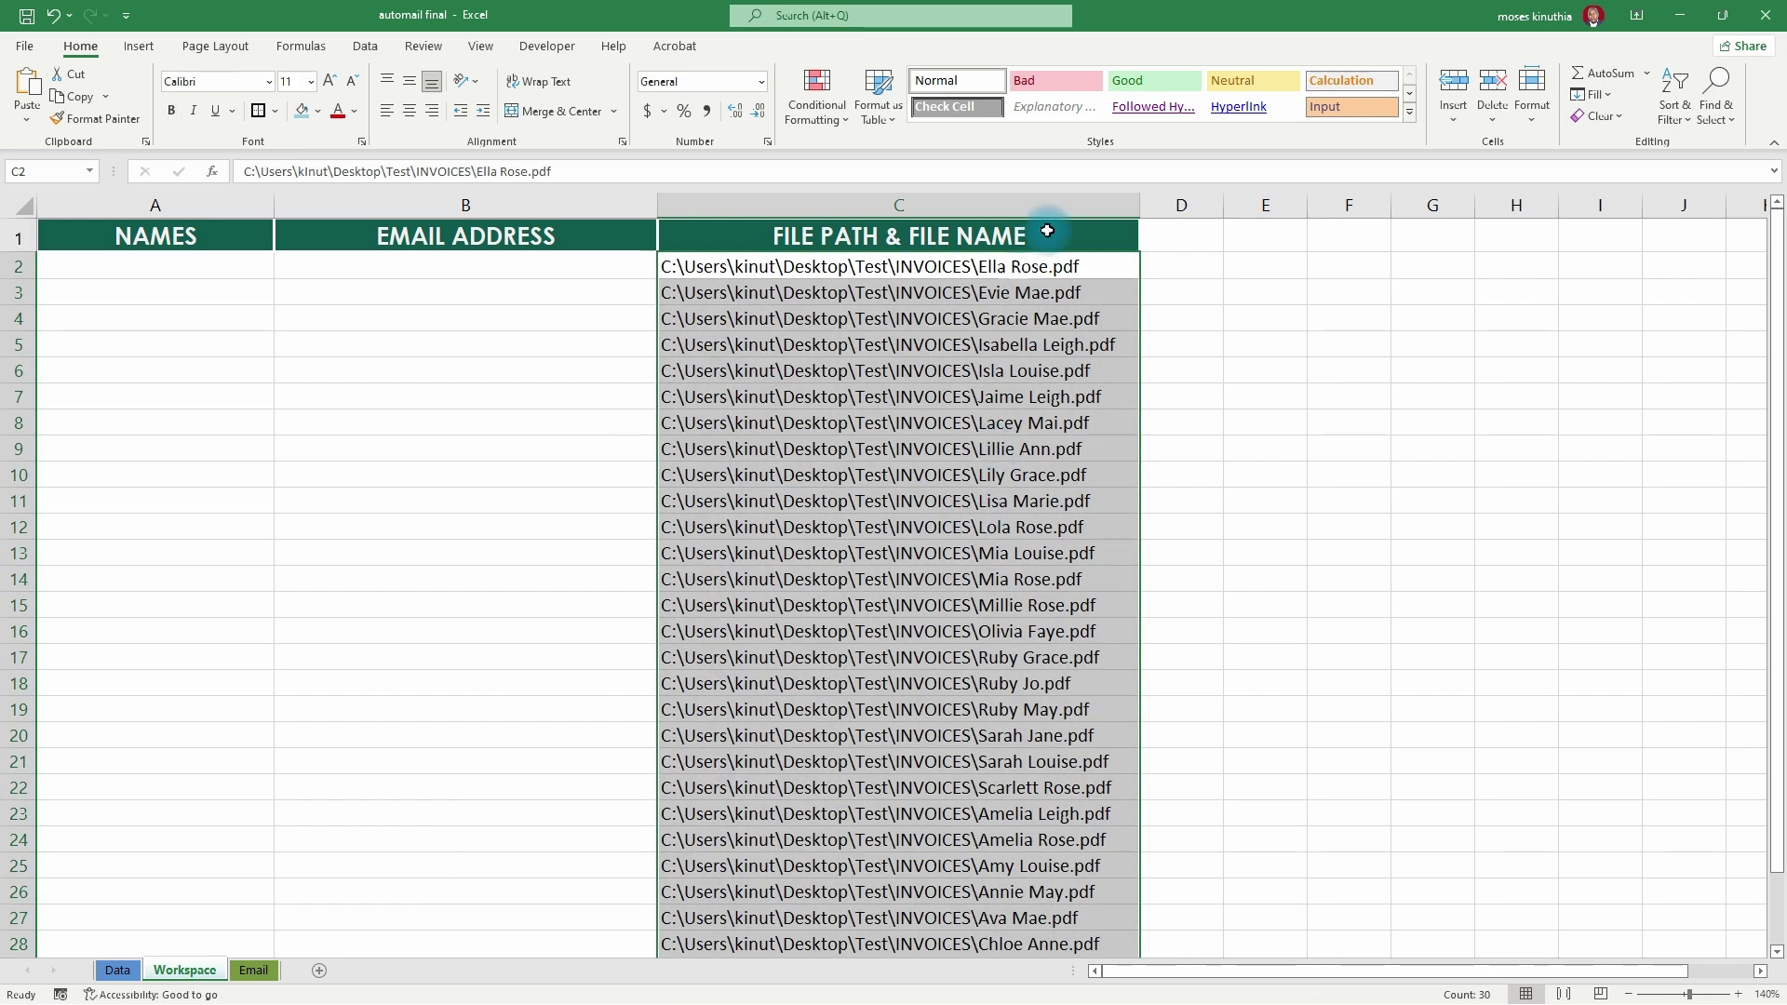
pyautogui.hotkey('ctrl', 'z')
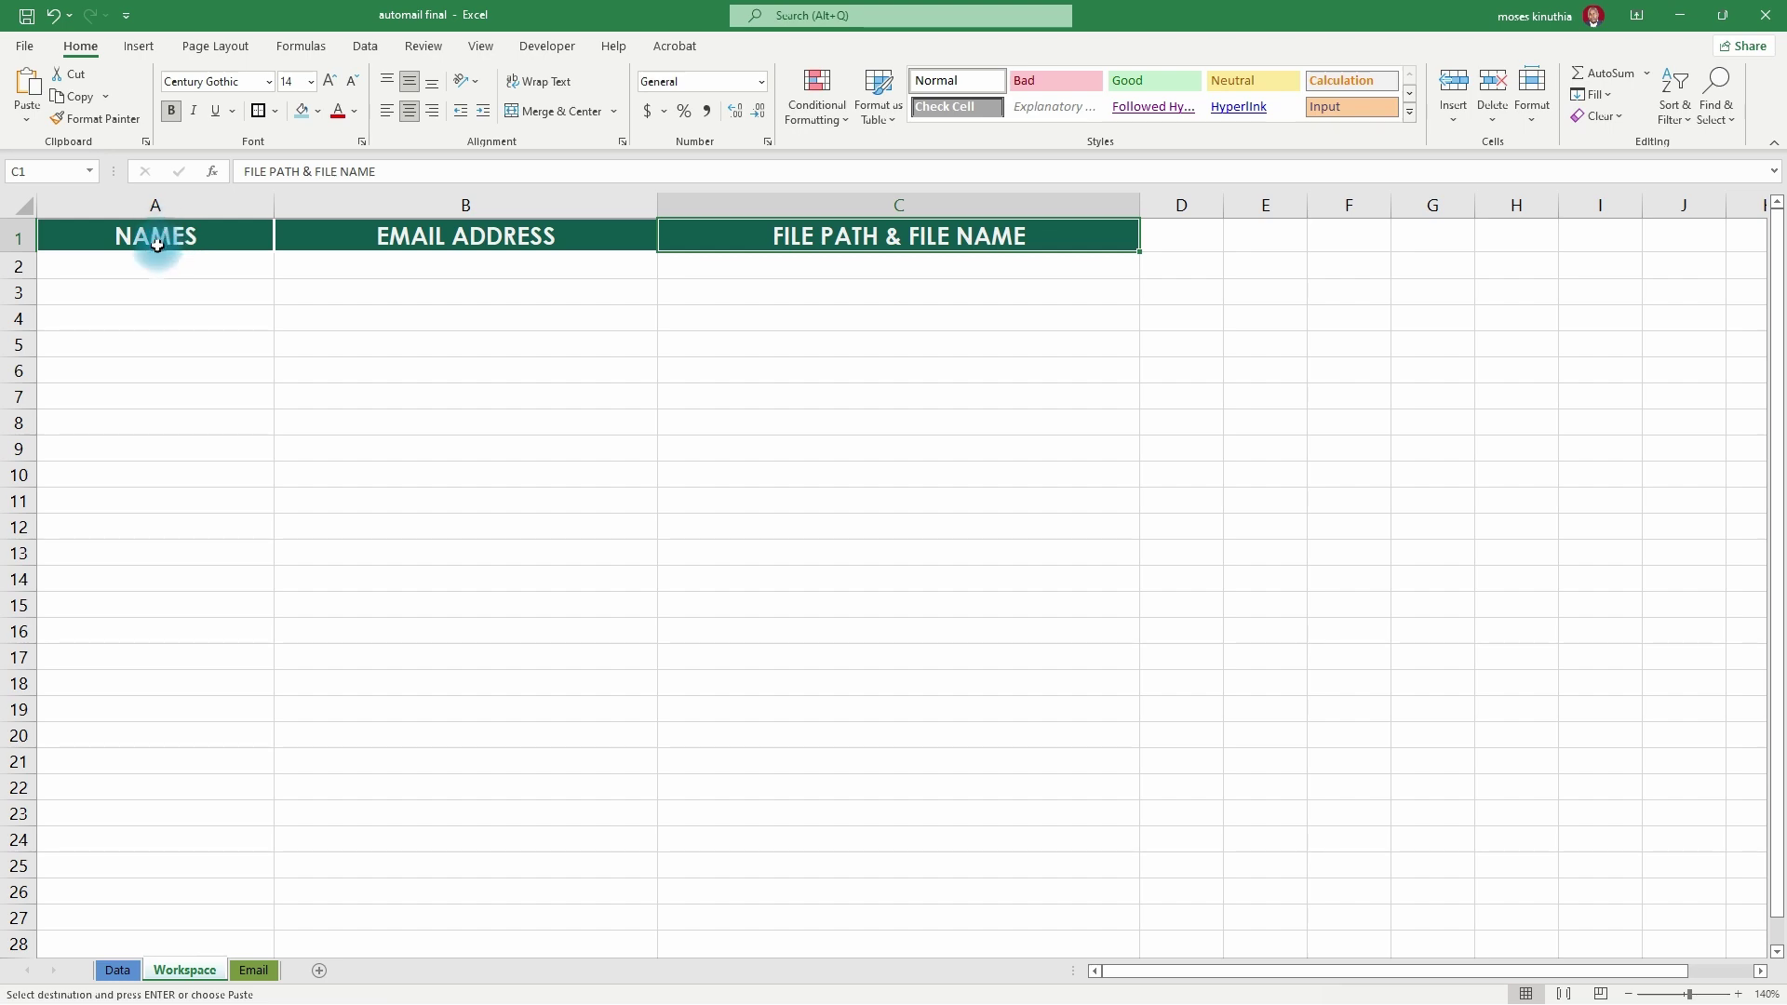
# - Move from the Data and Workspace sheets to the Email sheet
pyautogui.hotkey('ctrl', 'pageup')
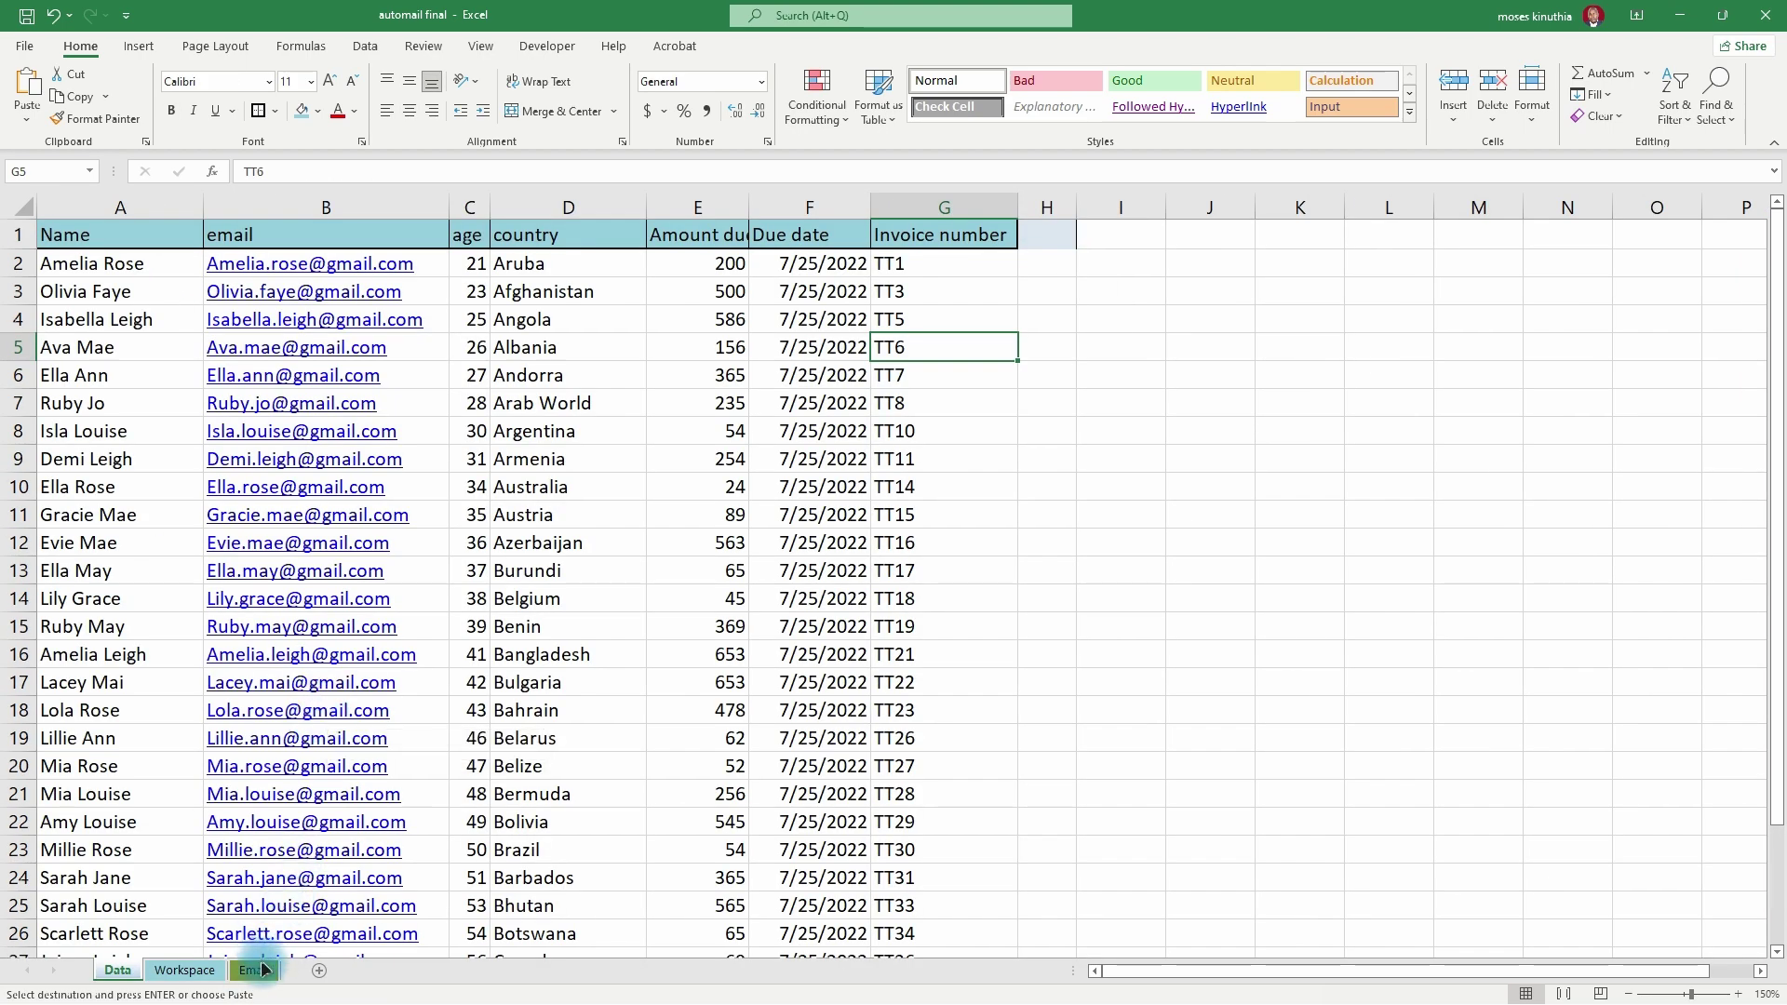
pyautogui.click(200, 969)
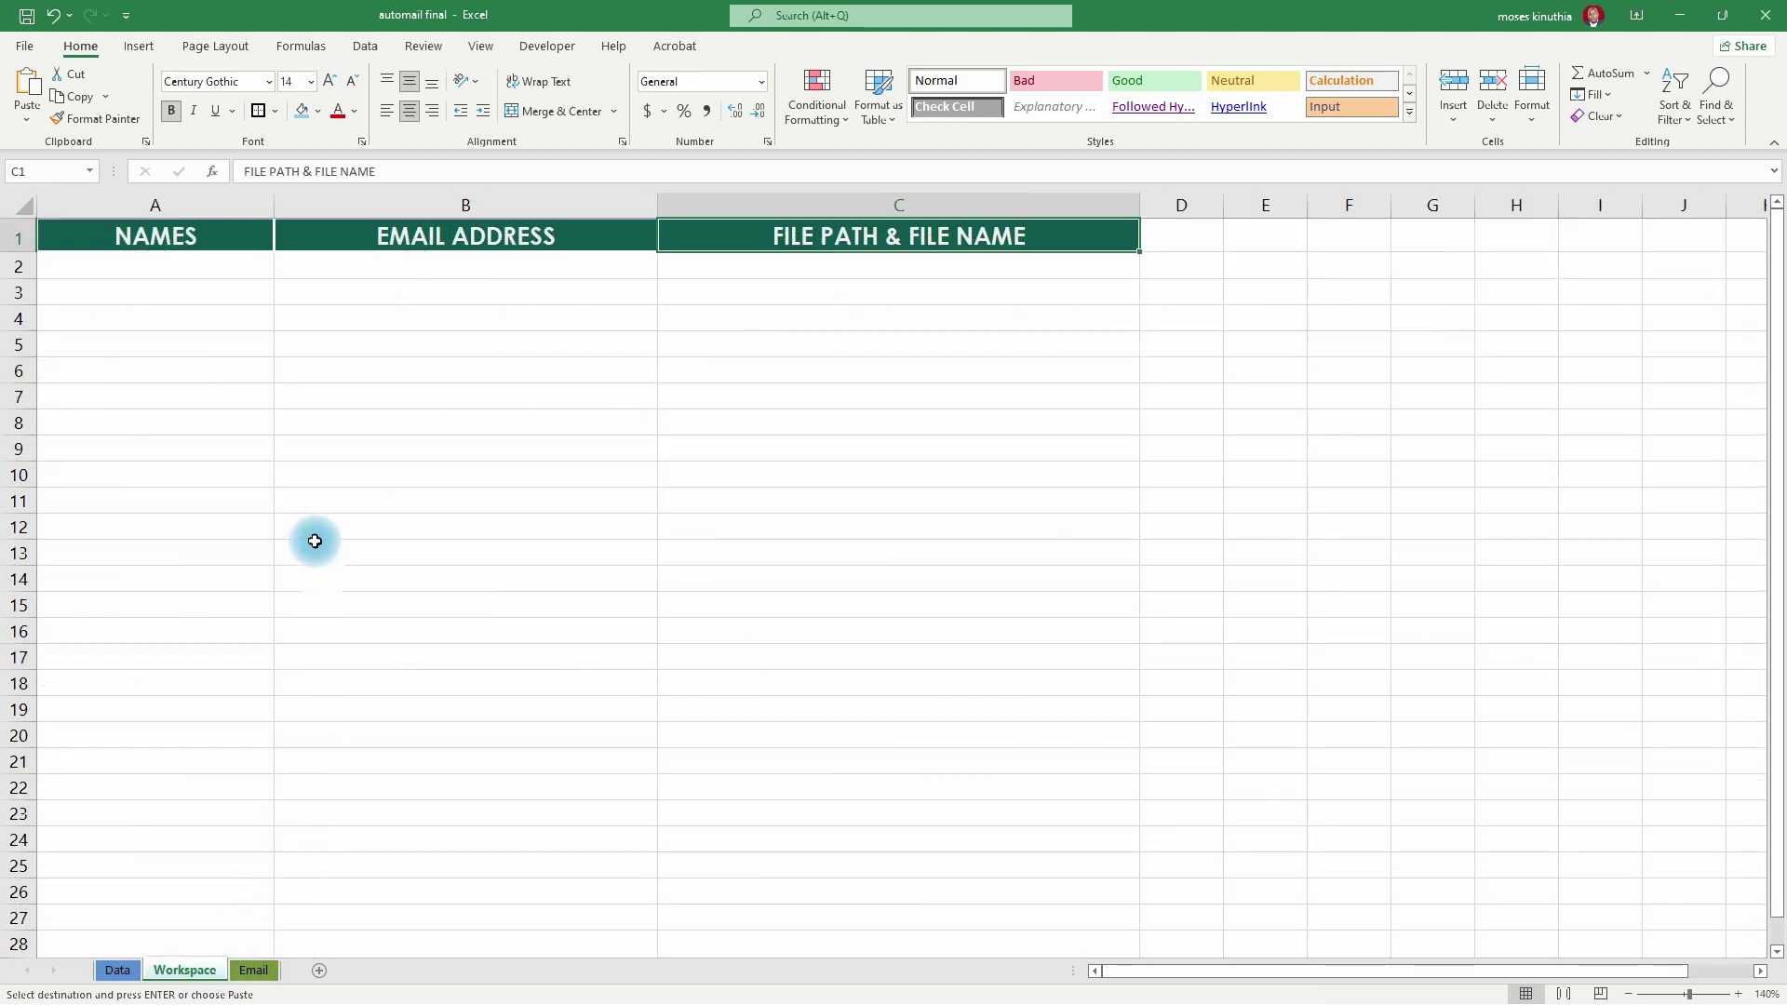
pyautogui.click(252, 971)
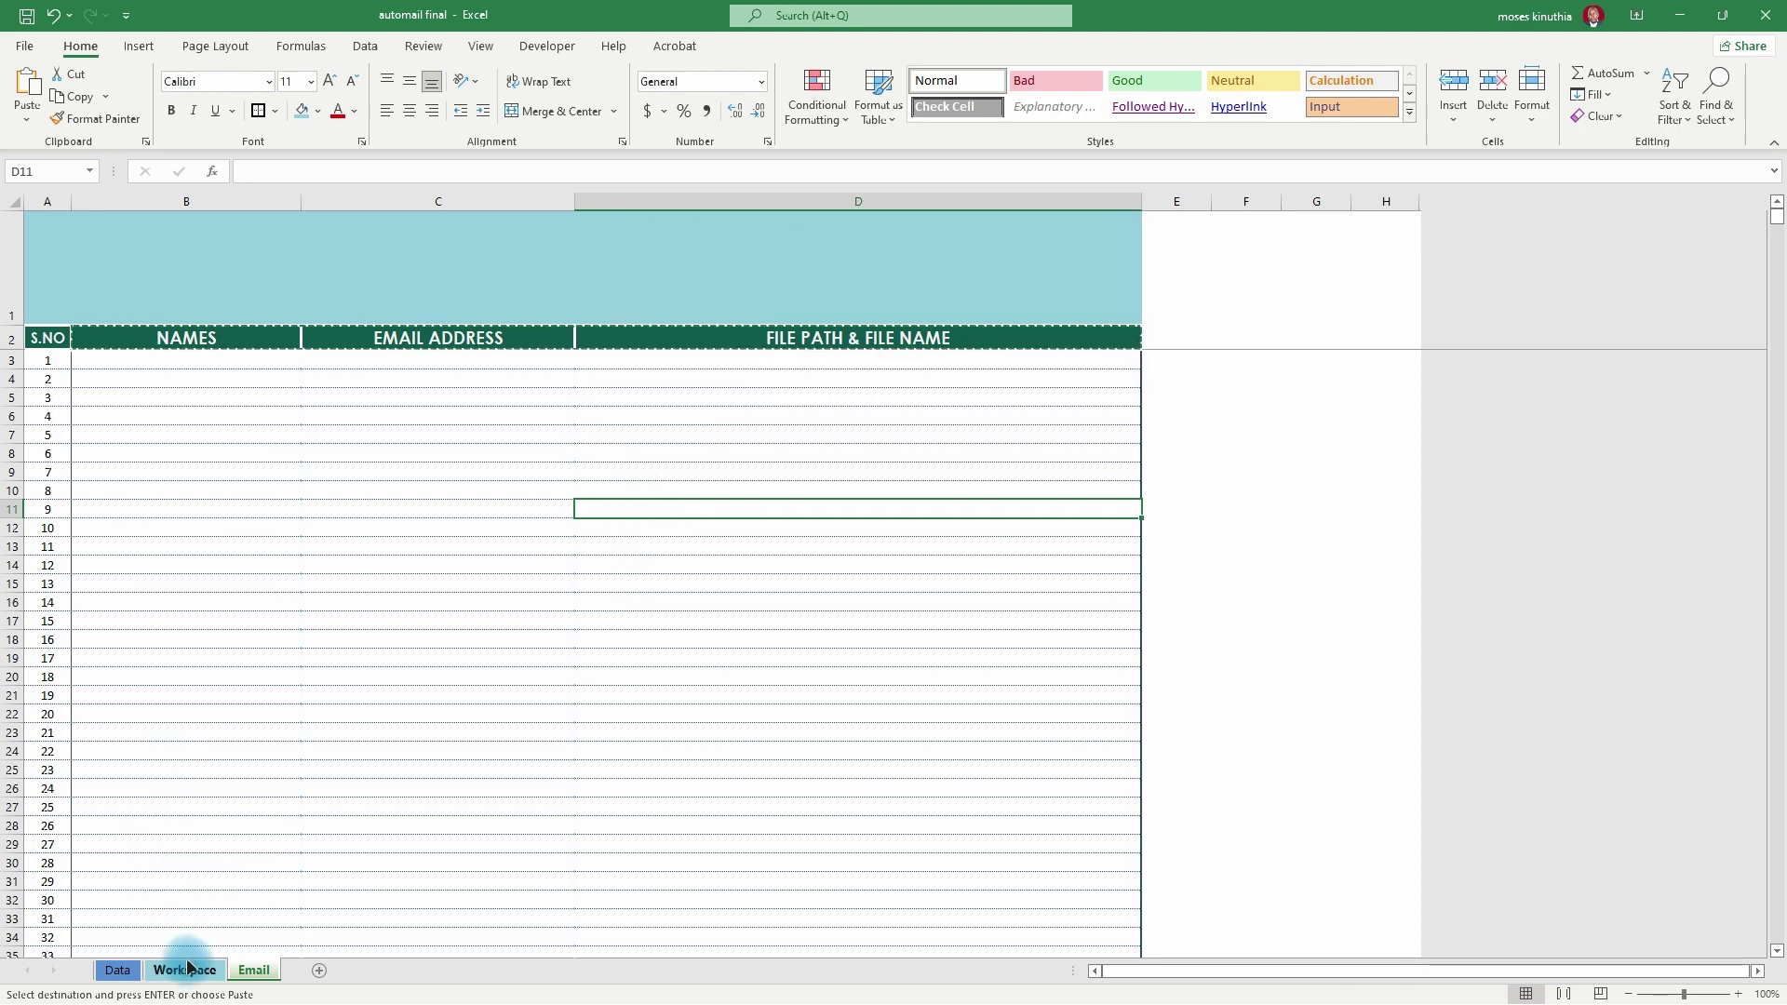
# - Select Workspace cell C2, then bring up the INVOICES folder in File Explorer
pyautogui.click(184, 970)
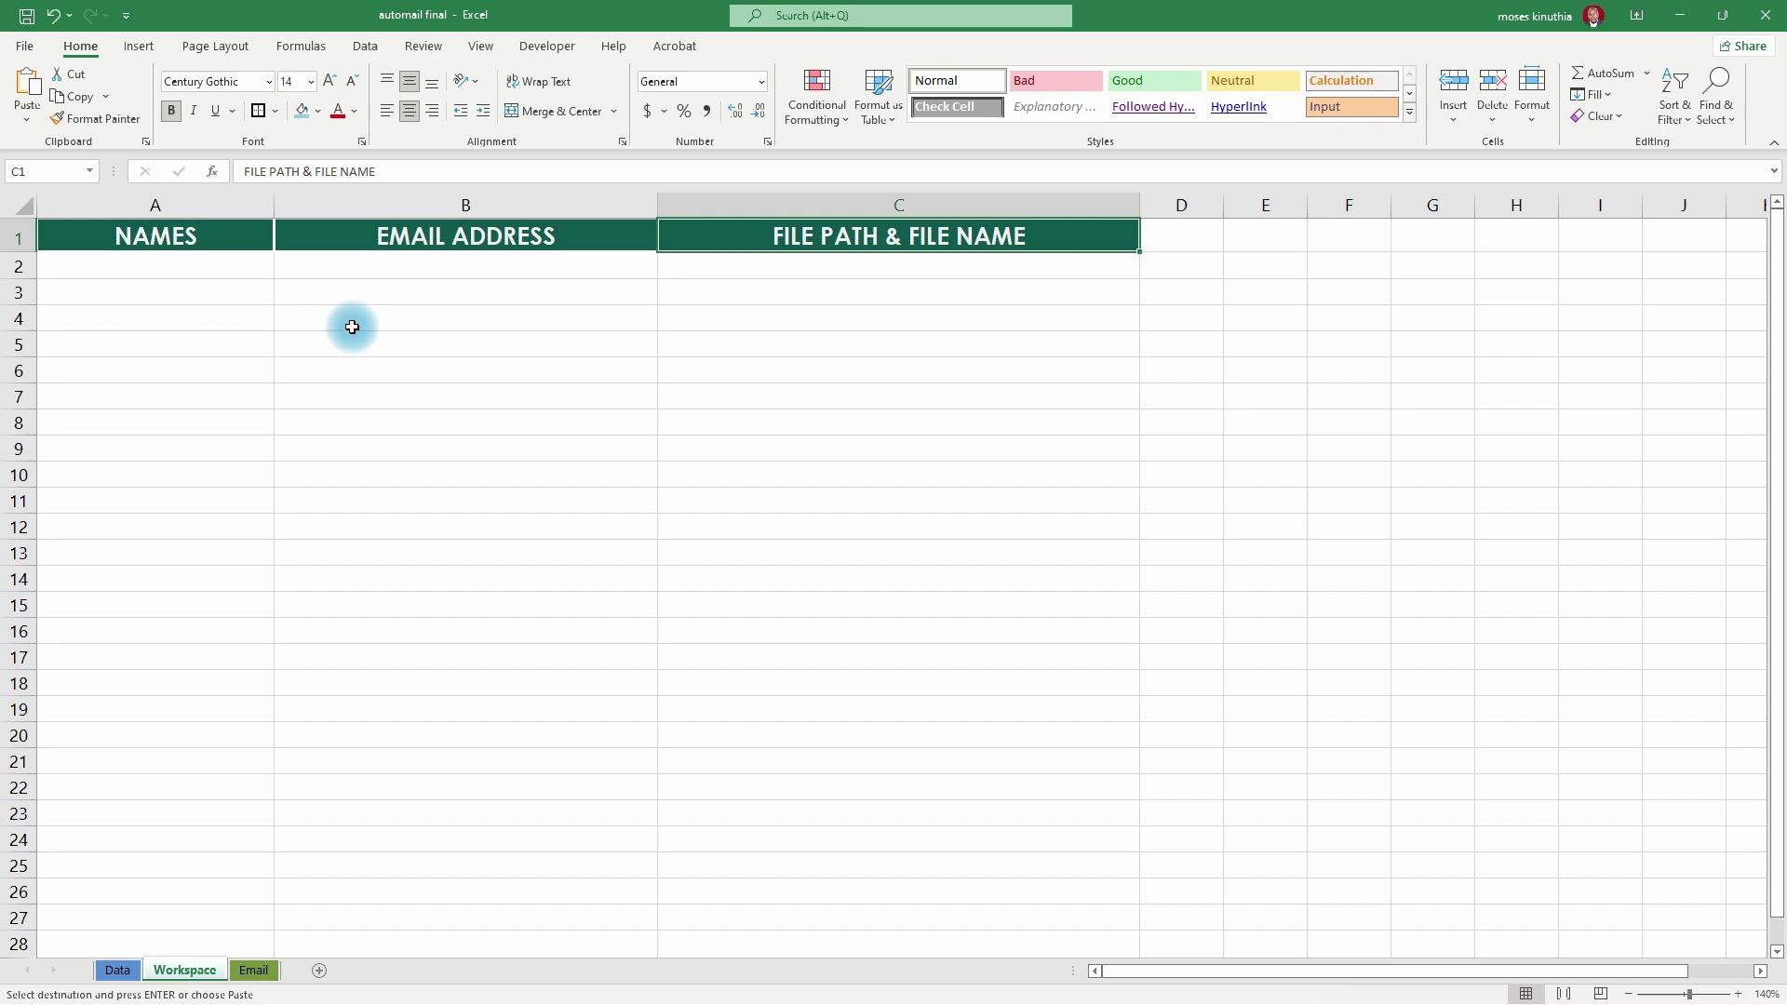
pyautogui.hotkey('ctrl', 'pageup')
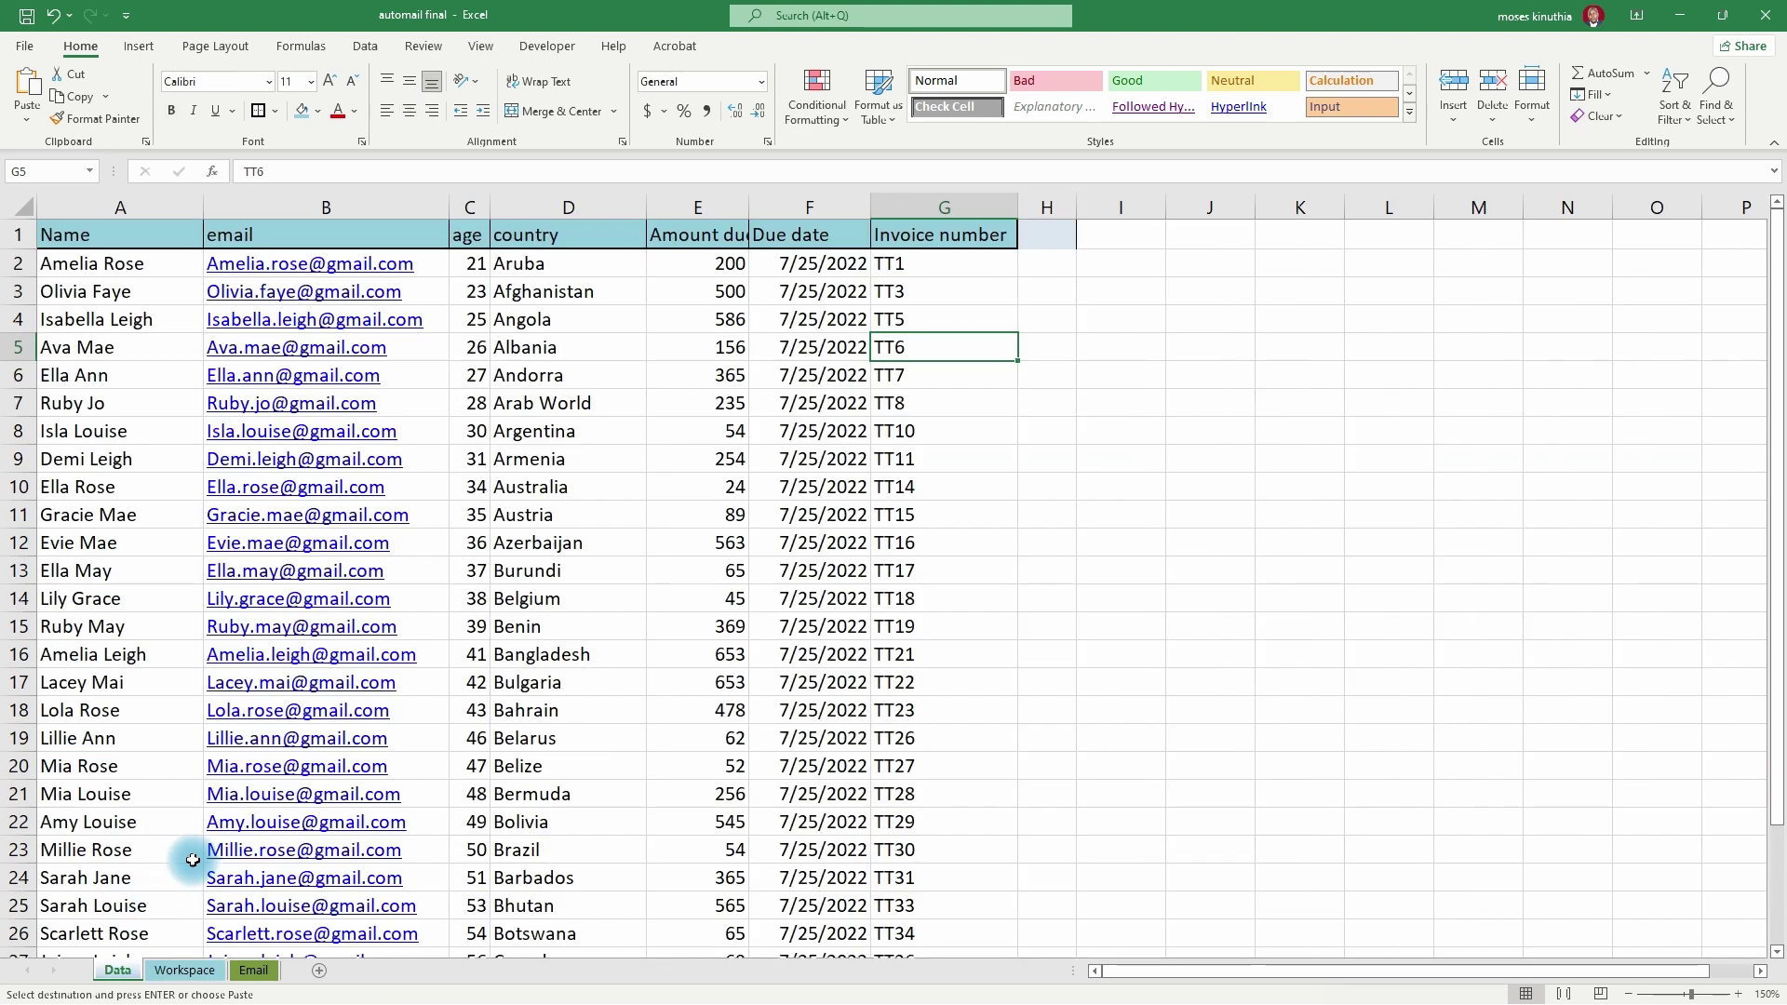
pyautogui.click(186, 970)
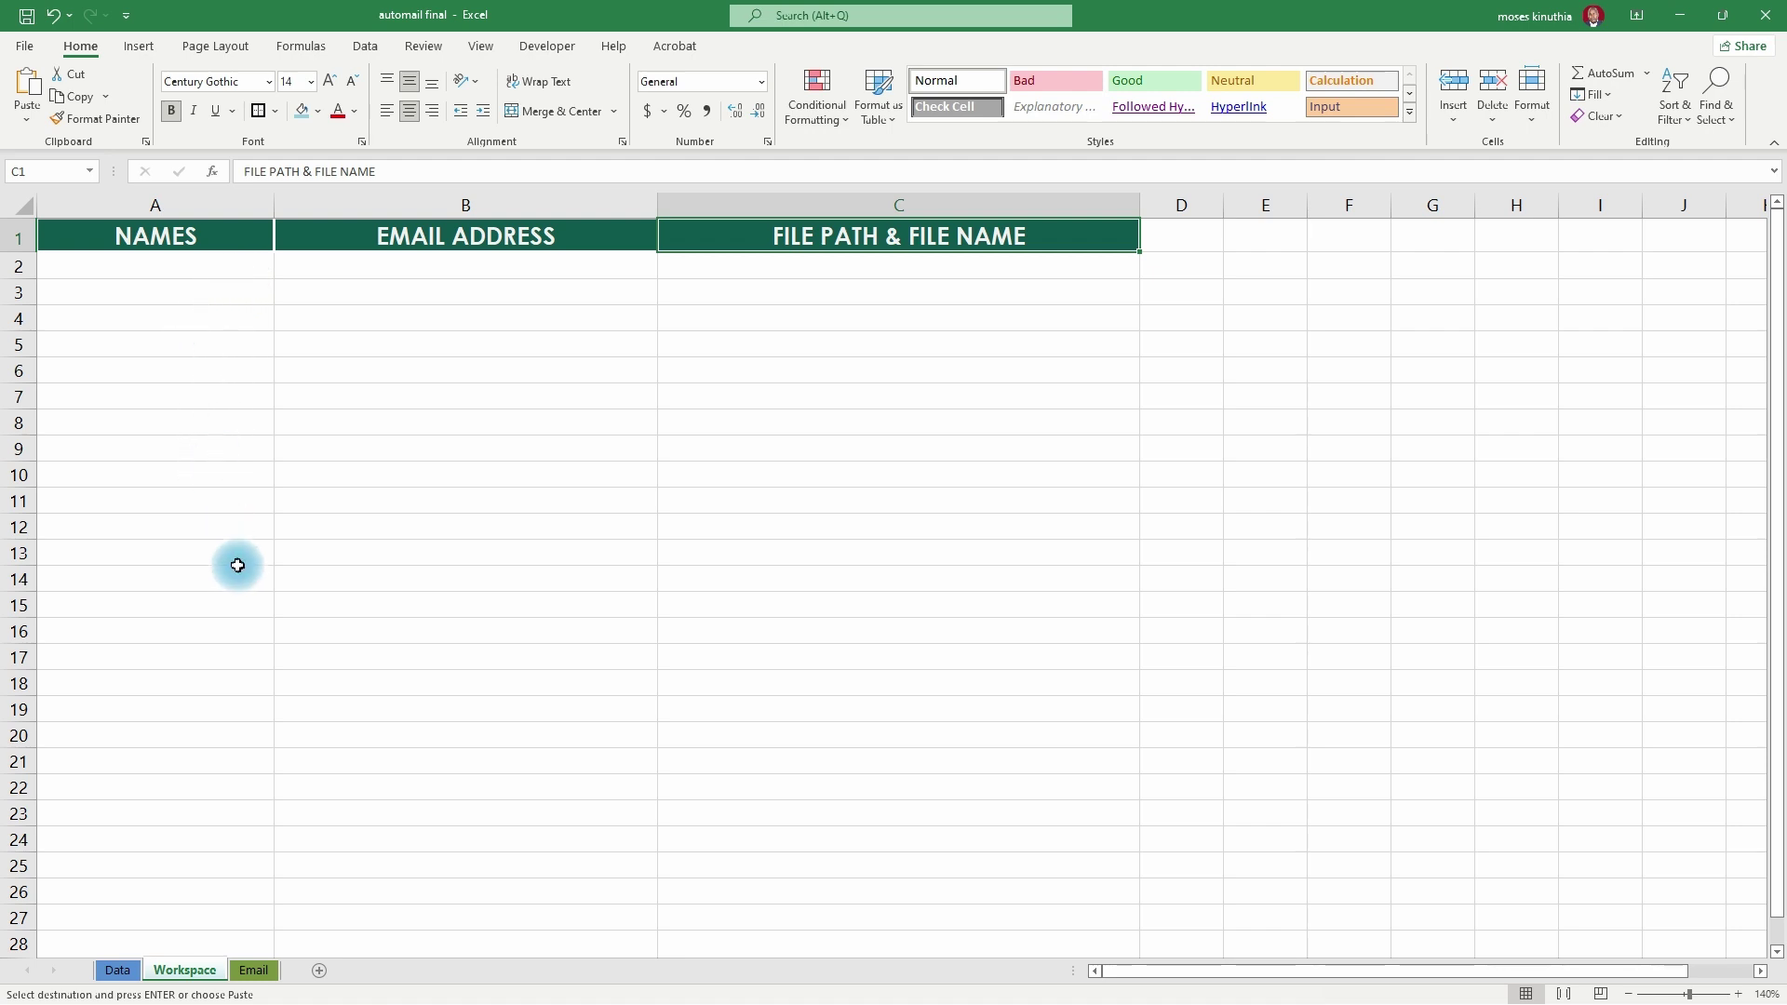
pyautogui.click(705, 279)
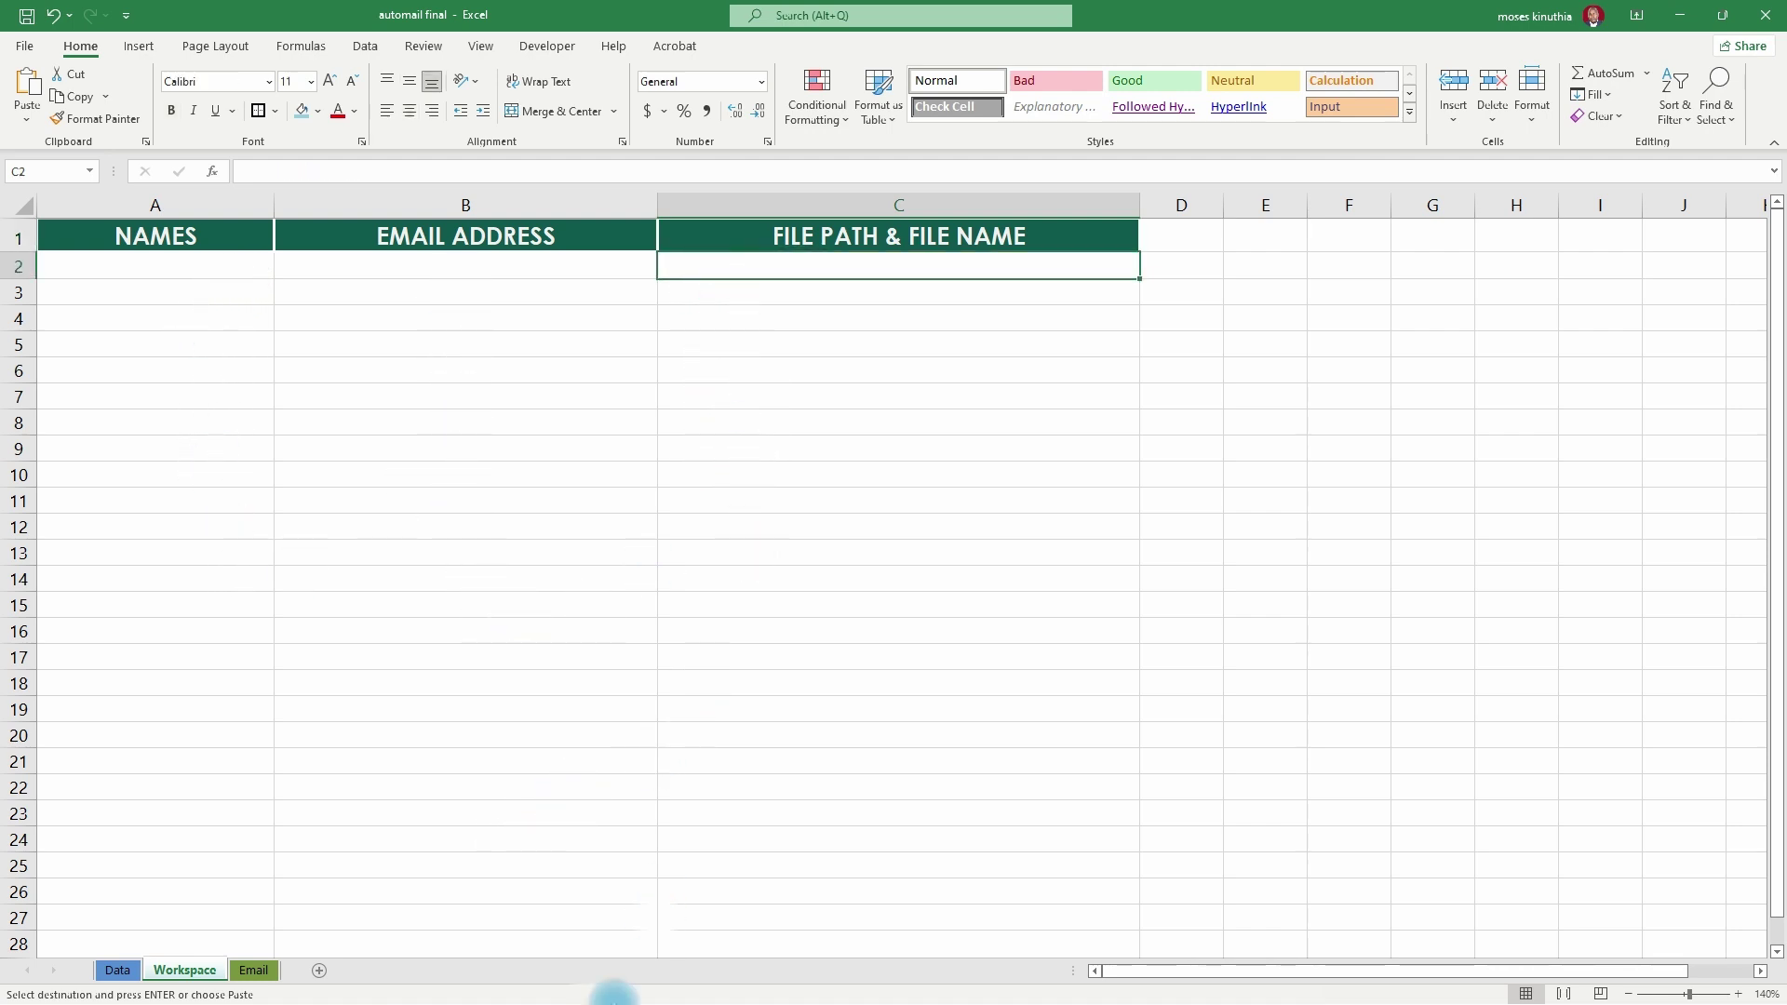
pyautogui.click(577, 996)
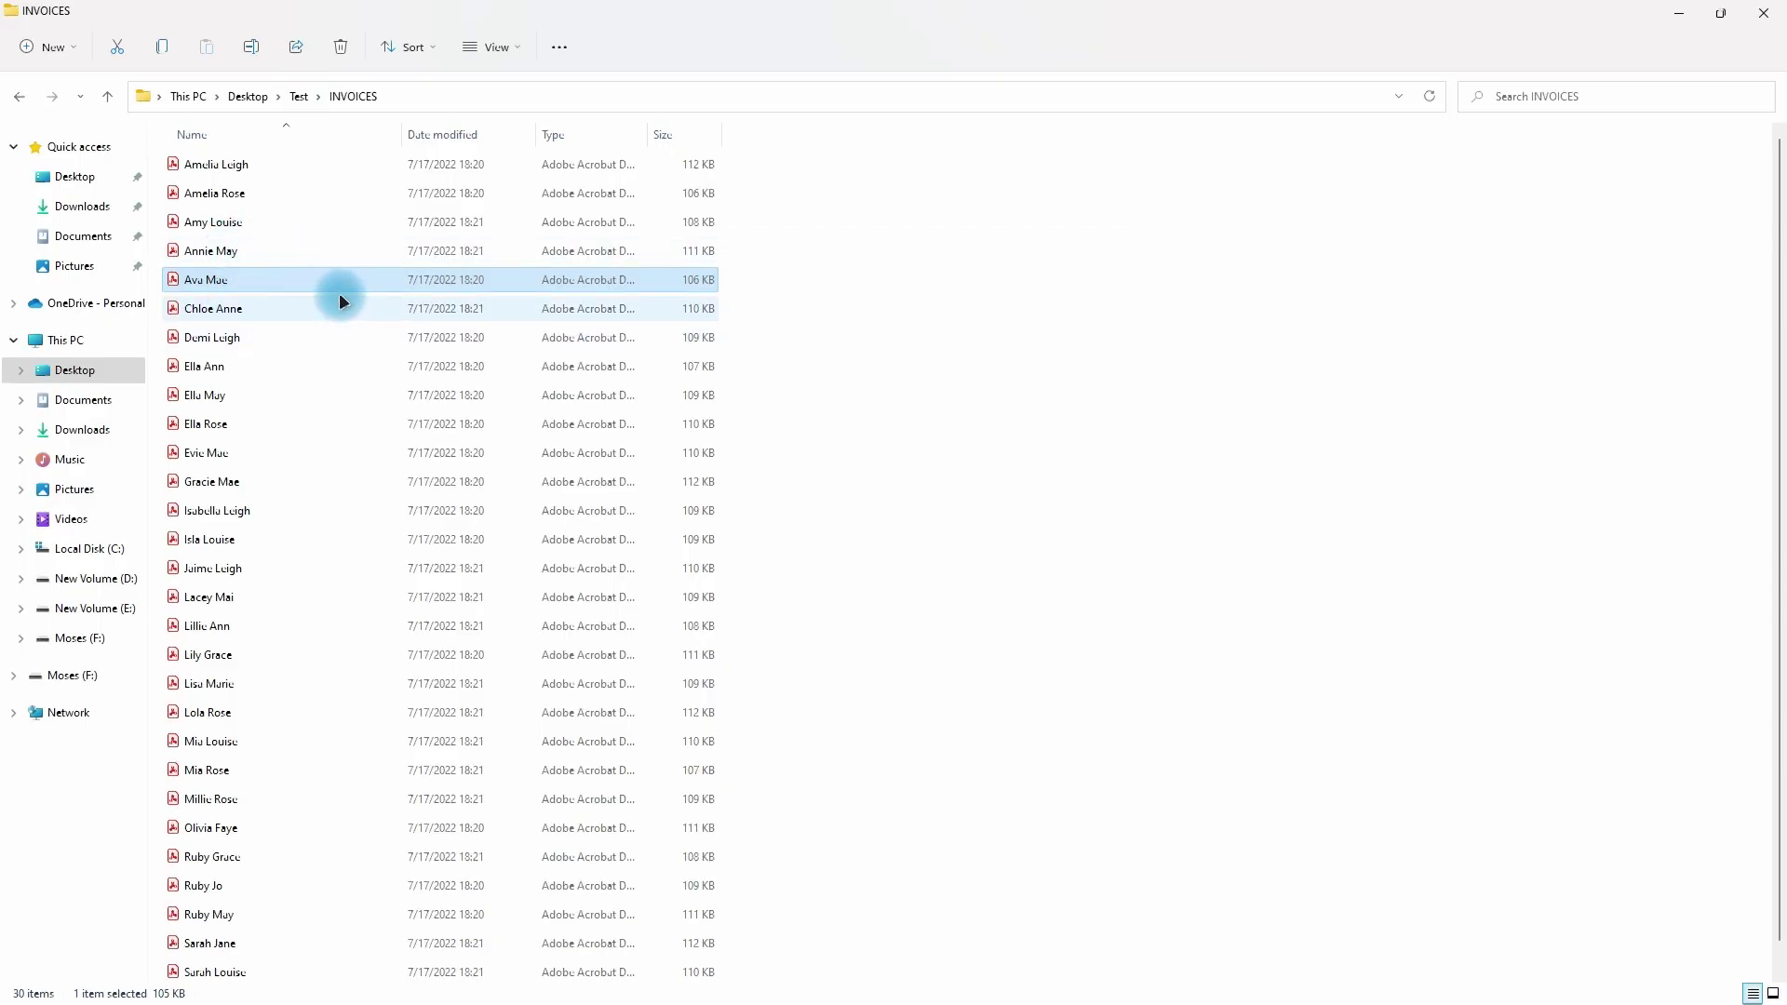
# - Preview the seventh invoice PDF in Acrobat, then close it back to the folder
pyautogui.doubleClick(259, 341)
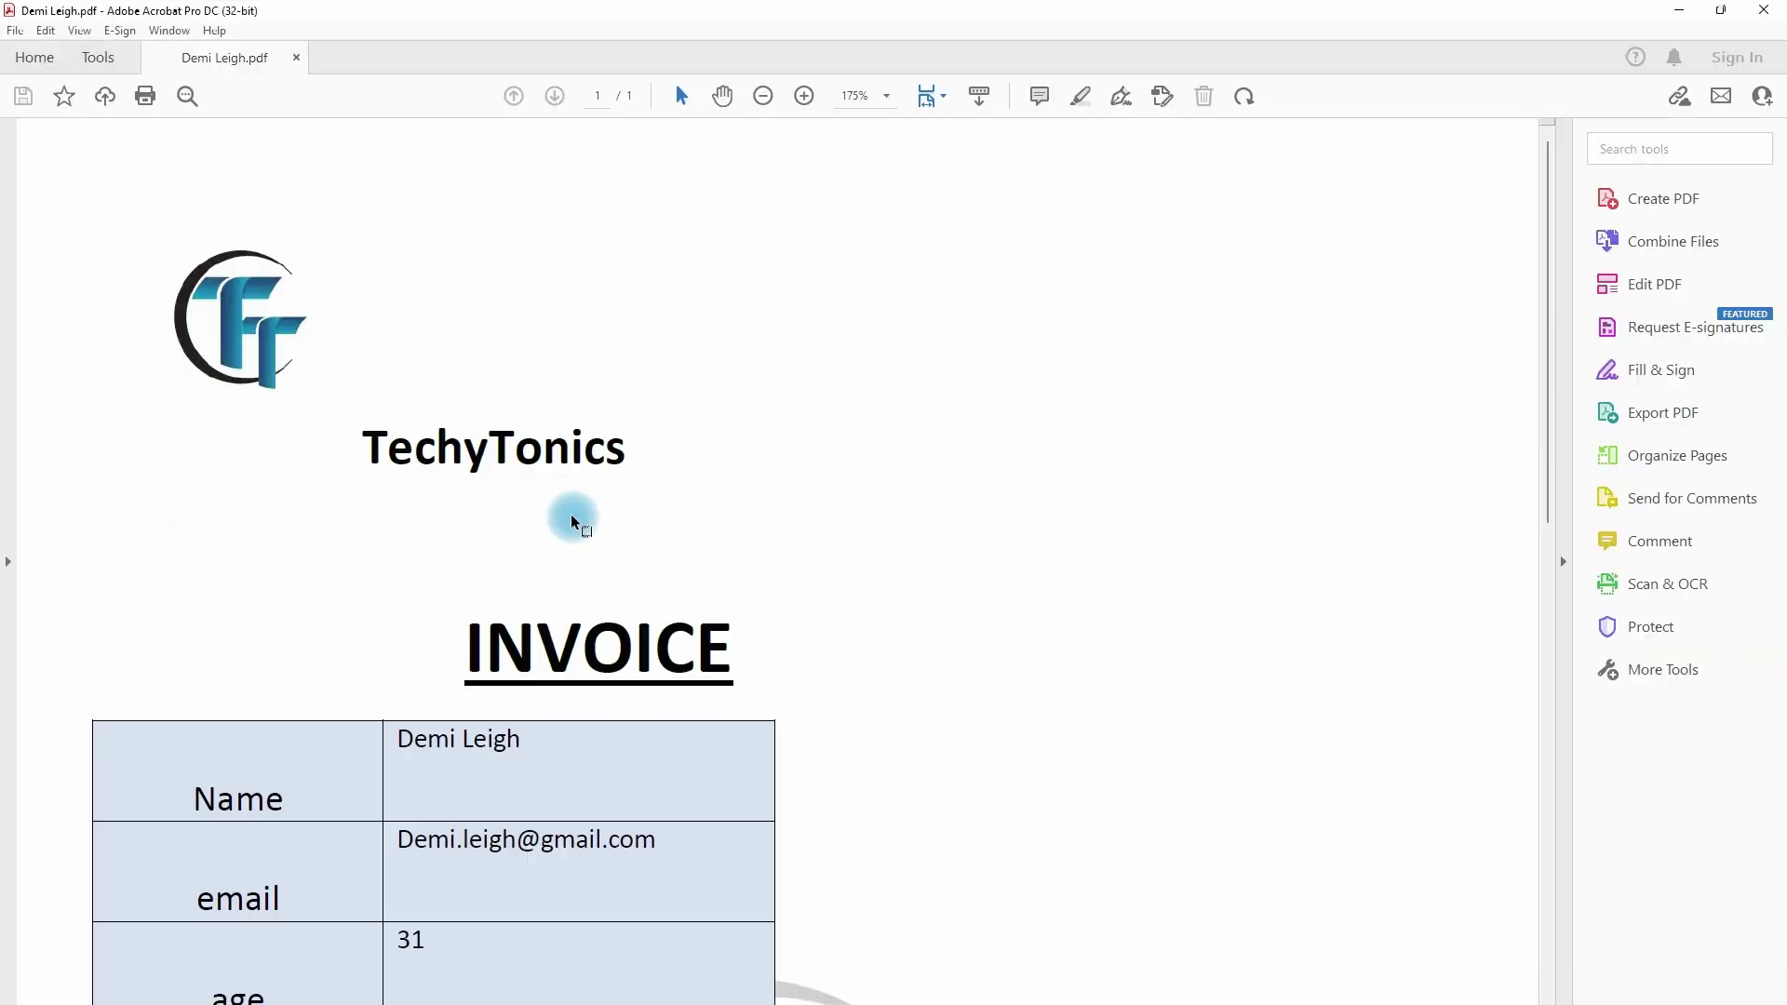
pyautogui.scroll(-5, 571, 514)
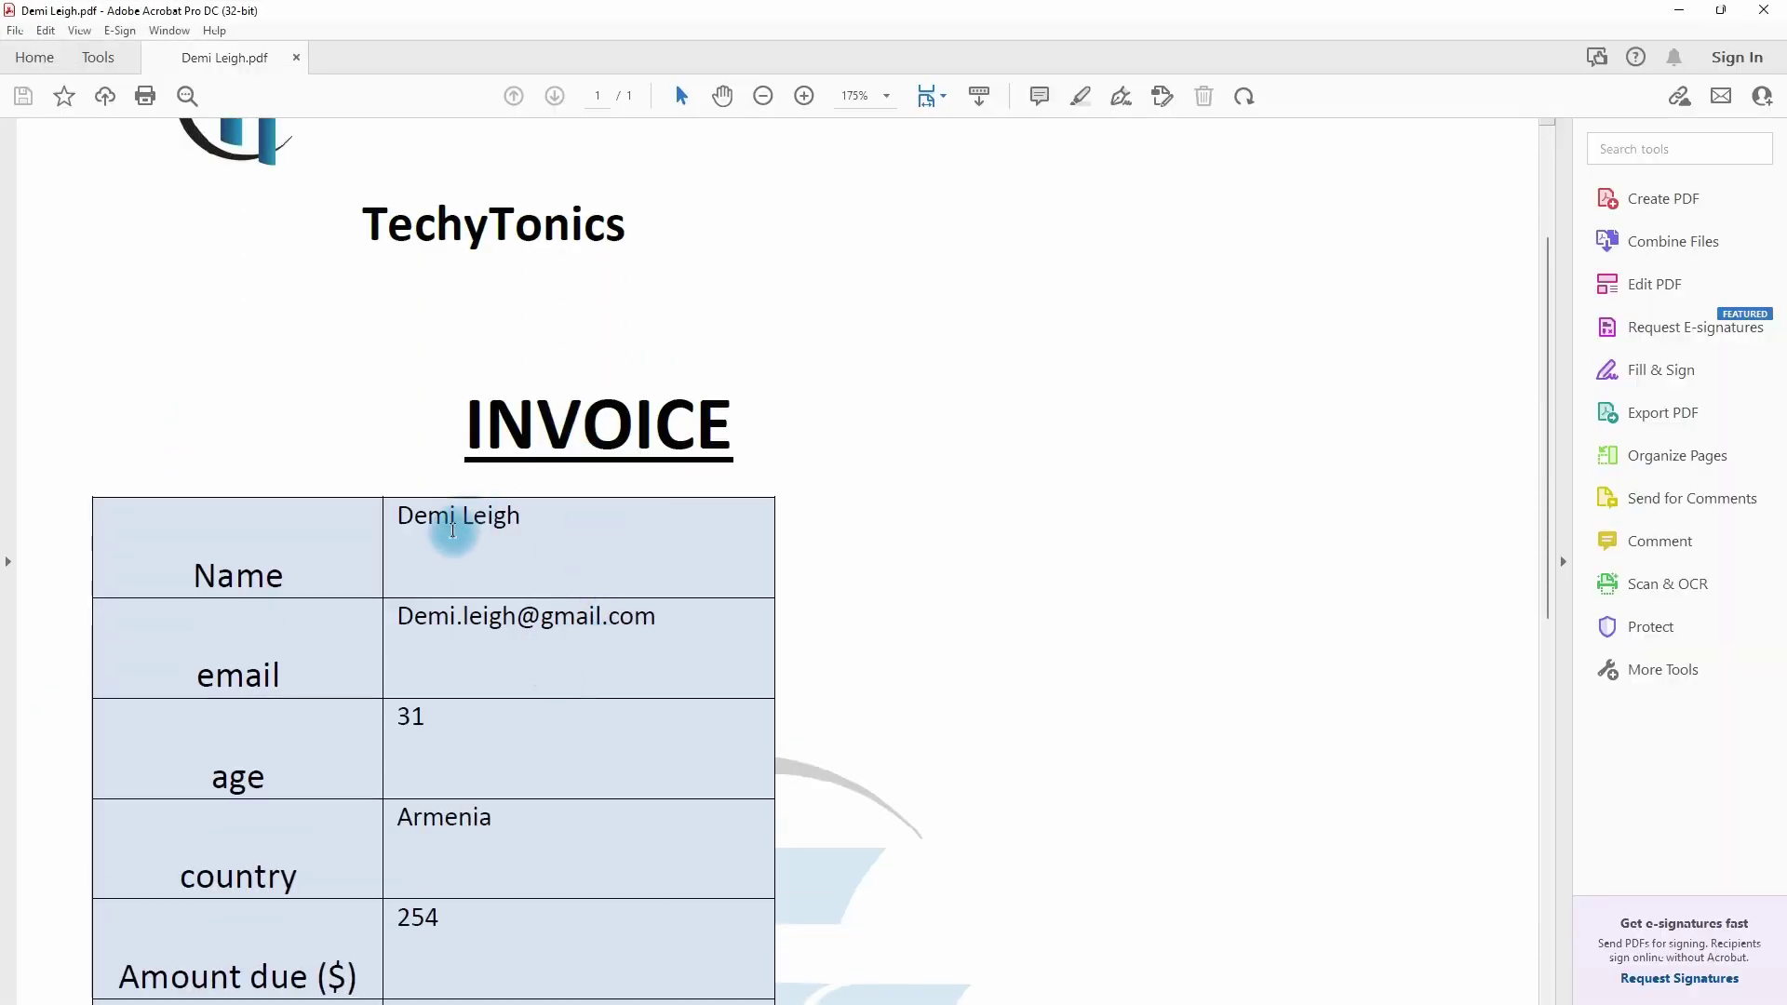
pyautogui.click(1772, 11)
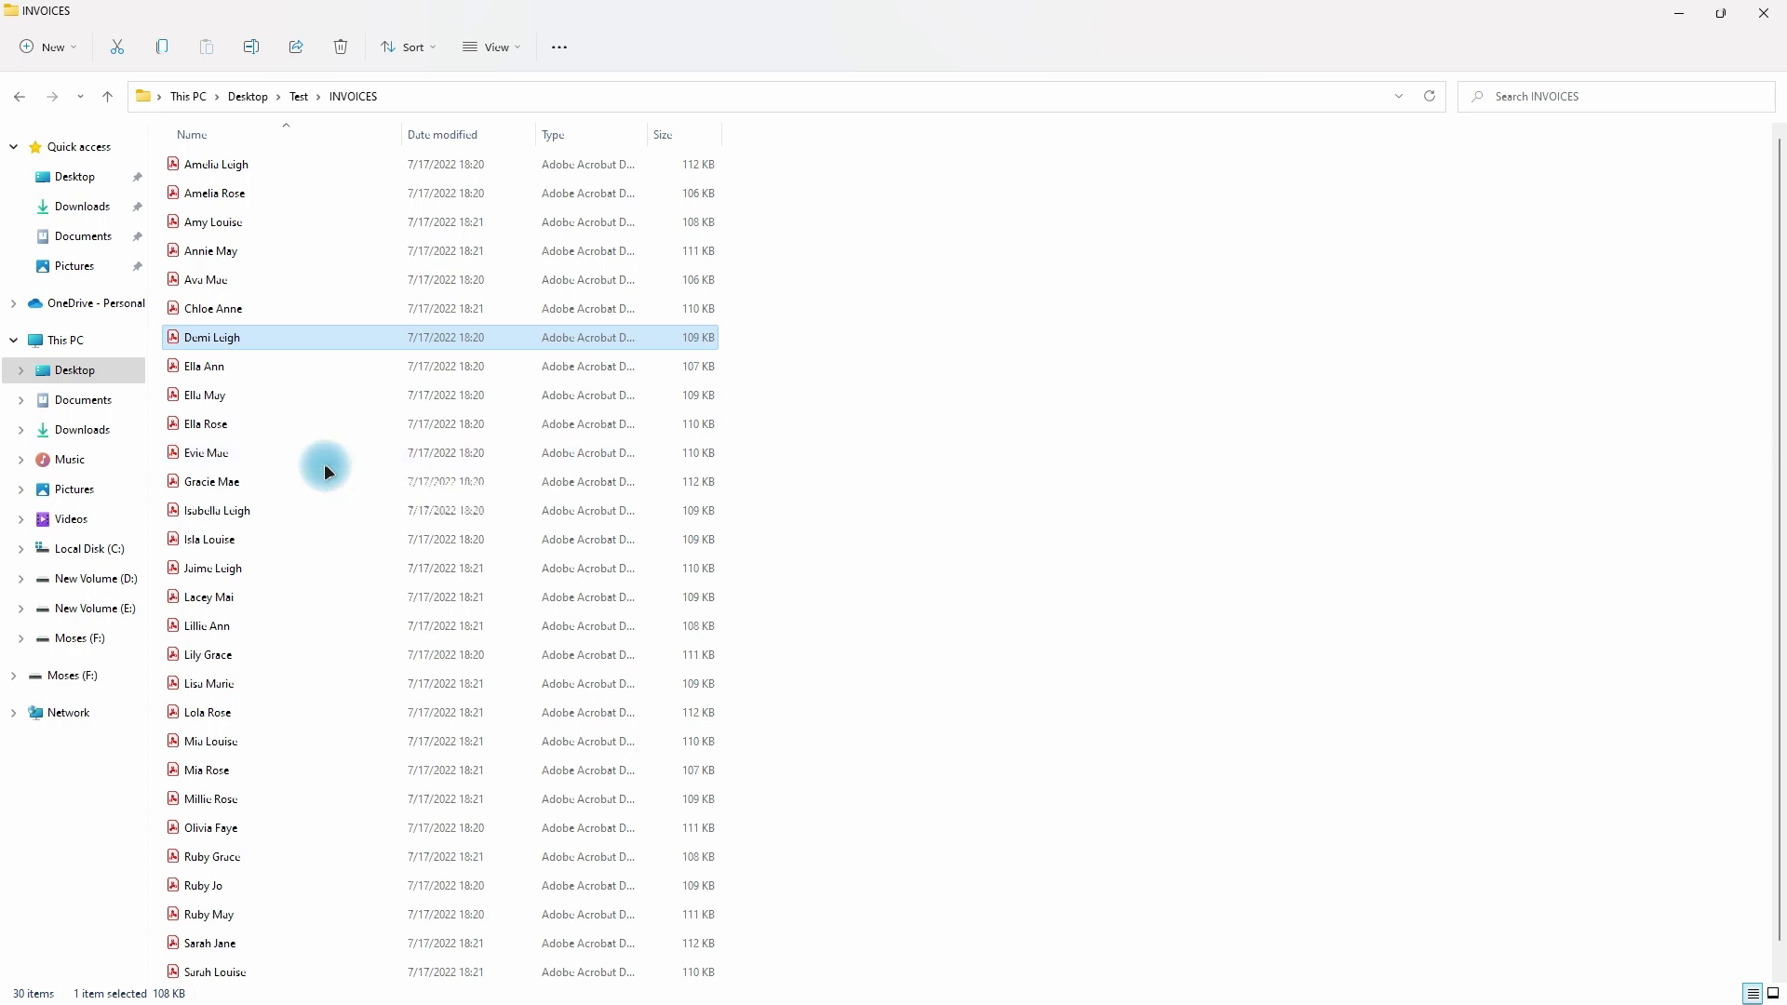
# - Copy the full paths of all 30 invoice PDFs as text, then return to Excel
pyautogui.hotkey('ctrl', 'a')
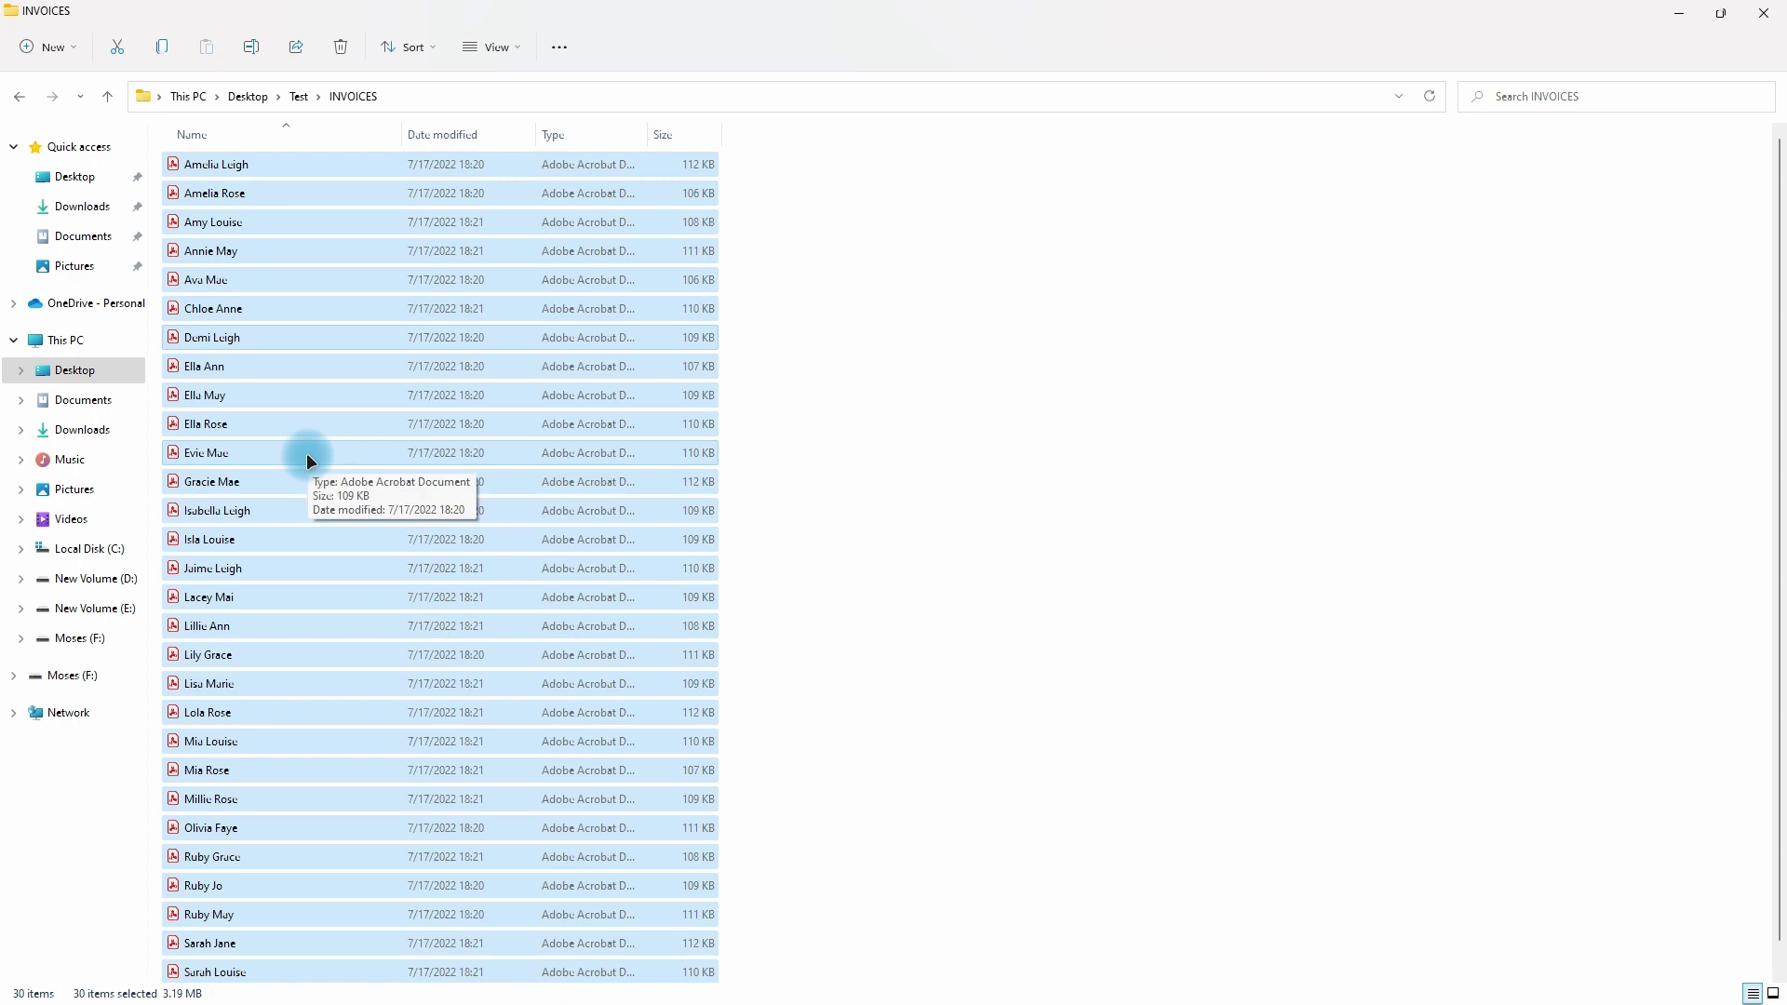
pyautogui.press('shift')
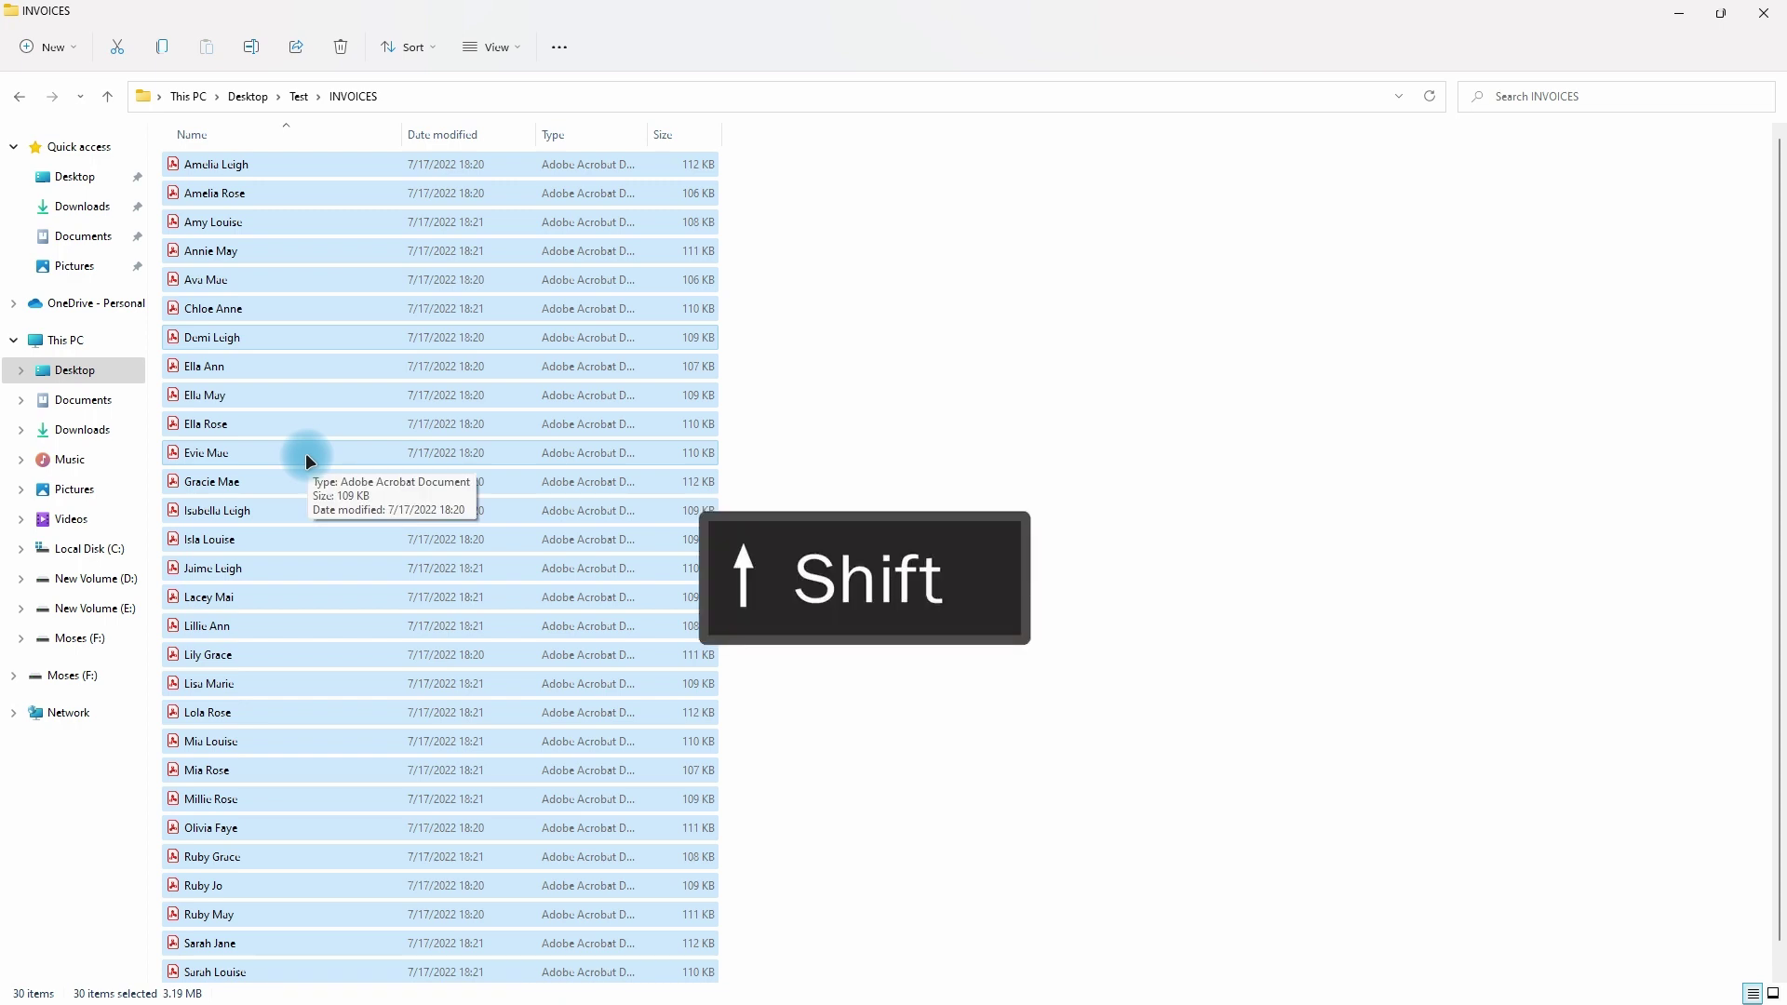
pyautogui.keyDown('shift'); pyautogui.rightClick(305, 452); pyautogui.keyUp('shift')
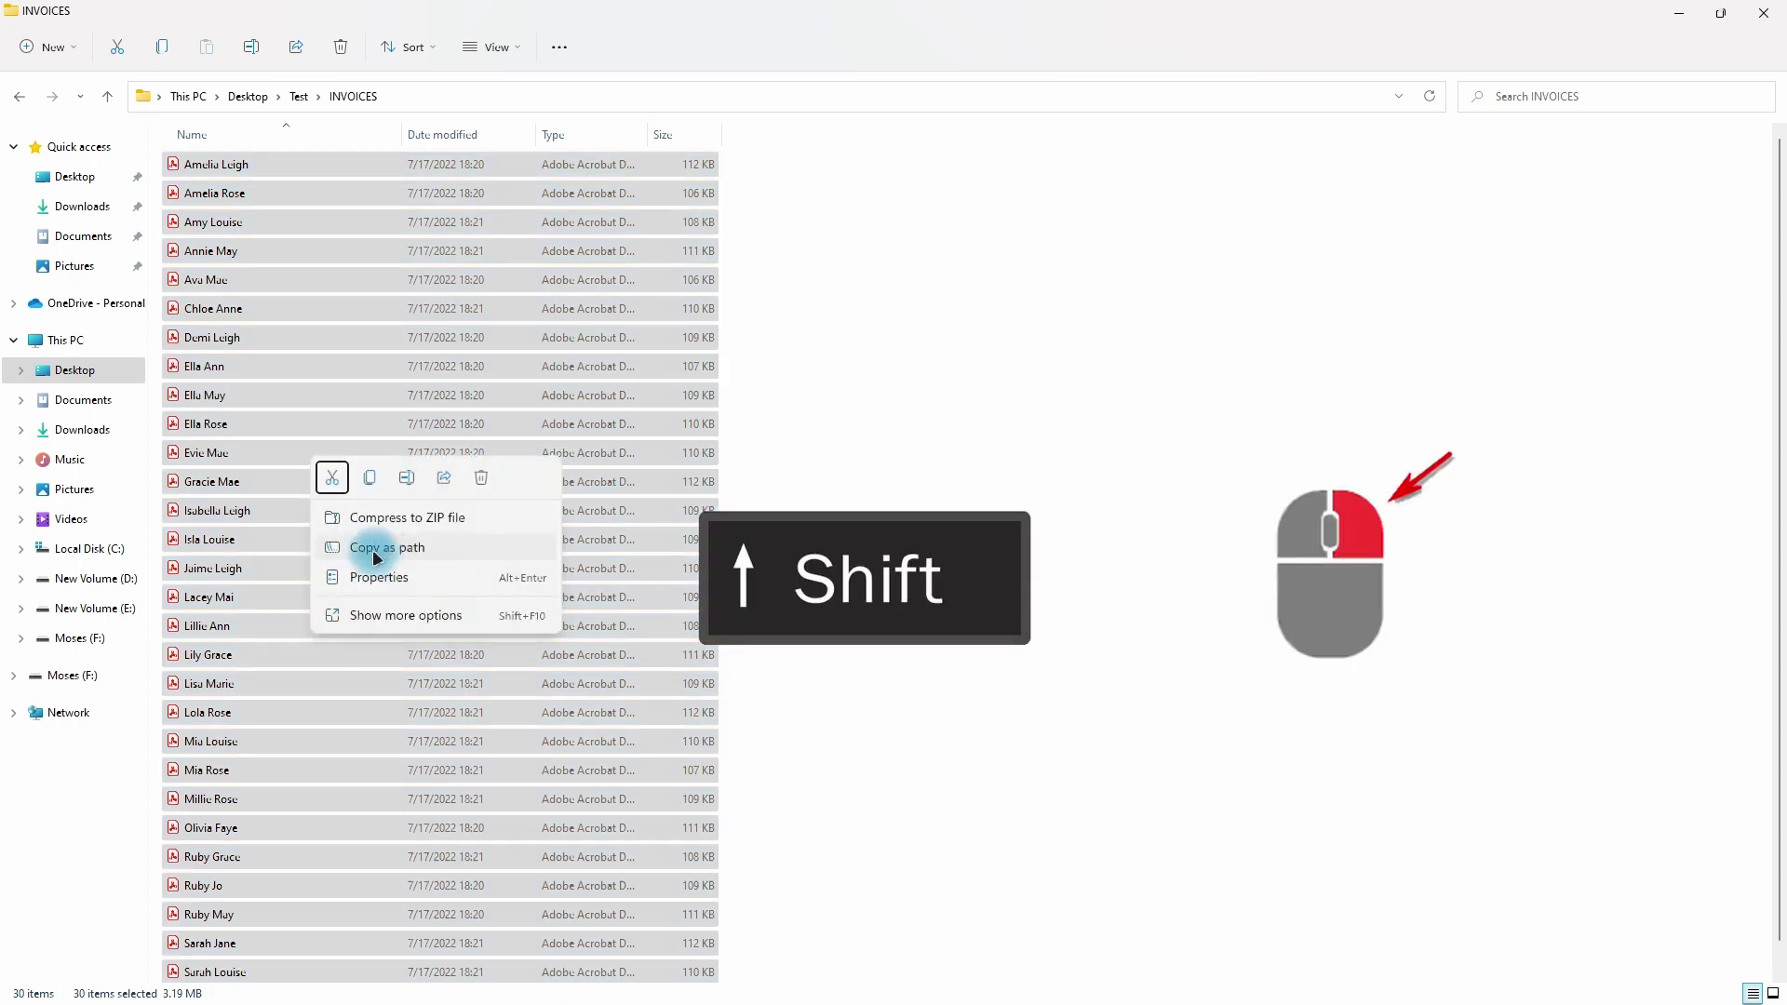
pyautogui.rightClick(421, 424)
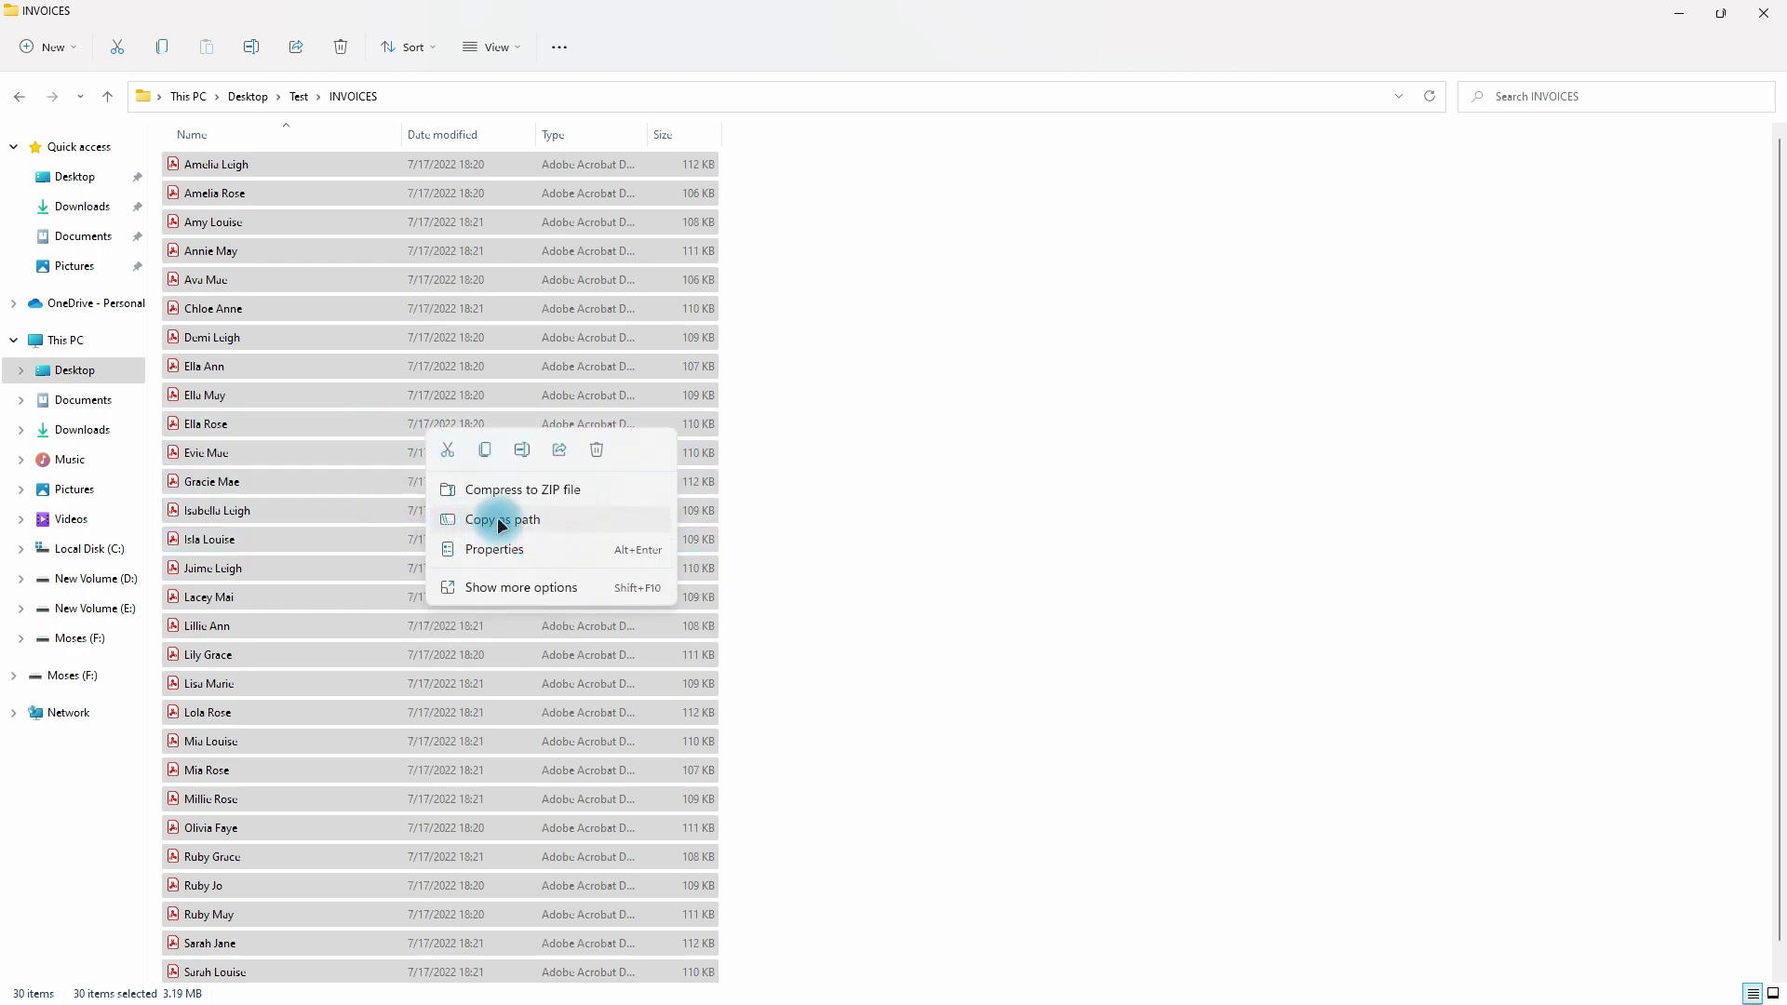
pyautogui.click(498, 519)
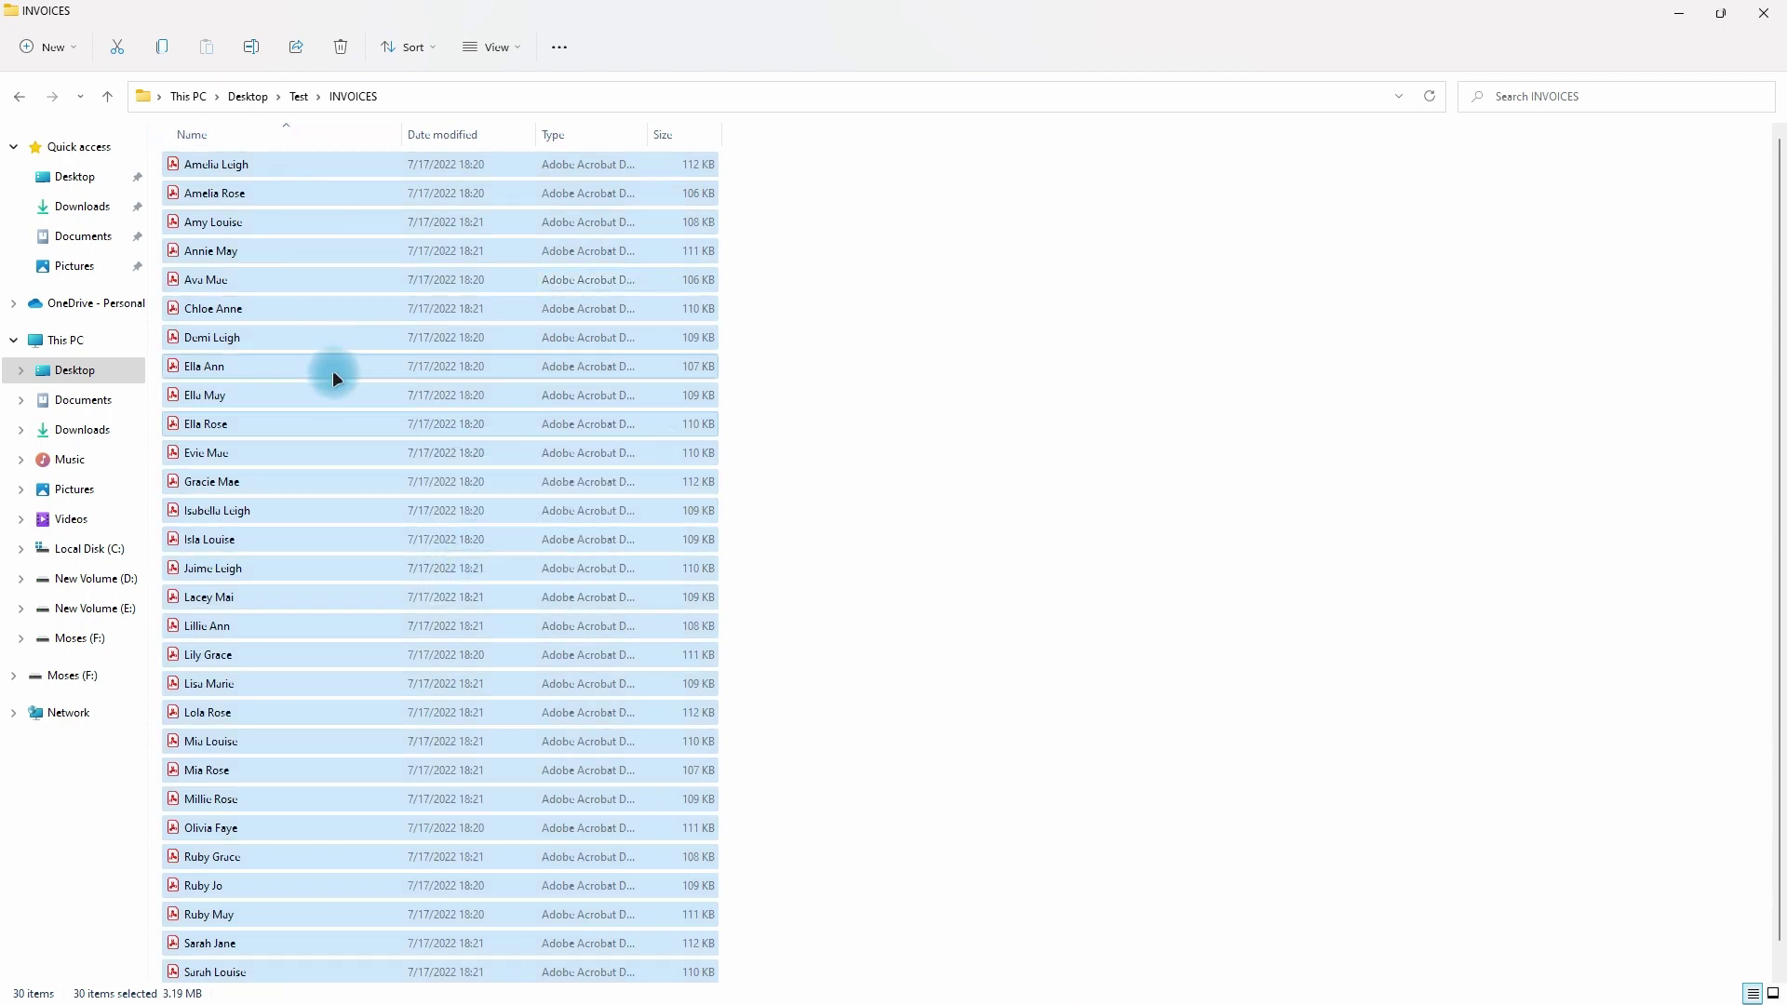
pyautogui.scroll(-1, 302, 410)
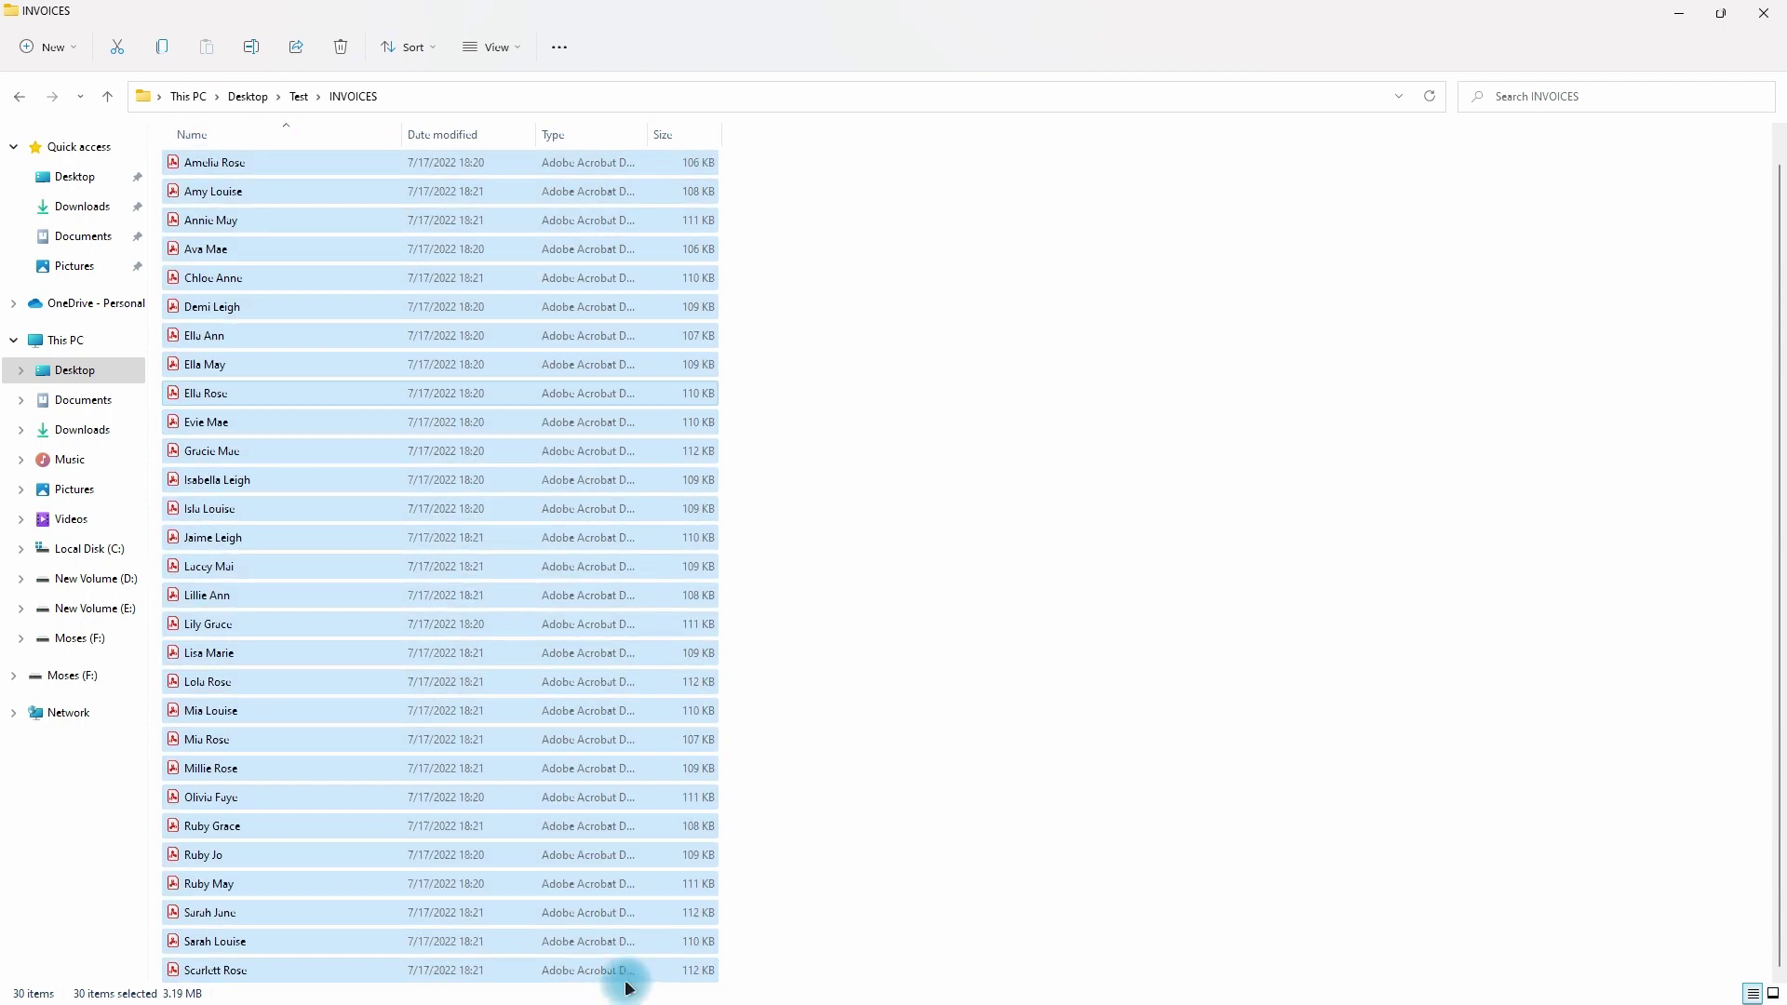
pyautogui.hotkey('alt', 'Tab')
pyautogui.press('Tab')
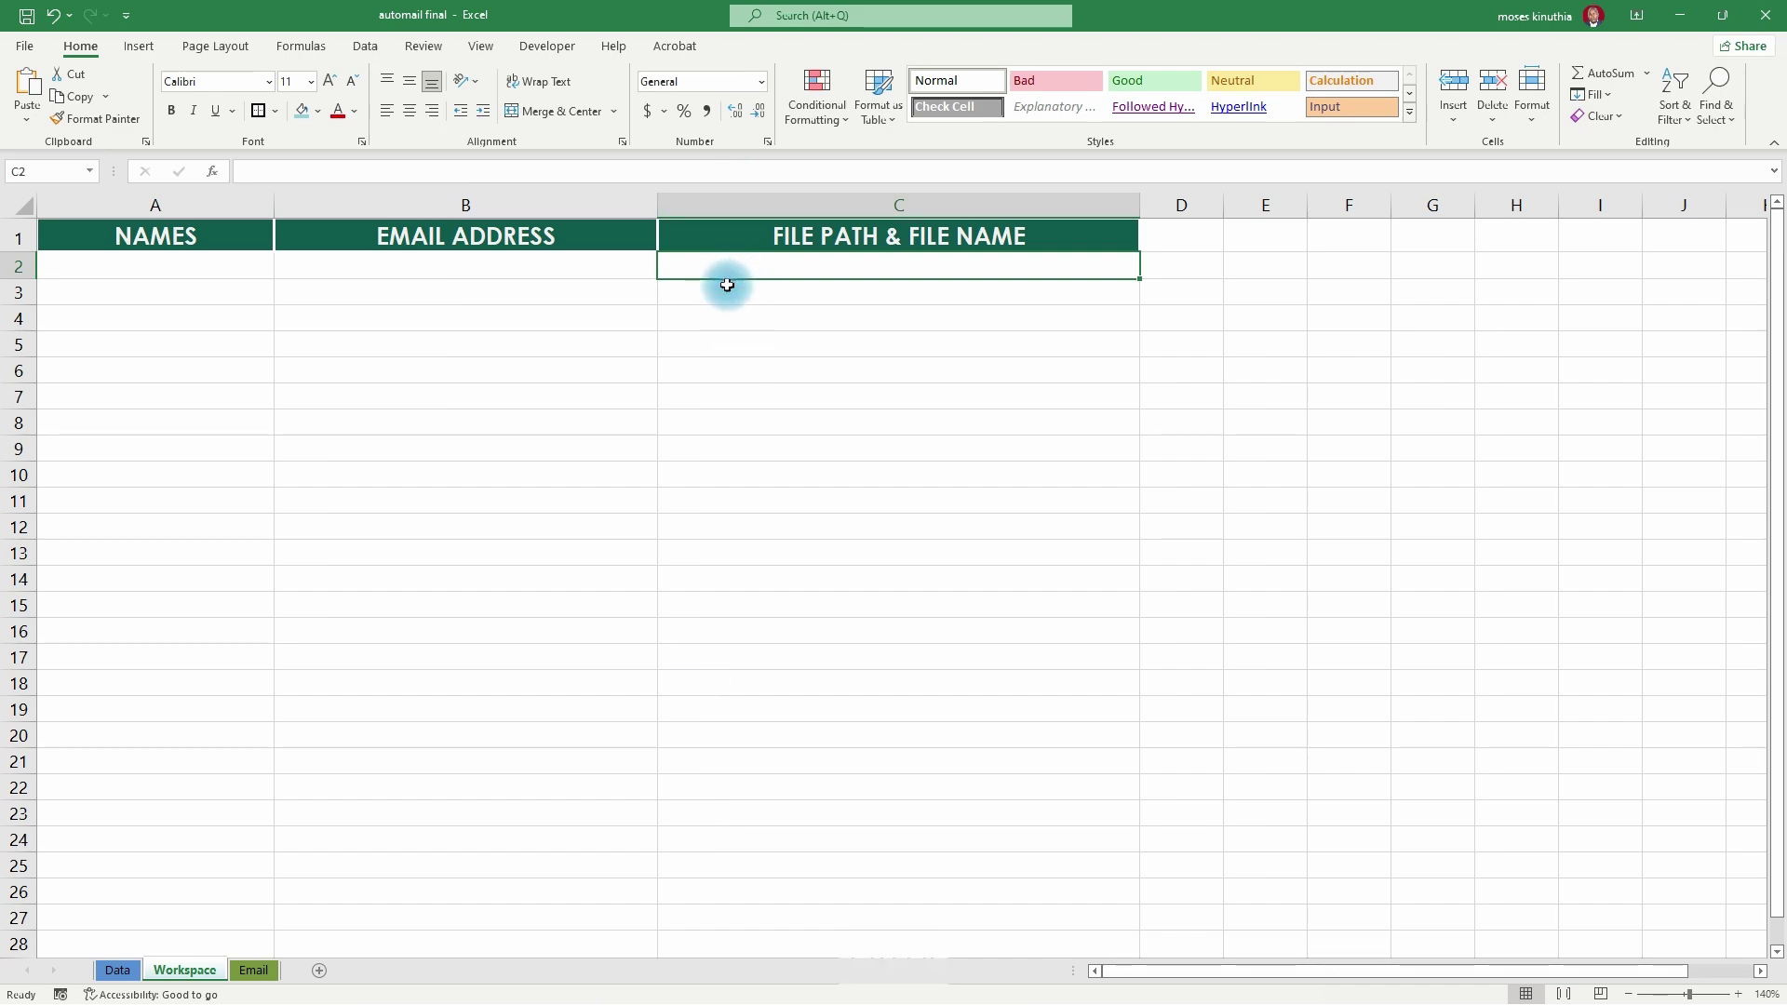
# - Paste the 30 paths into C2, autofit column C, and copy them toward A2
pyautogui.hotkey('ctrl', 'v')
pyautogui.doubleClick(1139, 205)
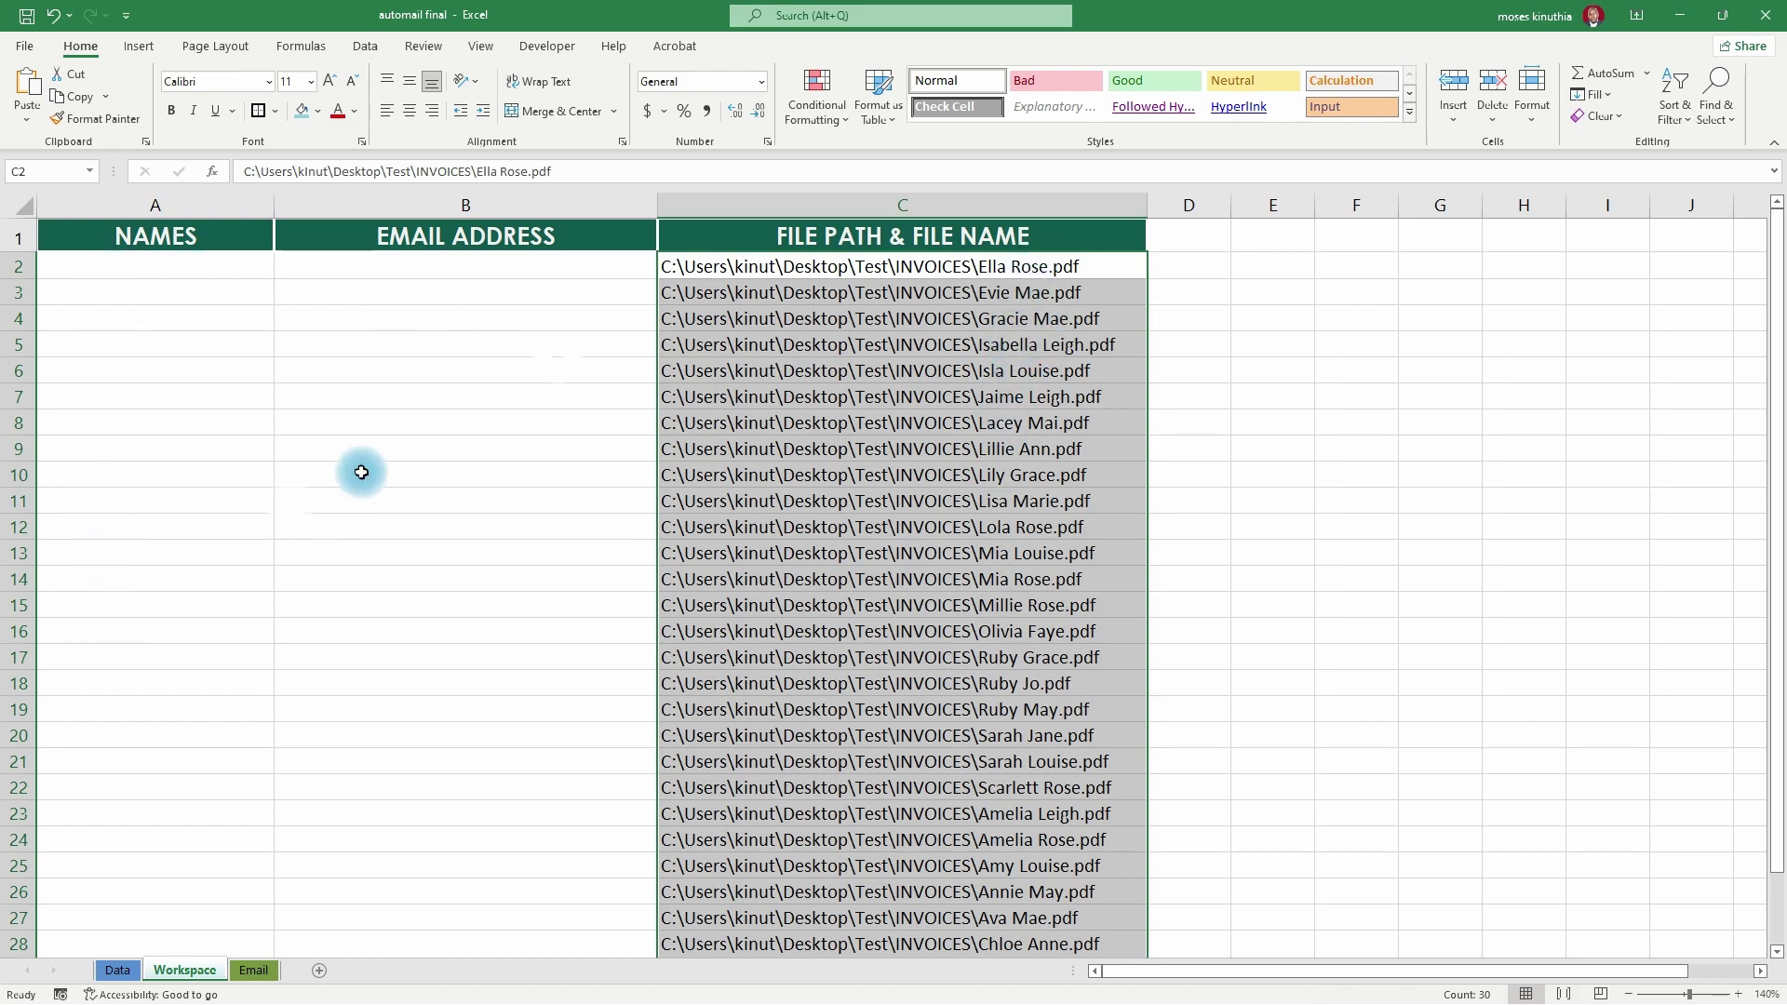
pyautogui.scroll(-2, 754, 949)
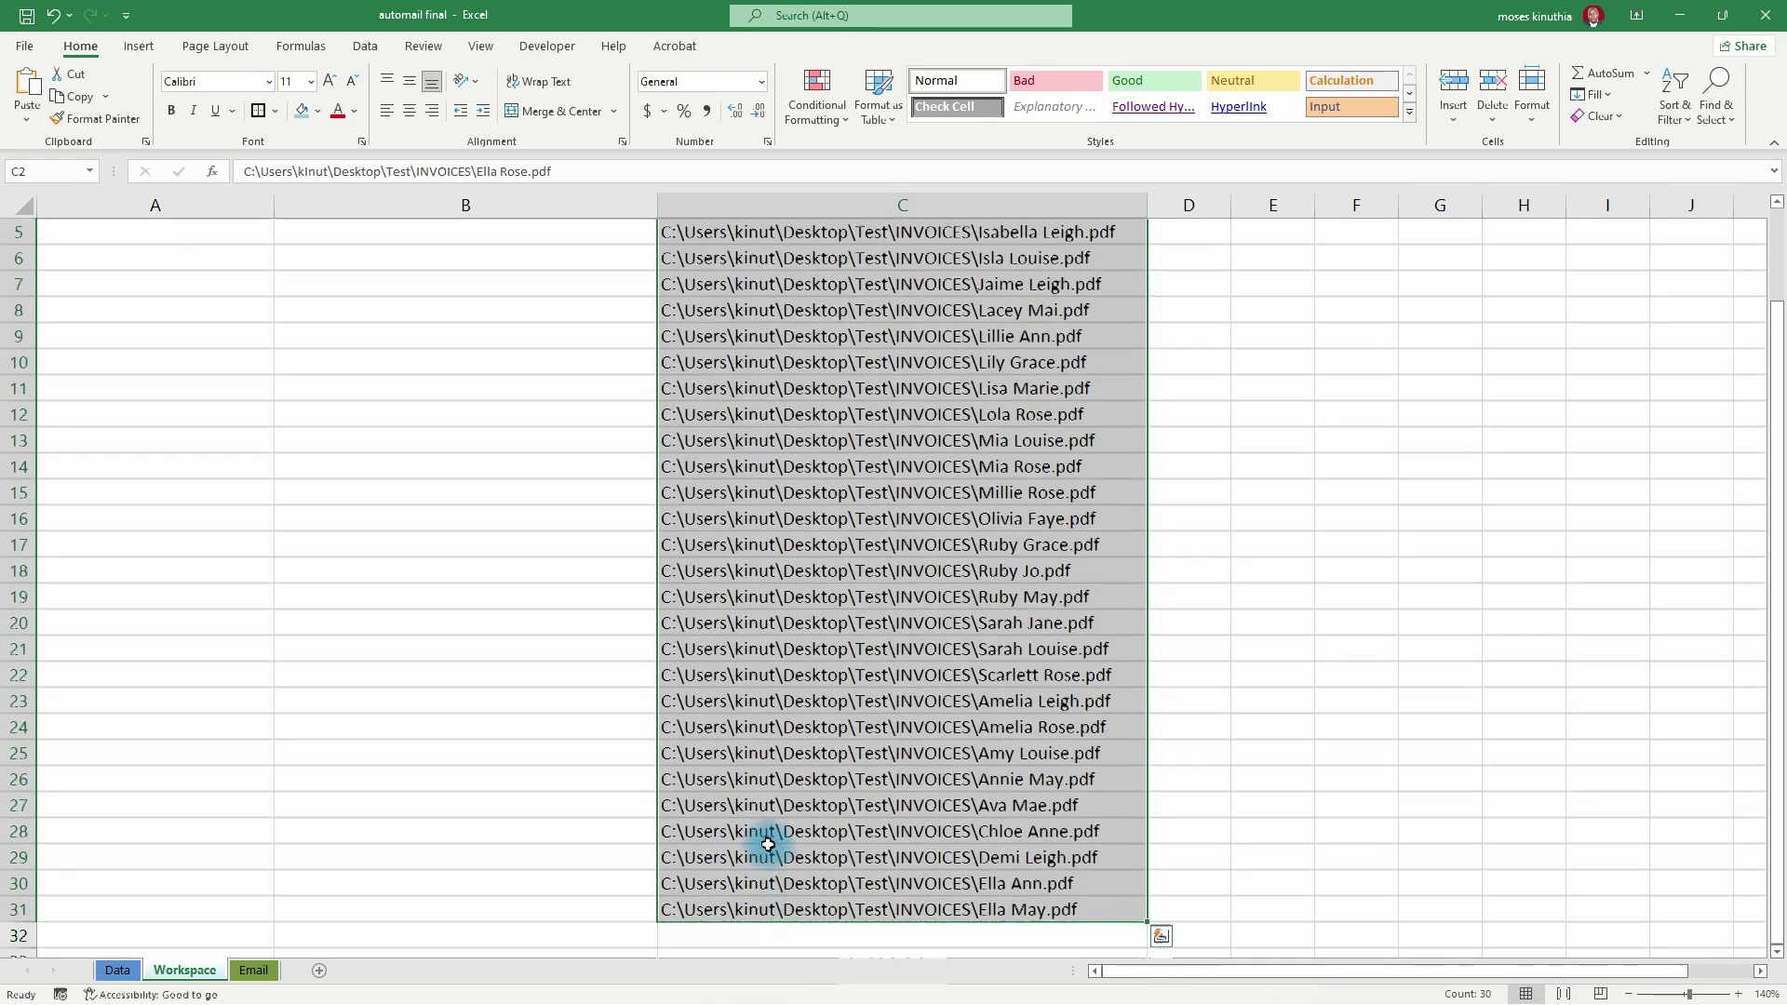
pyautogui.scroll(2, 768, 845)
pyautogui.hotkey('ctrl', 'c')
pyautogui.click(84, 270)
# - Paste the 30 invoice paths into NAMES, autofit column A, and check the Data sheet's names
pyautogui.hotkey('ctrl', 'v')
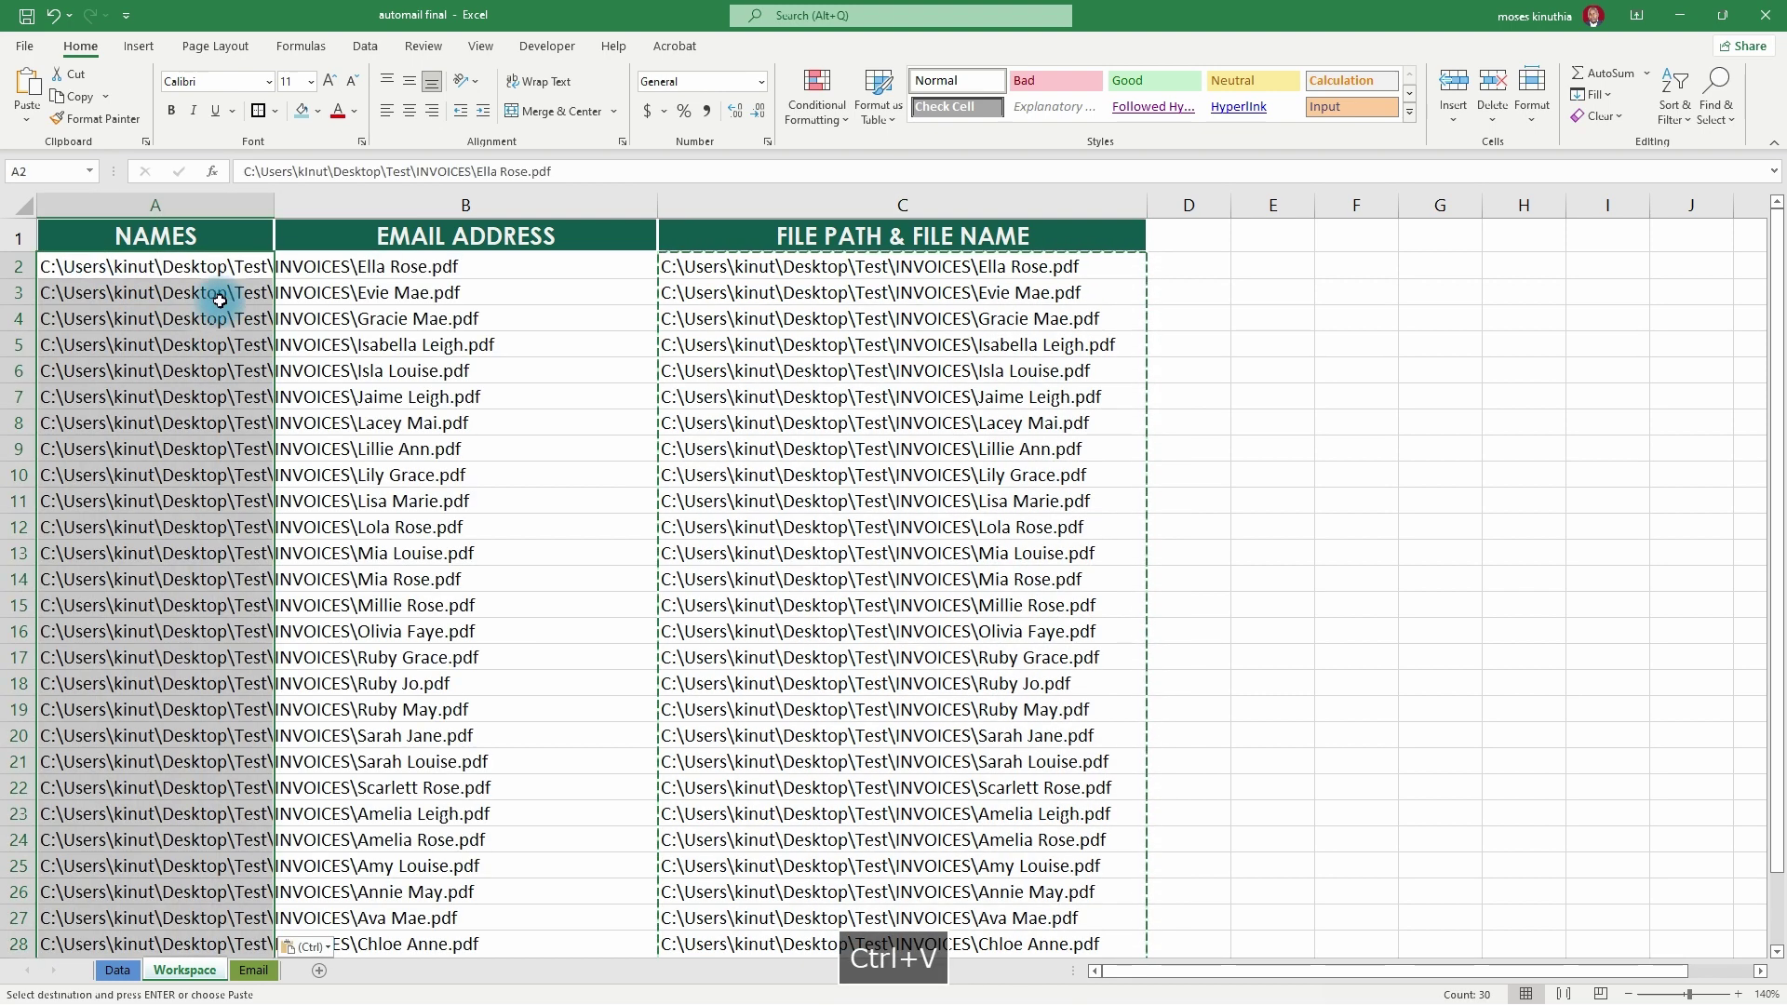
pyautogui.doubleClick(275, 205)
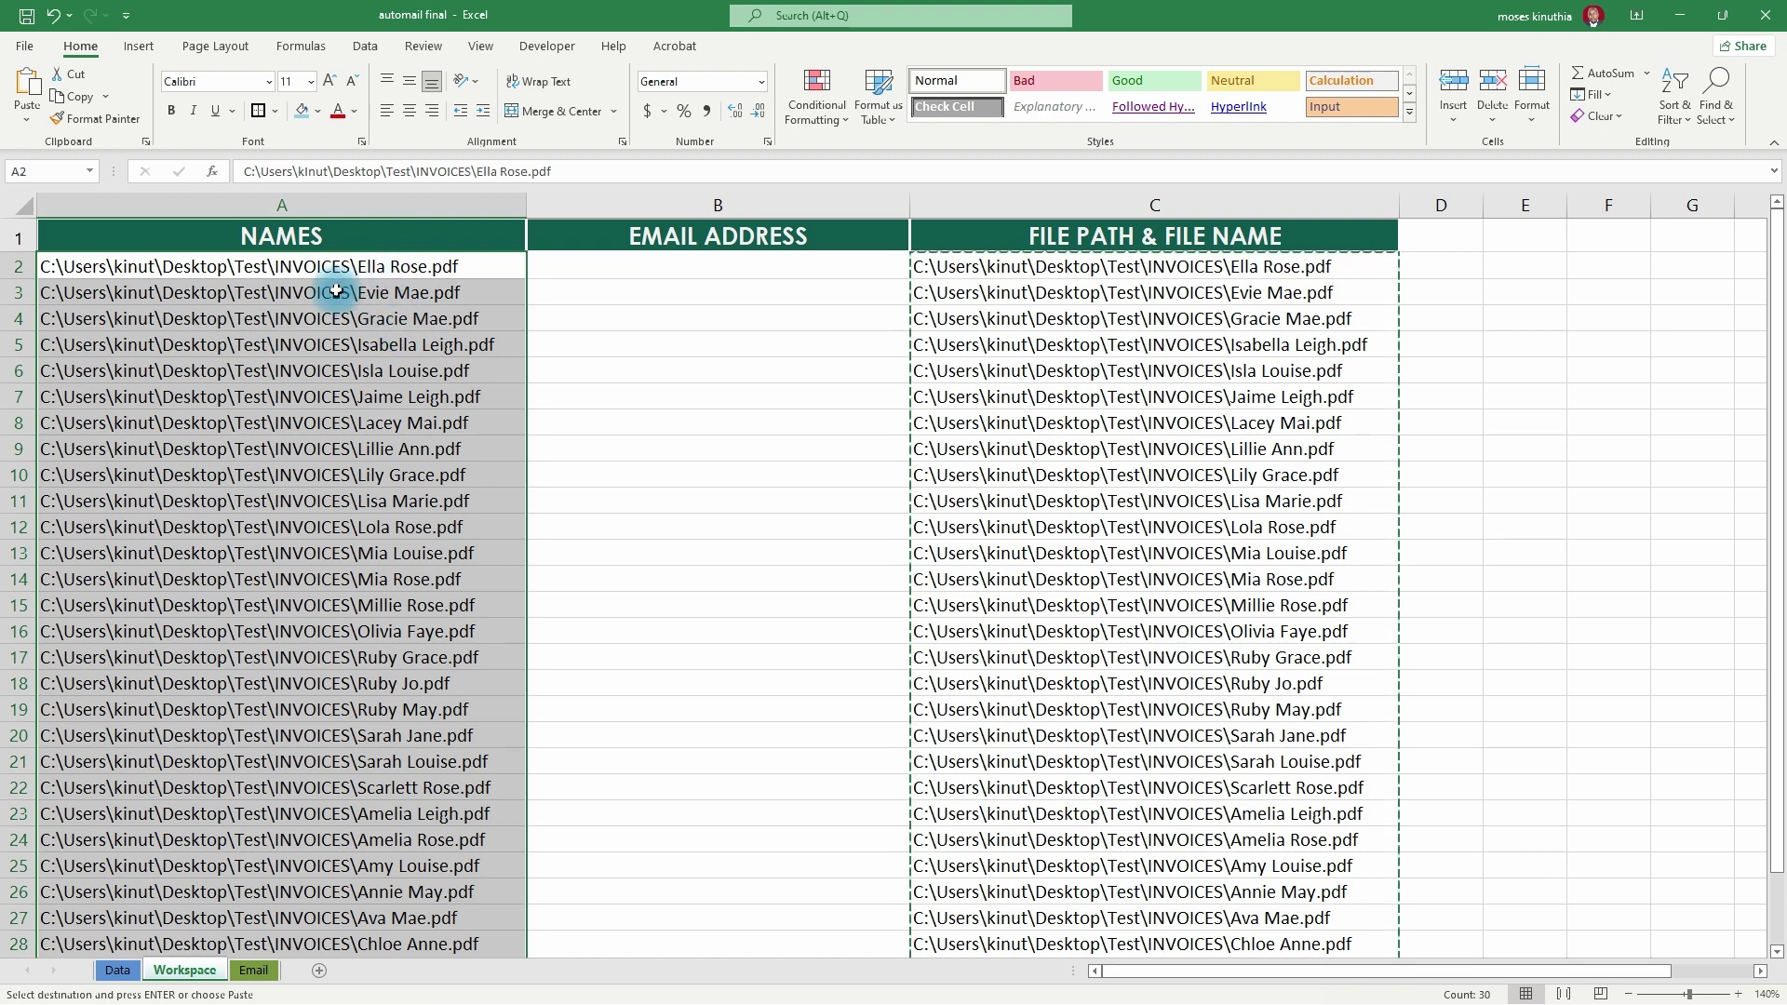
pyautogui.click(616, 266)
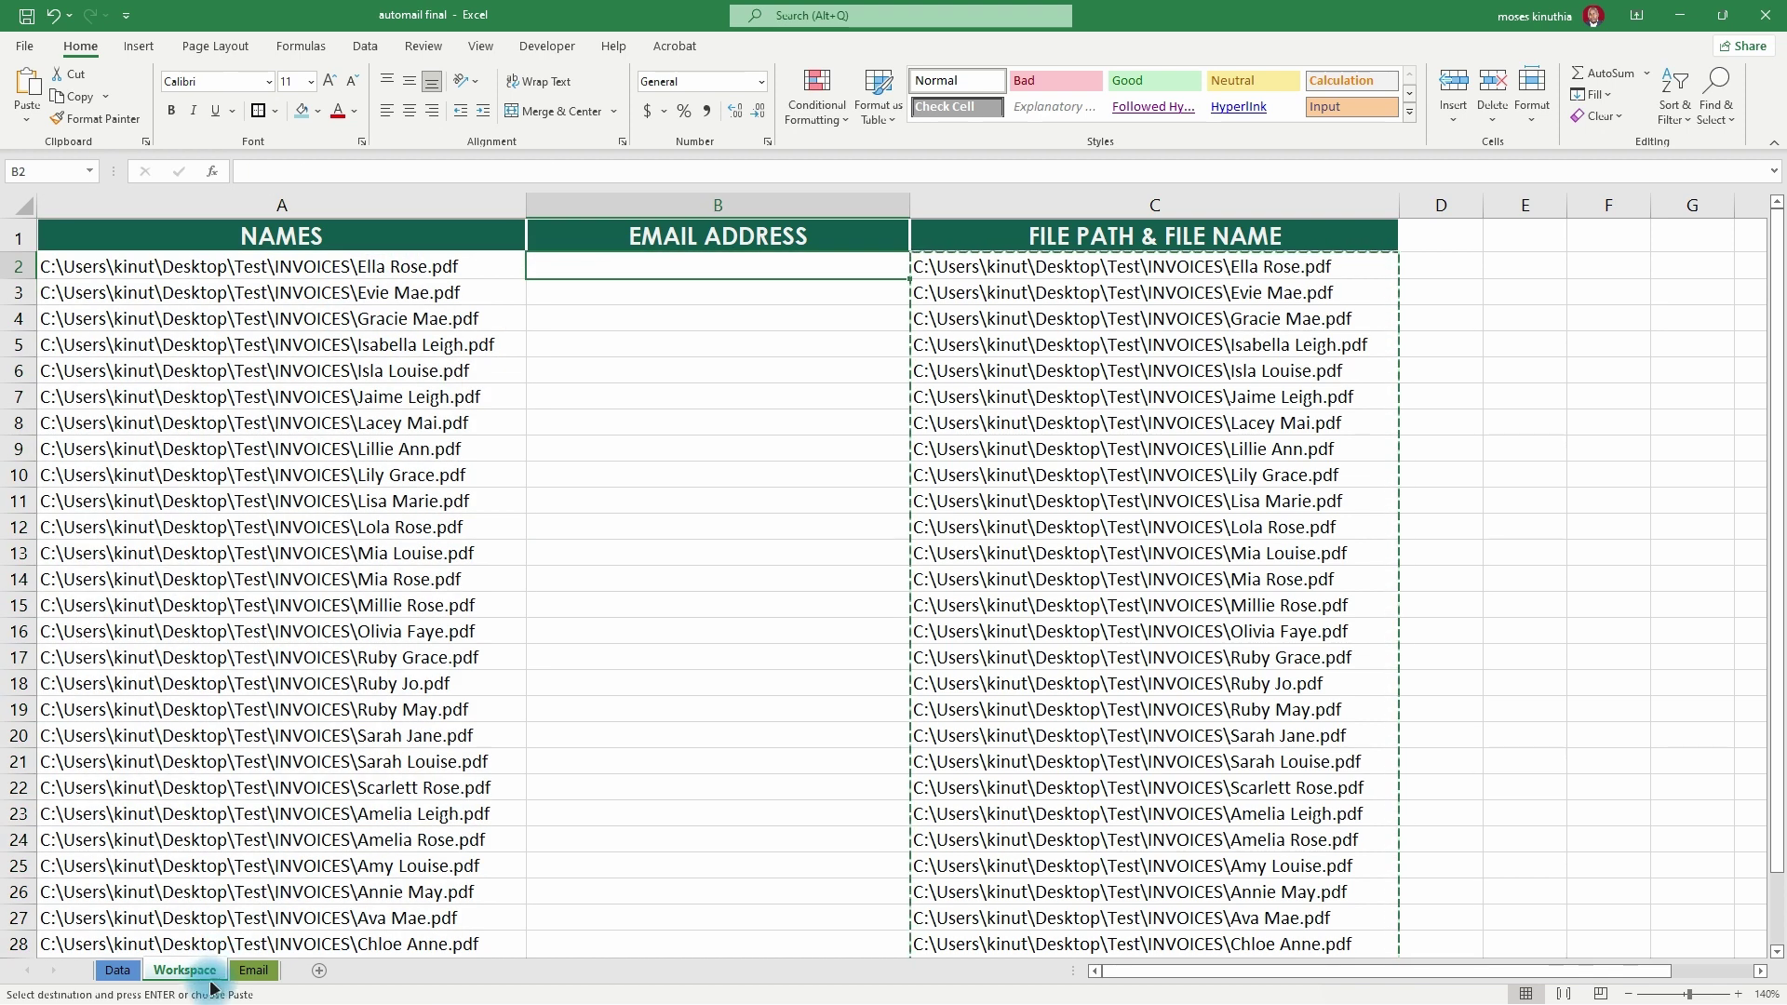
pyautogui.click(118, 971)
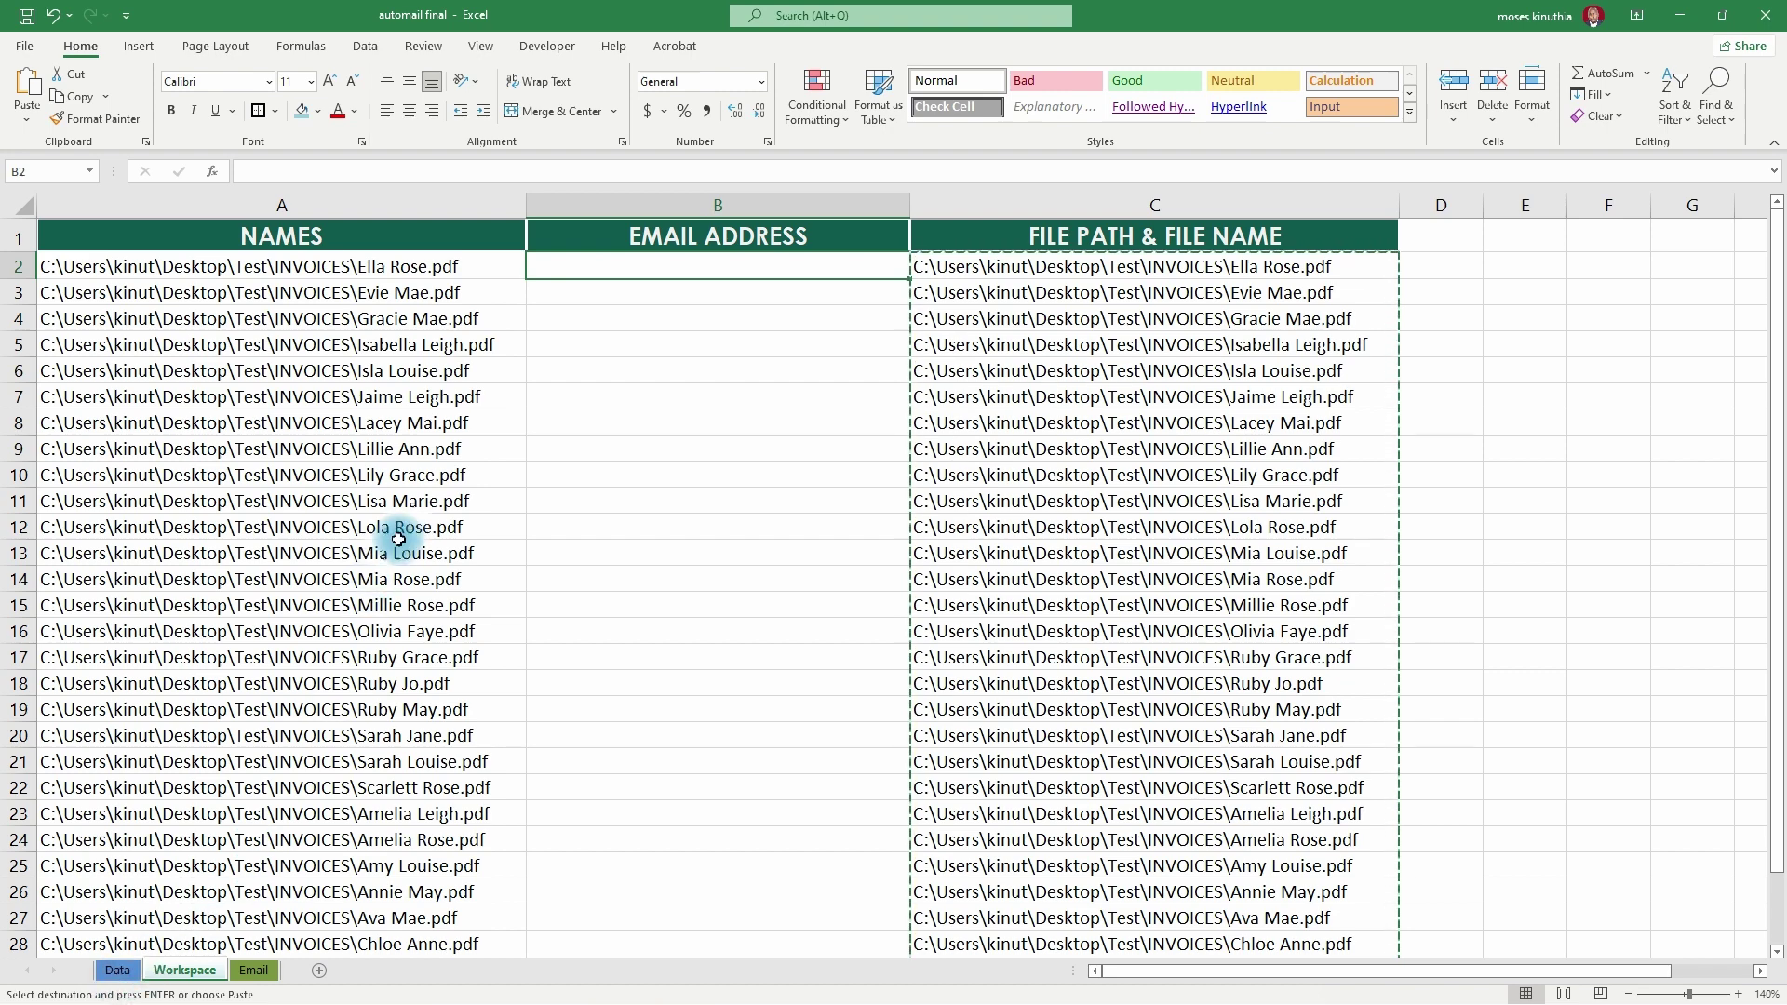
pyautogui.click(118, 970)
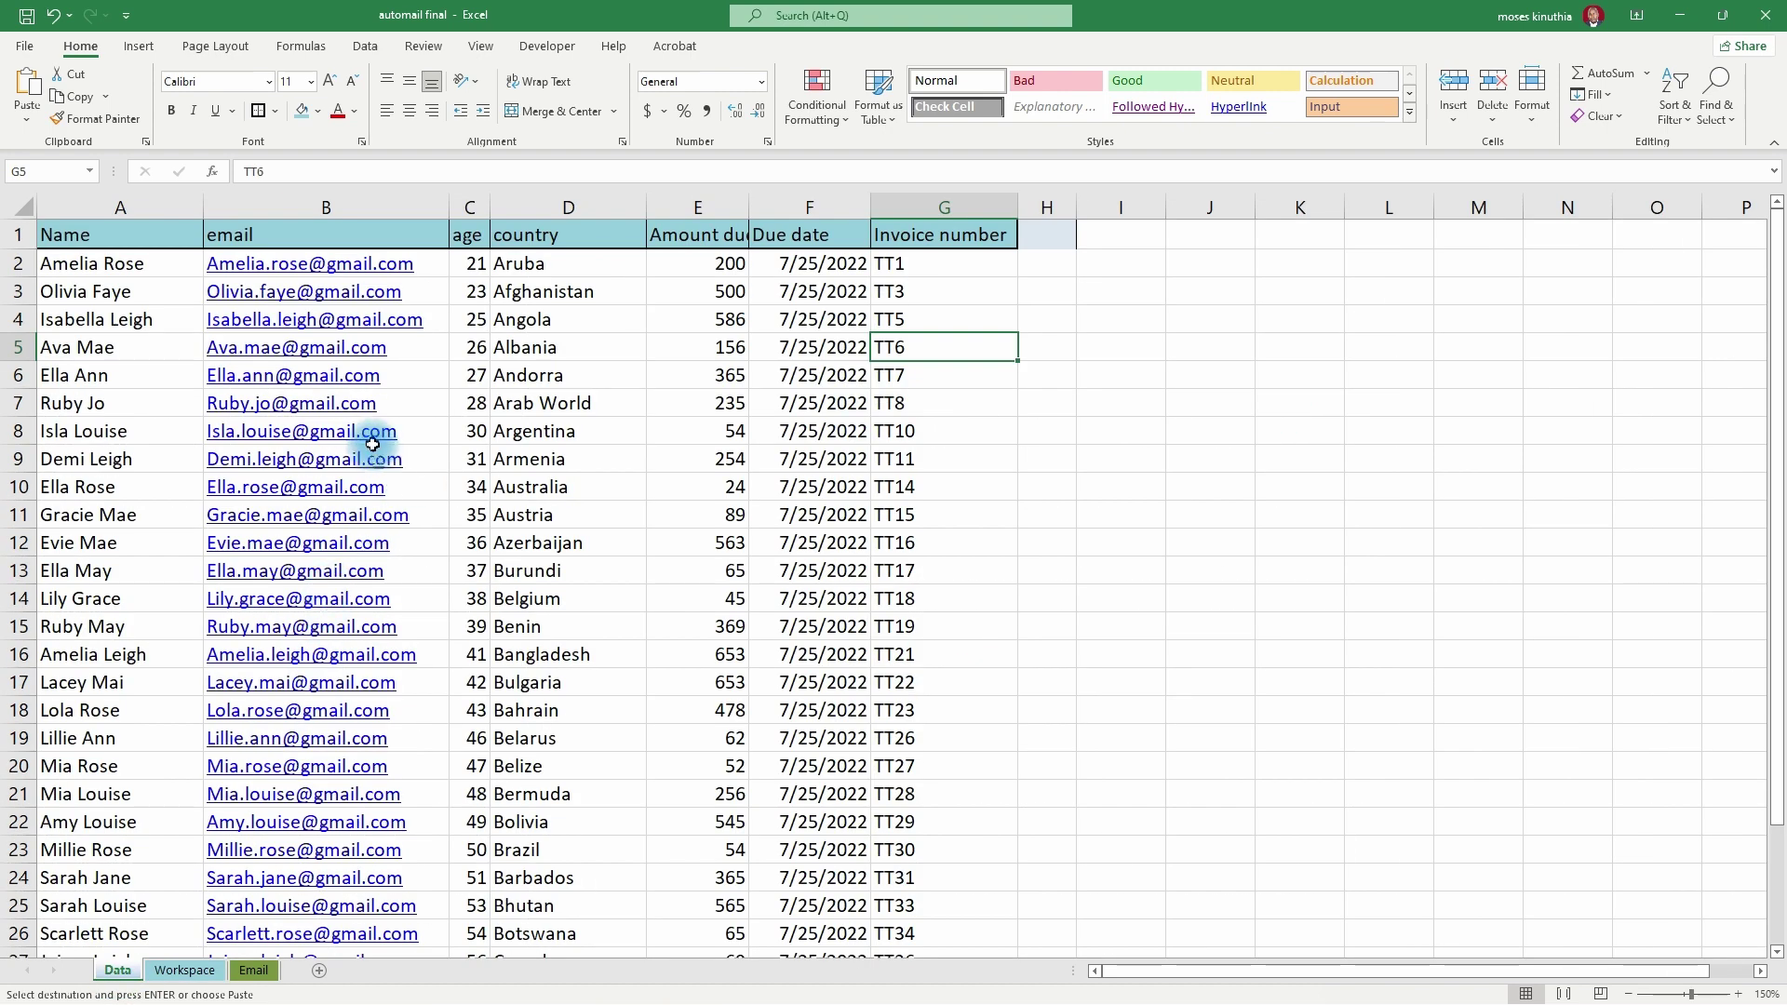
pyautogui.click(185, 969)
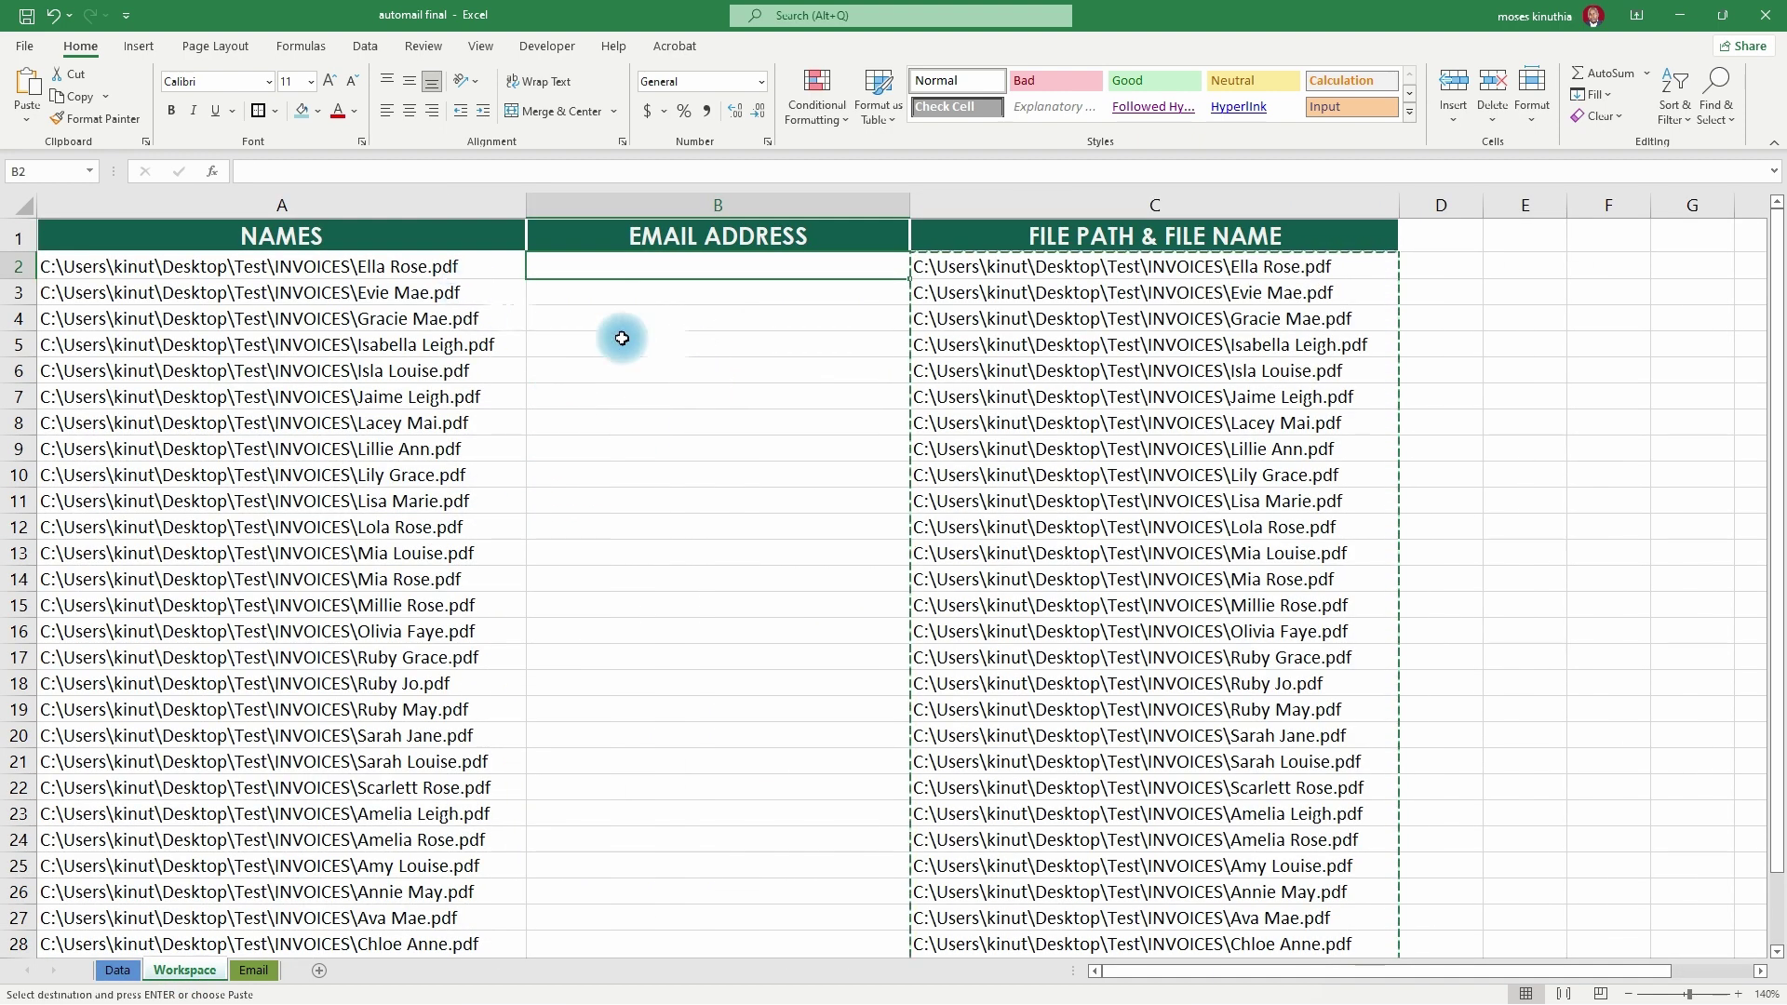
# - Select A2:A31 and put A2's INVOICES folder path into Find and Replace's Find what field
pyautogui.click(225, 269)
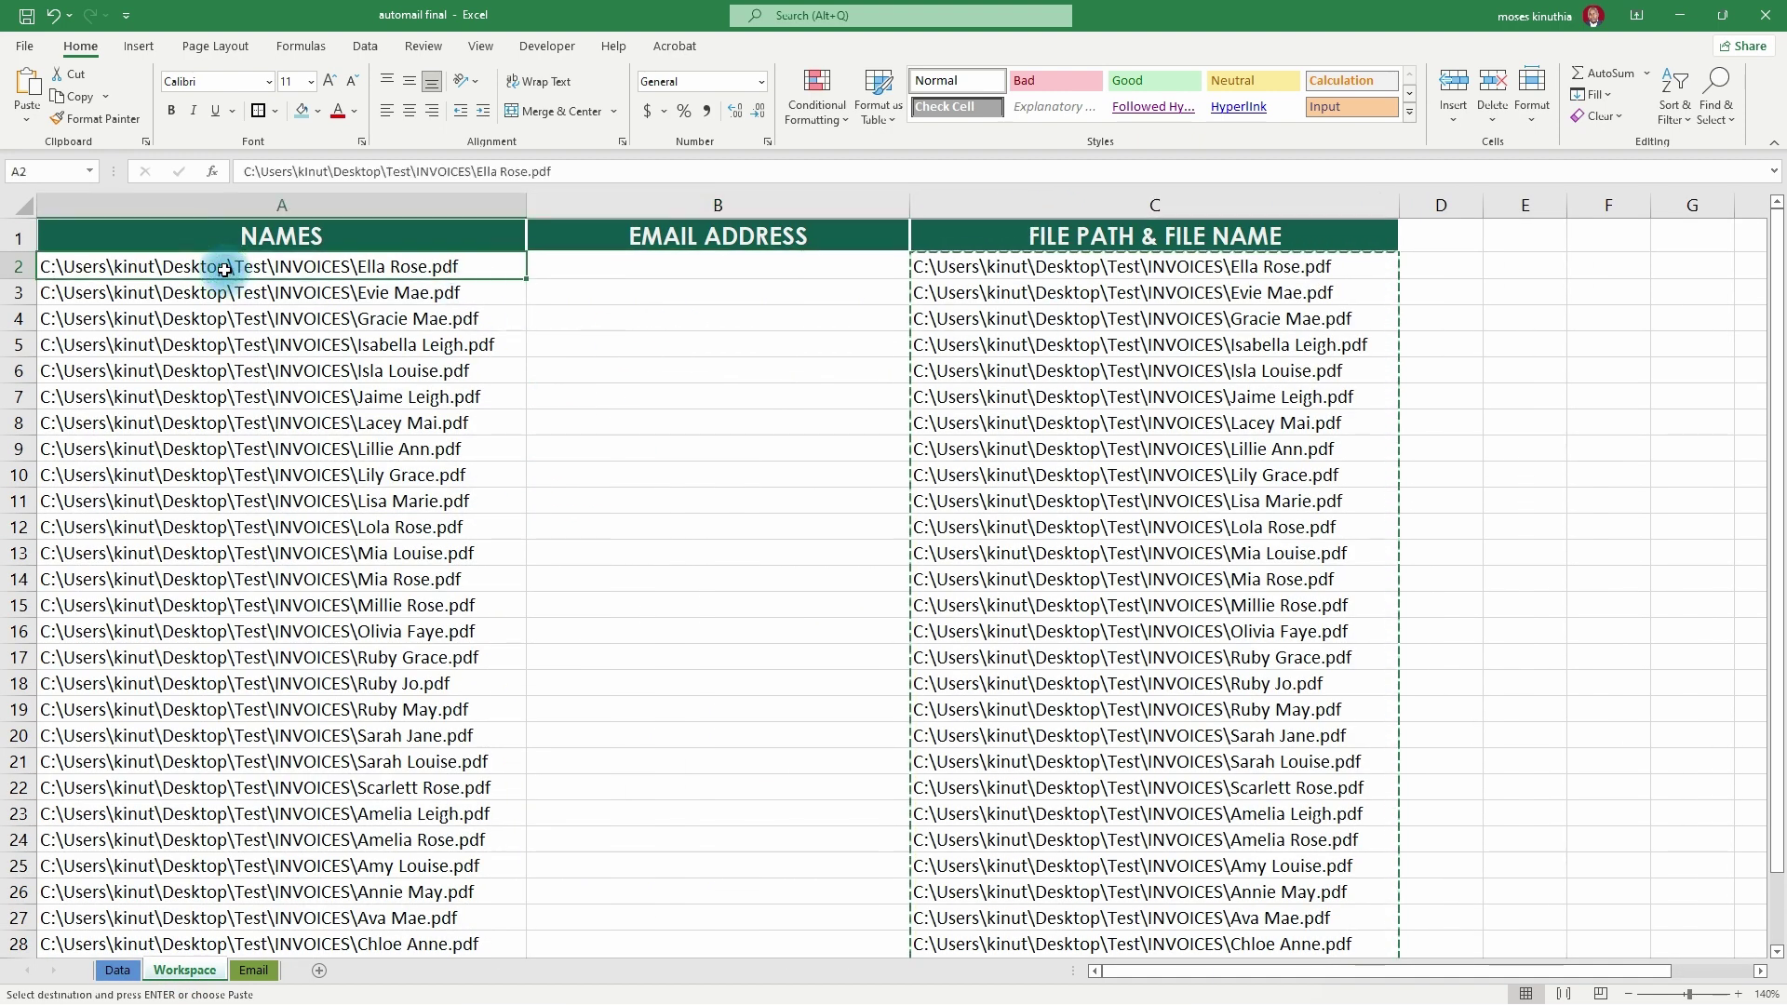
pyautogui.hotkey('ctrl', 'shift', 'Down')
pyautogui.scroll(1, 224, 269)
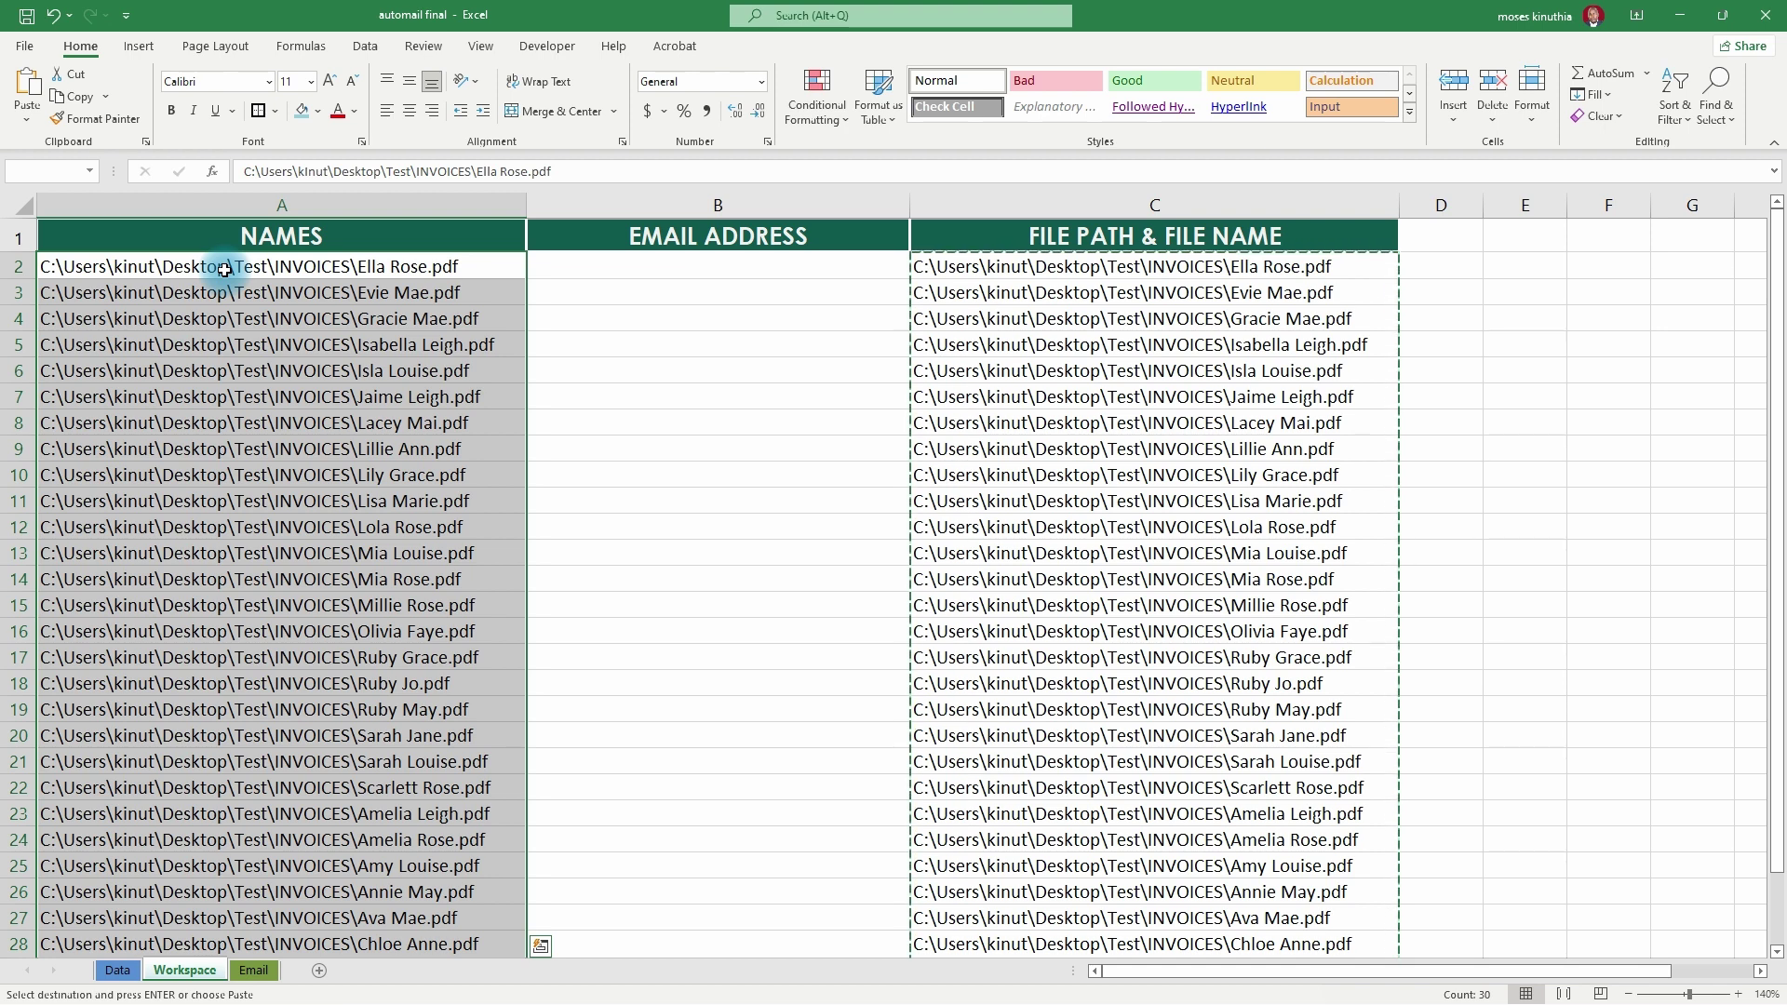
pyautogui.hotkey('ctrl', 'h')
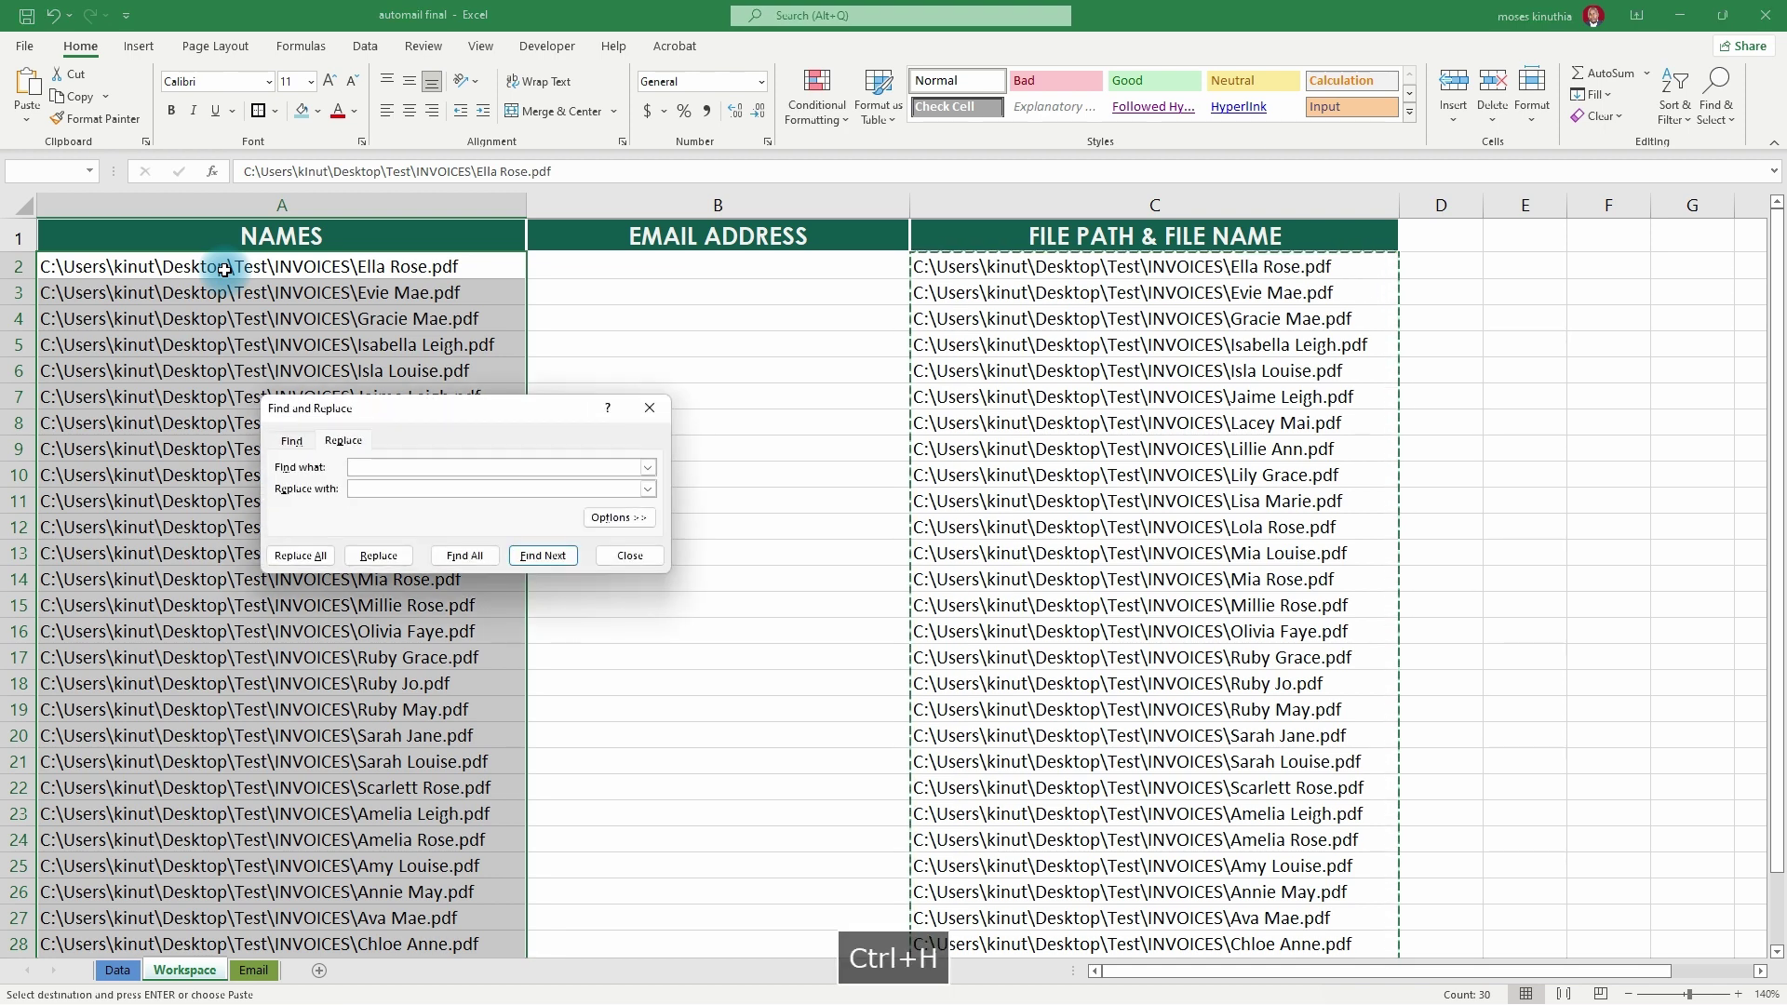
pyautogui.moveTo(336, 415); pyautogui.dragTo(638, 393)
pyautogui.click(251, 171)
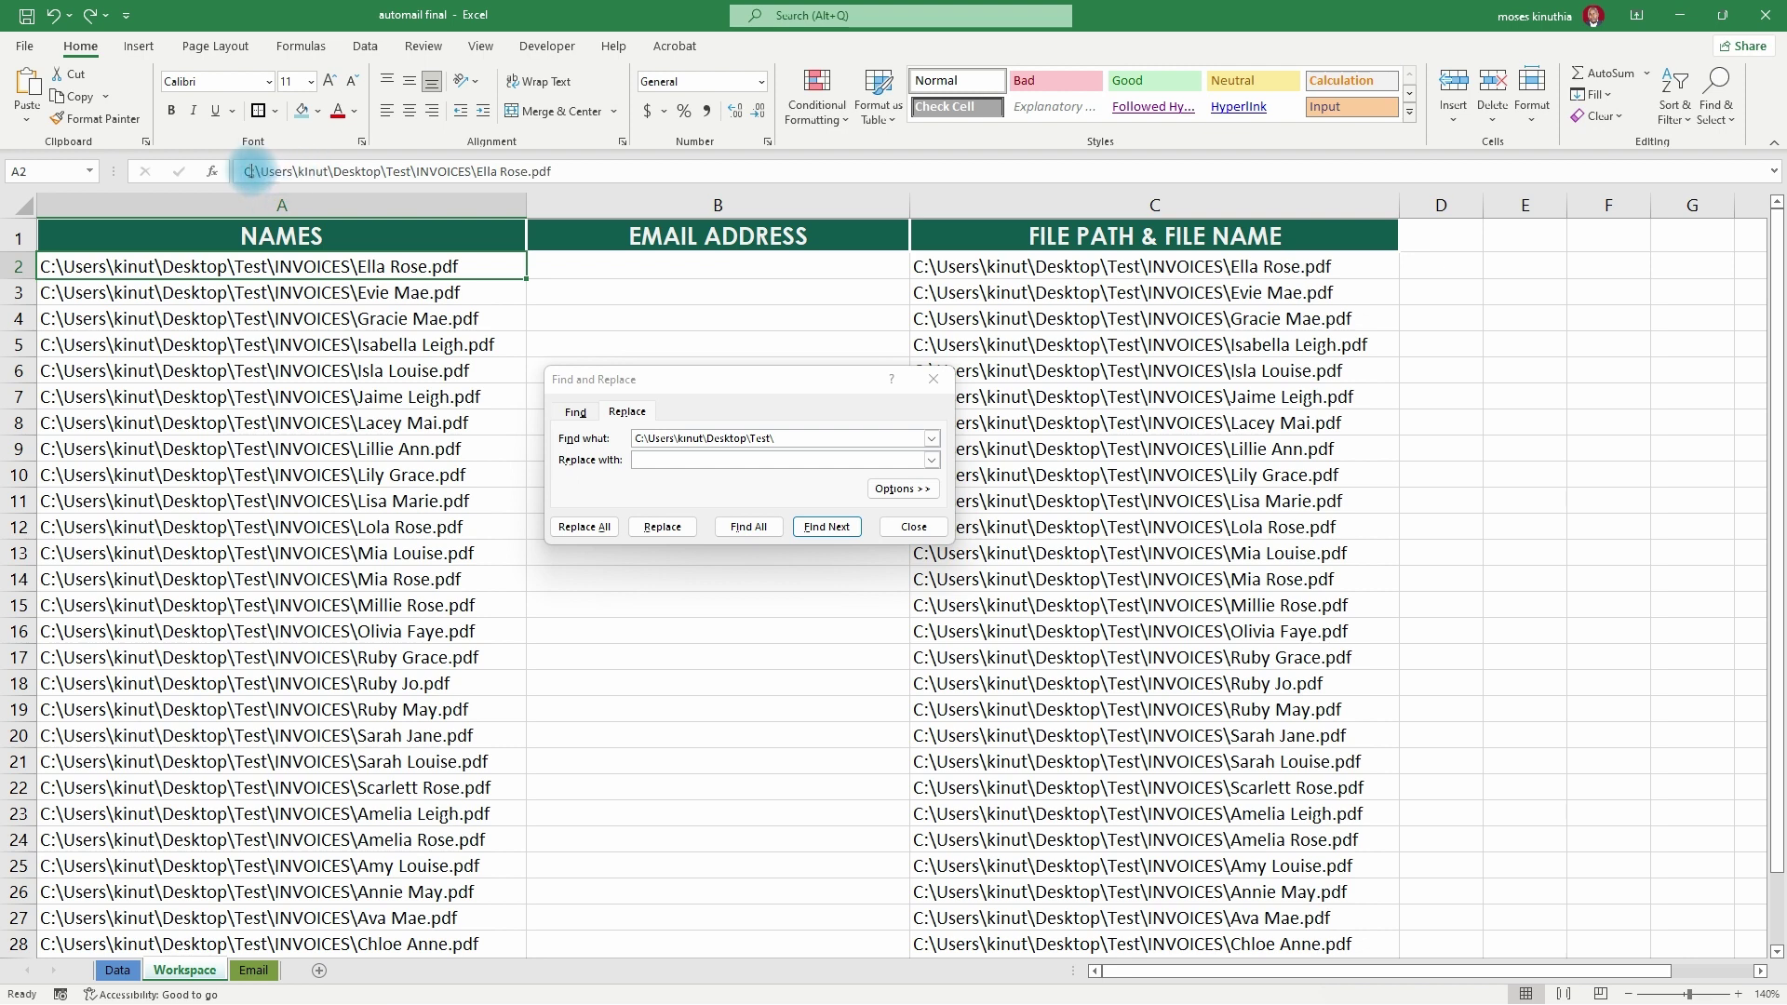
pyautogui.moveTo(244, 171); pyautogui.dragTo(478, 171)
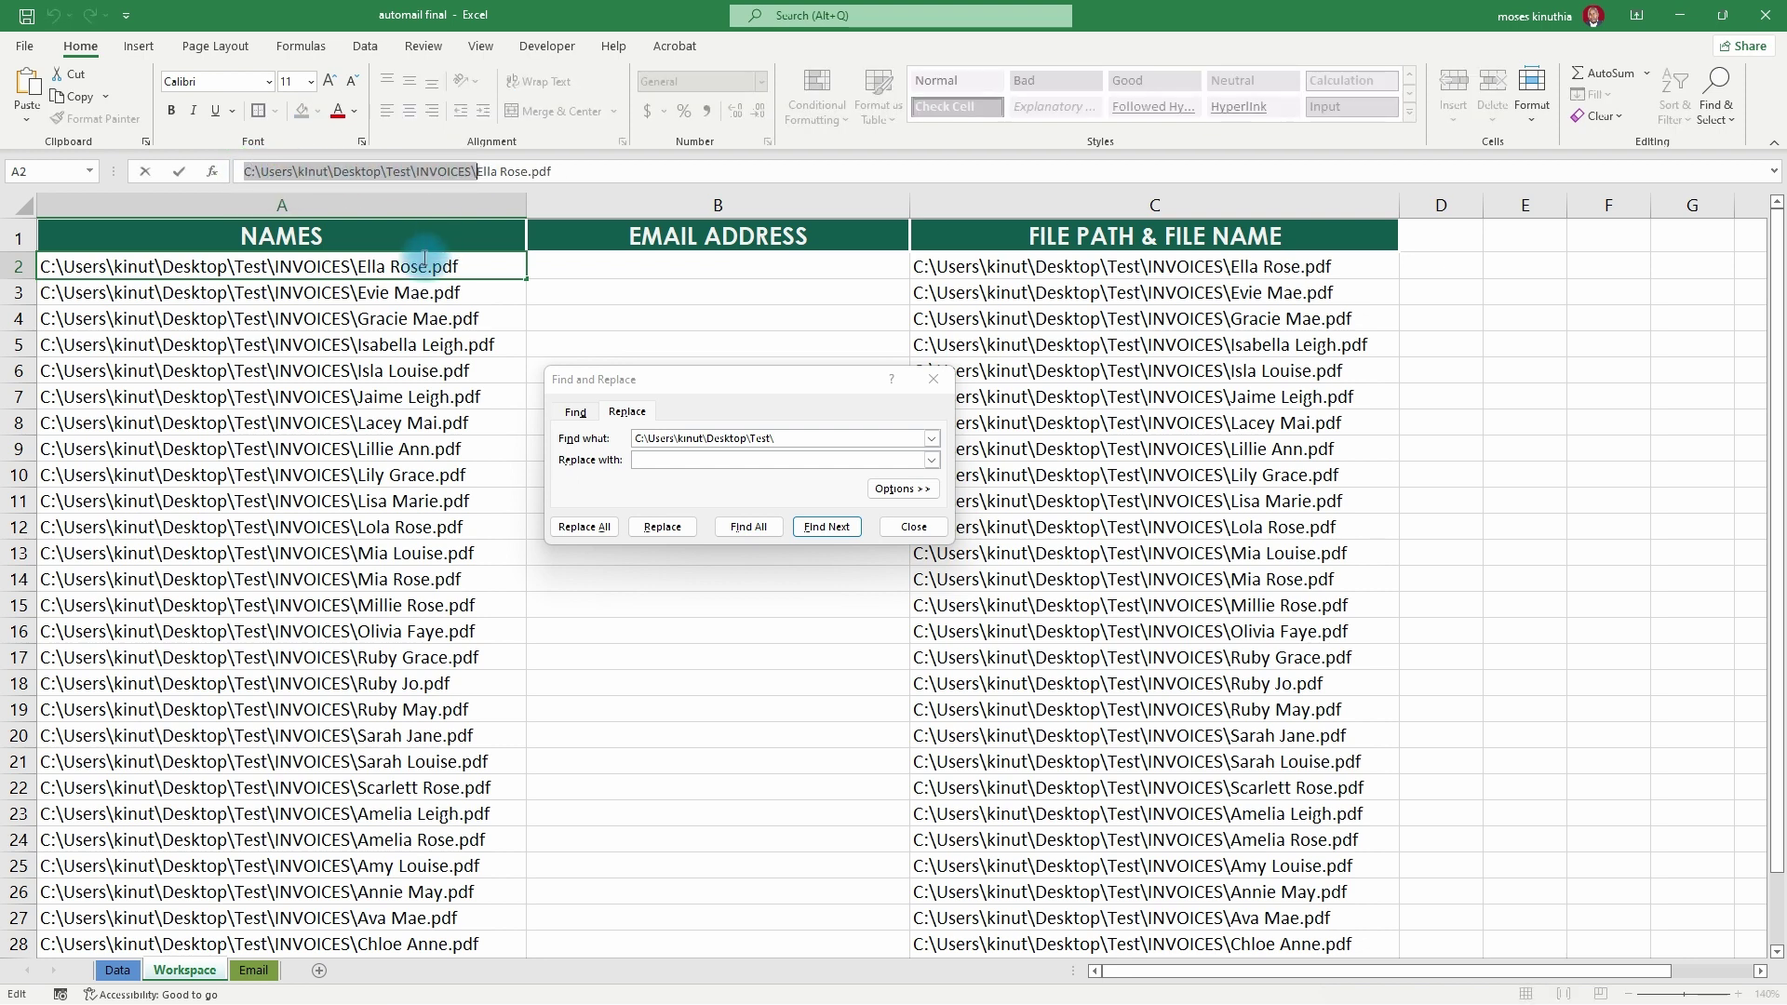
pyautogui.hotkey('ctrl', 'c')
pyautogui.click(622, 407)
pyautogui.hotkey('ctrl', 'v')
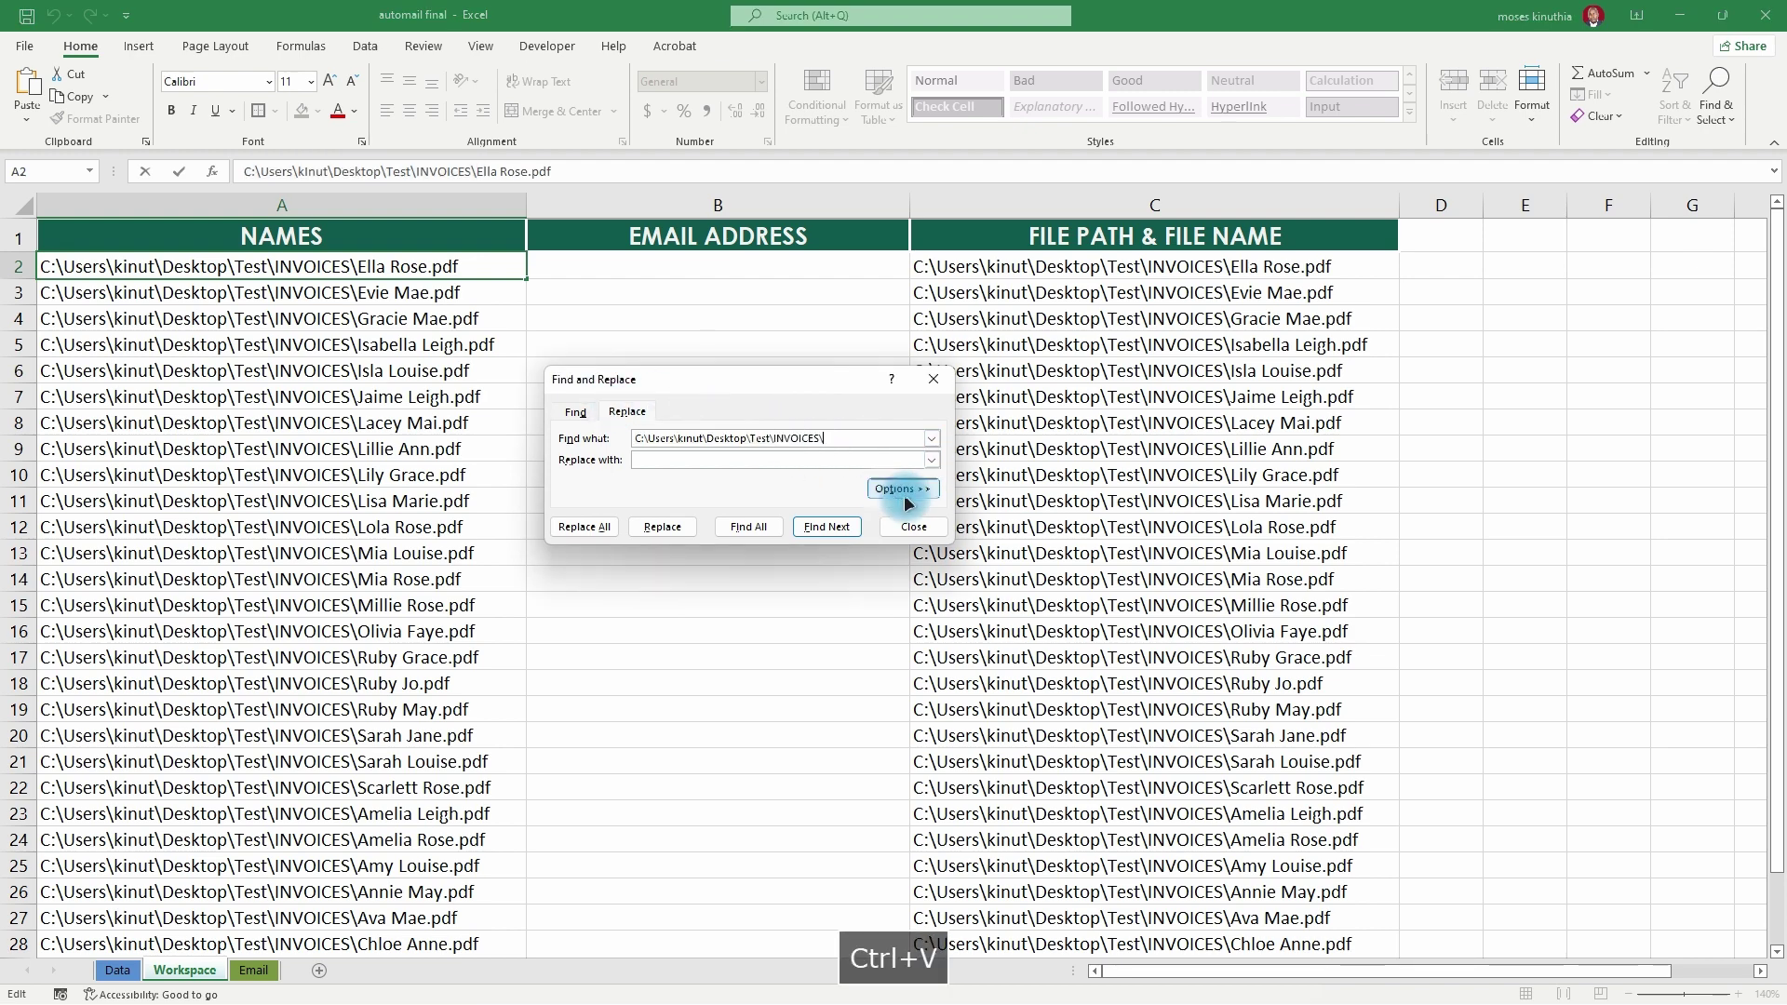
# - Replace the folder path with nothing across A2:A31, confirming 30 replacements, then close the dialog
pyautogui.click(238, 272)
pyautogui.click(228, 318)
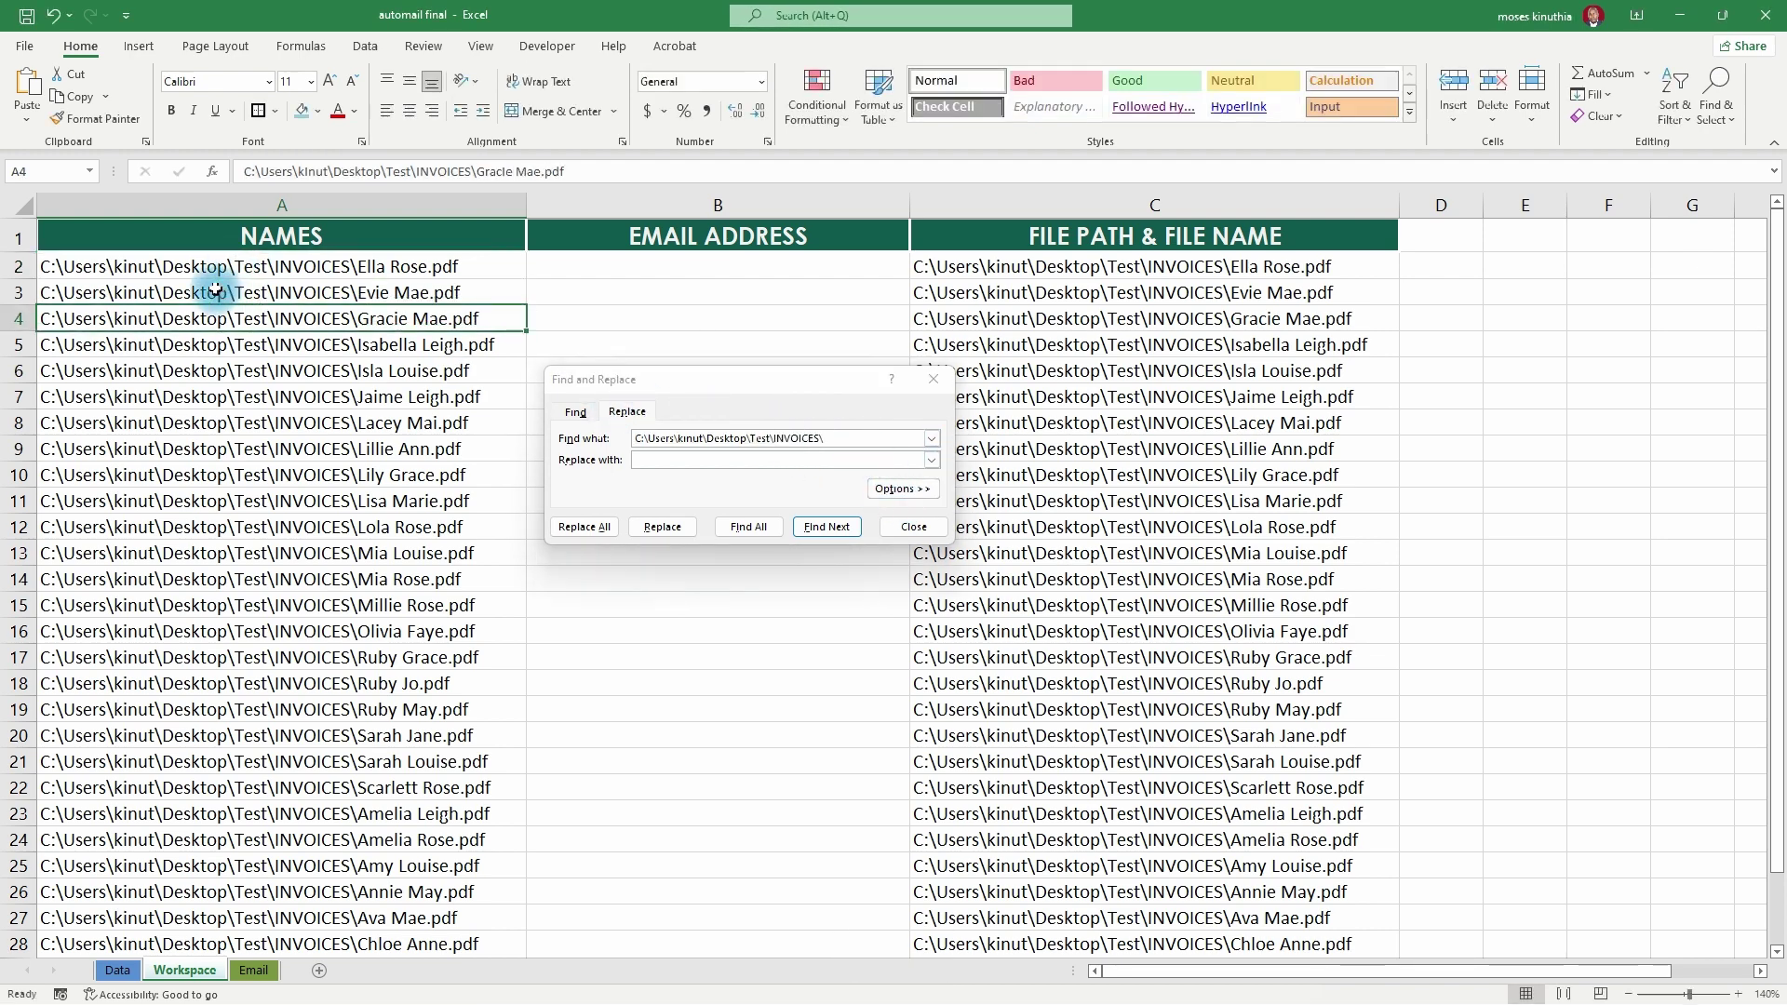
pyautogui.click(209, 270)
pyautogui.hotkey('ctrl', 'shift', 'Down')
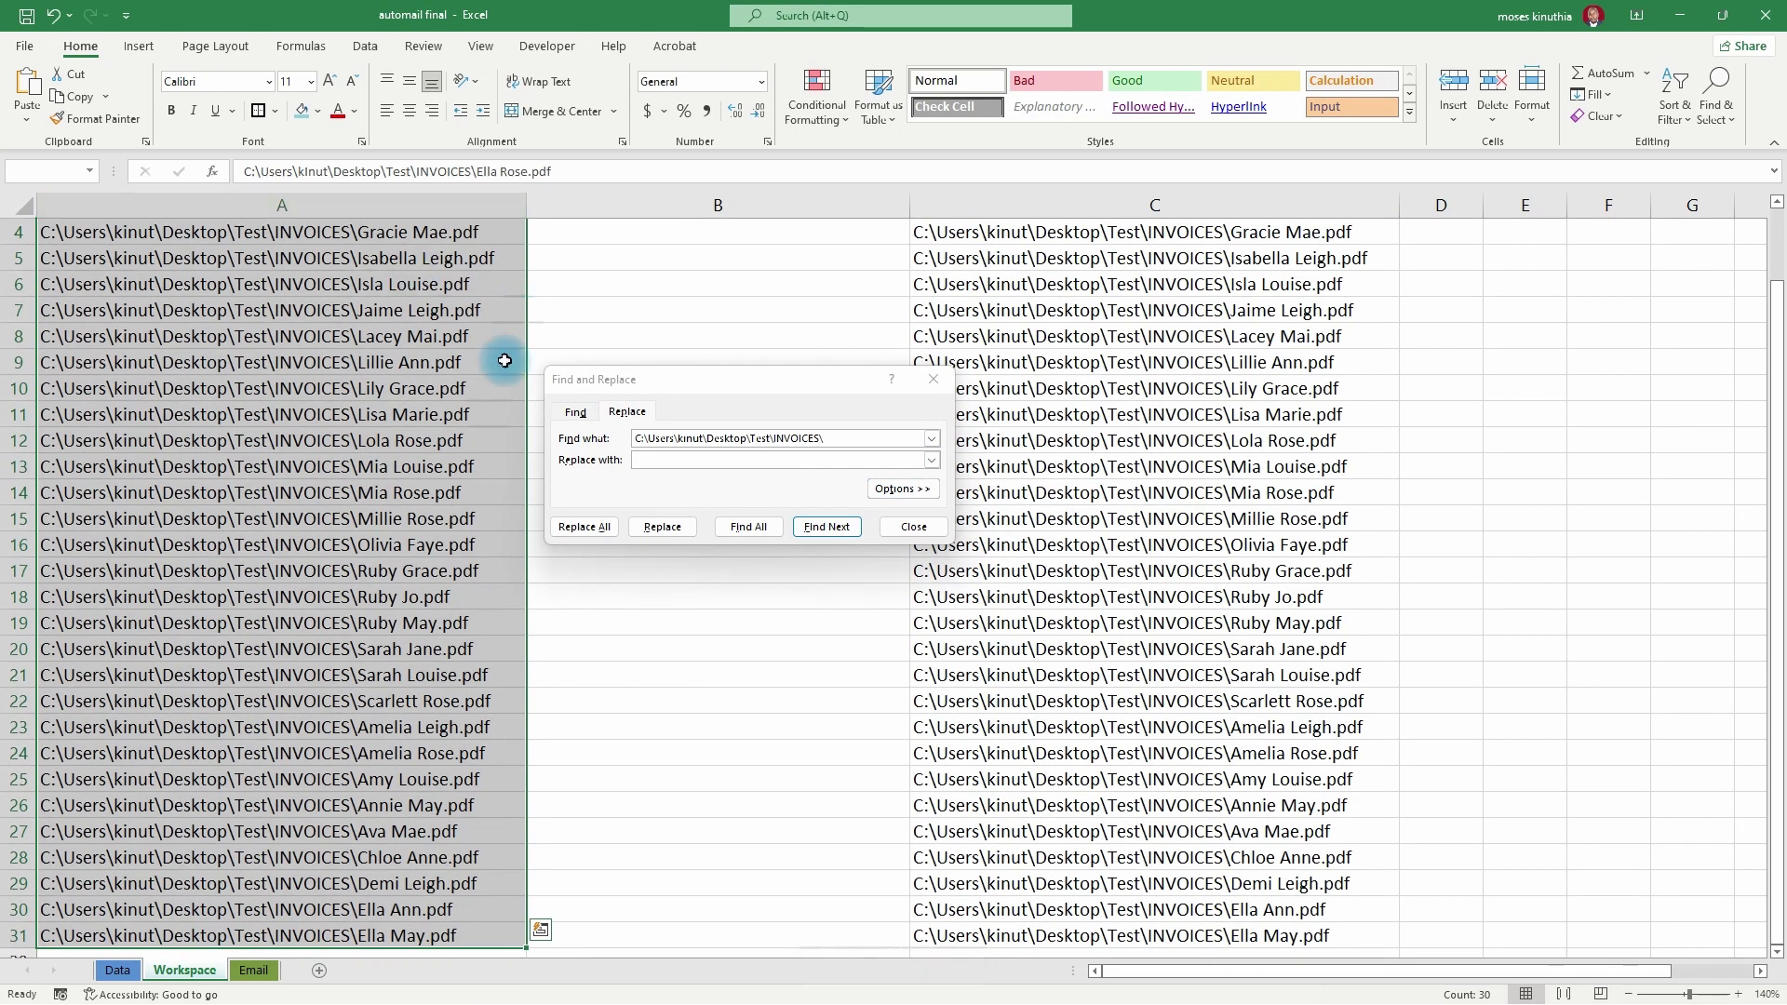
pyautogui.click(585, 532)
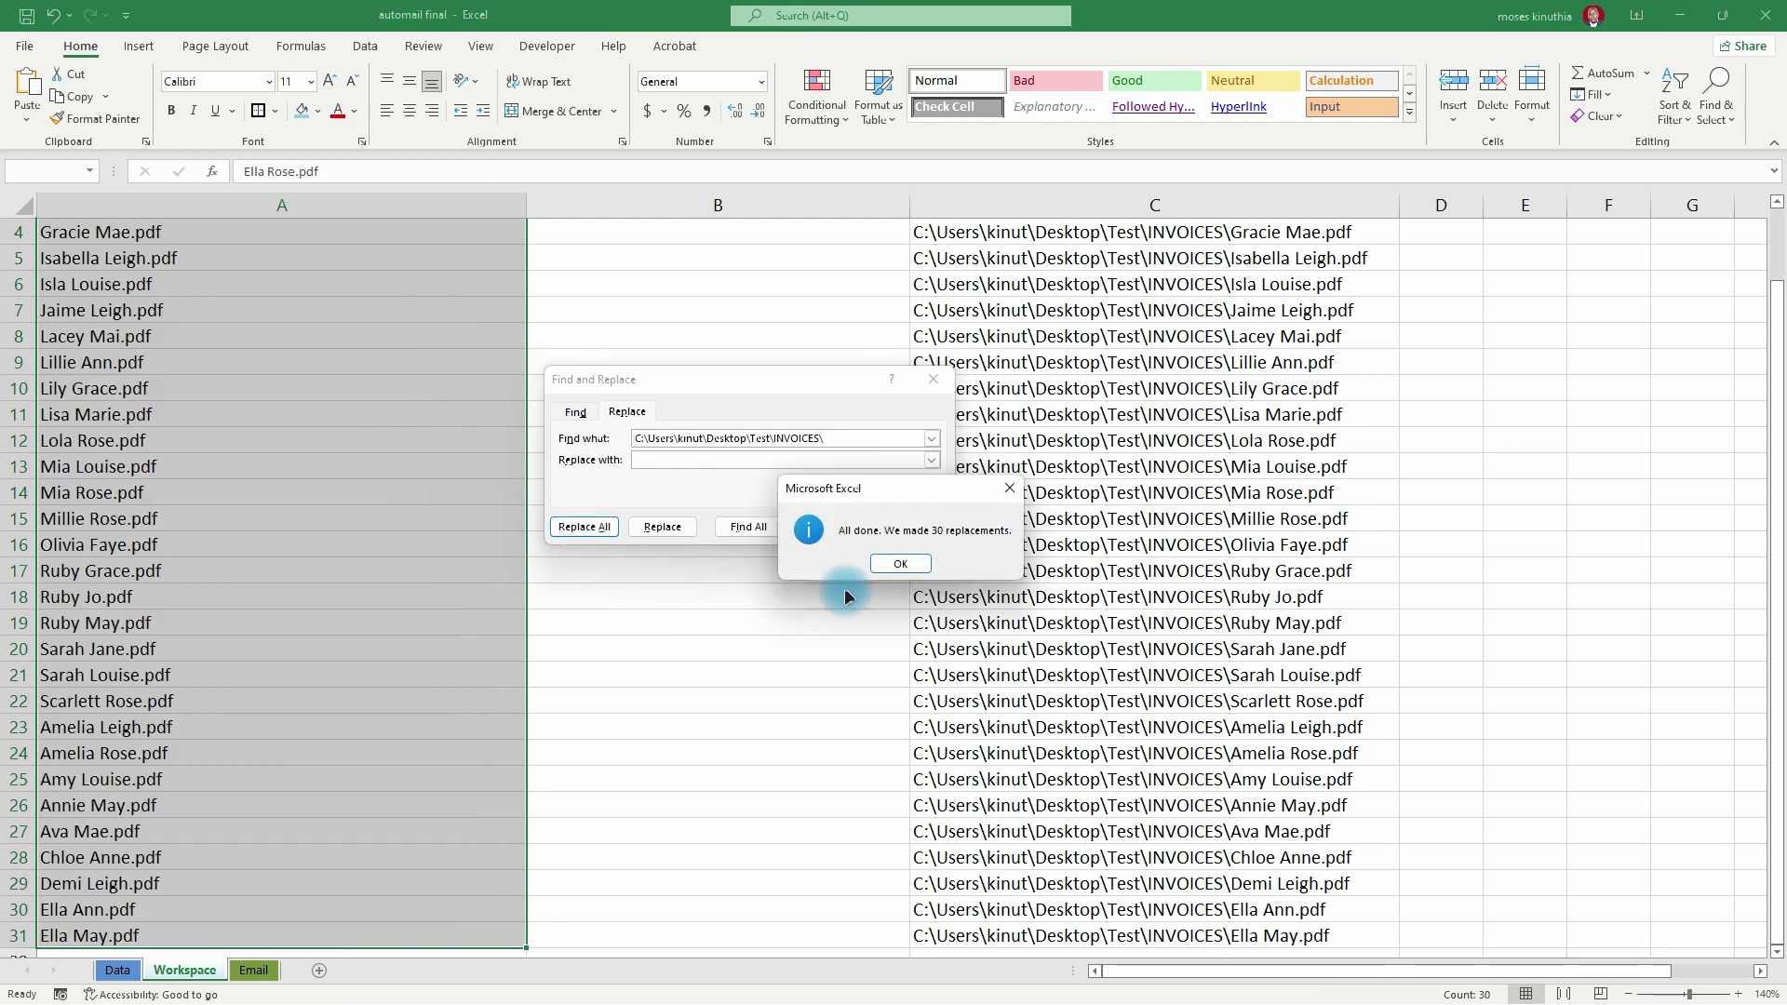
pyautogui.click(901, 562)
pyautogui.scroll(1, 353, 452)
pyautogui.click(914, 526)
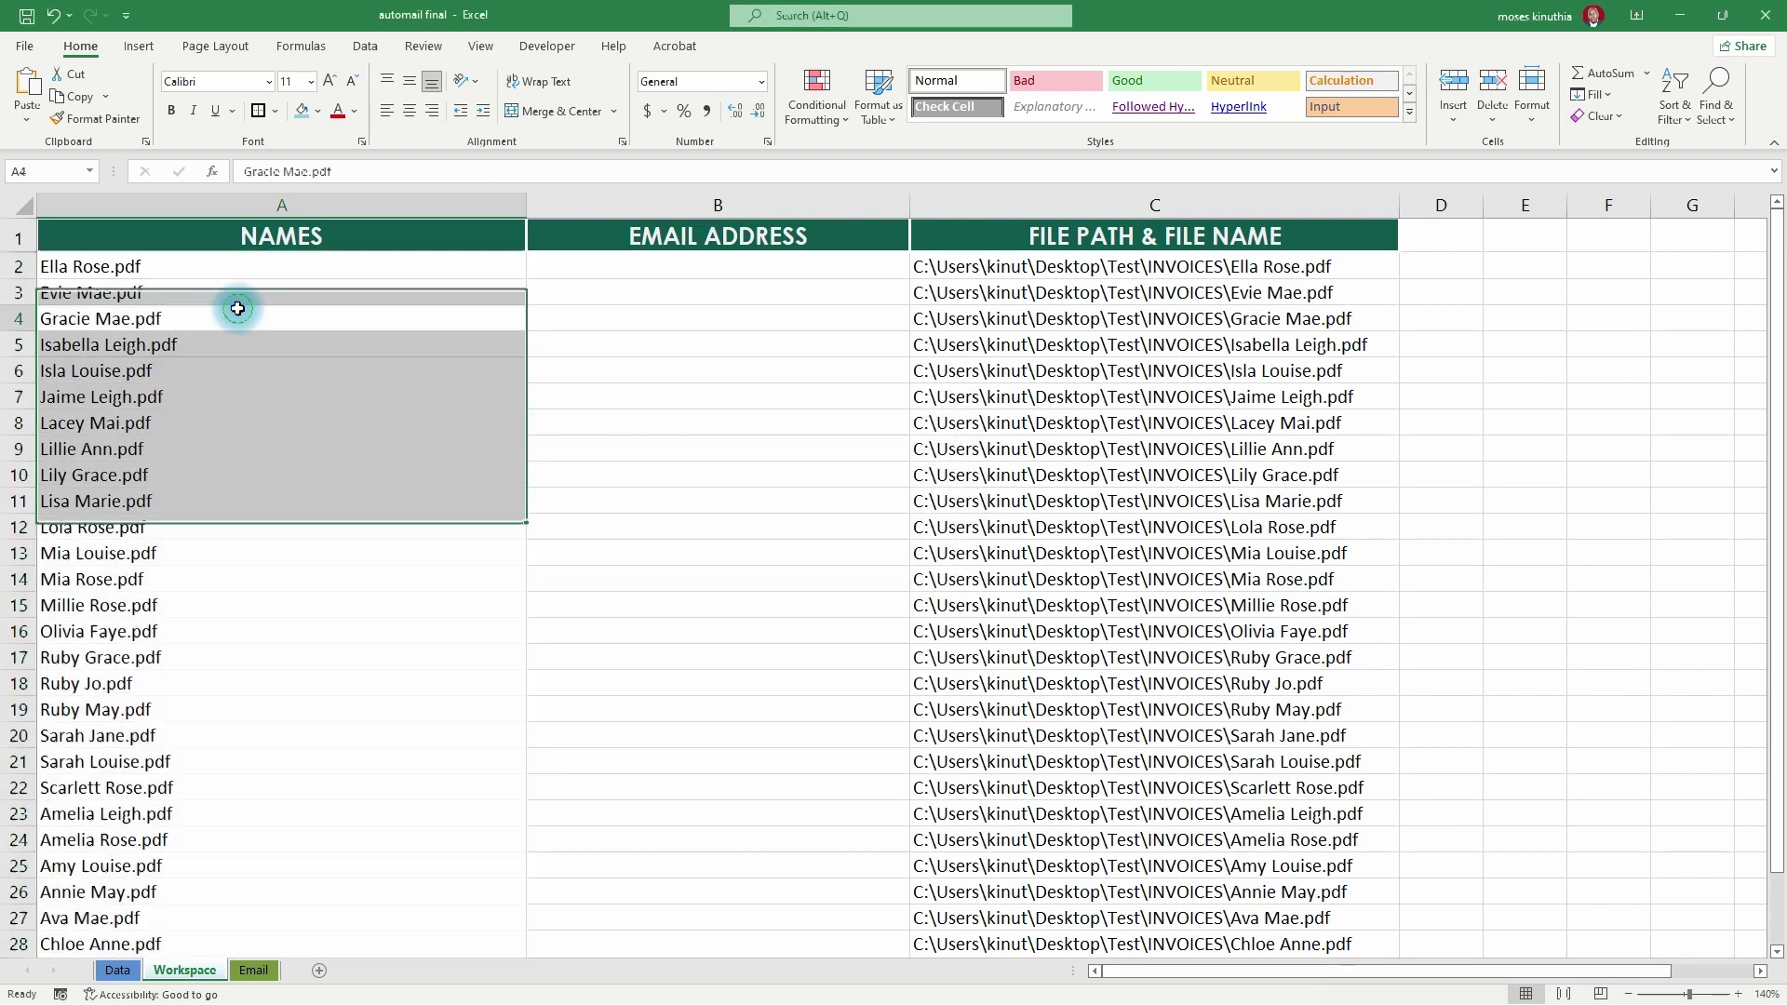
pyautogui.click(137, 266)
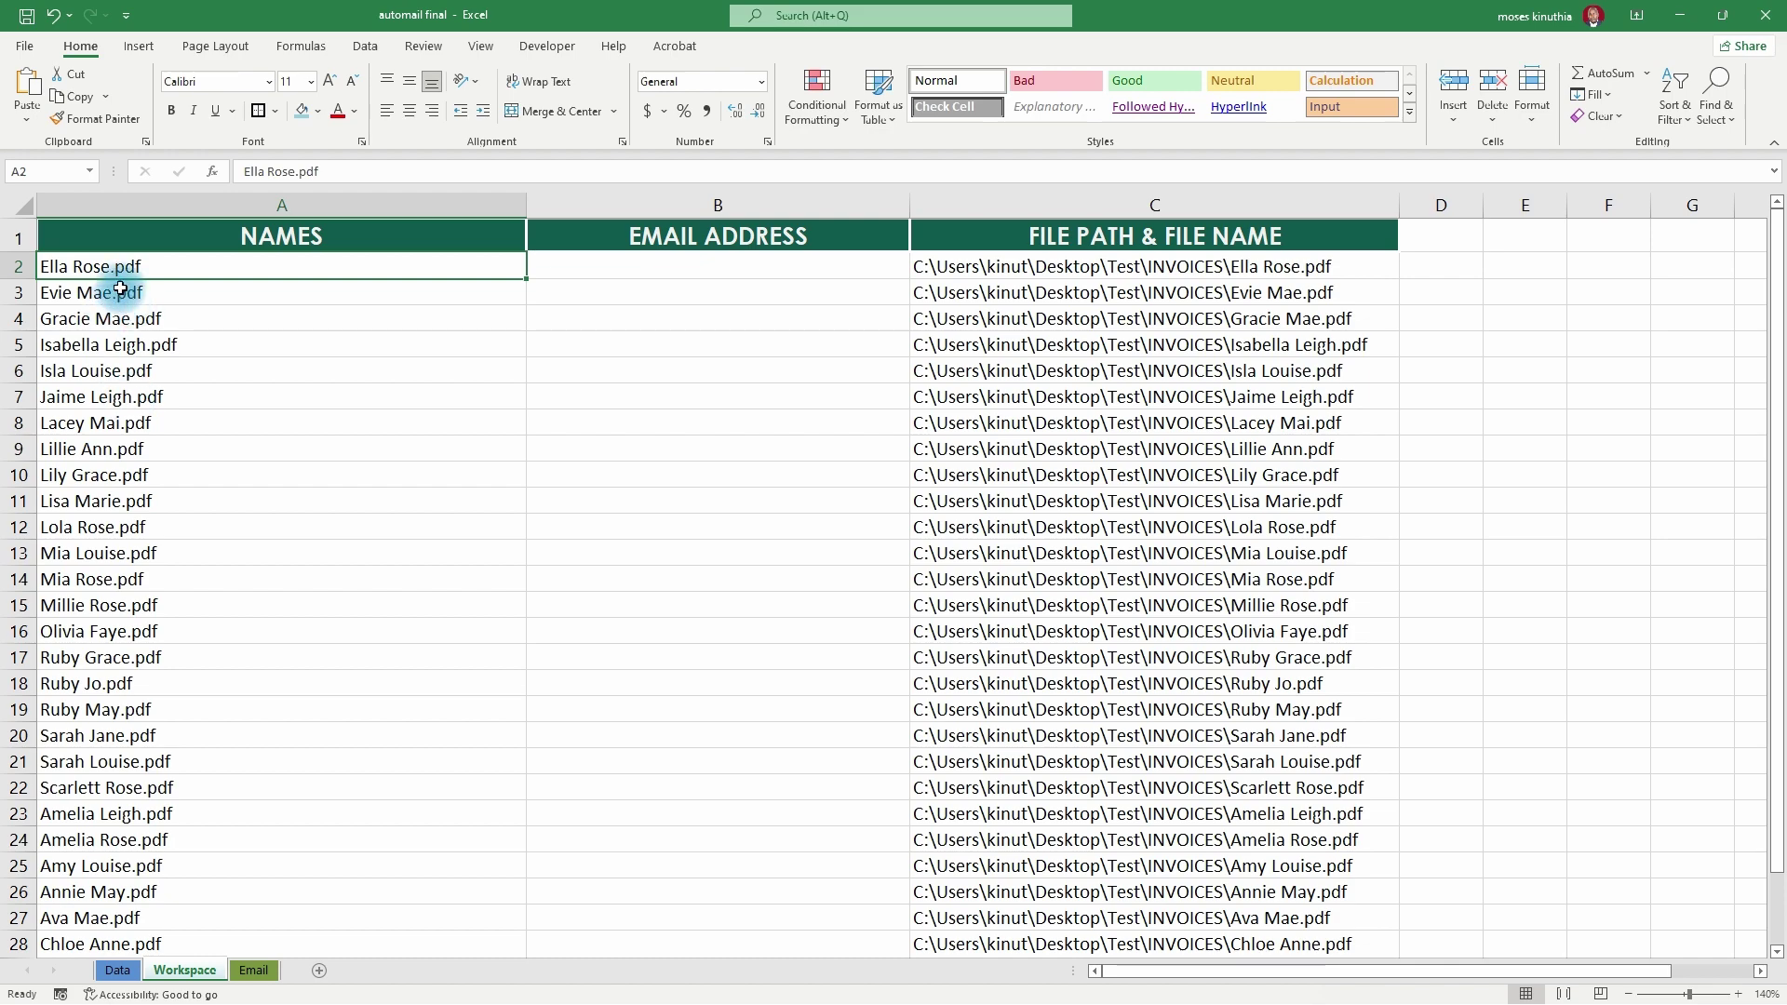
pyautogui.scroll(-6, 173, 643)
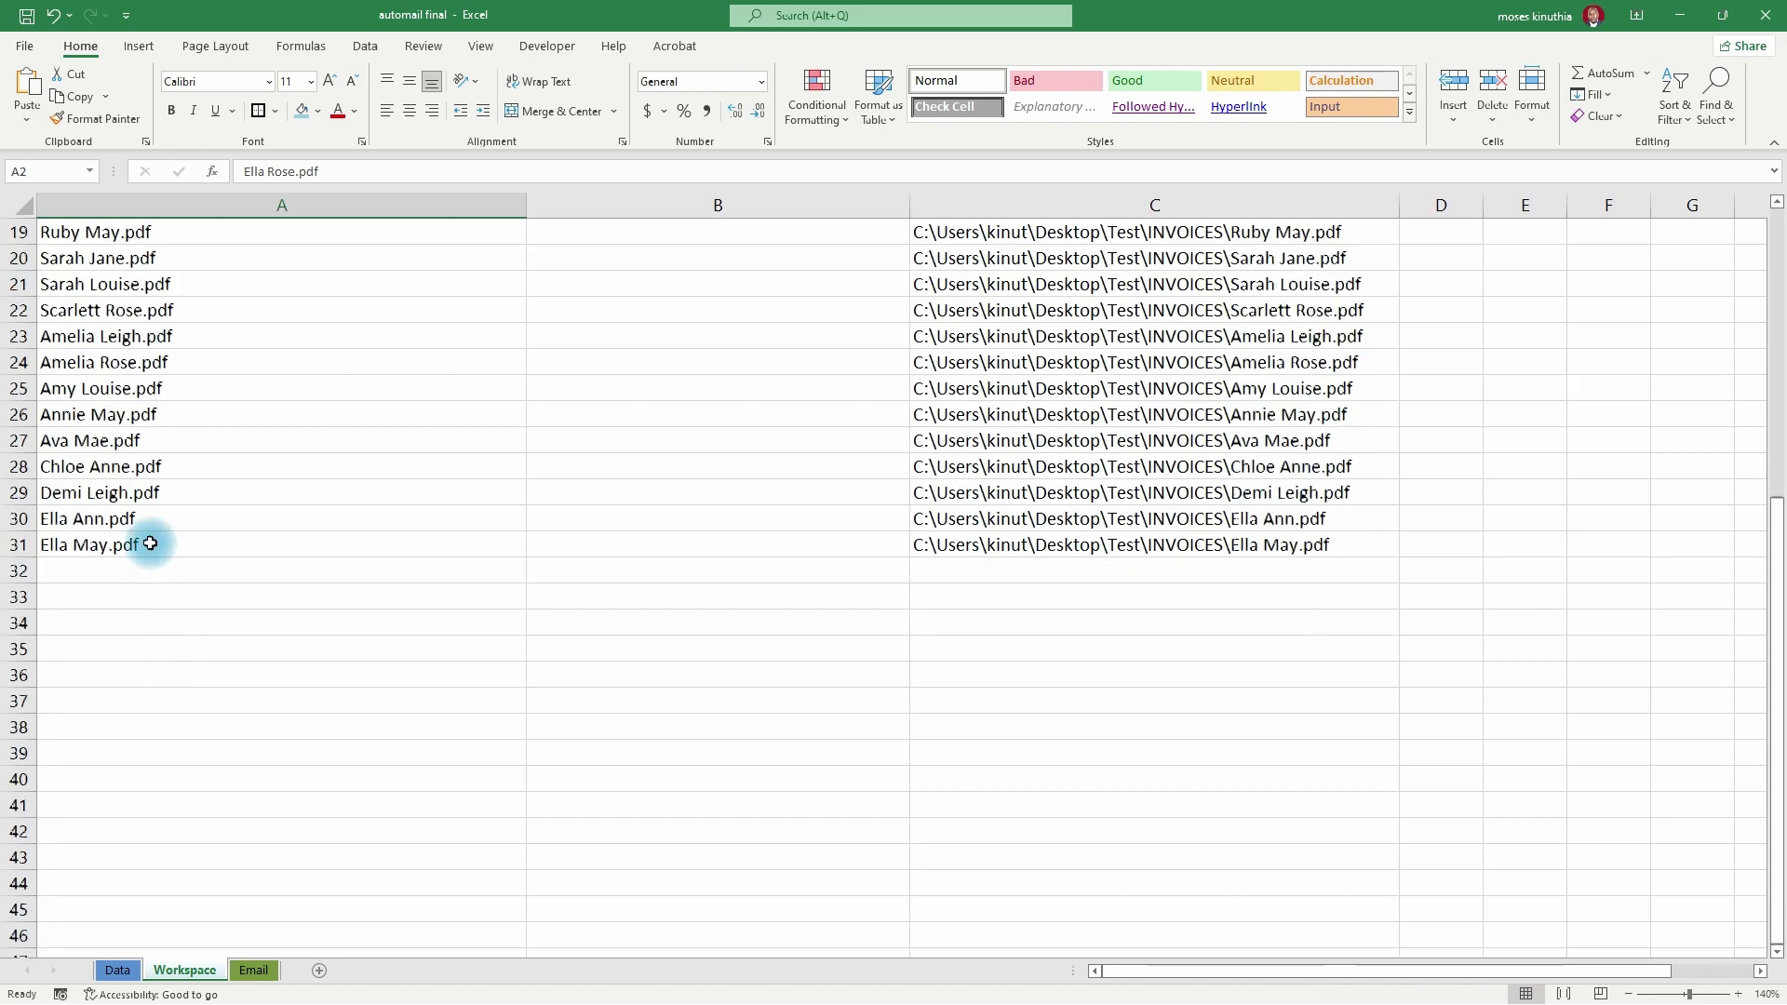
pyautogui.scroll(6, 147, 539)
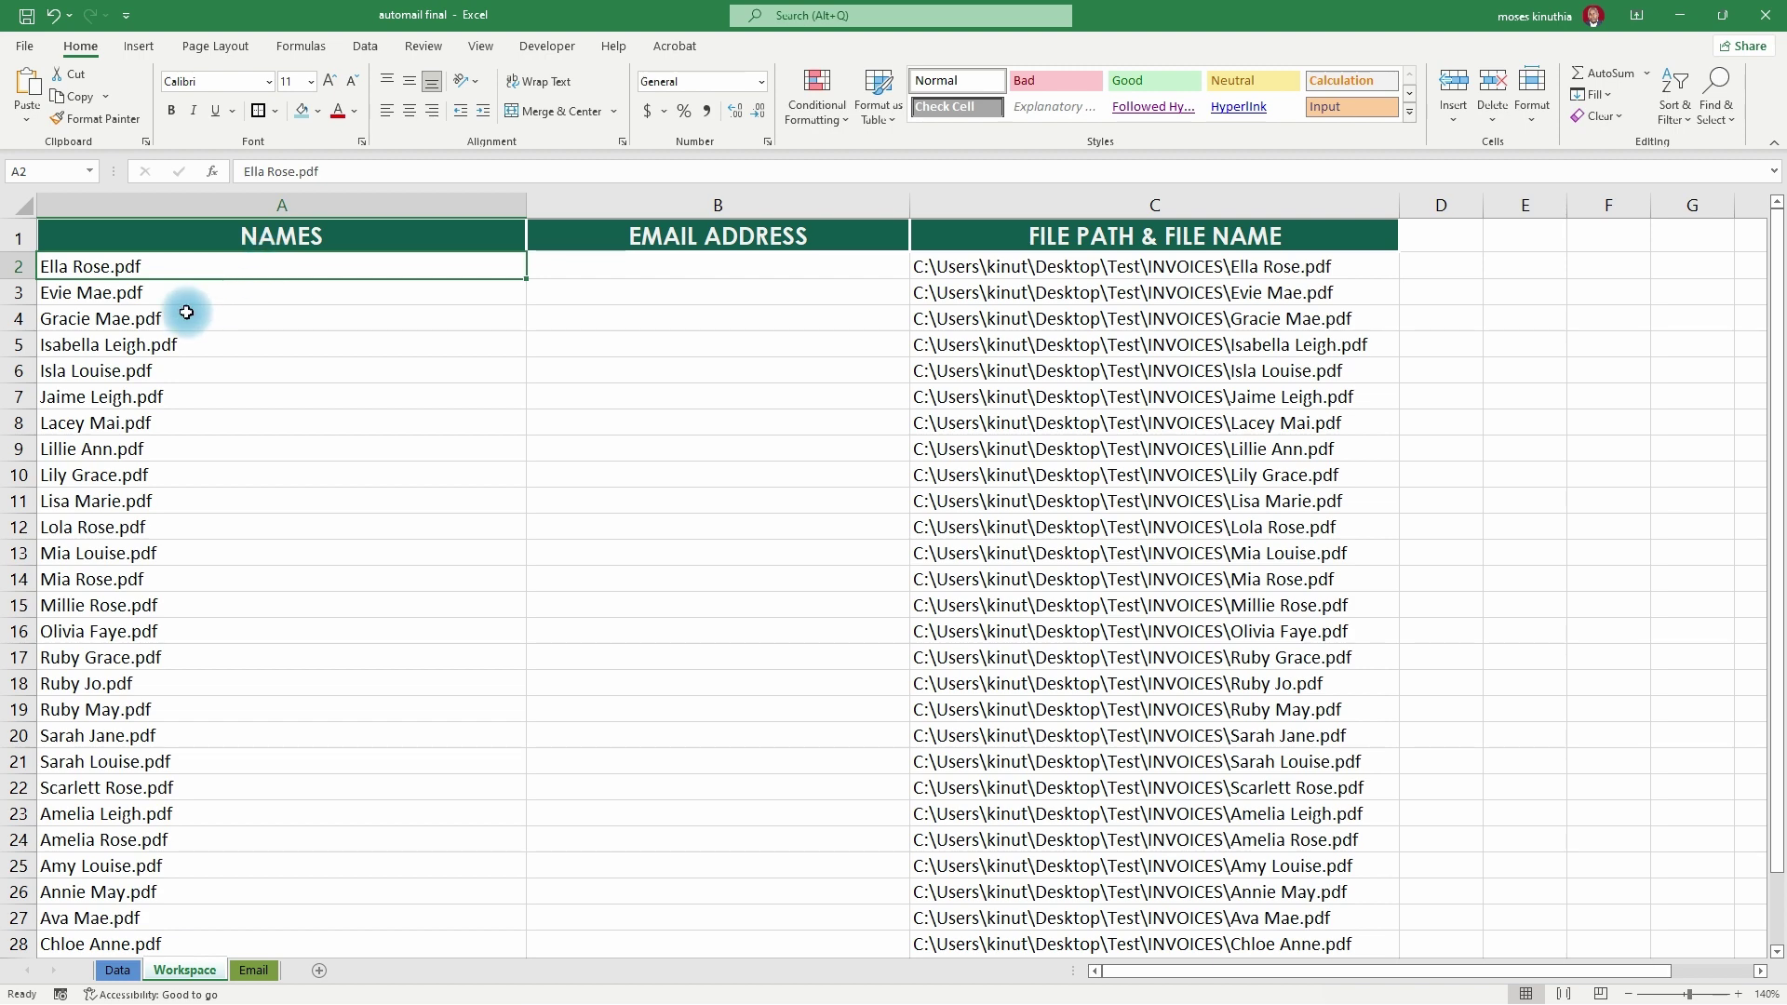
# - Select the NAMES entries and set Find what to .pdf, leaving Replace with empty
pyautogui.hotkey('ctrl', 'shift', 'Down')
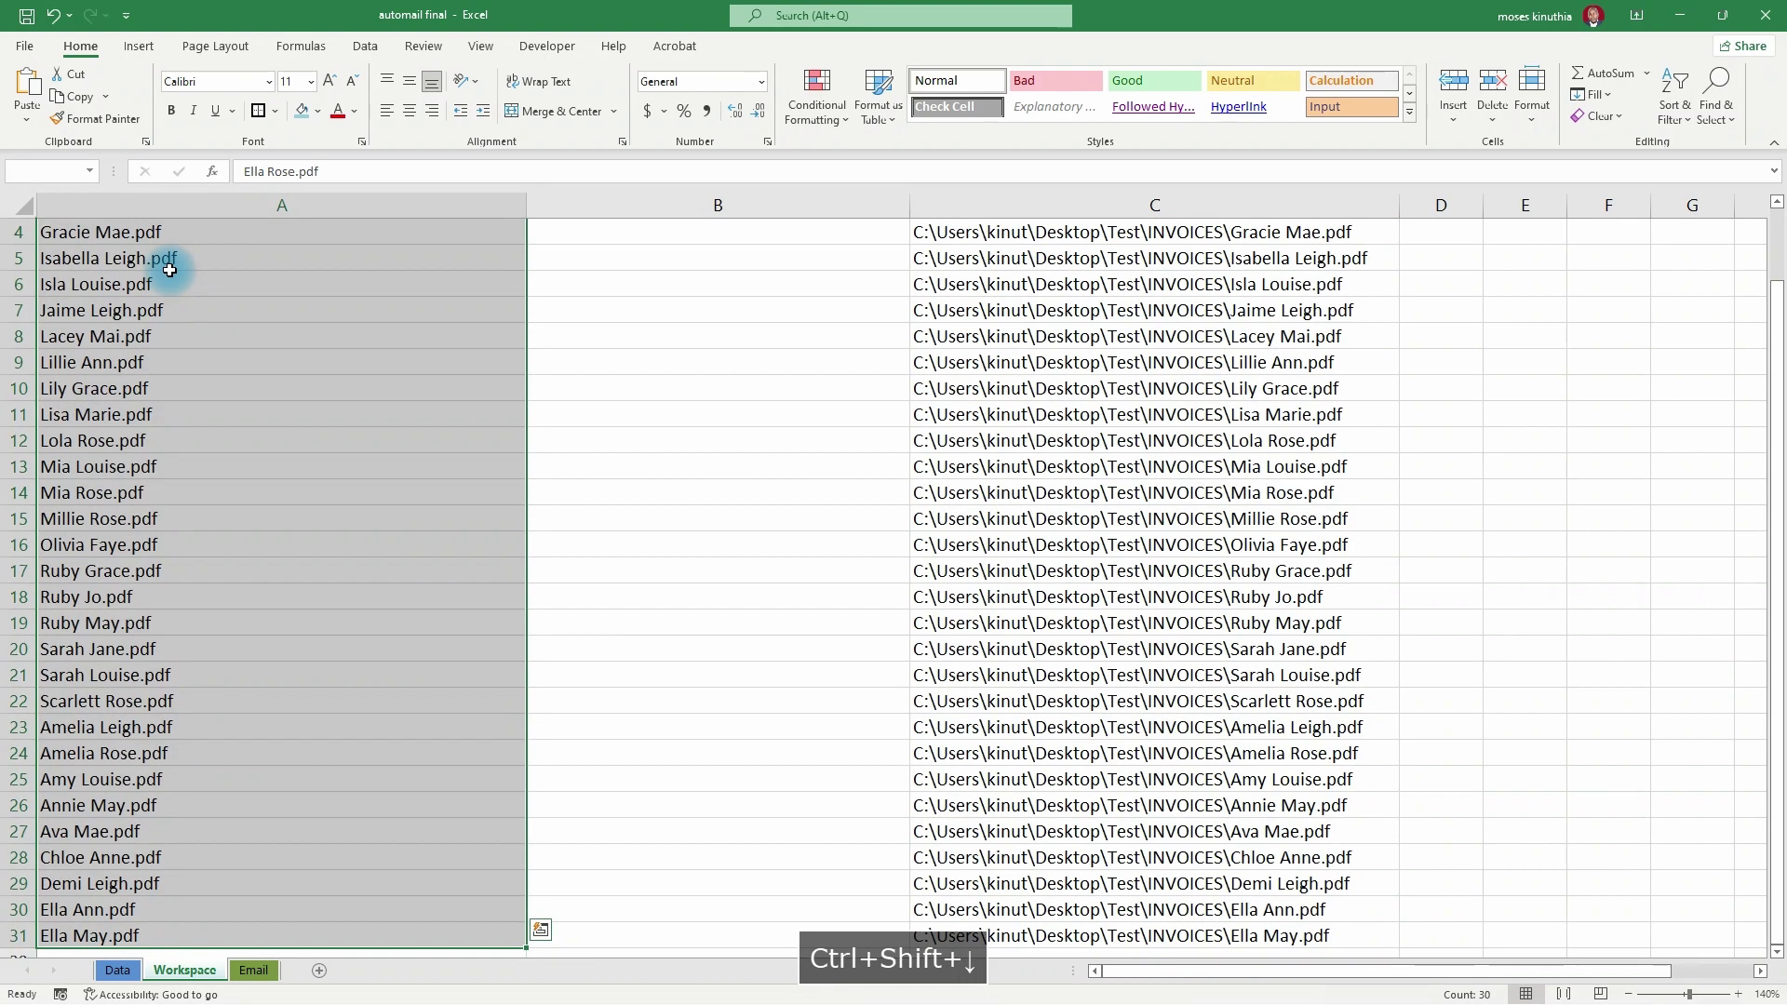
pyautogui.hotkey('ctrl', 'h')
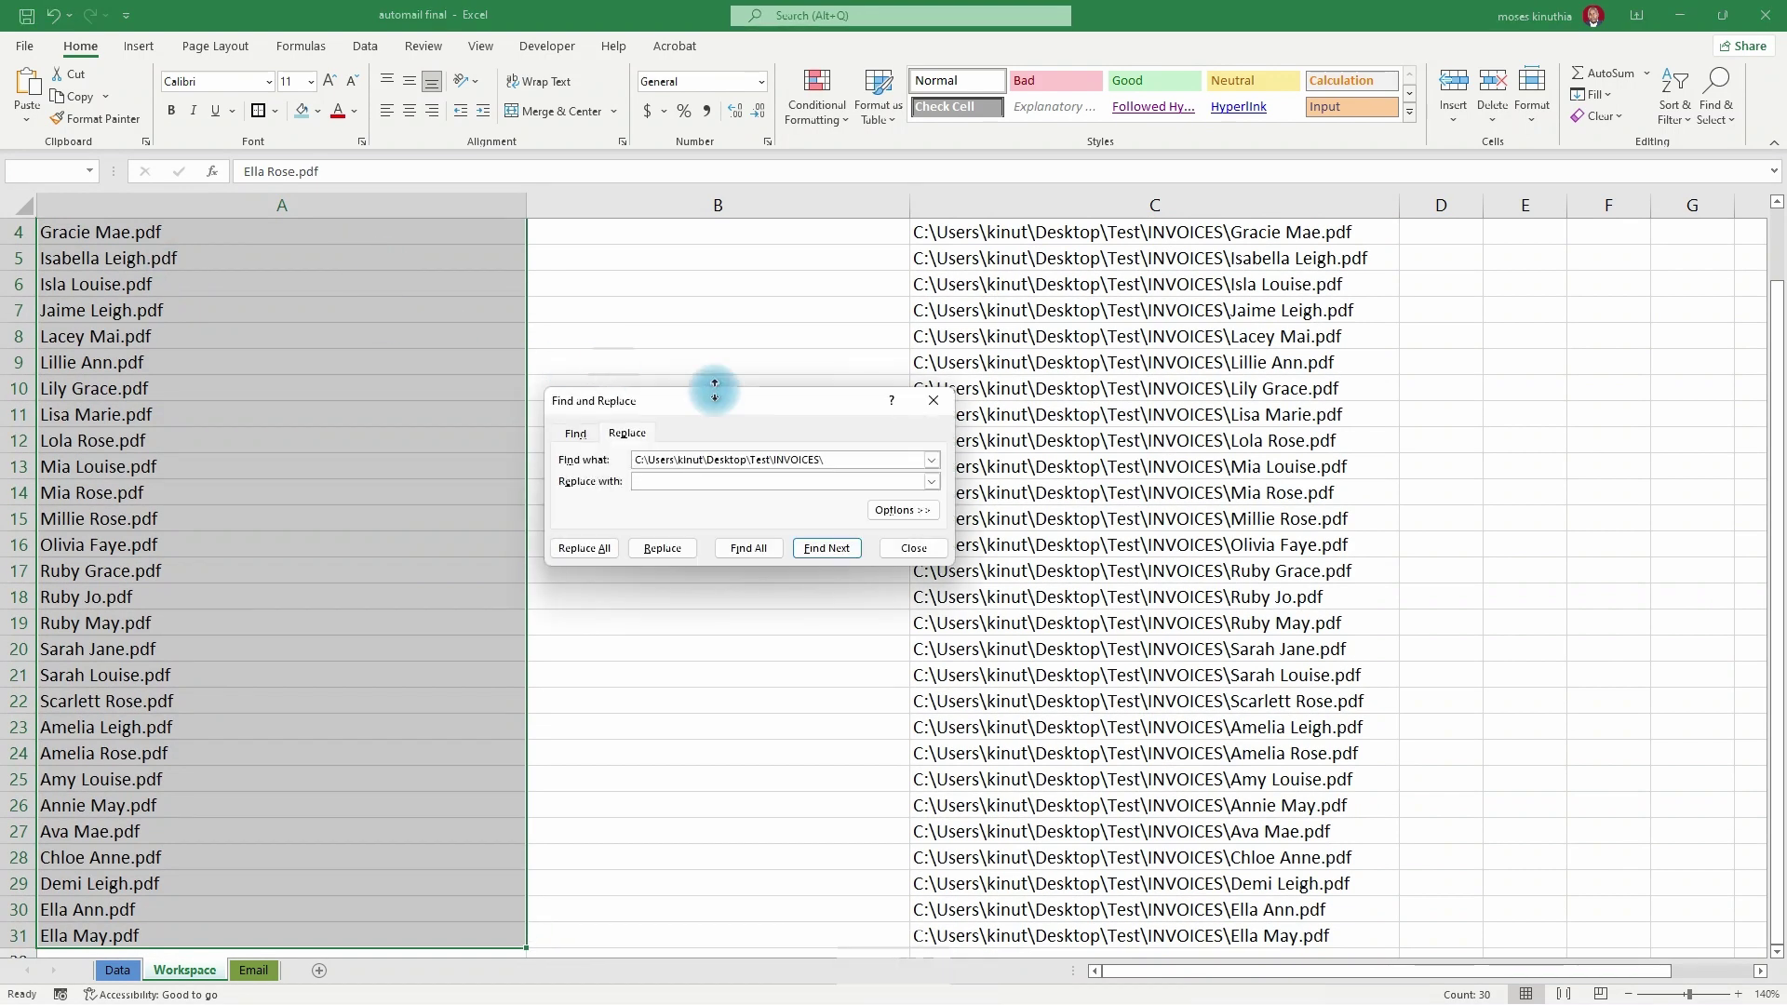
pyautogui.moveTo(839, 458); pyautogui.dragTo(603, 460)
pyautogui.press('BackSpace')
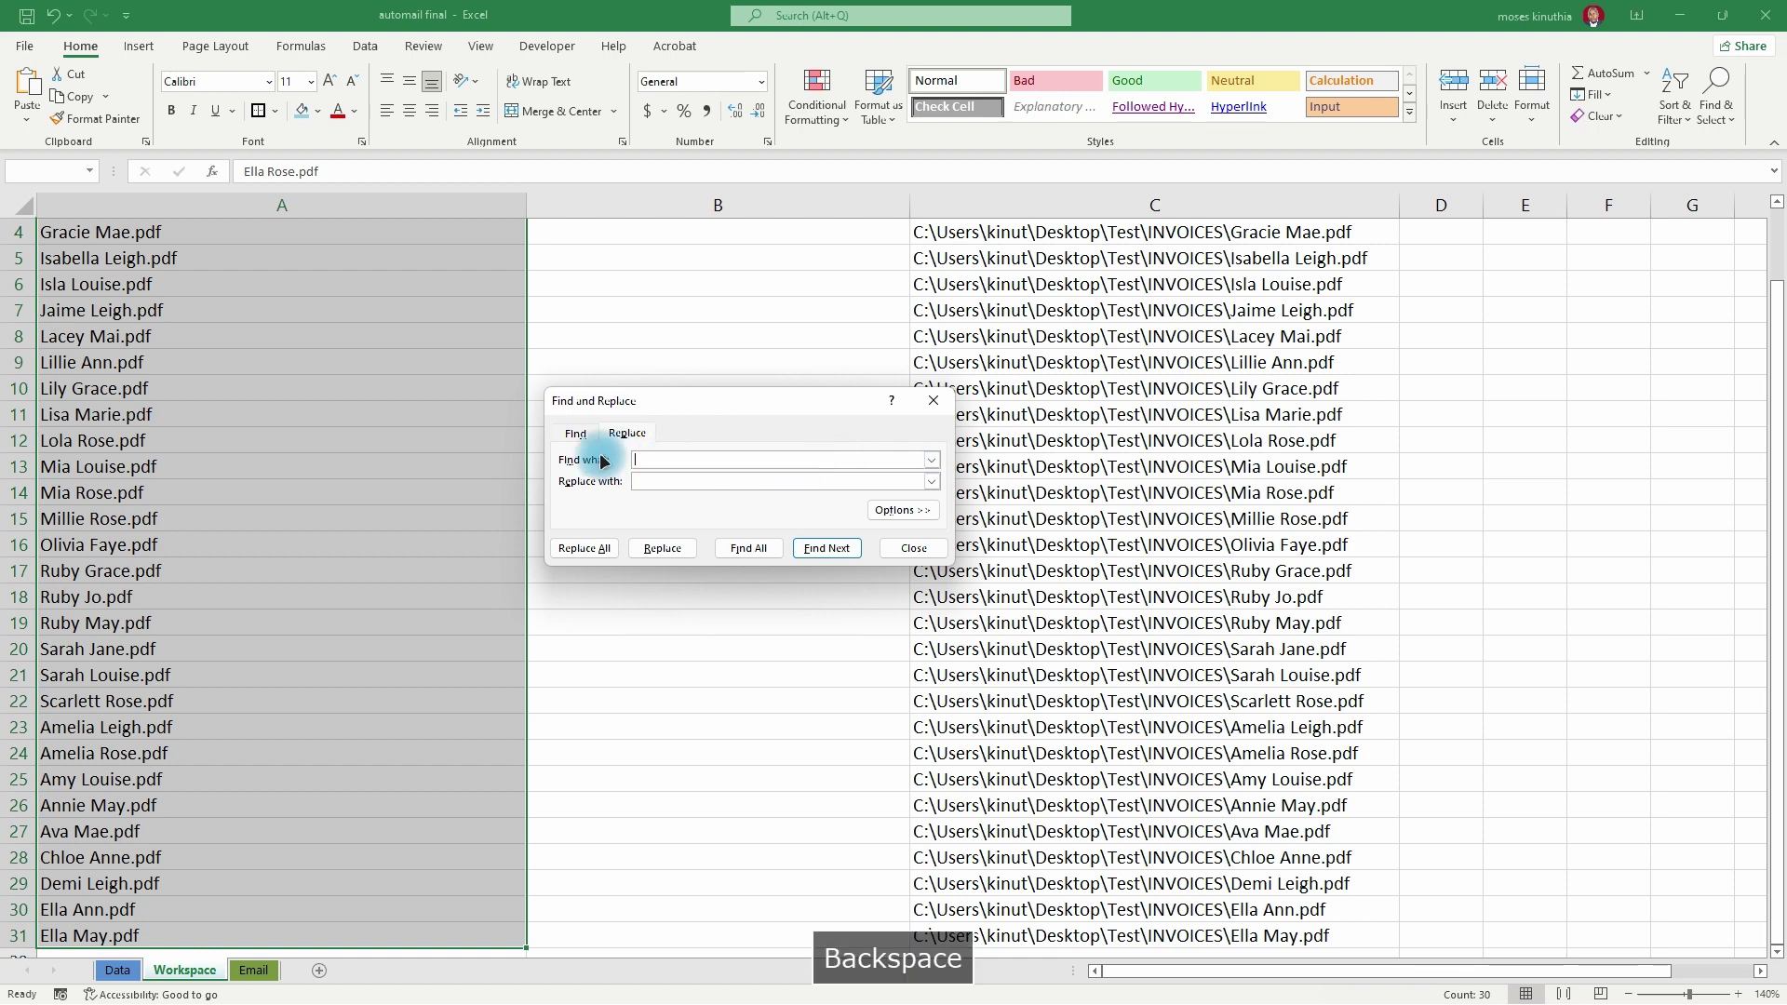
pyautogui.doubleClick(331, 172)
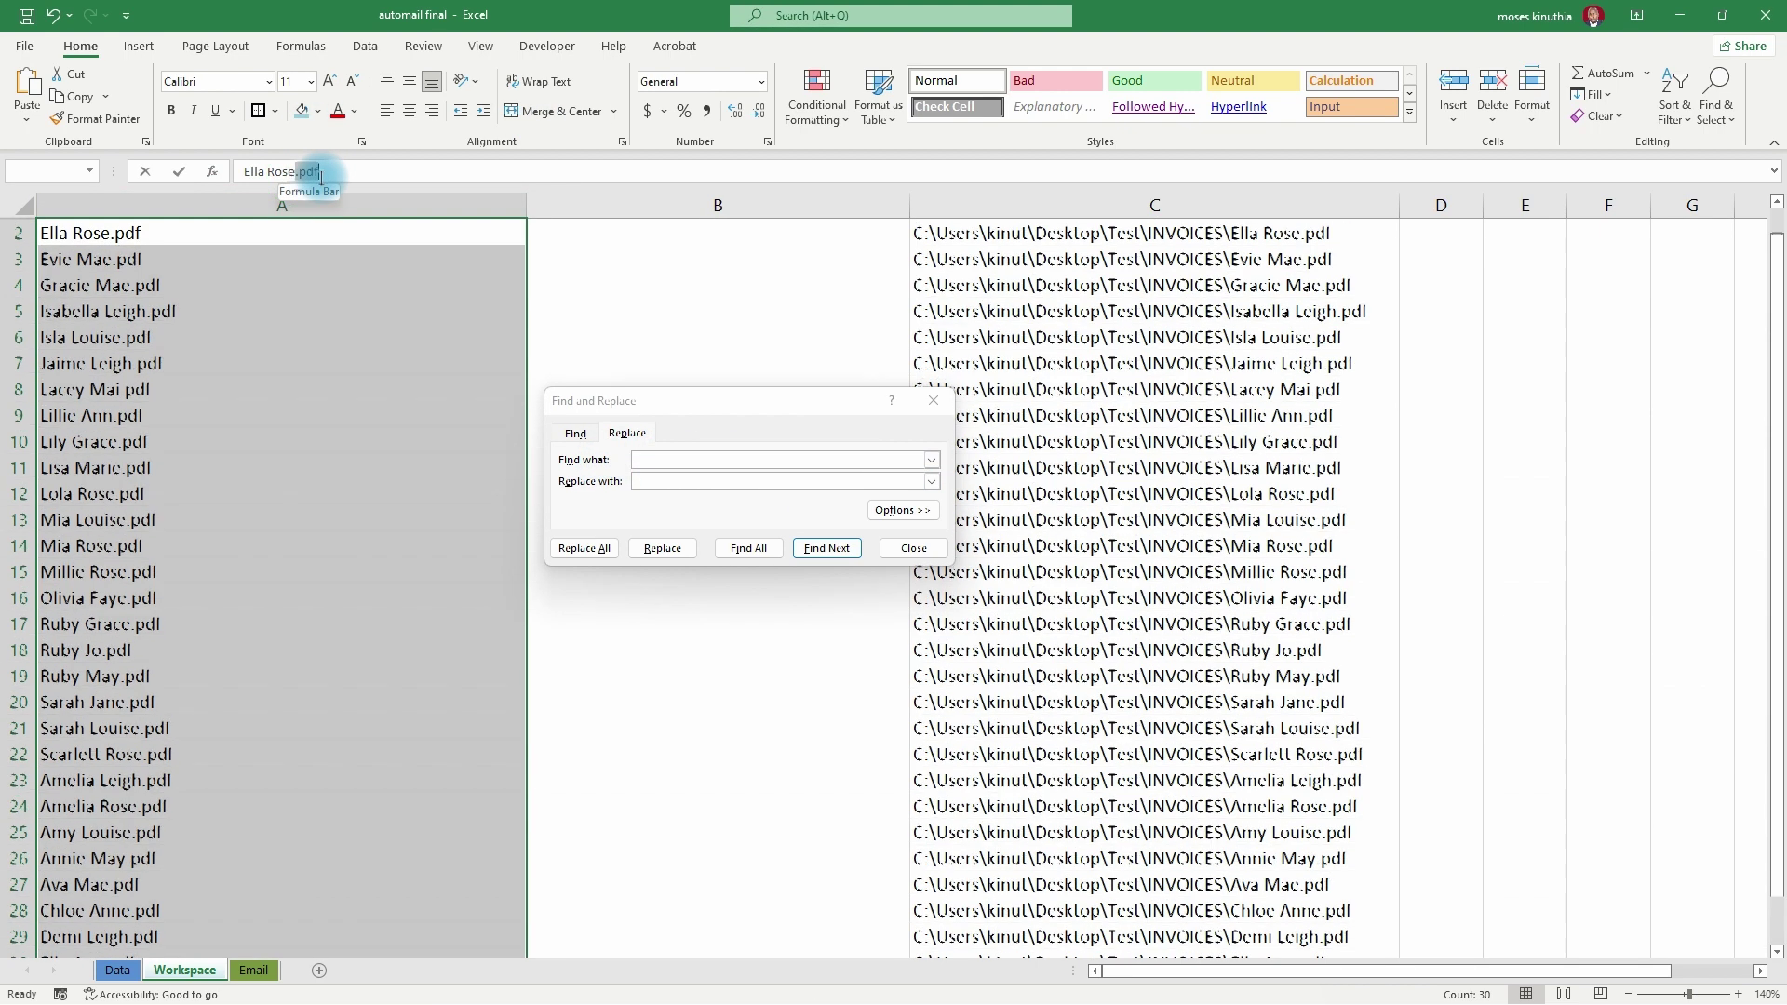
pyautogui.hotkey('ctrl', 'c')
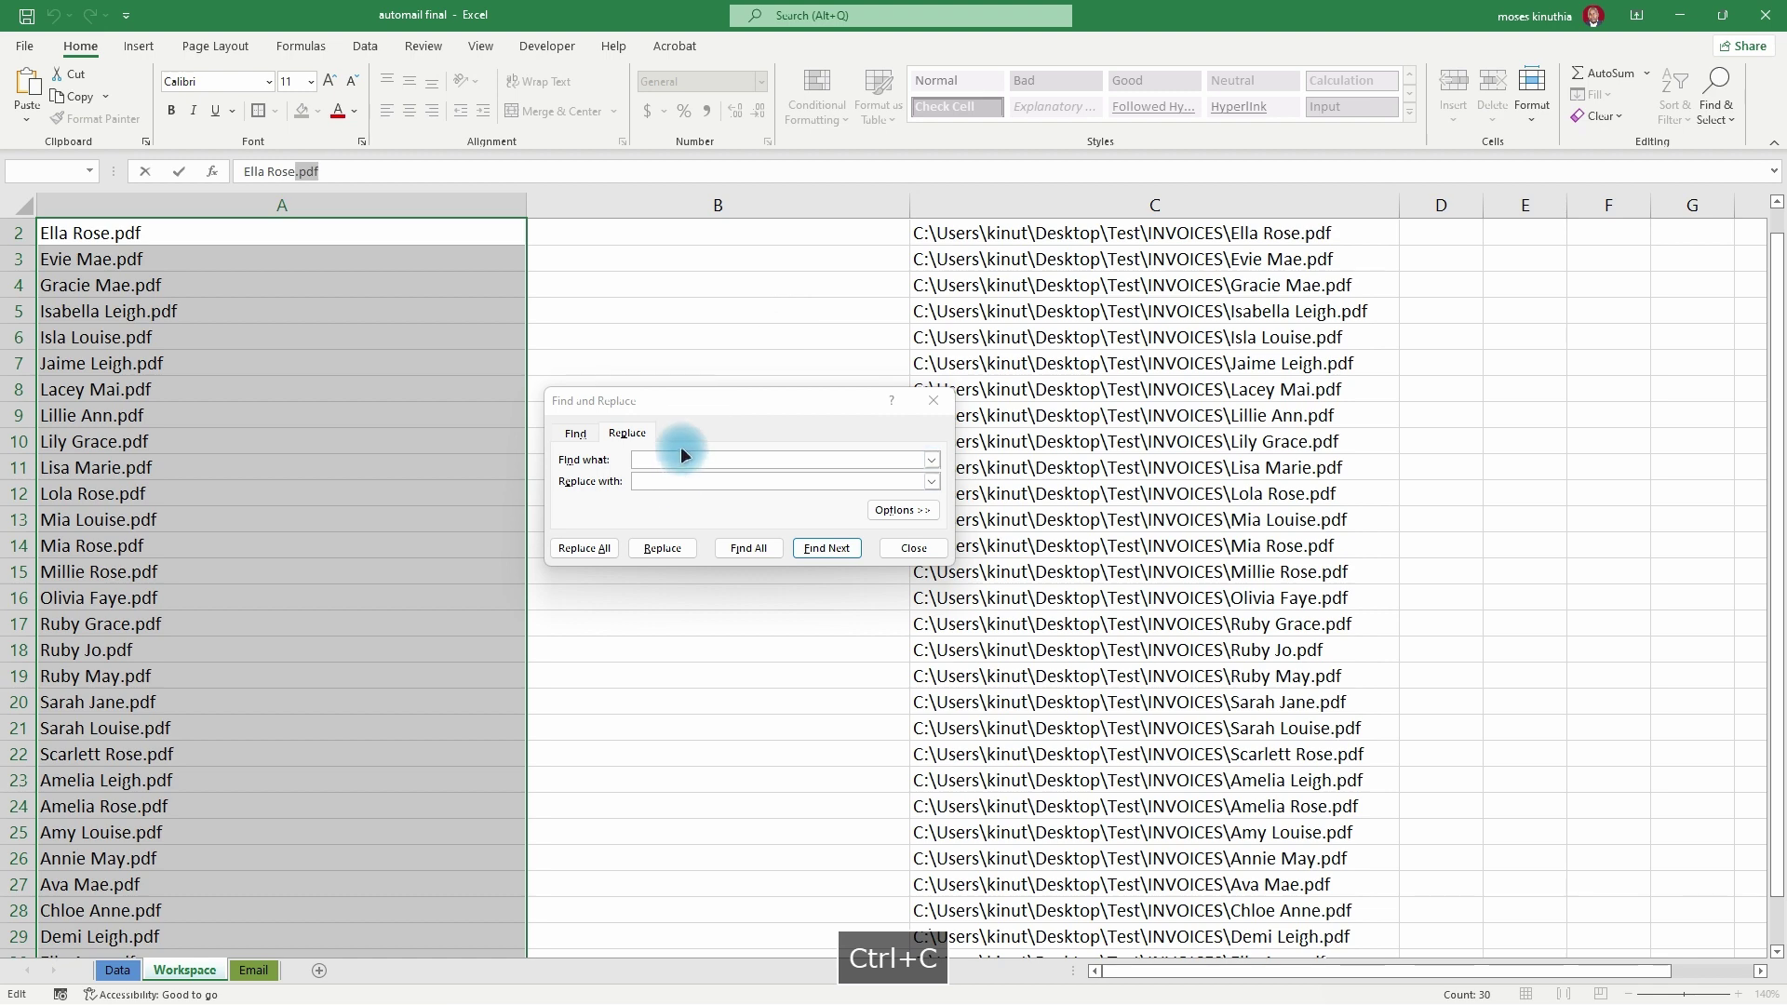
pyautogui.click(680, 458)
pyautogui.hotkey('ctrl', 'v')
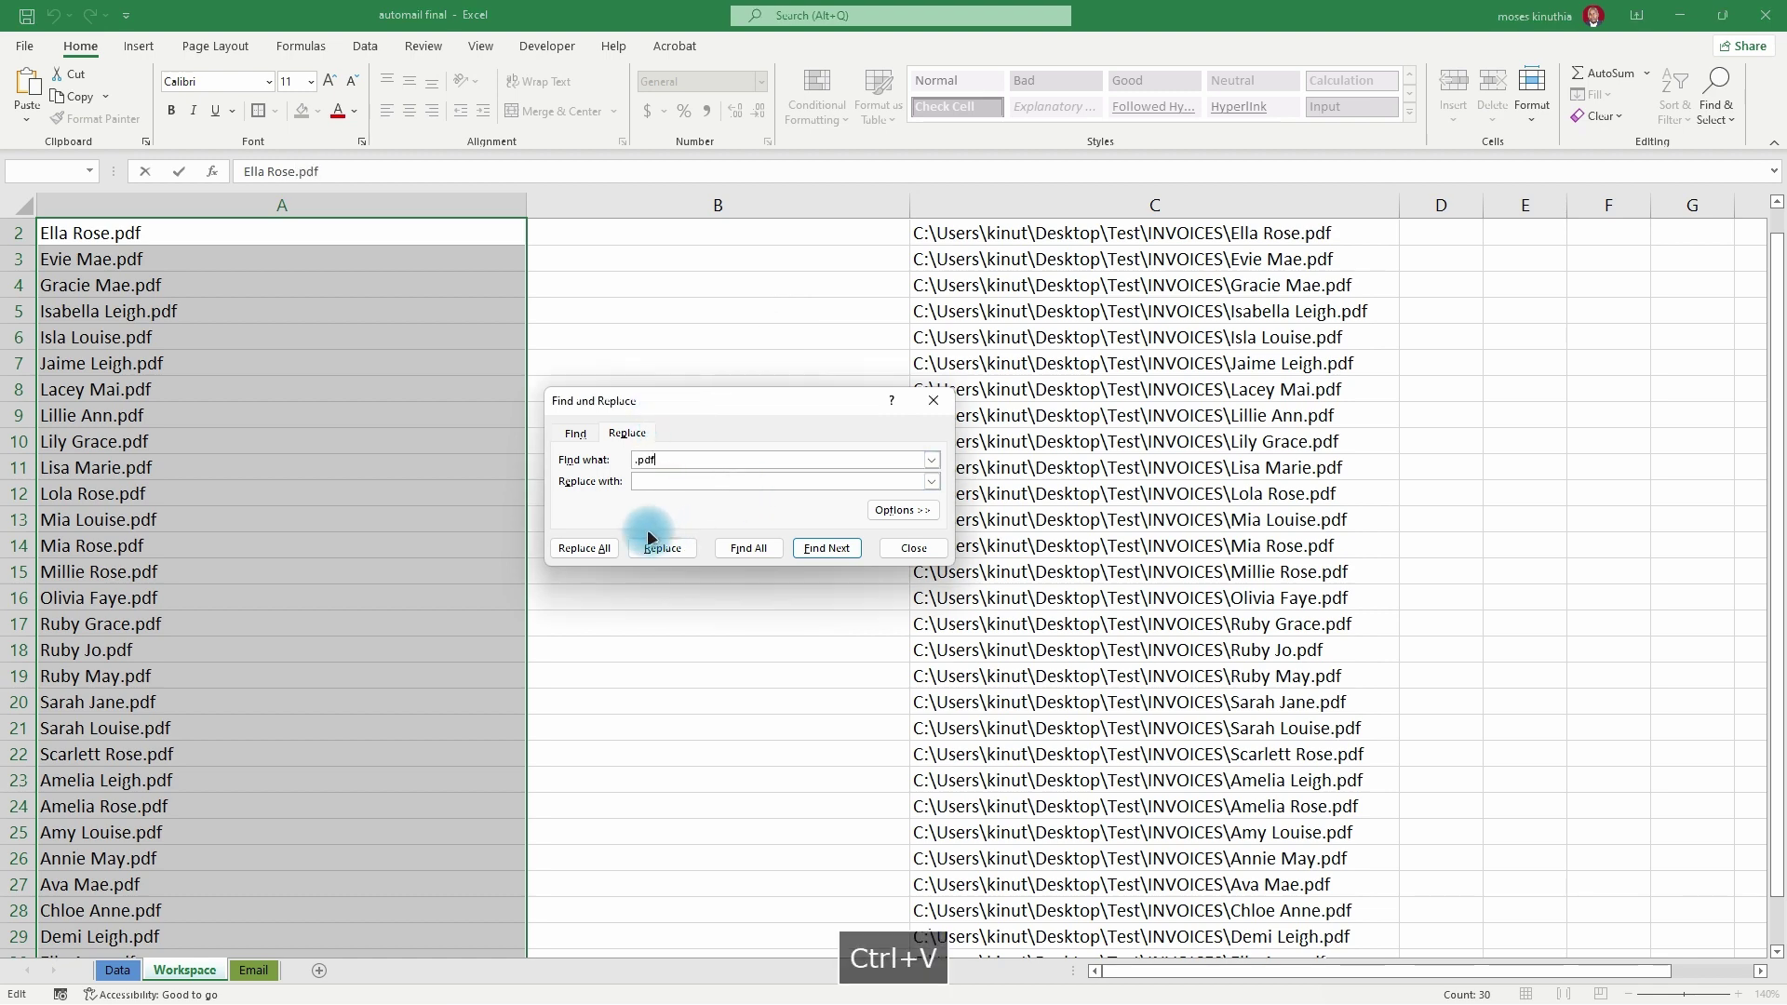
# - Replace All to strip .pdf from every name, then close Find and Replace
pyautogui.click(587, 547)
pyautogui.click(771, 561)
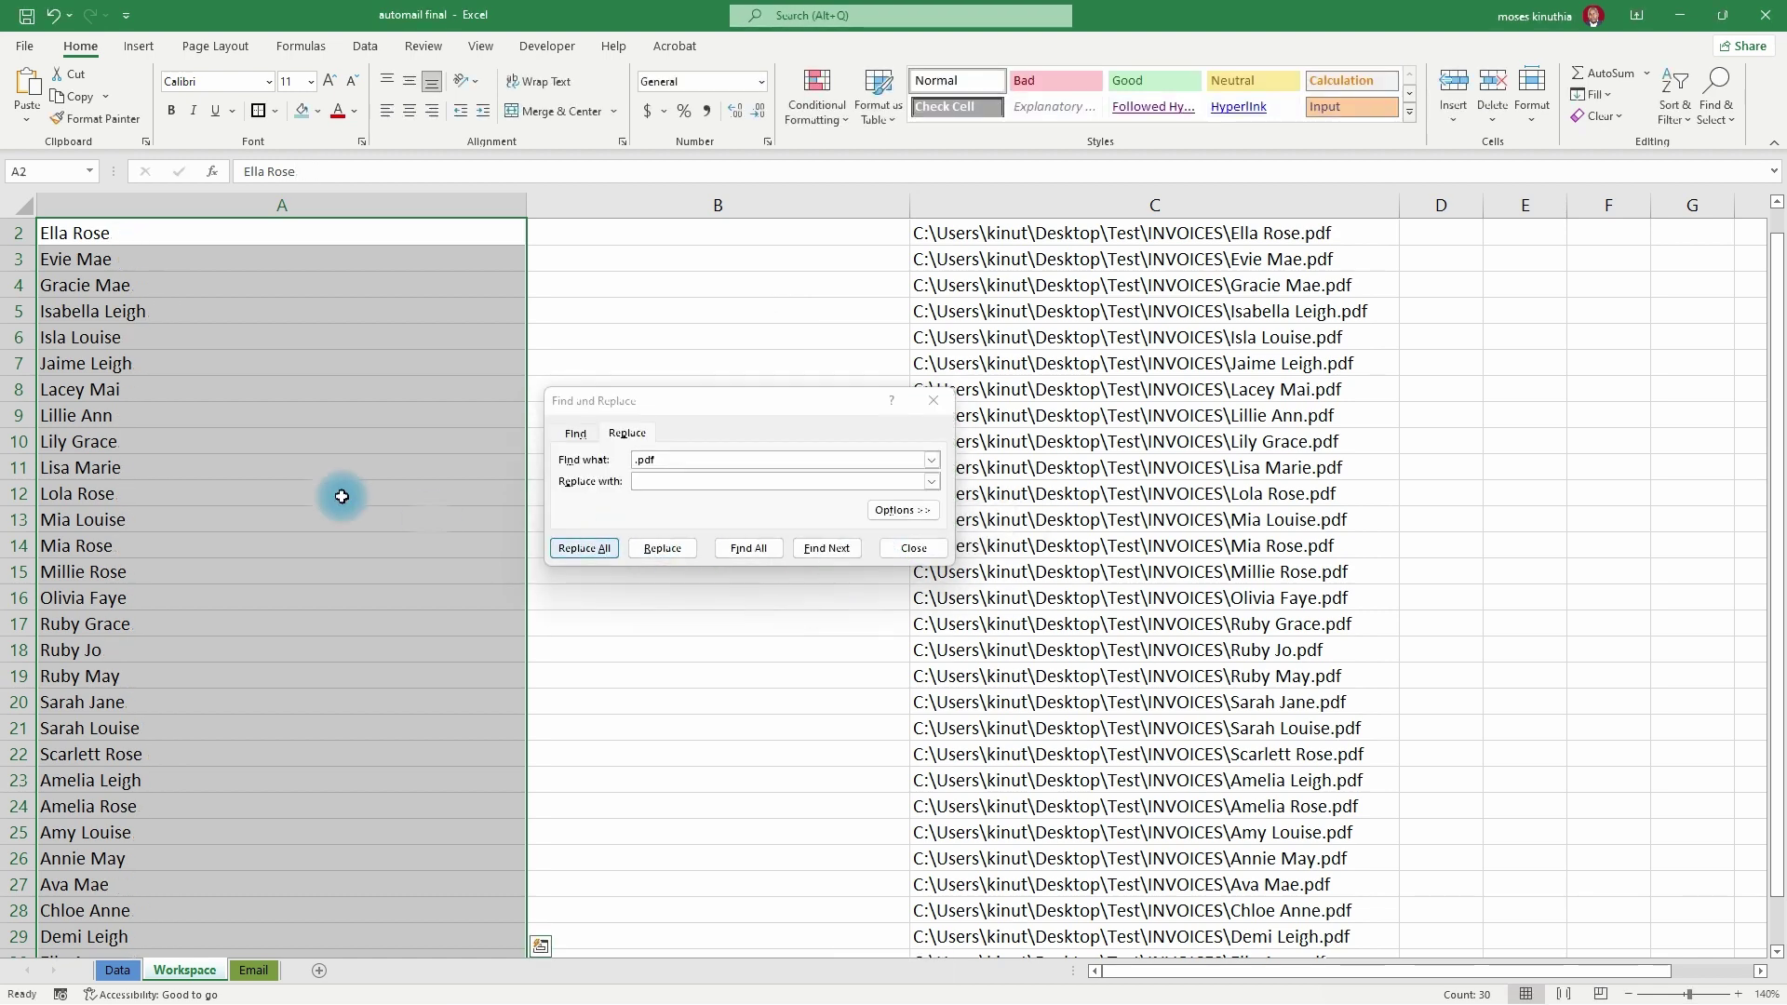
pyautogui.press('Escape')
pyautogui.scroll(-6, 279, 440)
pyautogui.scroll(4, 267, 521)
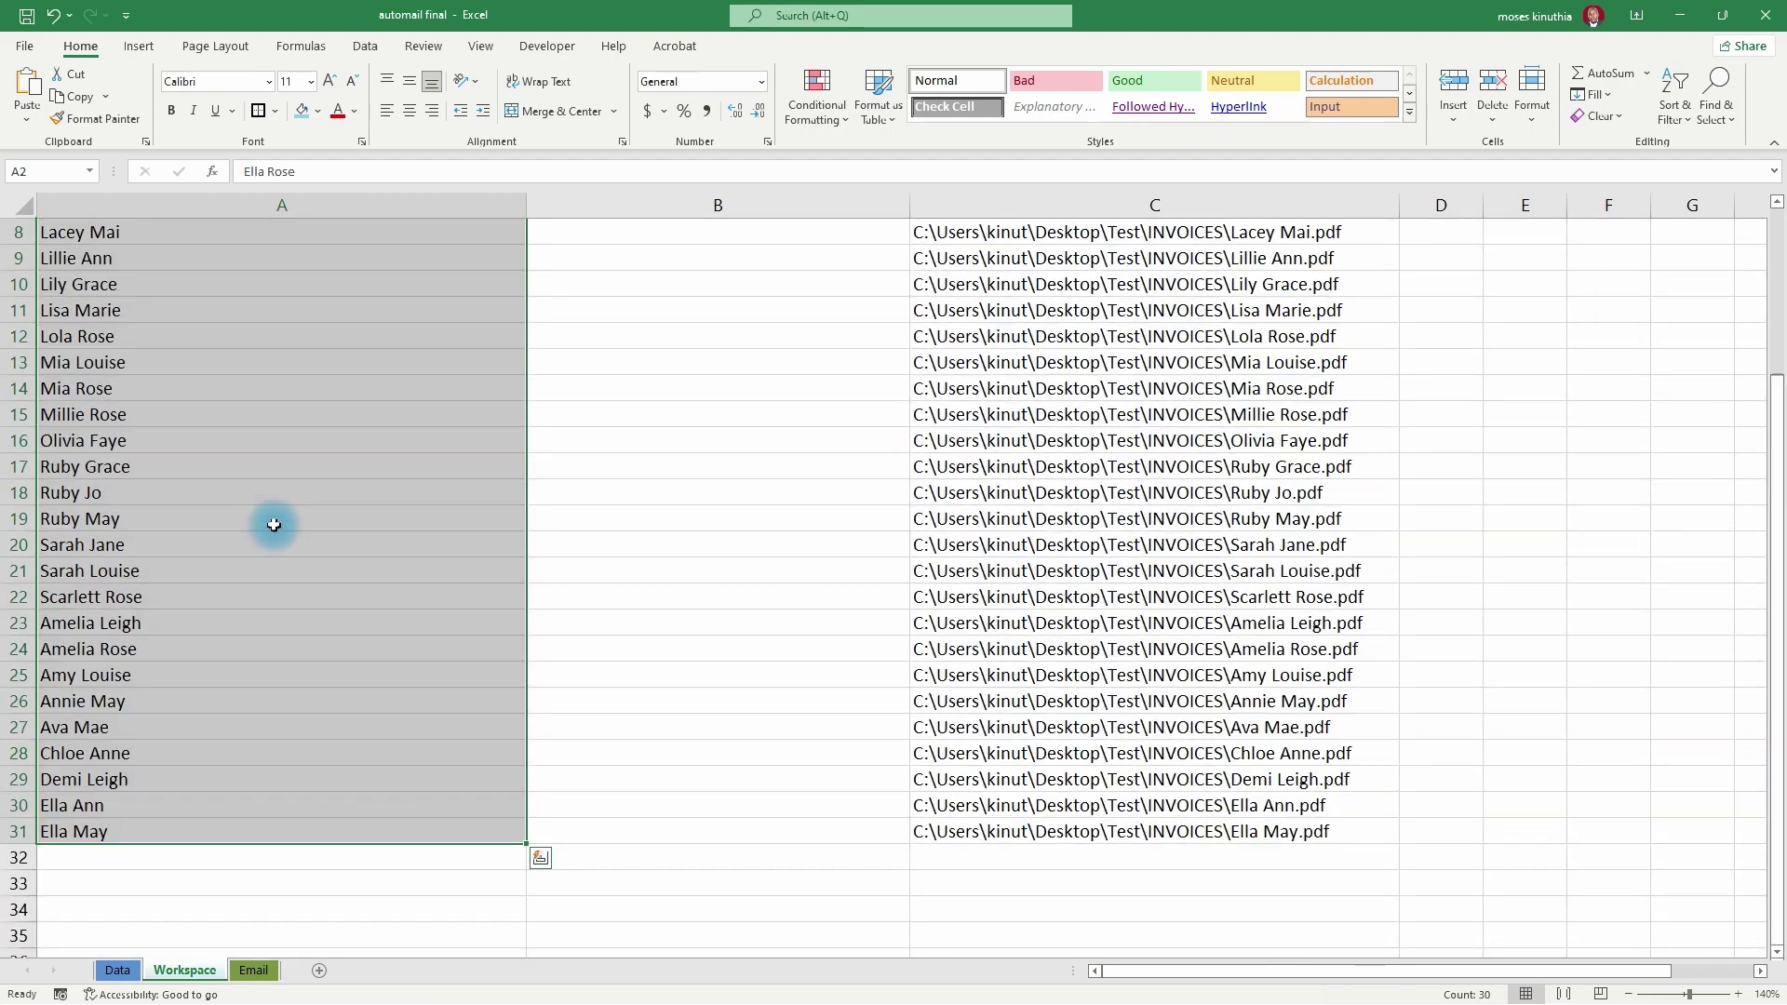
pyautogui.scroll(3, 276, 513)
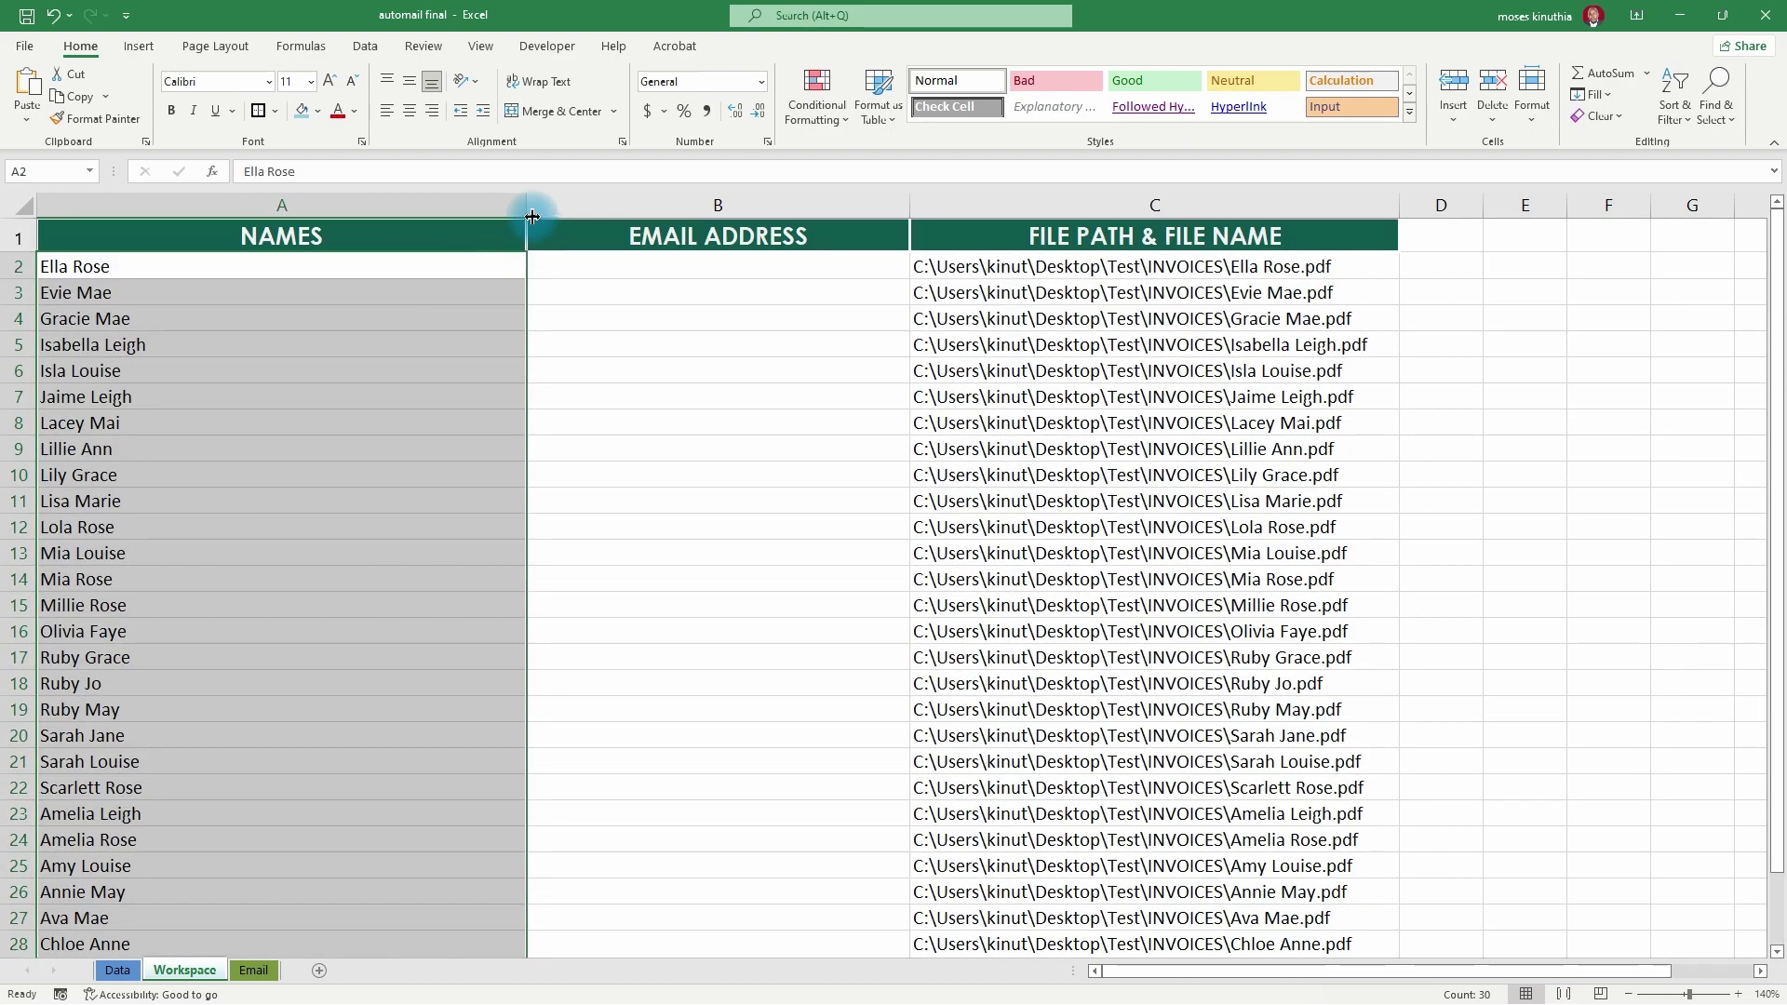
# - Narrow column A to fit the names and resize the EMAIL ADDRESS column, ending on B2
pyautogui.click(502, 206)
pyautogui.moveTo(526, 204); pyautogui.dragTo(307, 205)
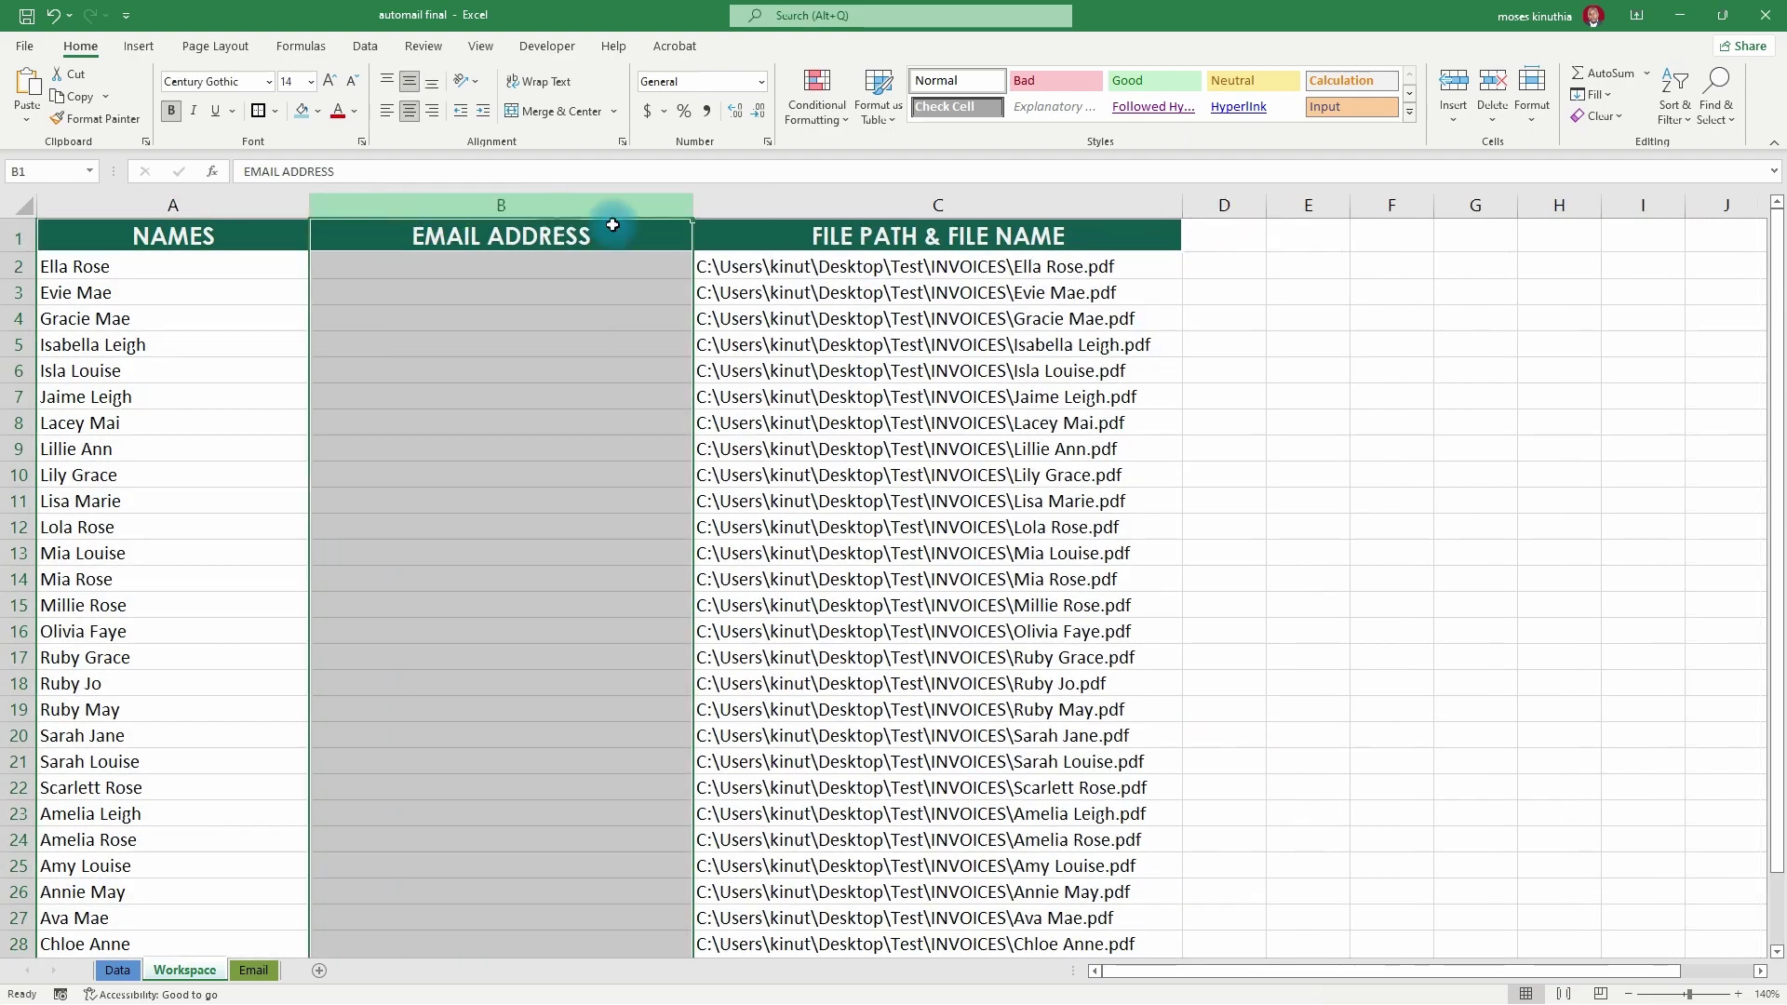
pyautogui.moveTo(693, 206); pyautogui.dragTo(649, 206)
pyautogui.click(414, 318)
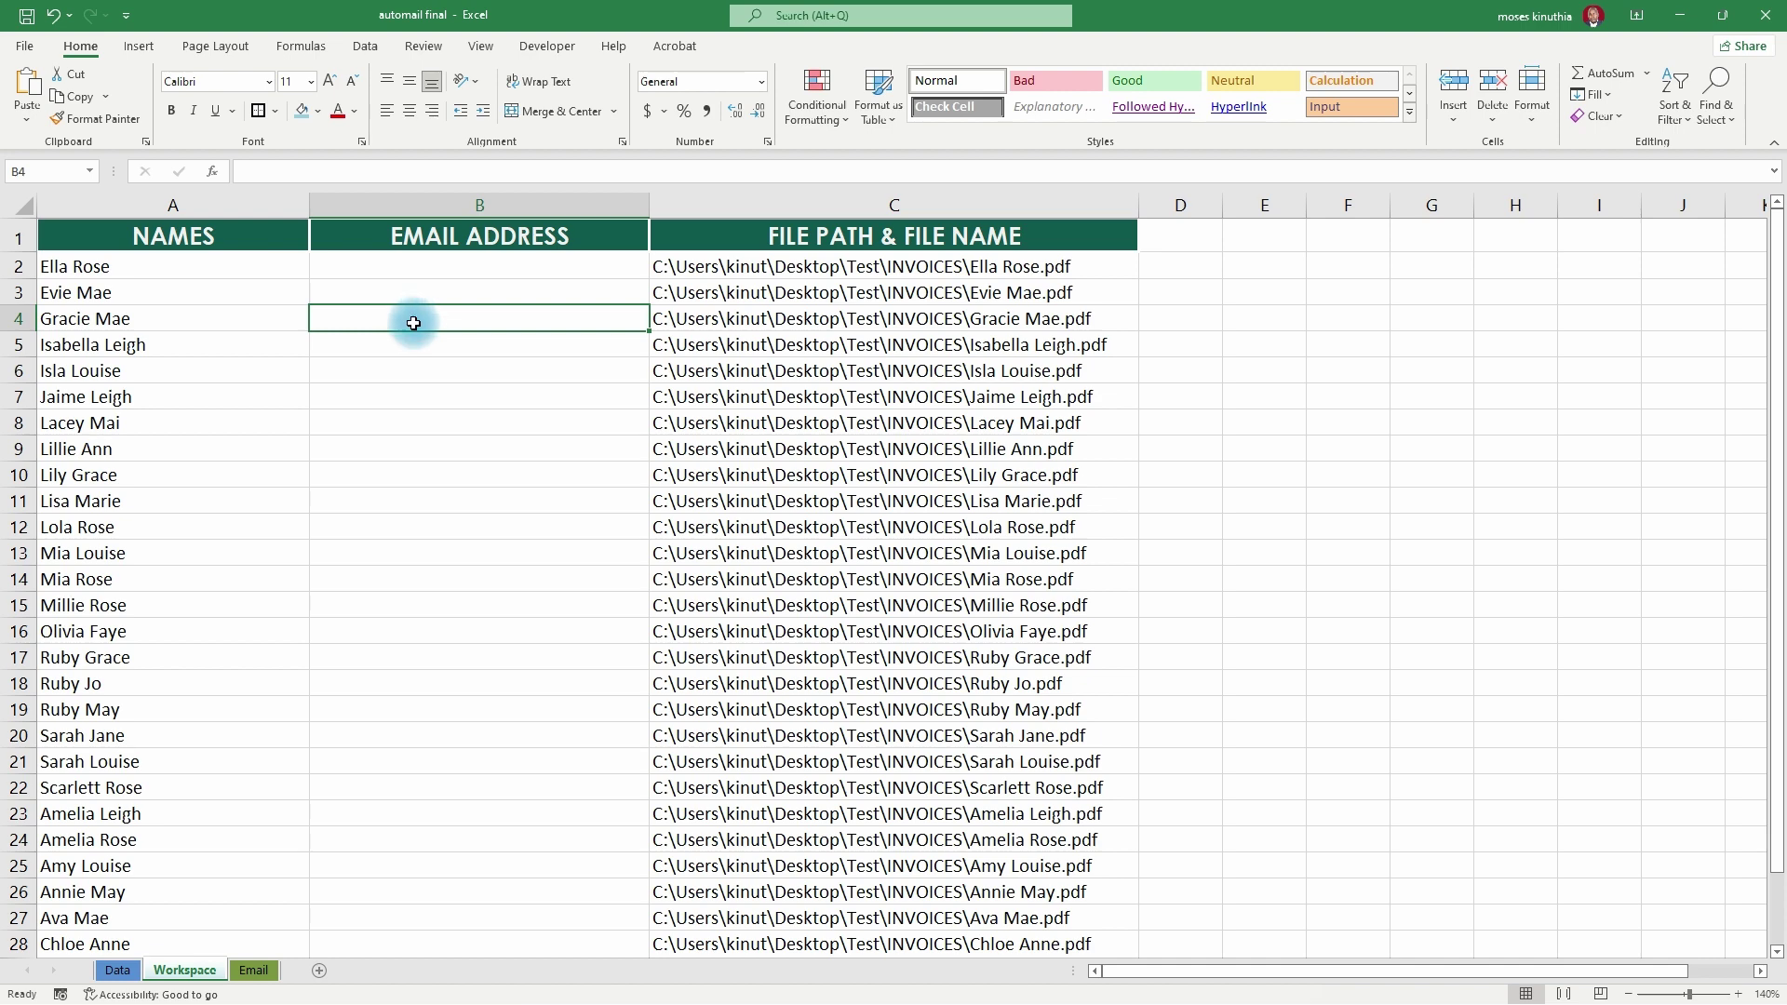
pyautogui.press('Up')
pyautogui.press('Up')
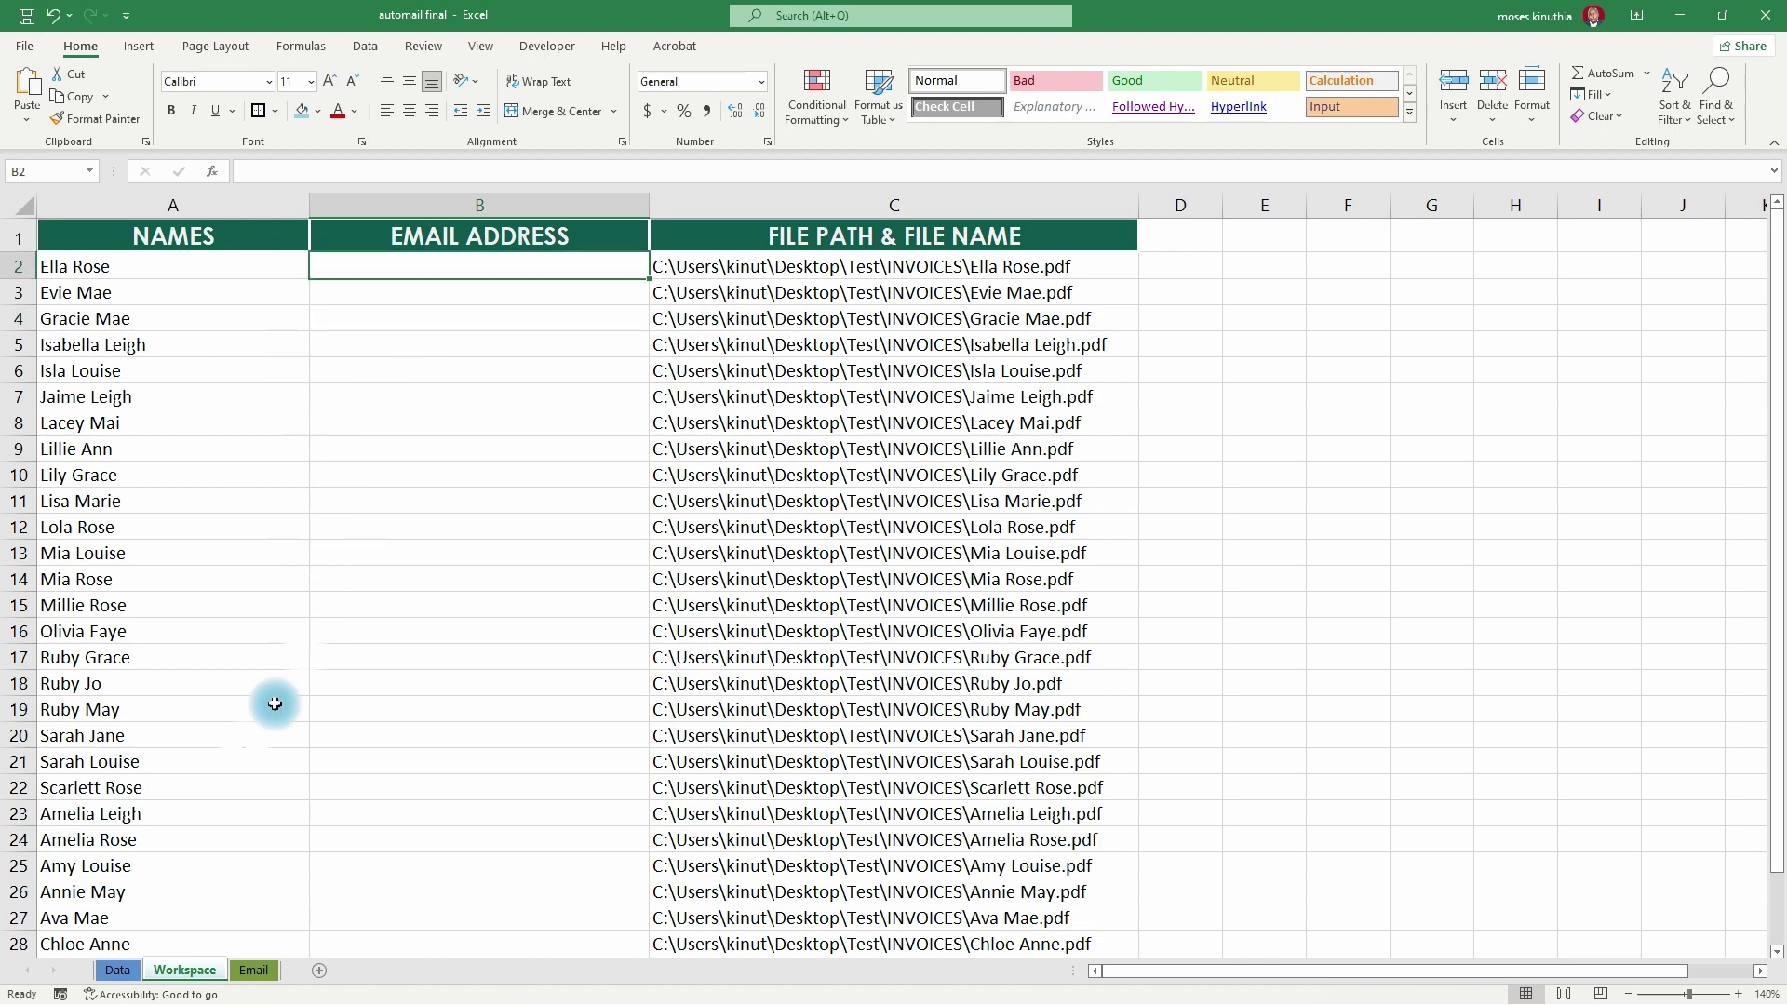
# - Name the Data sheet's A2:G31 range Techytonics, then start typing =vlo in Workspace cell B2
pyautogui.click(121, 974)
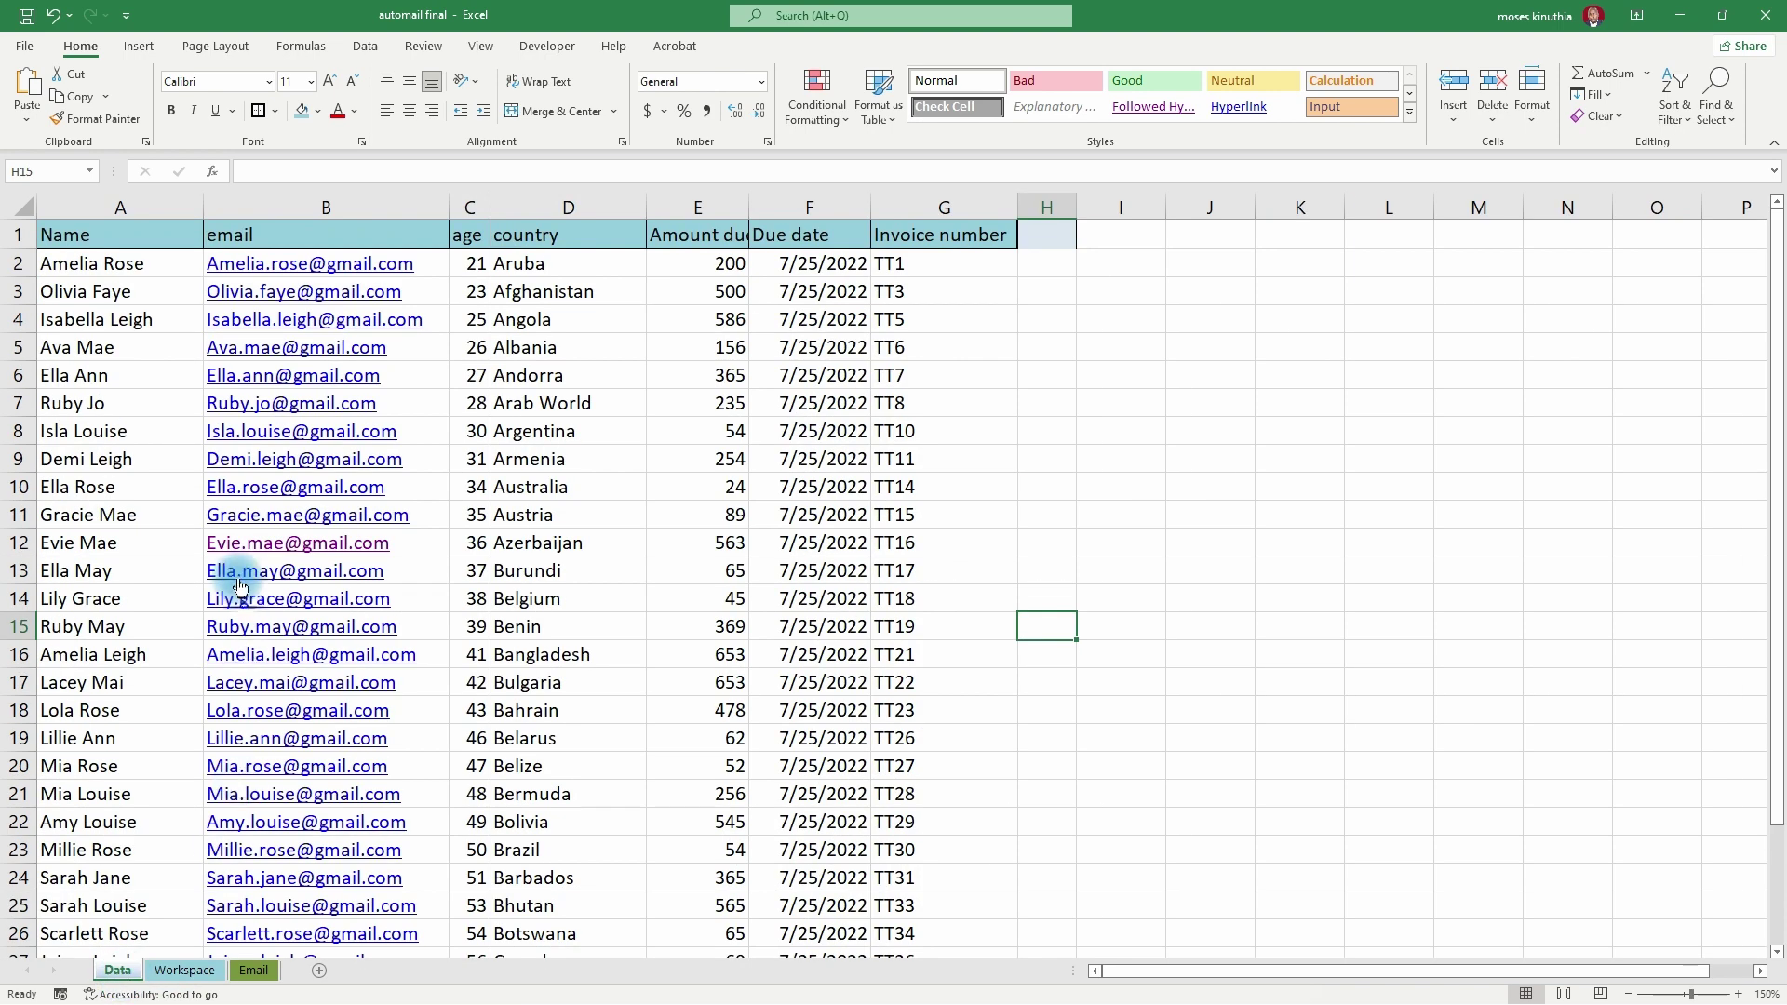
pyautogui.moveTo(93, 264); pyautogui.dragTo(953, 861)
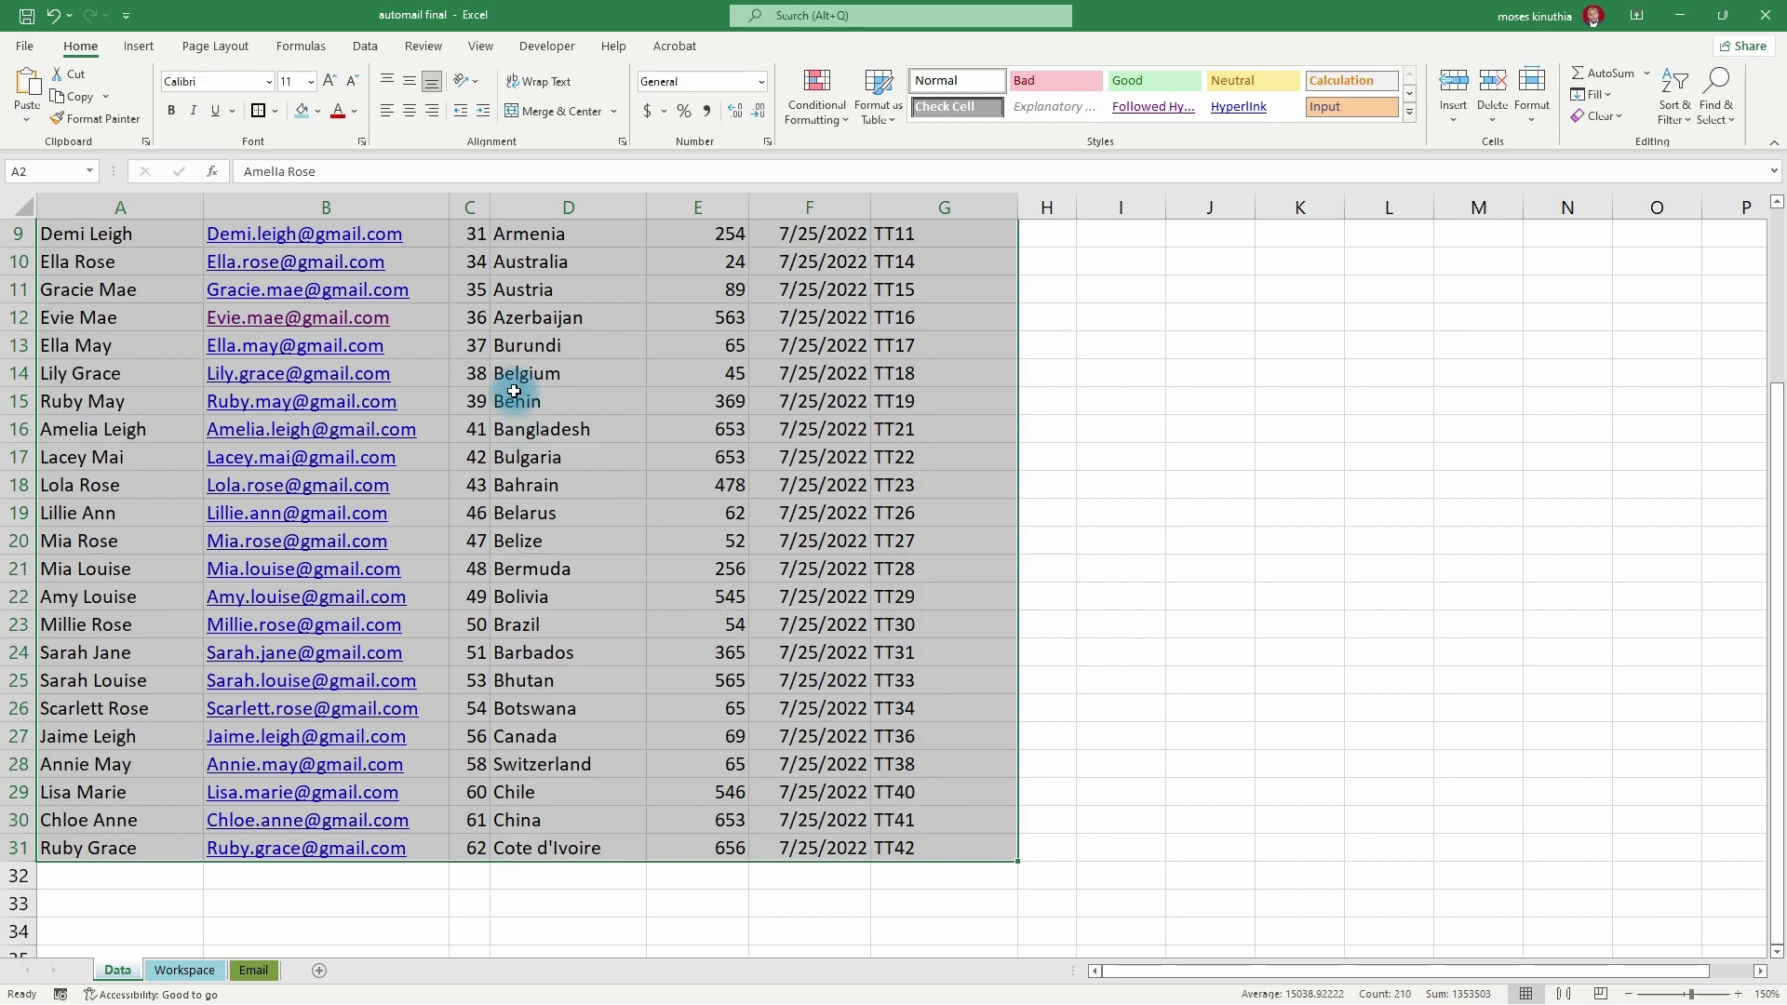
pyautogui.scroll(3, 516, 562)
pyautogui.rightClick(367, 359)
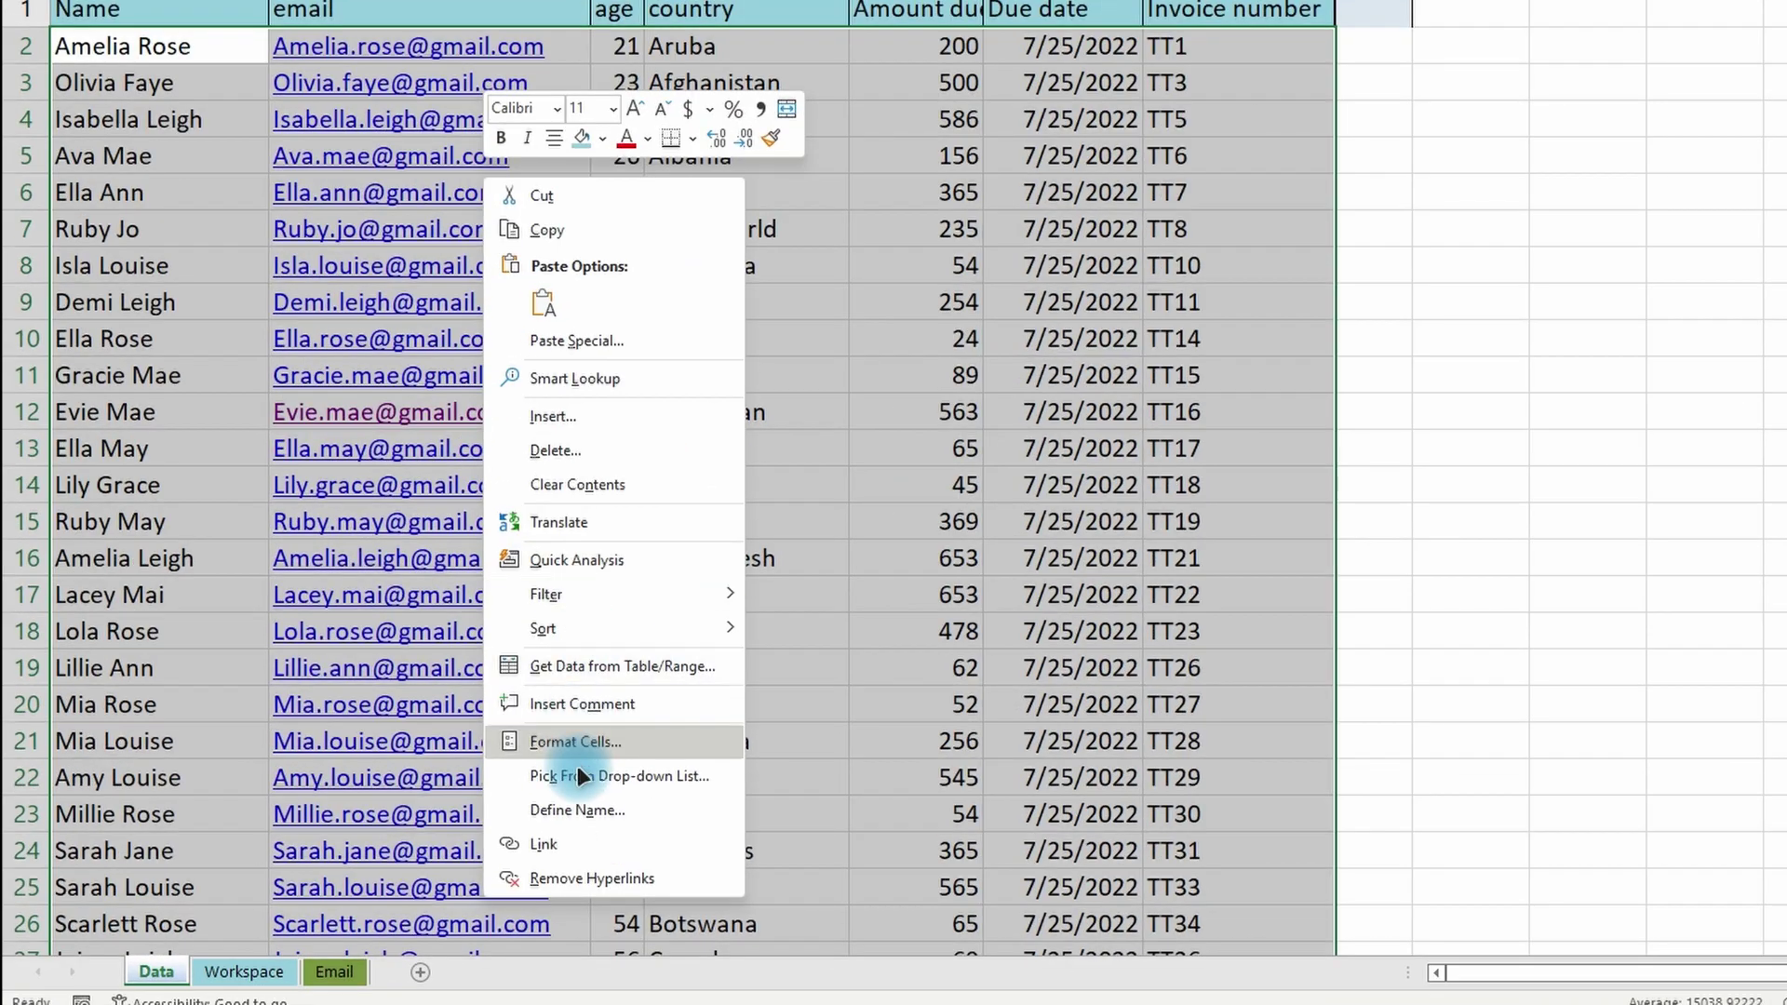
pyautogui.click(639, 808)
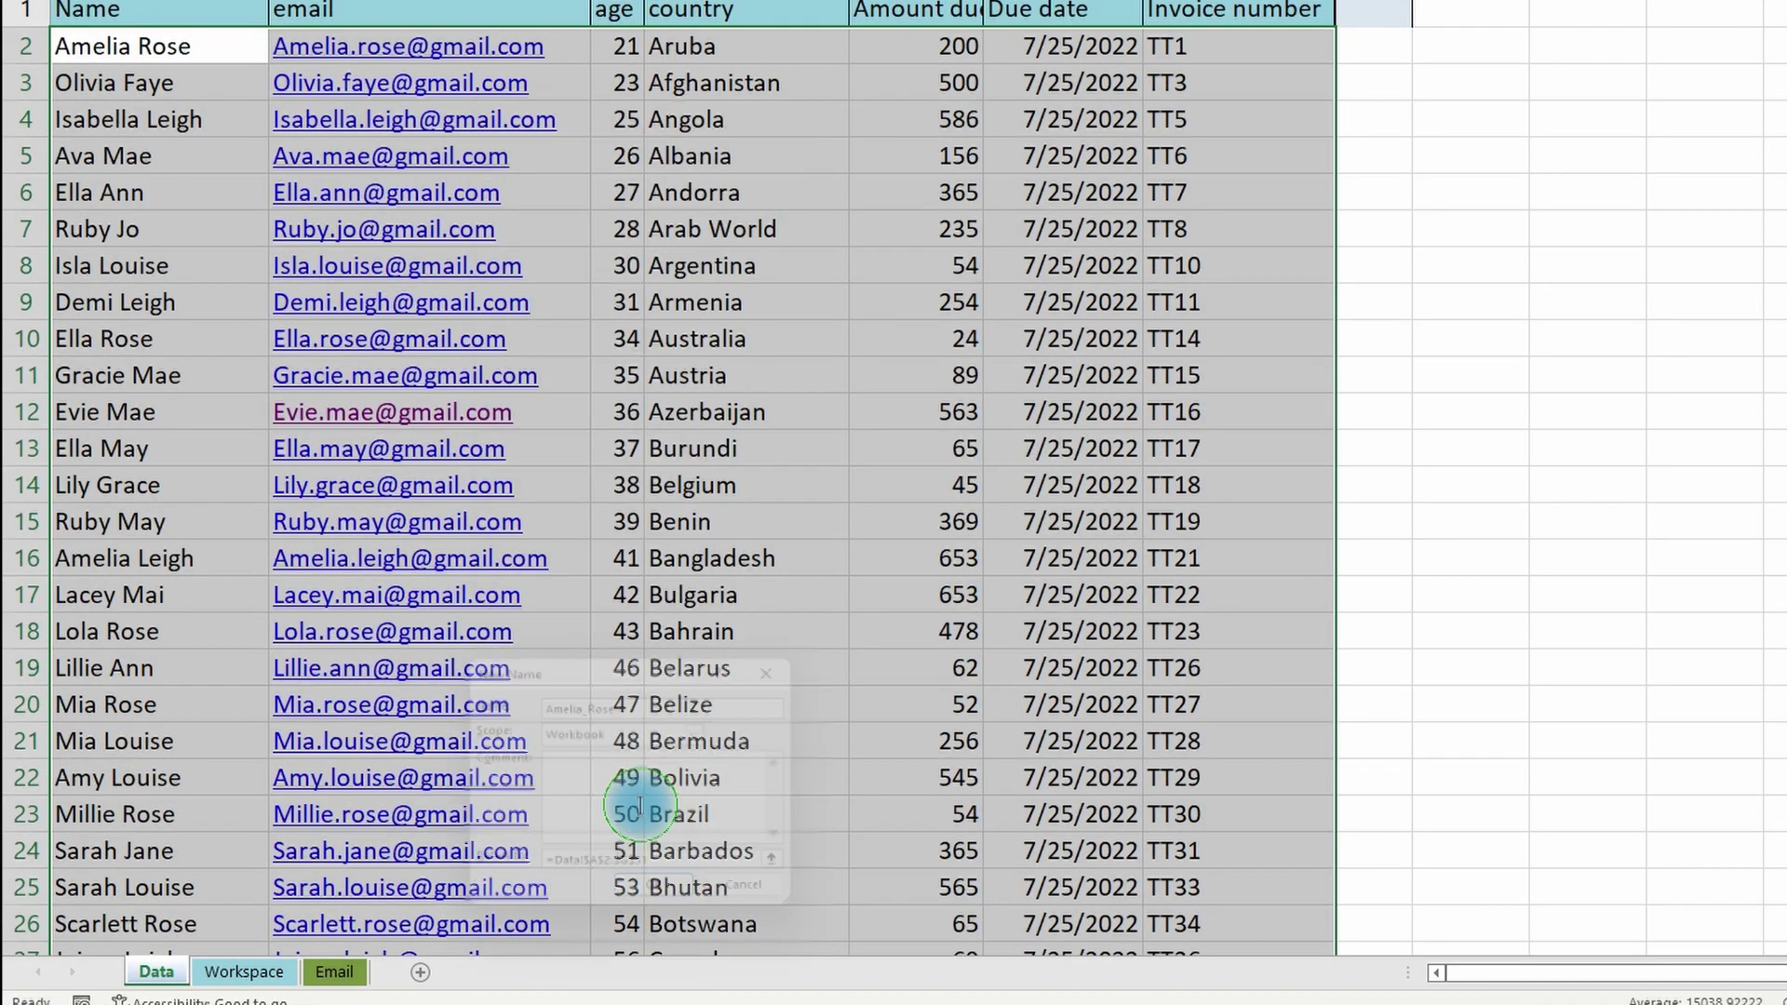
pyautogui.write('Techyto')
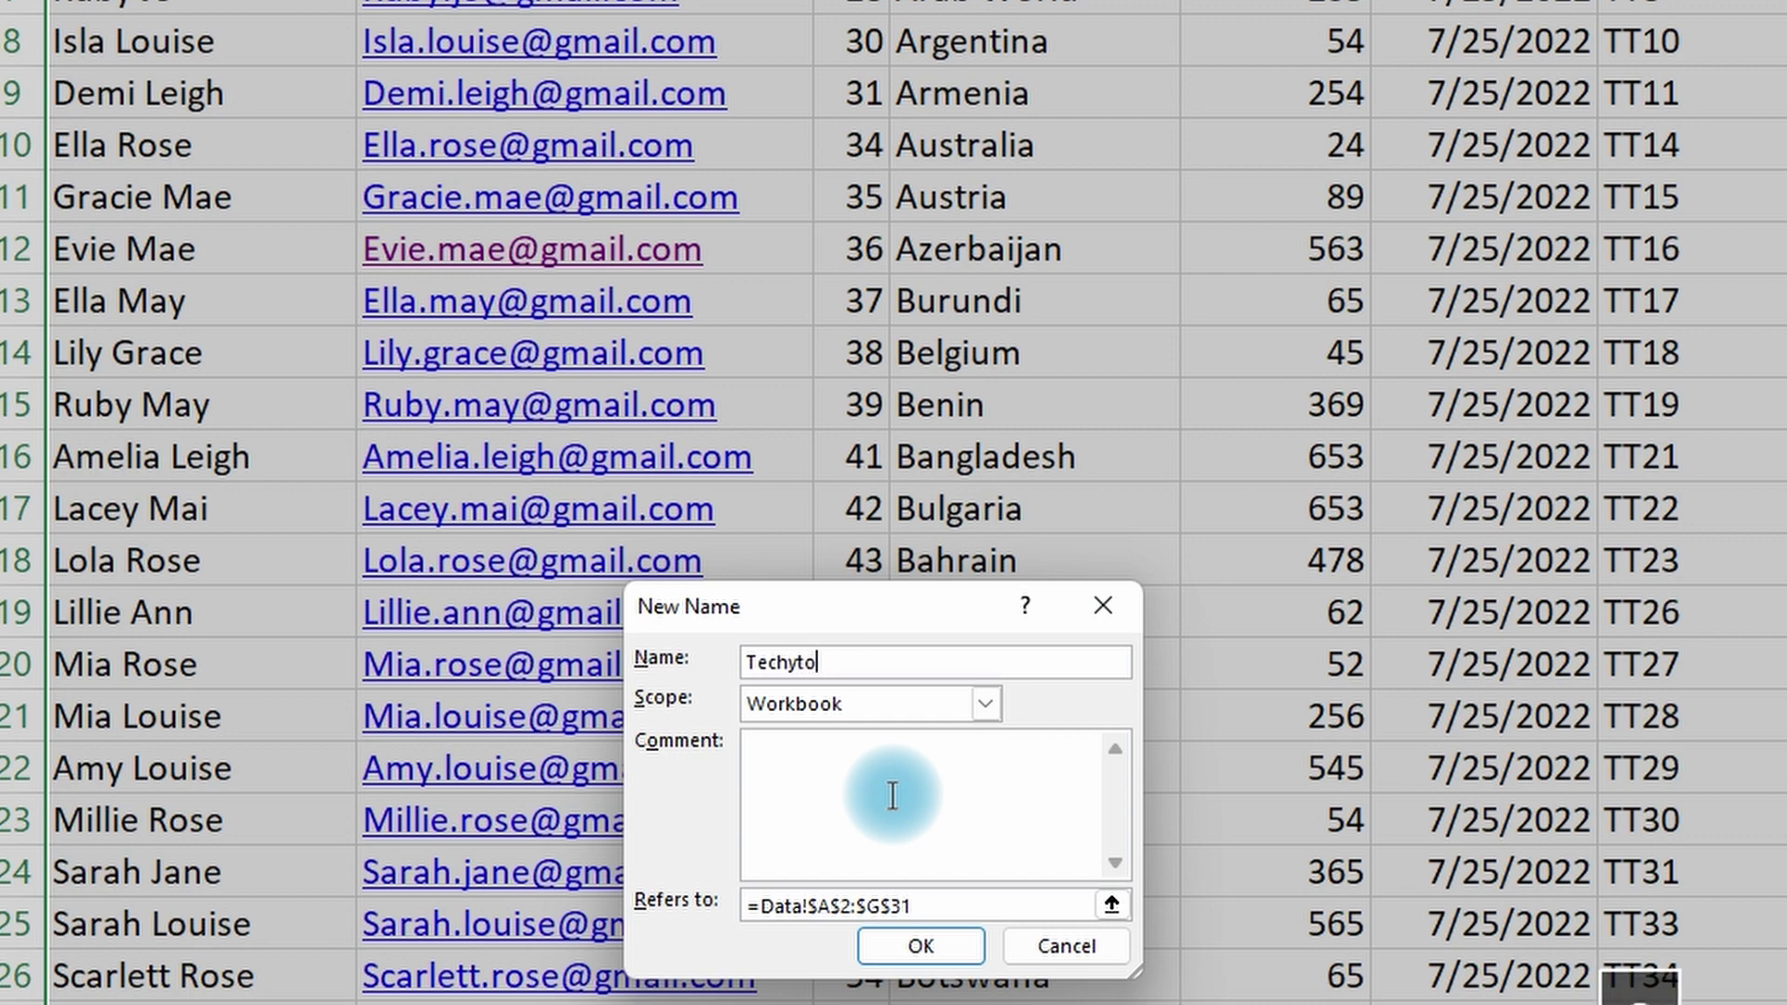
pyautogui.write('nics')
pyautogui.press('Return')
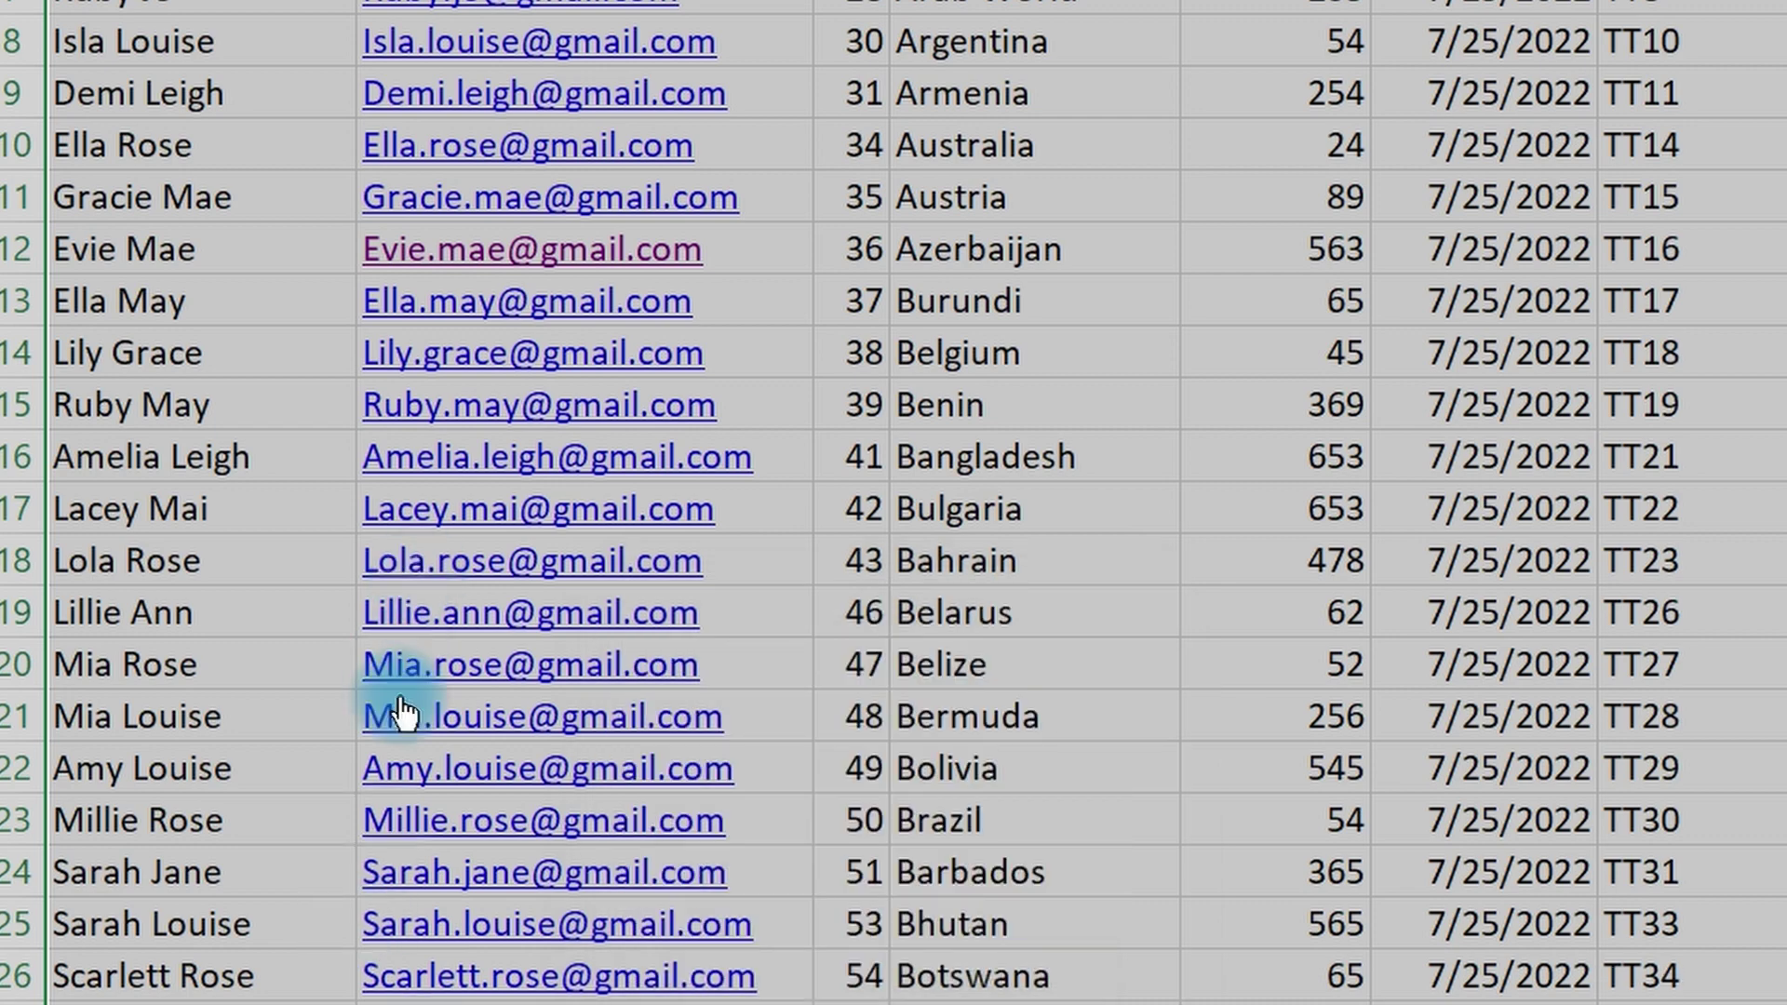
pyautogui.hotkey('ctrl', 'pagedown')
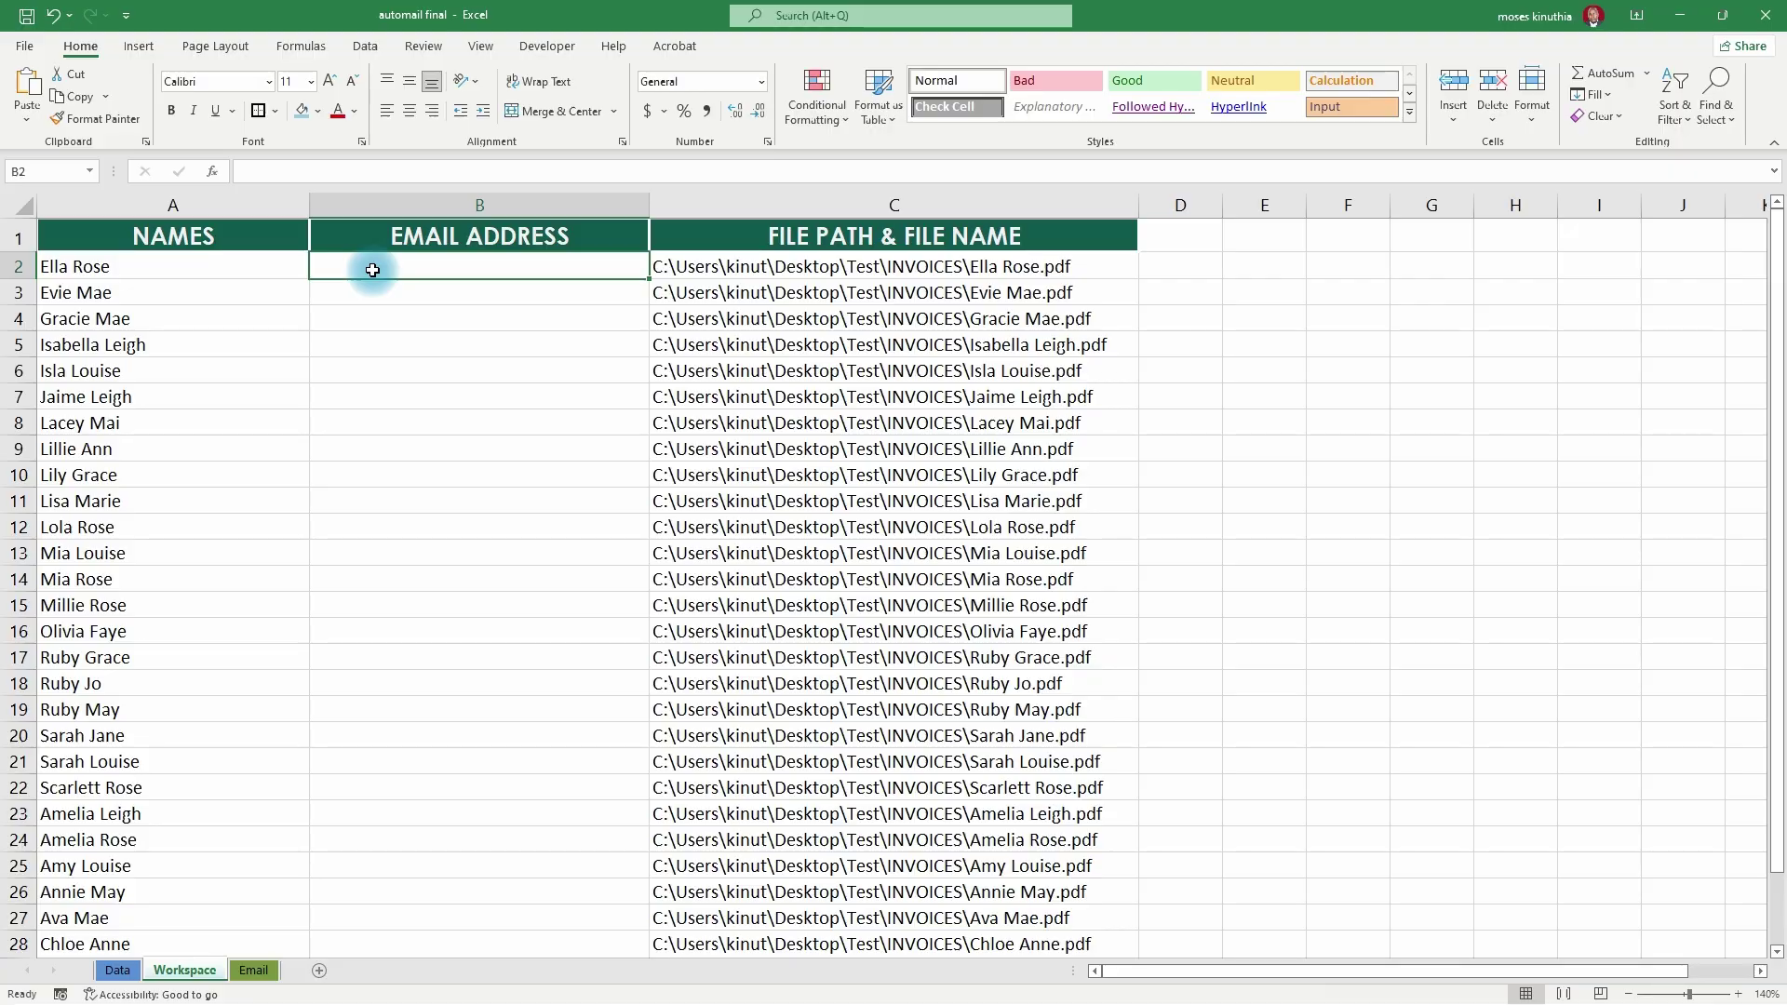
pyautogui.write('=')
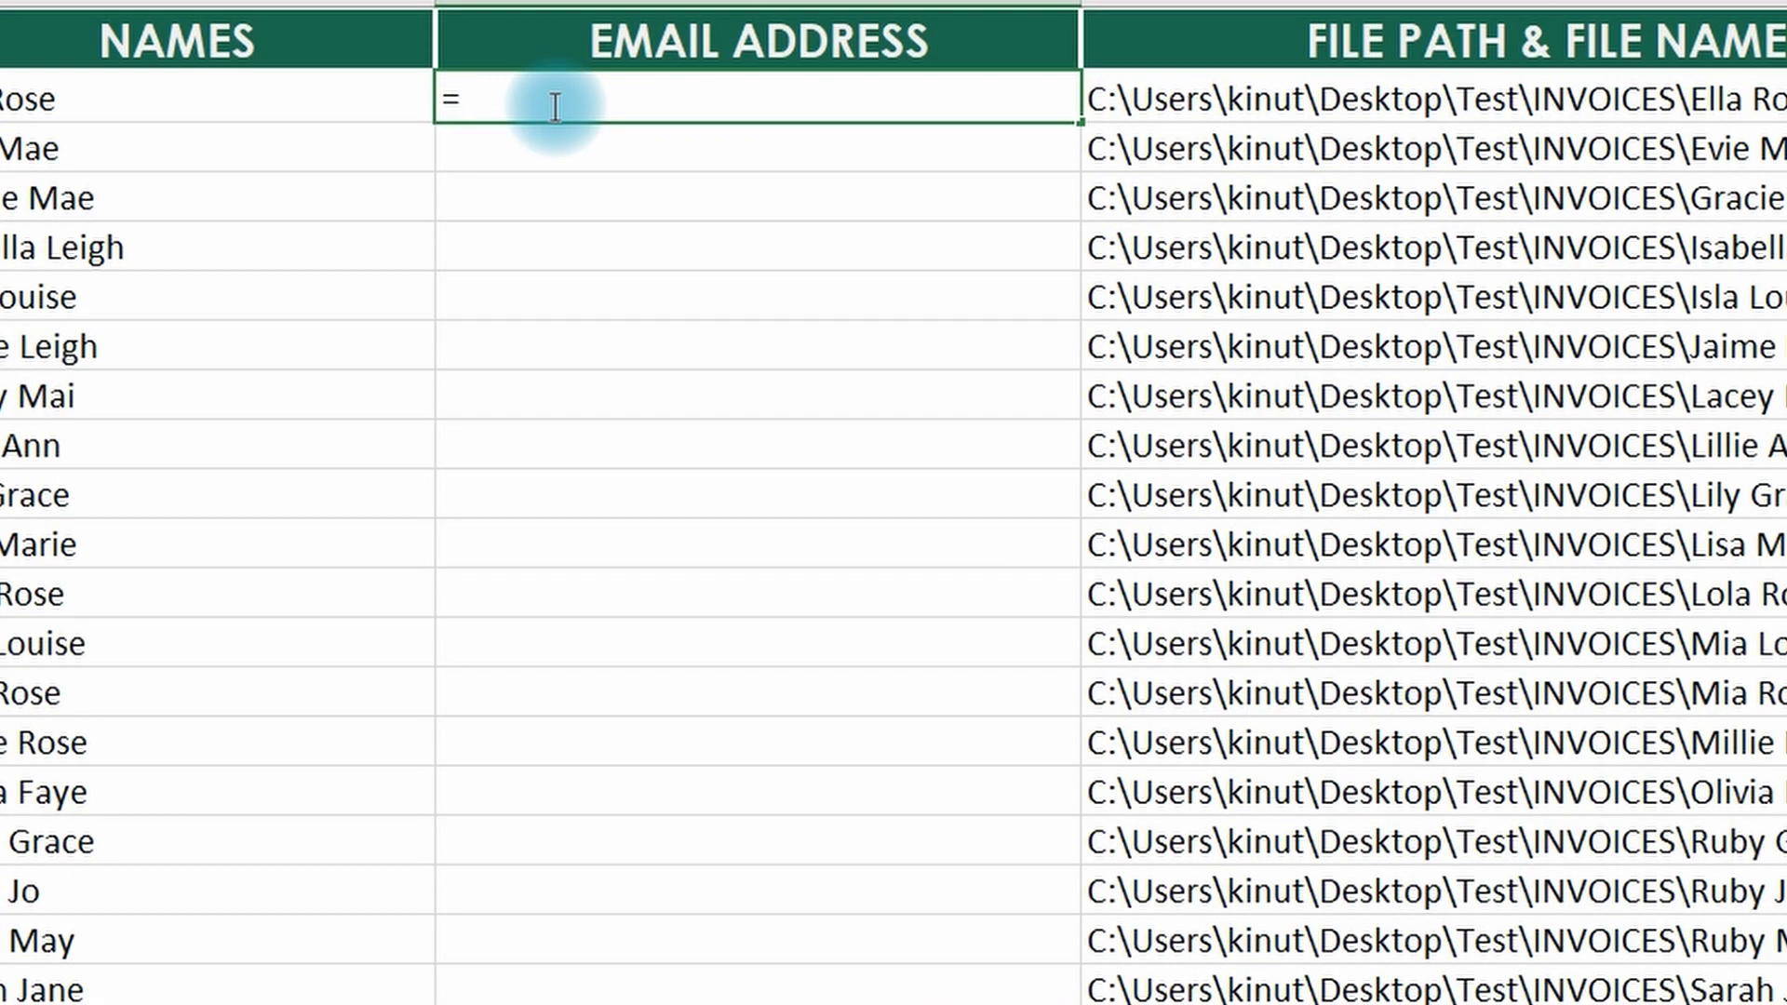
pyautogui.write('vlo')
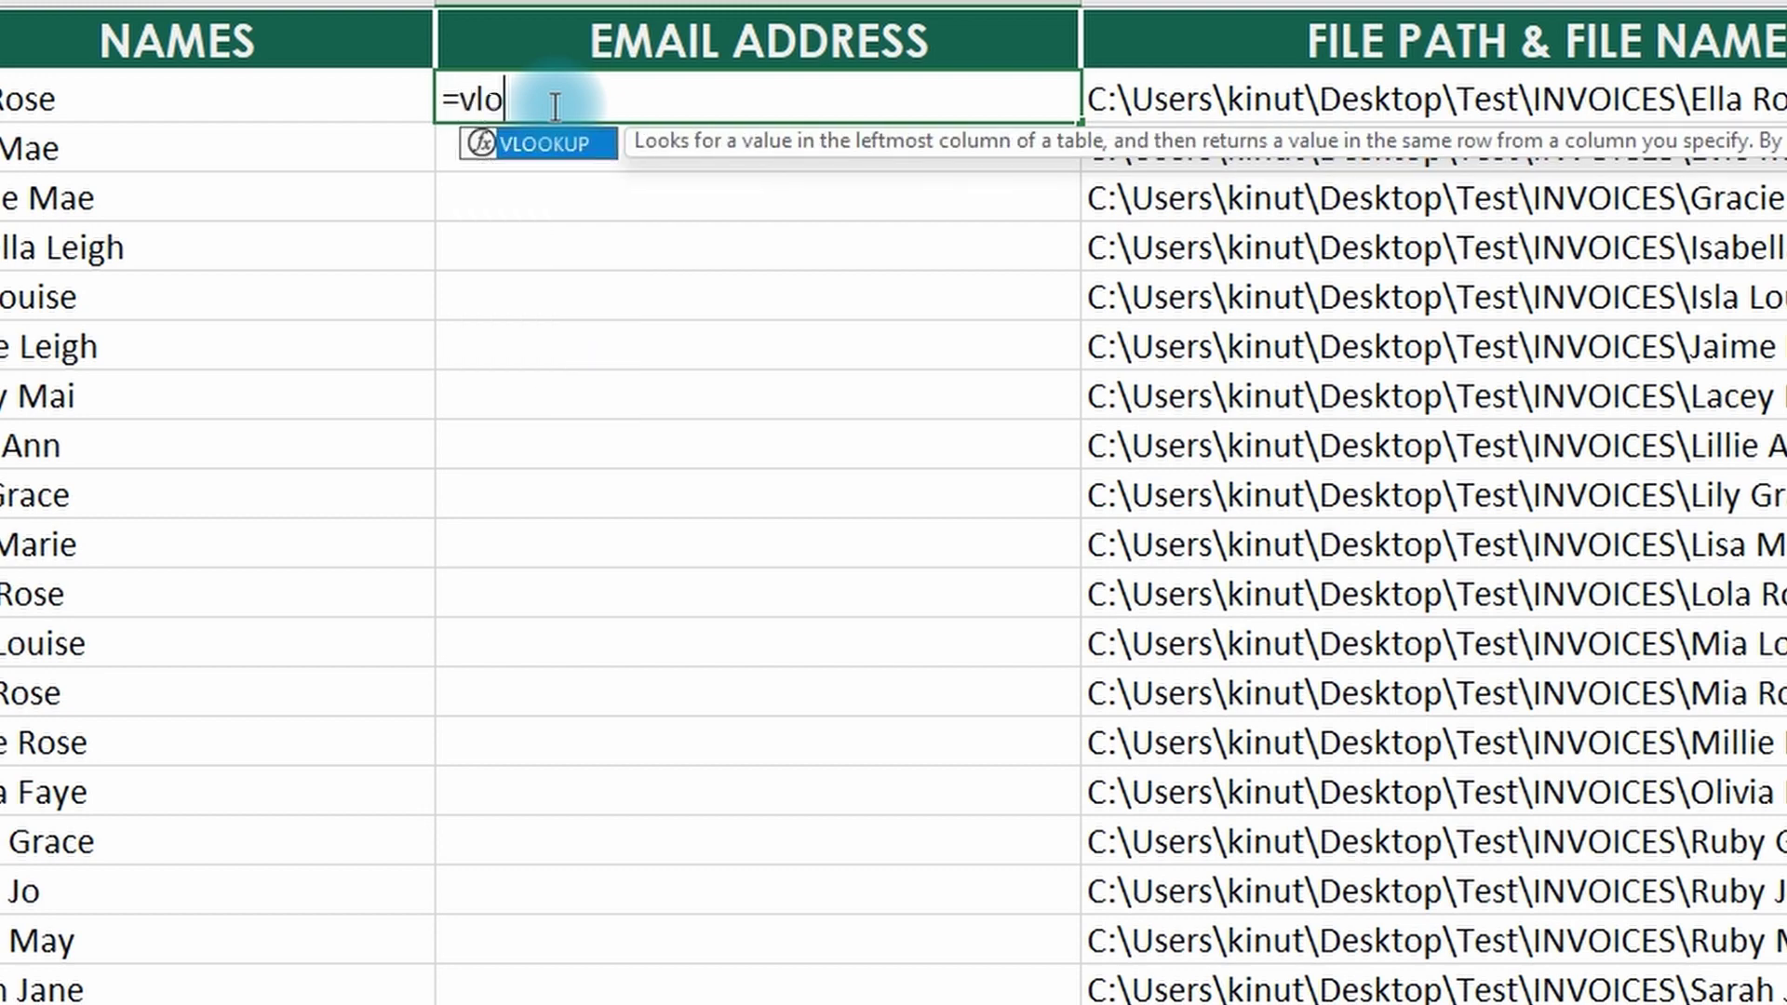
# - Enter =VLOOKUP(A2,Techytonics,2,FALSE) in B2 to fetch the first customer's email
pyautogui.press('Tab')
pyautogui.click(56, 102)
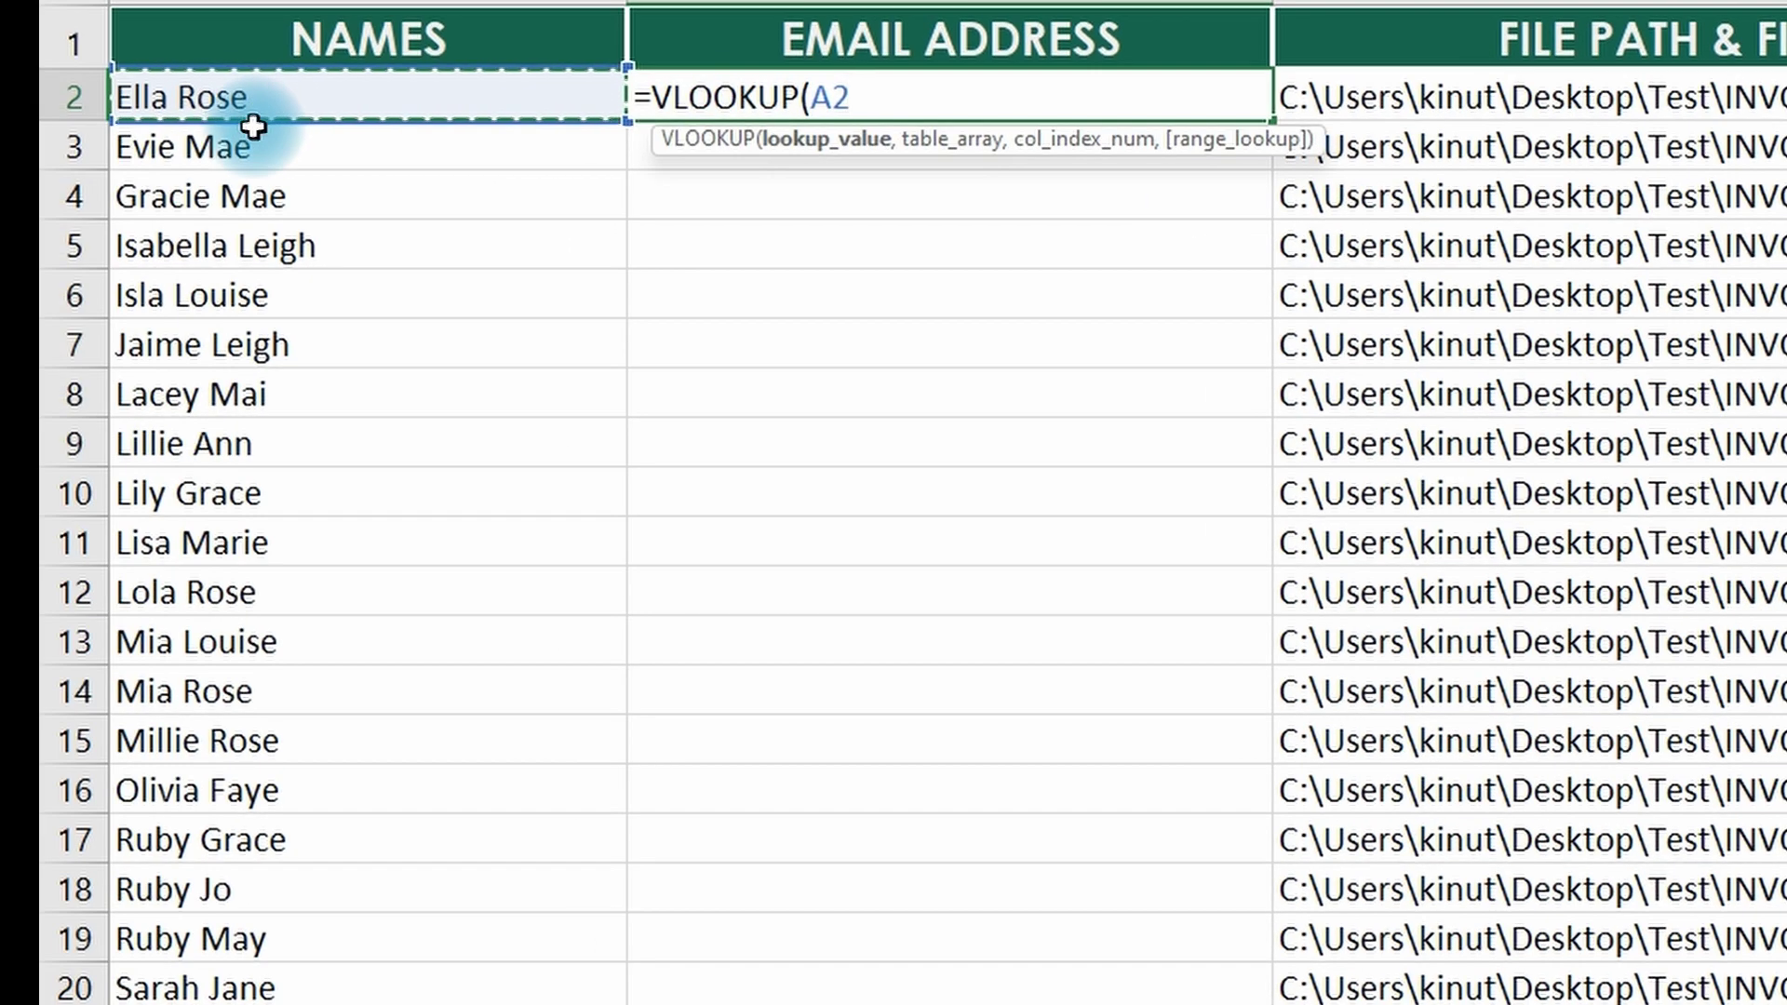
pyautogui.write(',')
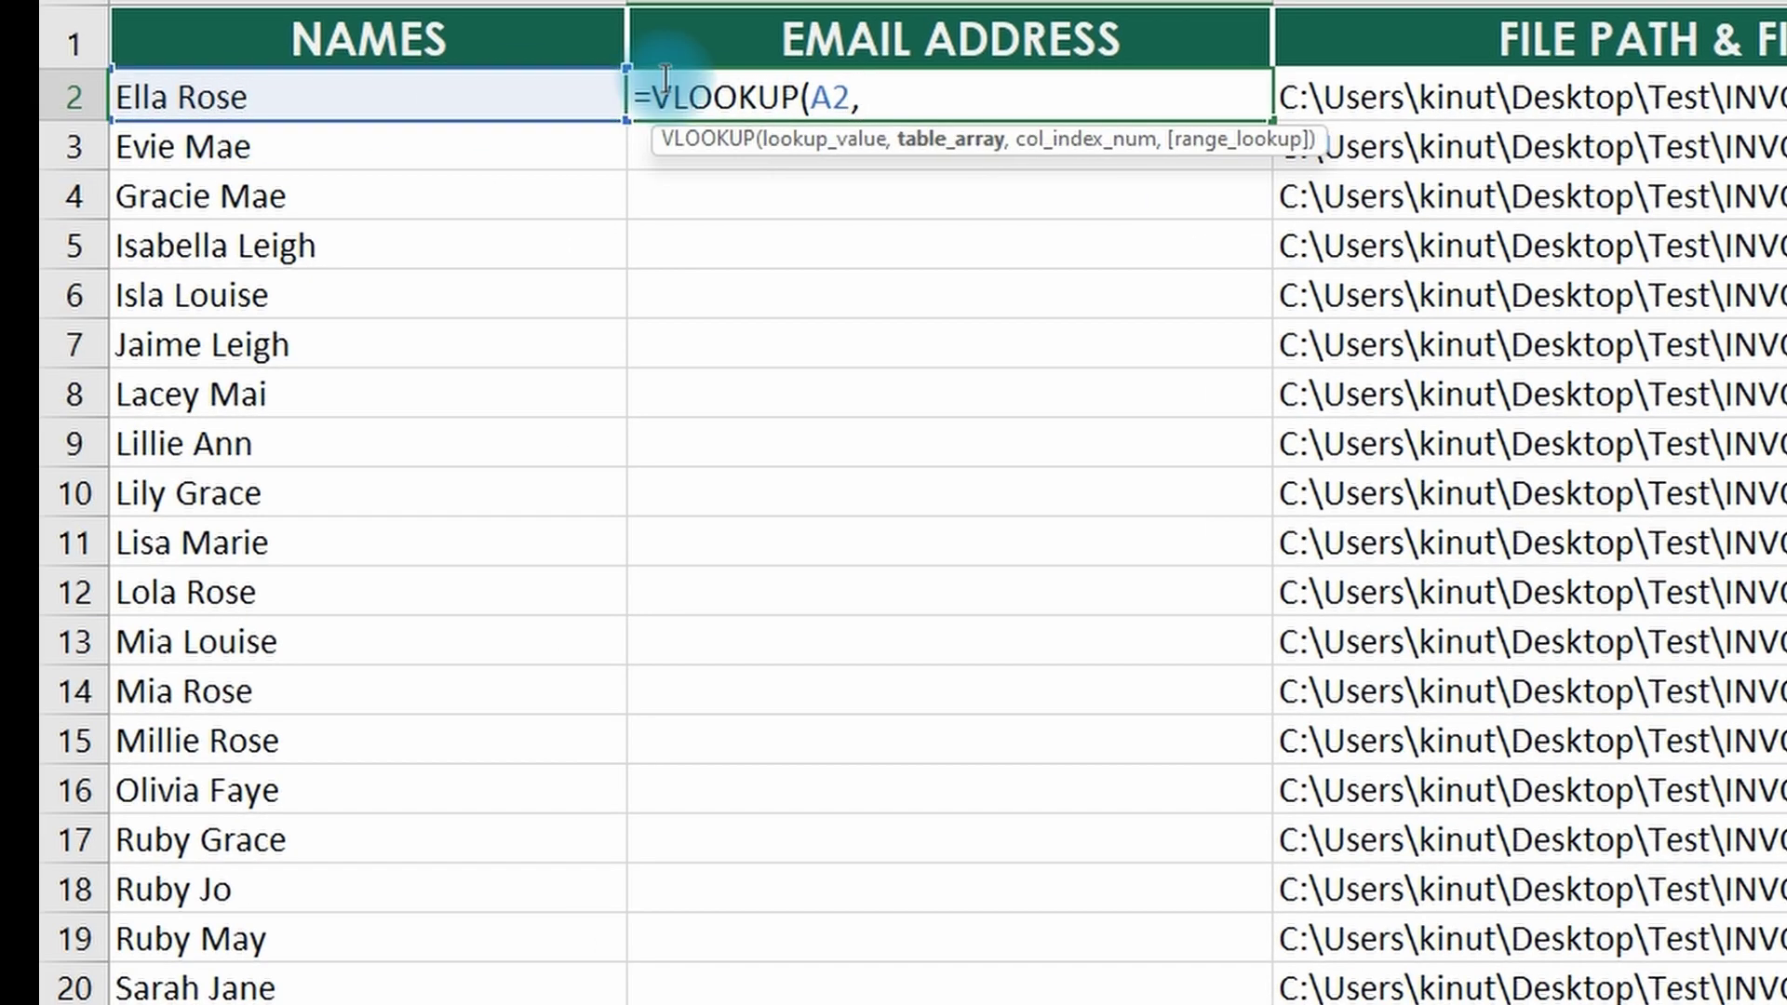
pyautogui.write('Te')
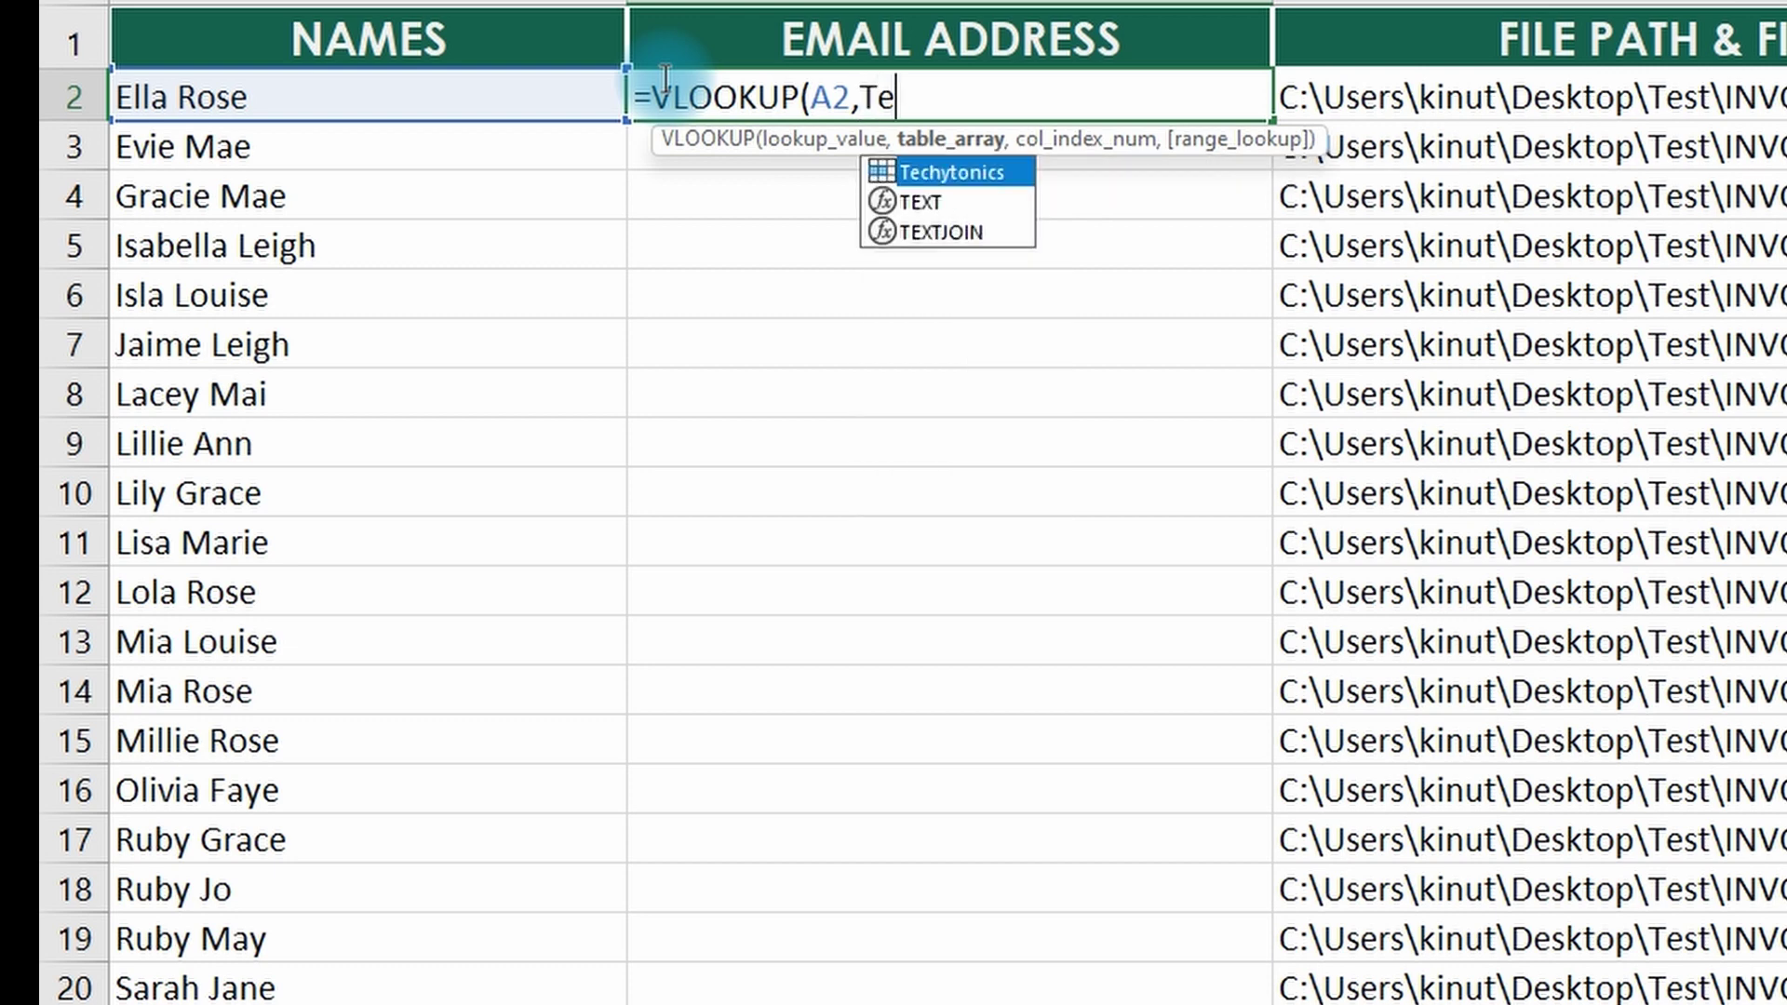
pyautogui.press('Tab')
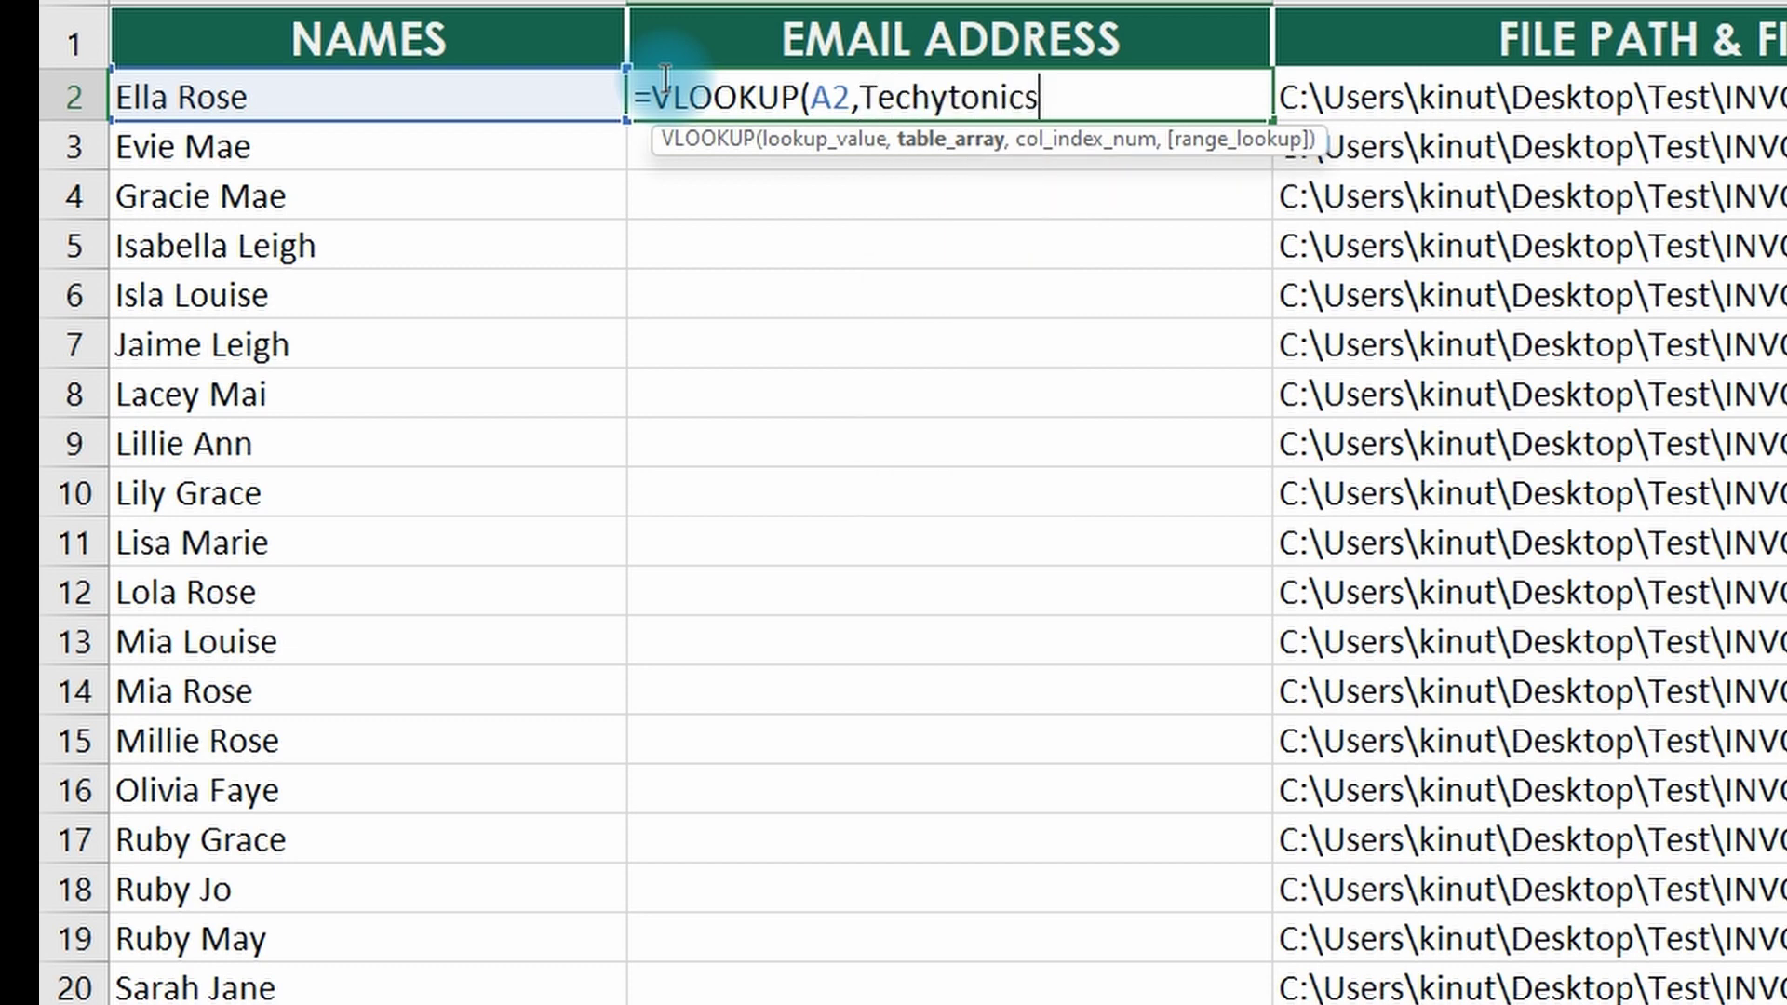
pyautogui.write(',')
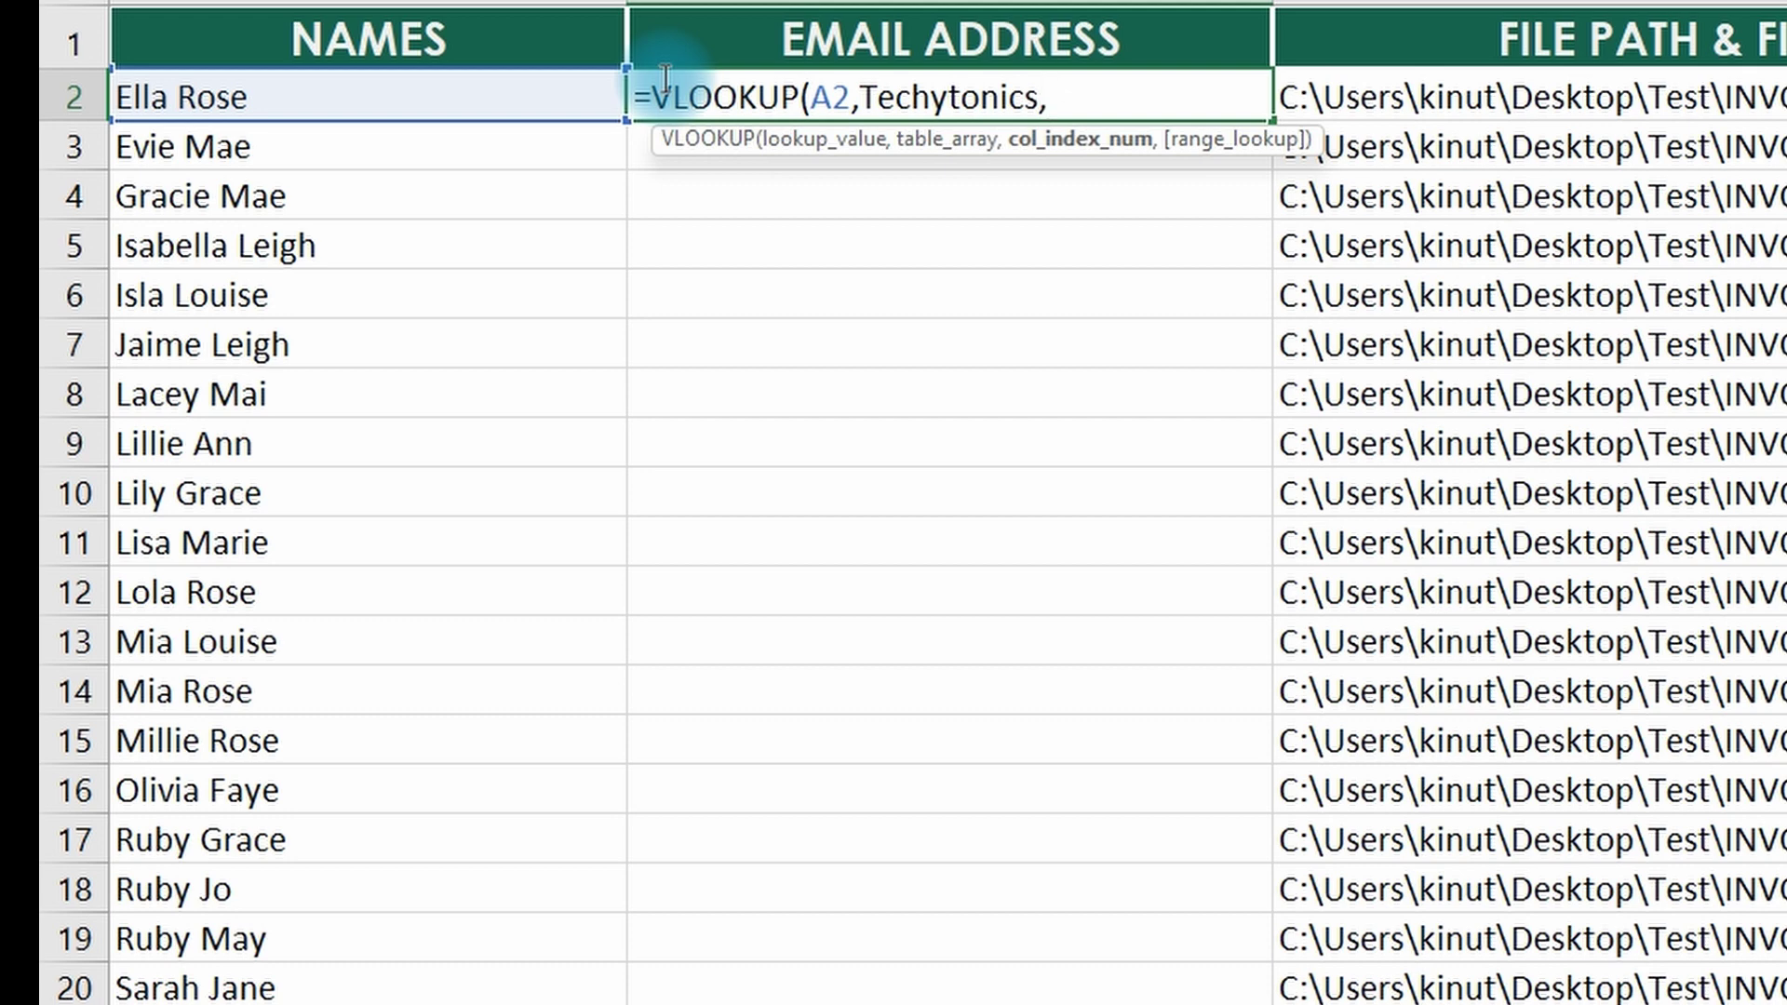
pyautogui.write('2,')
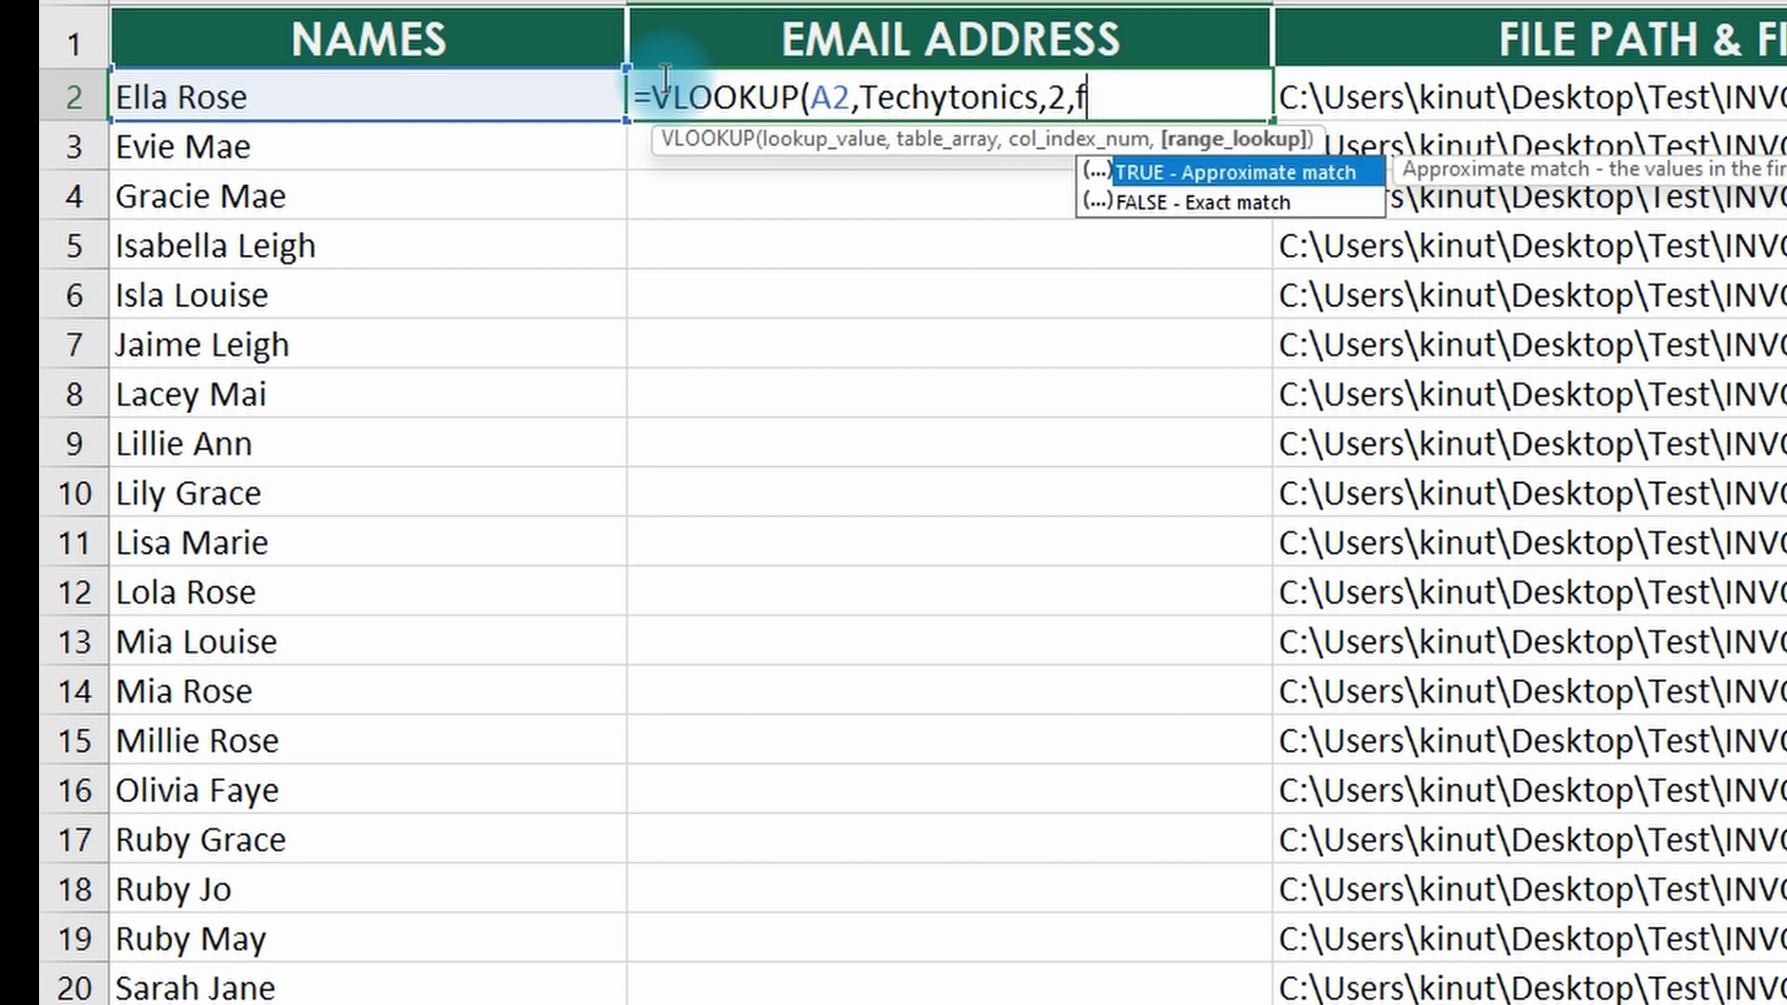
pyautogui.write('fe')
pyautogui.press('Down')
pyautogui.press('Tab')
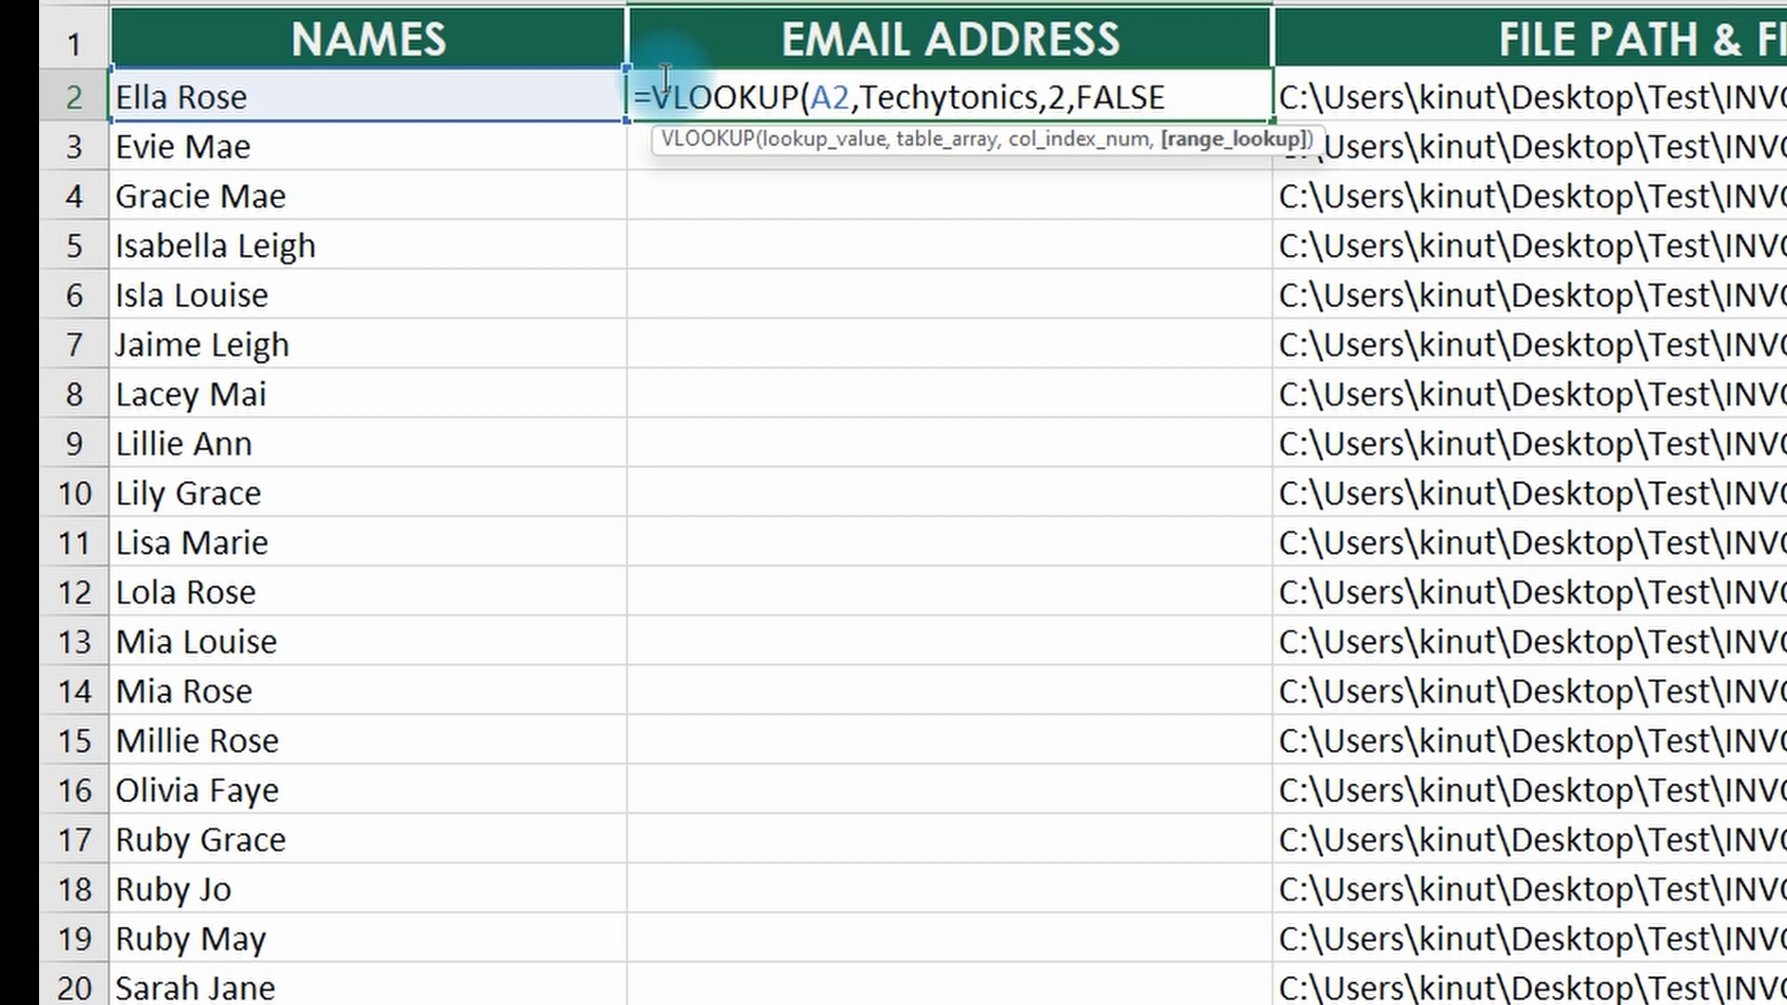
pyautogui.write(')')
pyautogui.press('Return')
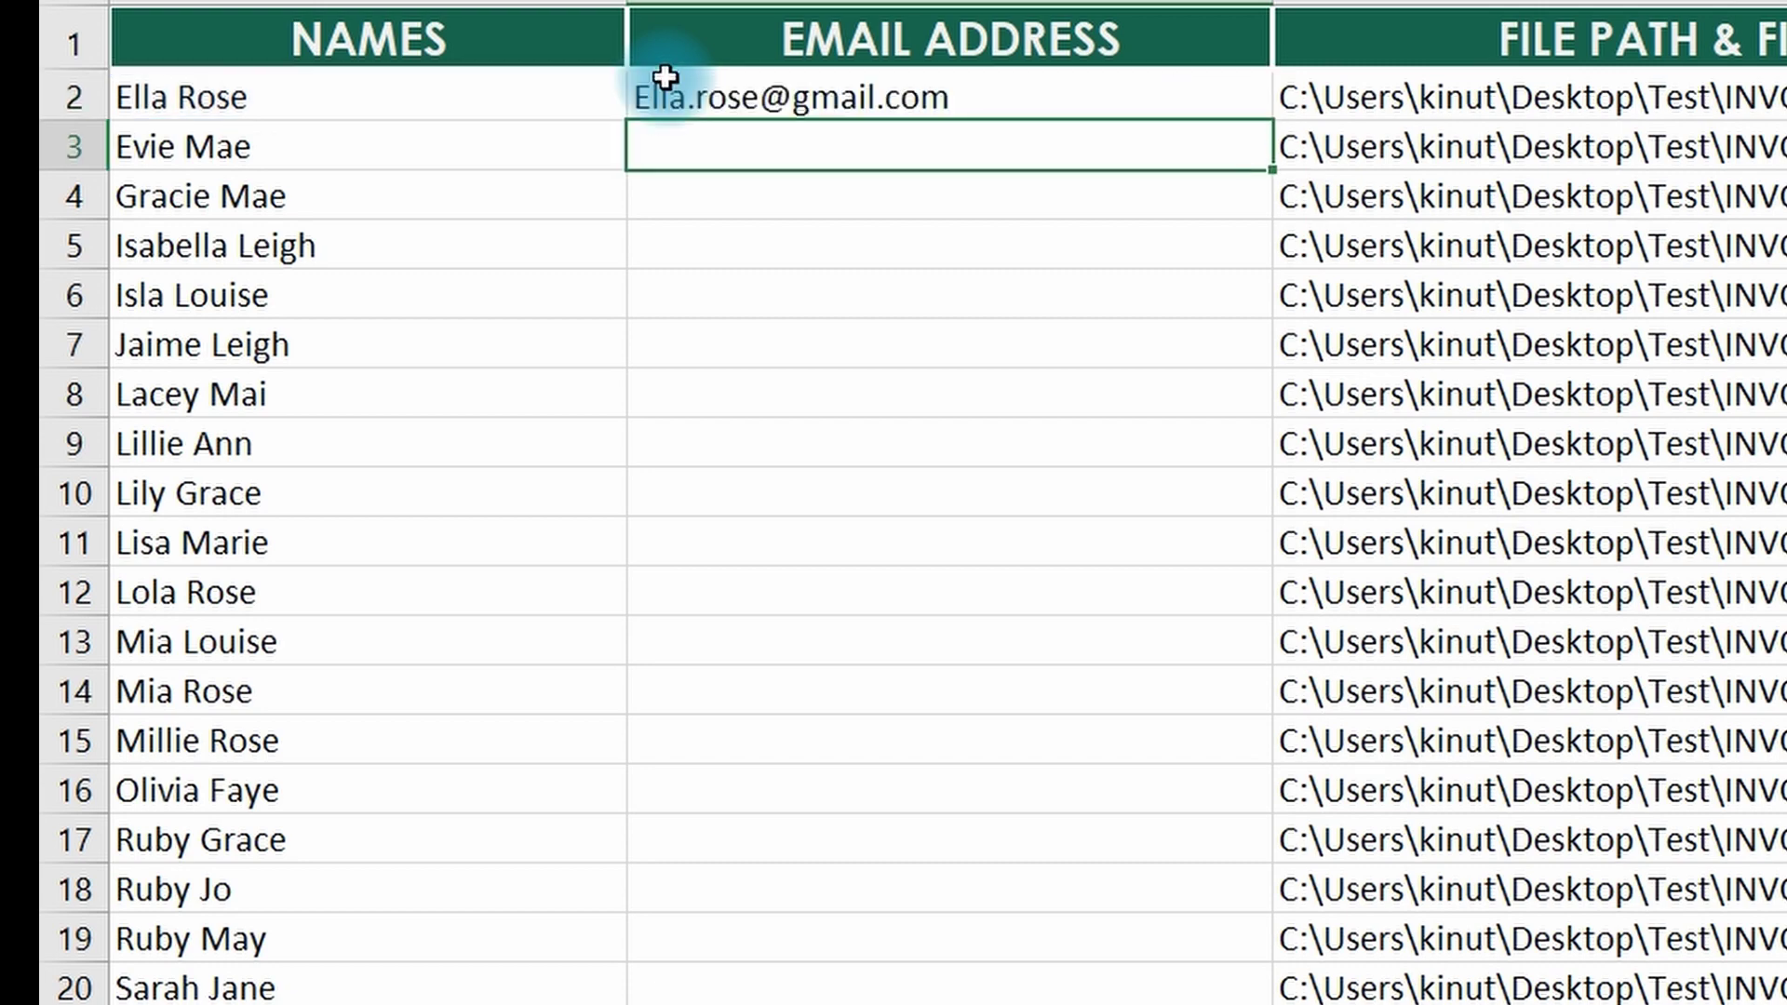
pyautogui.click(912, 97)
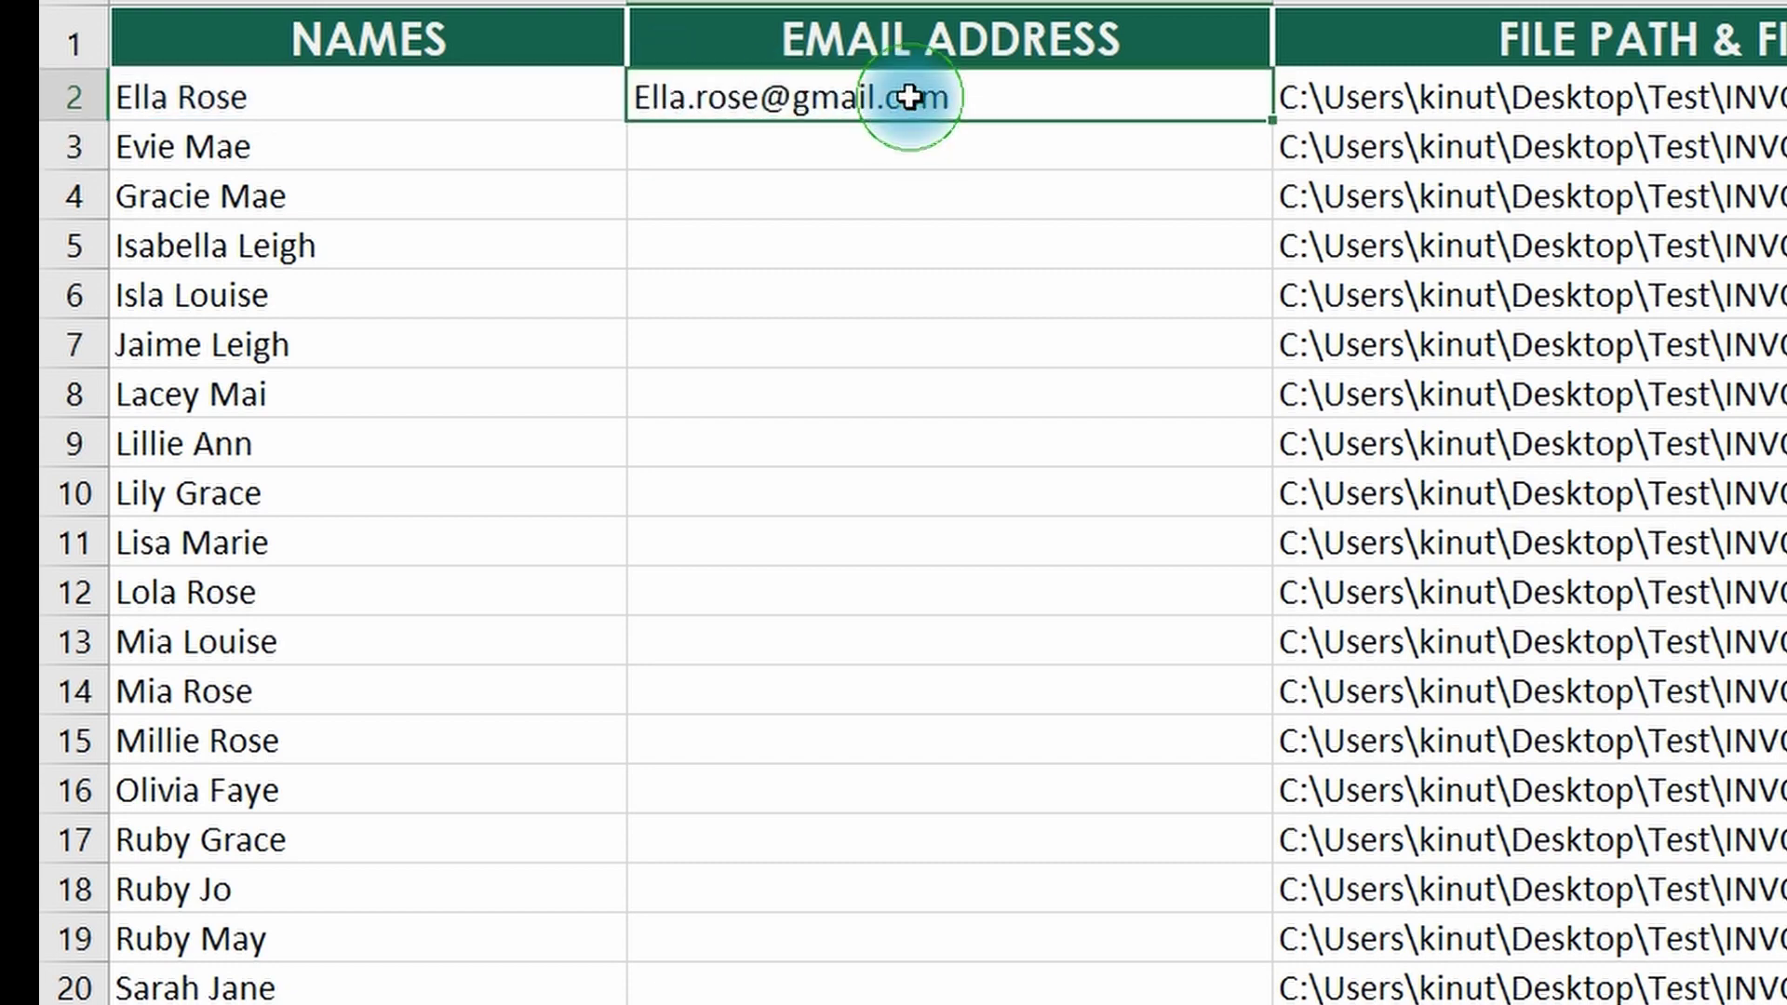
# - Fill B2's VLOOKUP down to row 31, check the Data sheet, then open the Email sheet
pyautogui.doubleClick(1277, 121)
pyautogui.scroll(-6, 778, 607)
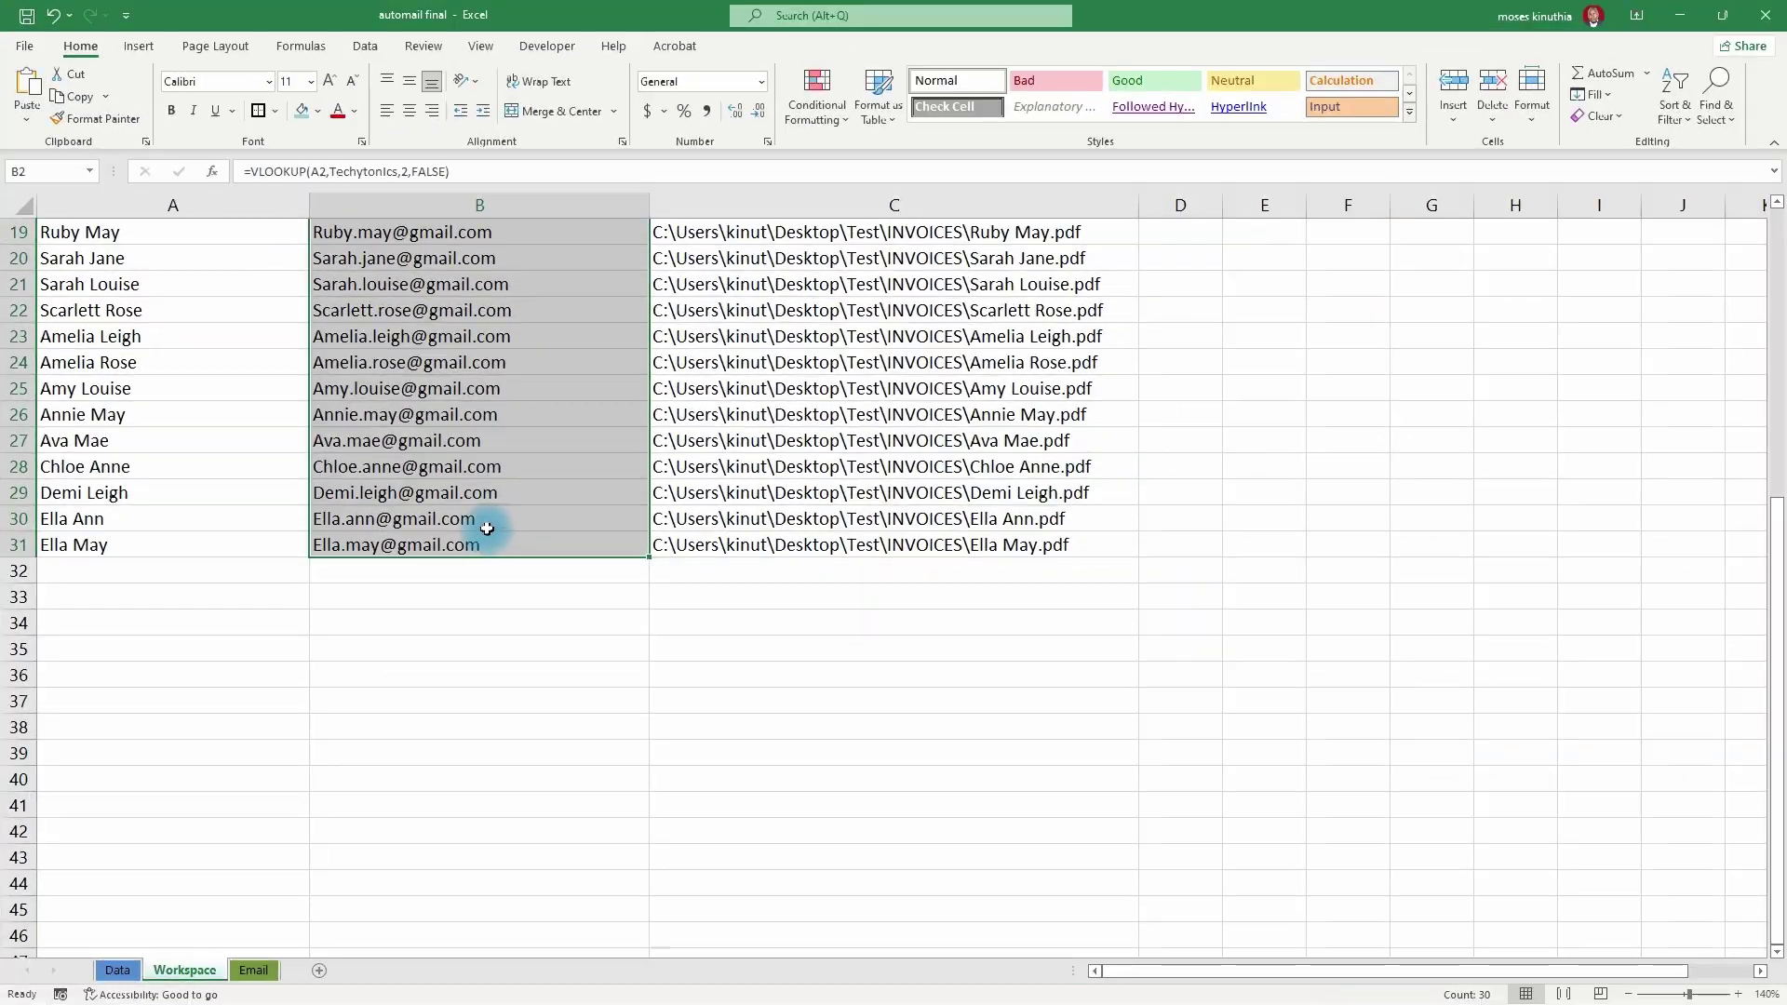
pyautogui.scroll(5, 524, 541)
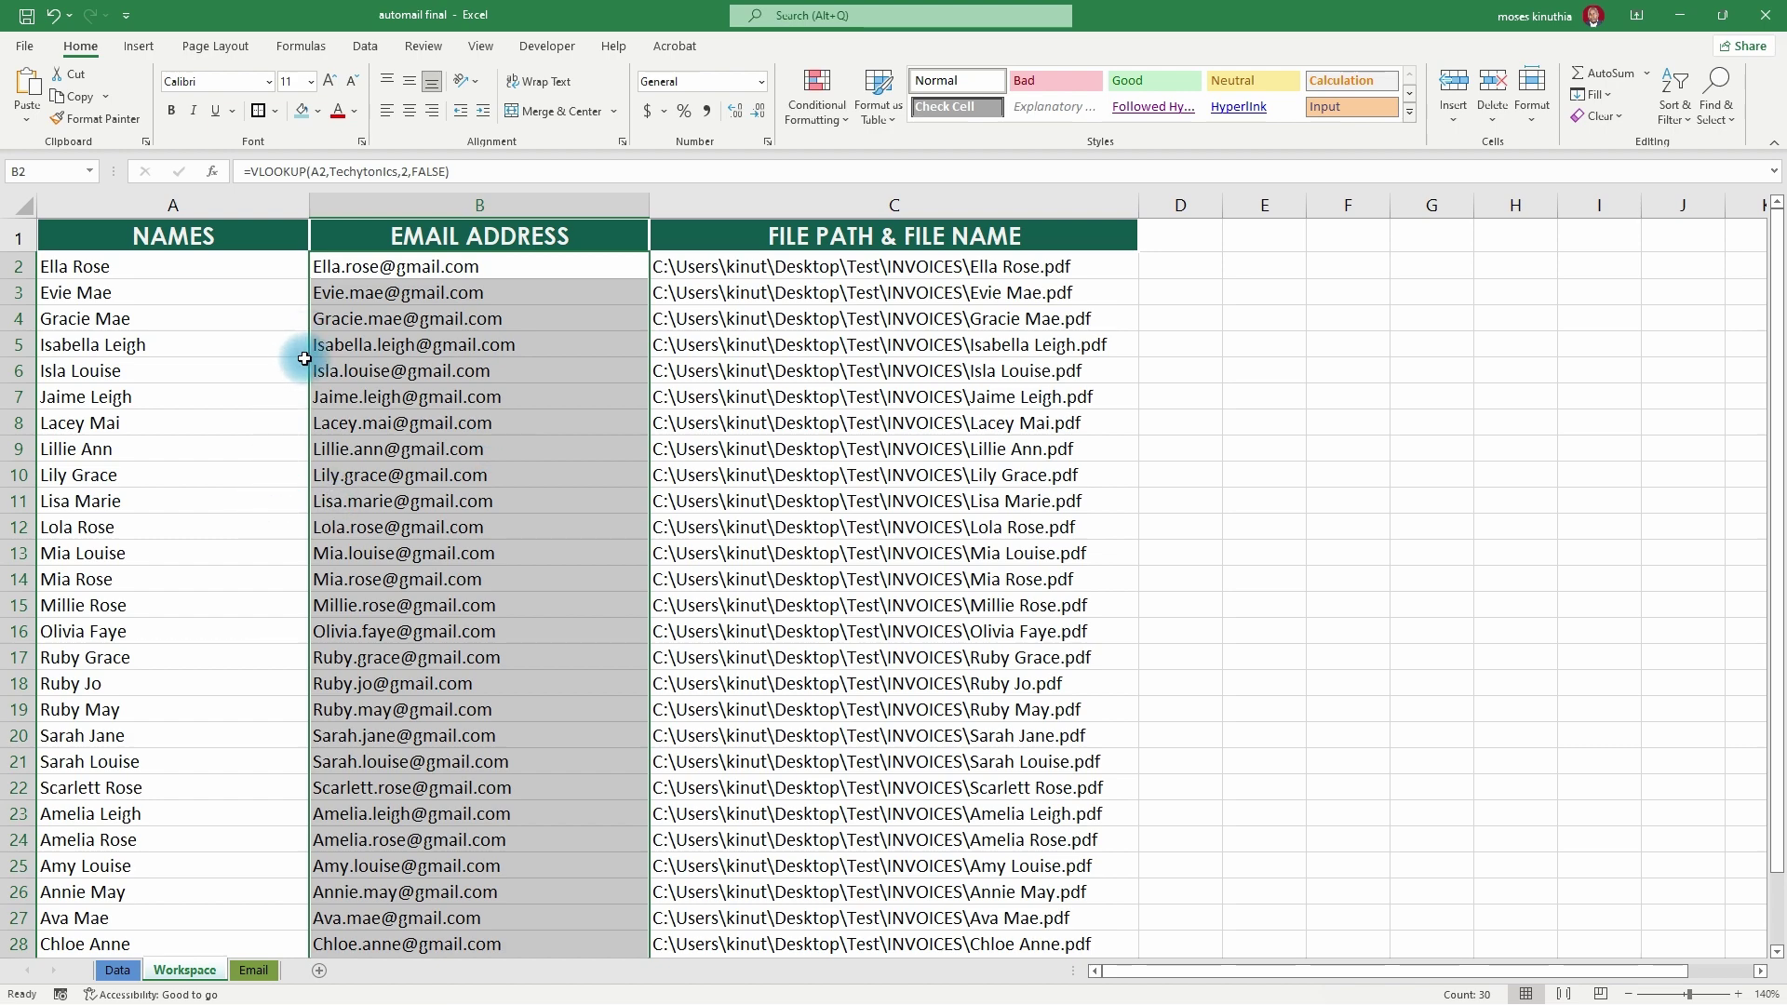
pyautogui.hotkey('ctrl', '[')
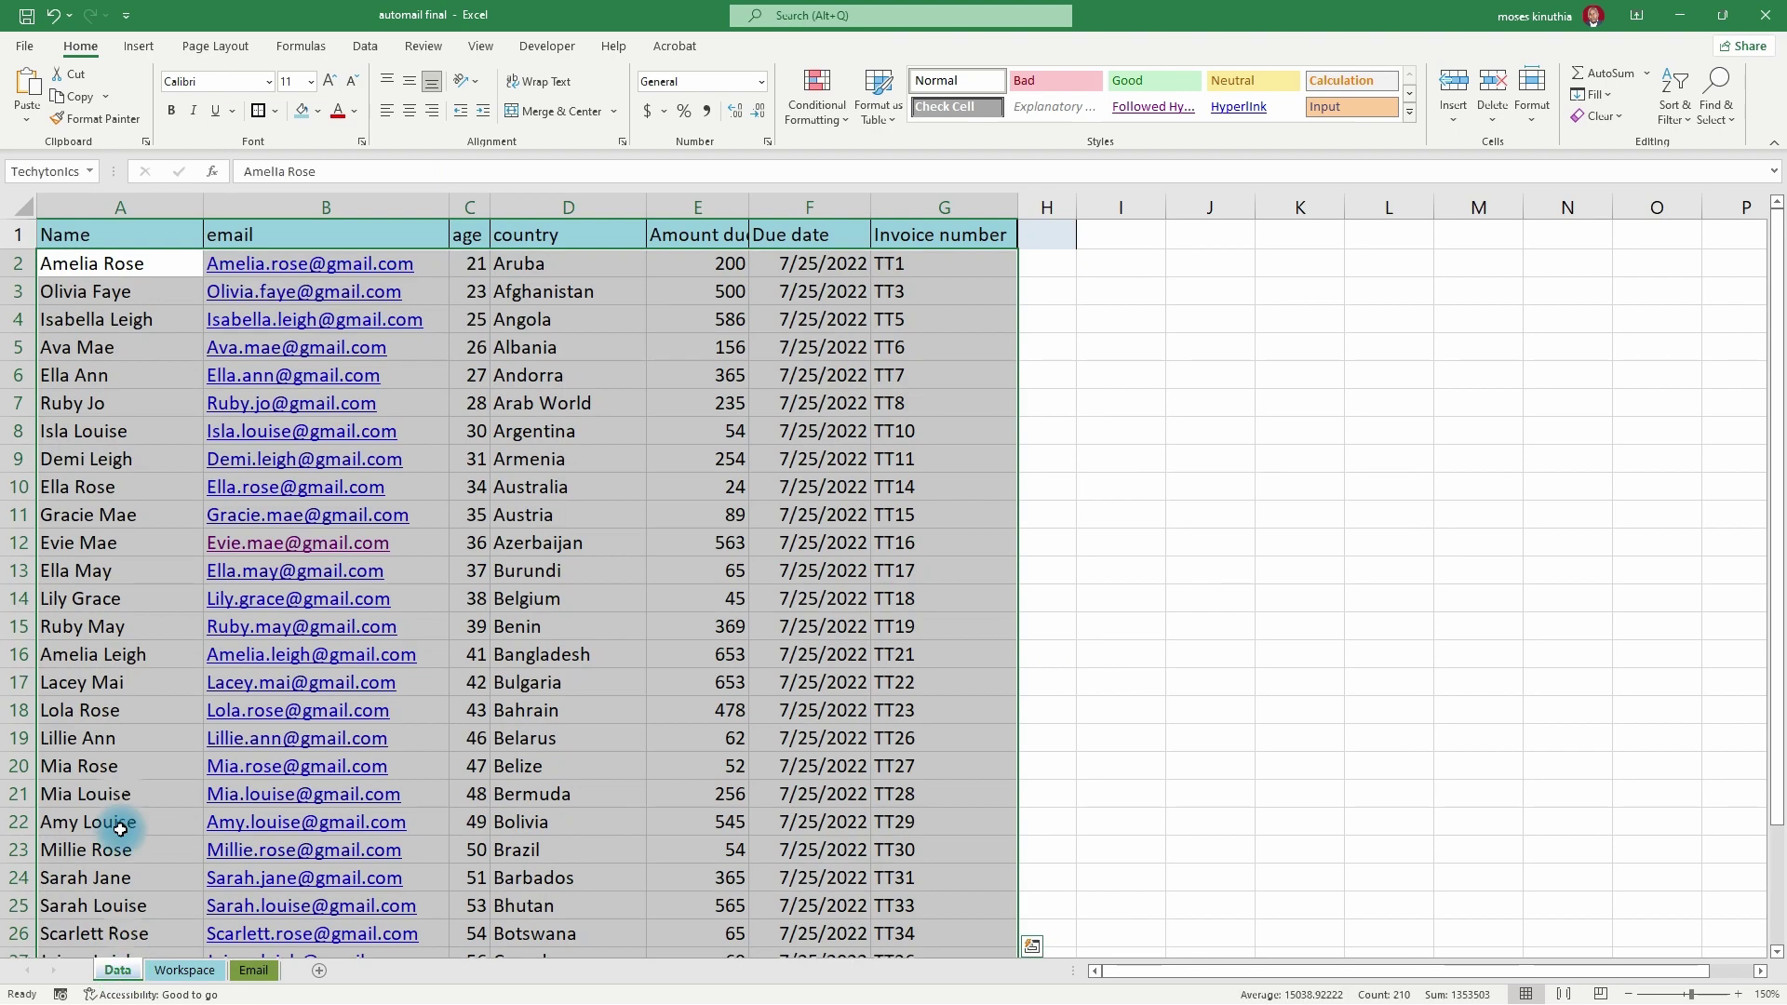
pyautogui.click(185, 971)
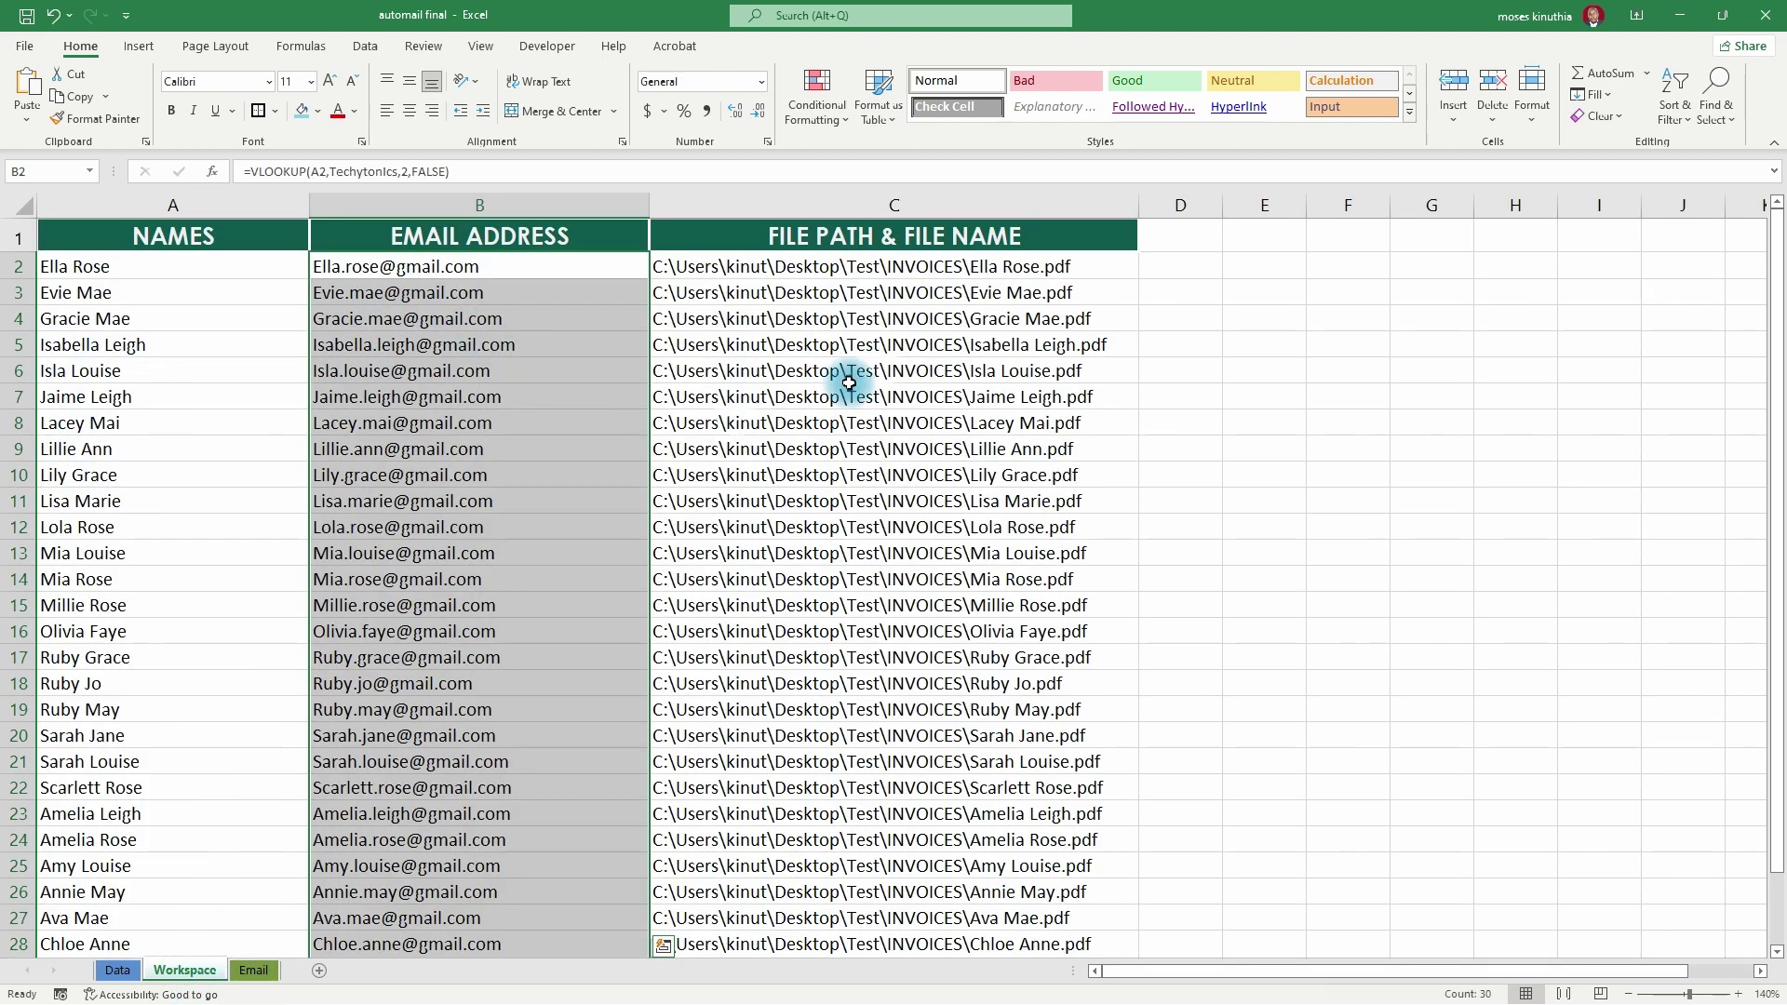
pyautogui.click(233, 973)
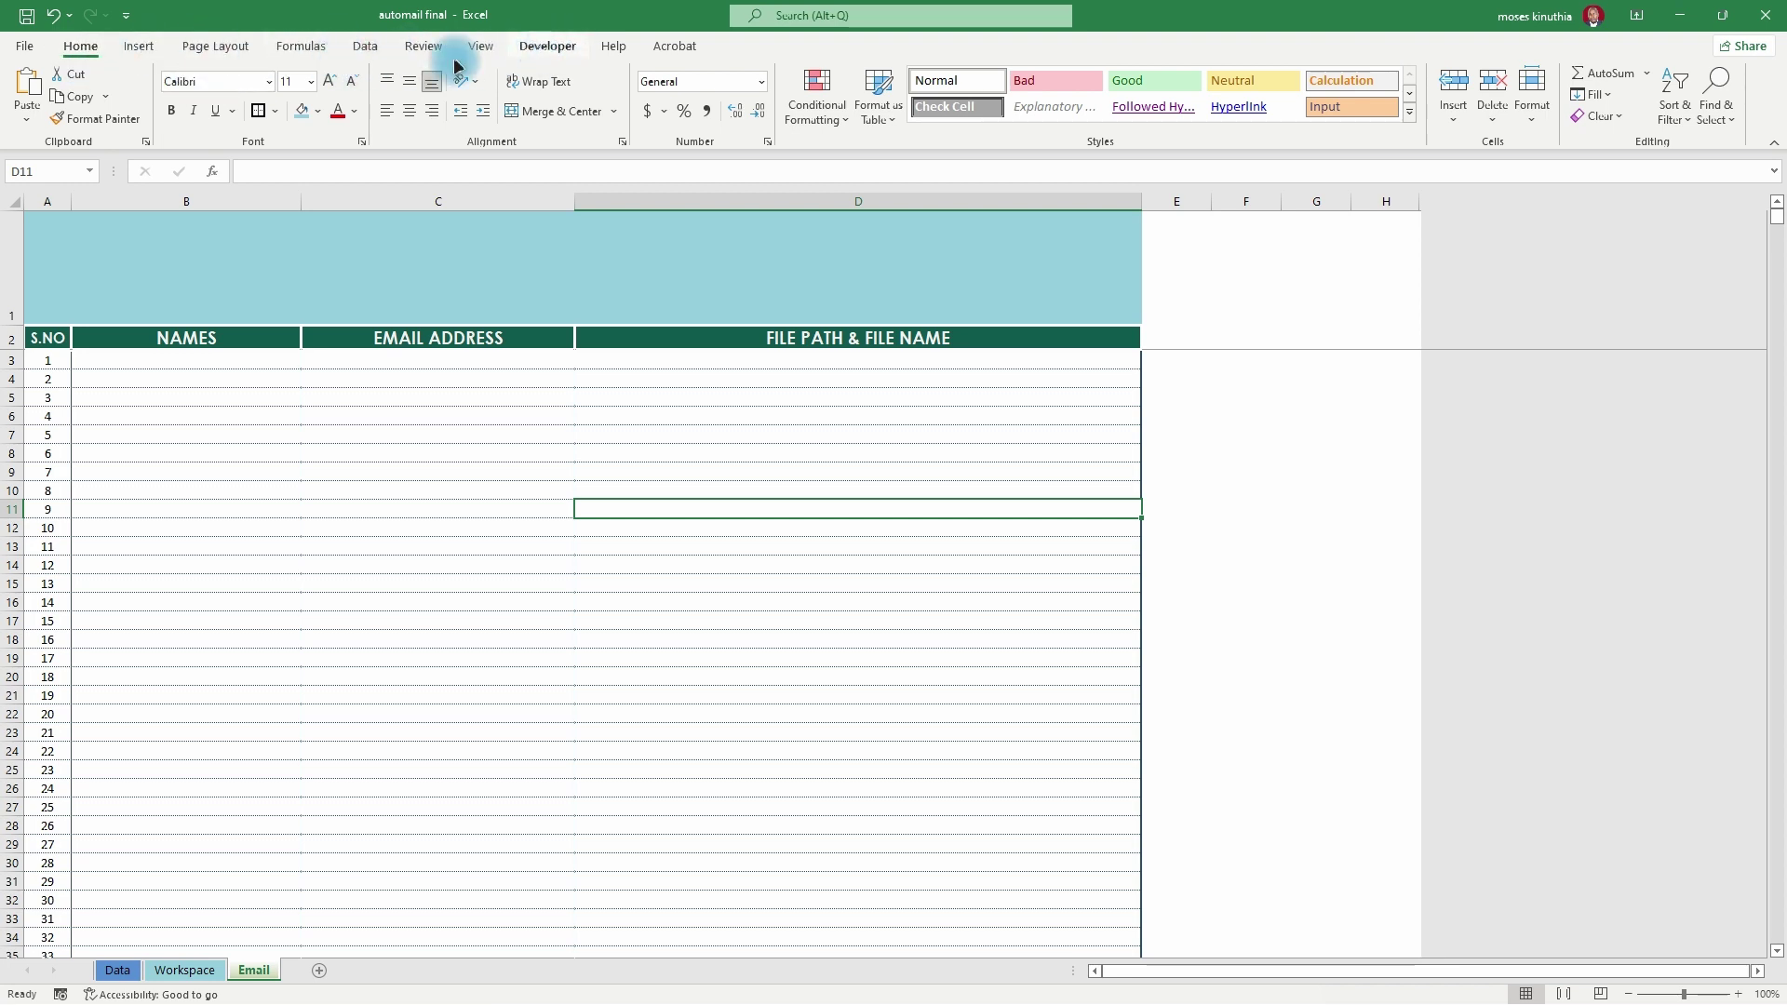
# - Keep the Developer tab ticked in Excel Options' Customize Ribbon
pyautogui.click(24, 46)
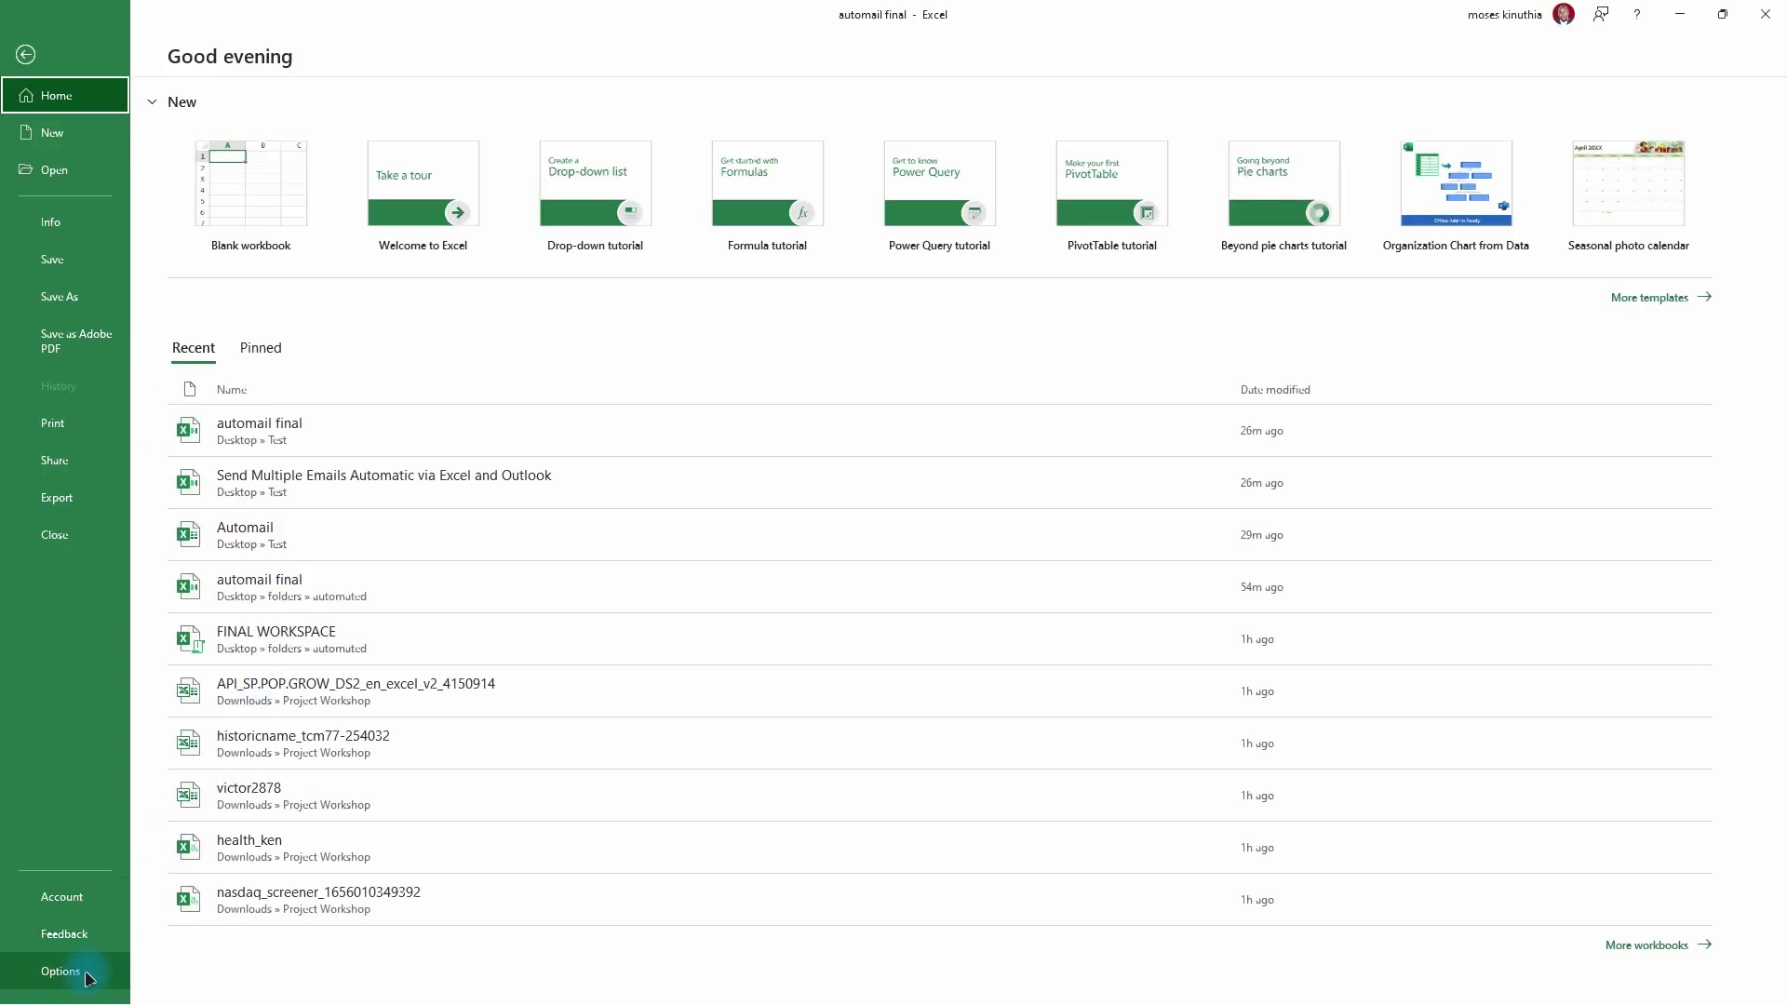
pyautogui.click(121, 971)
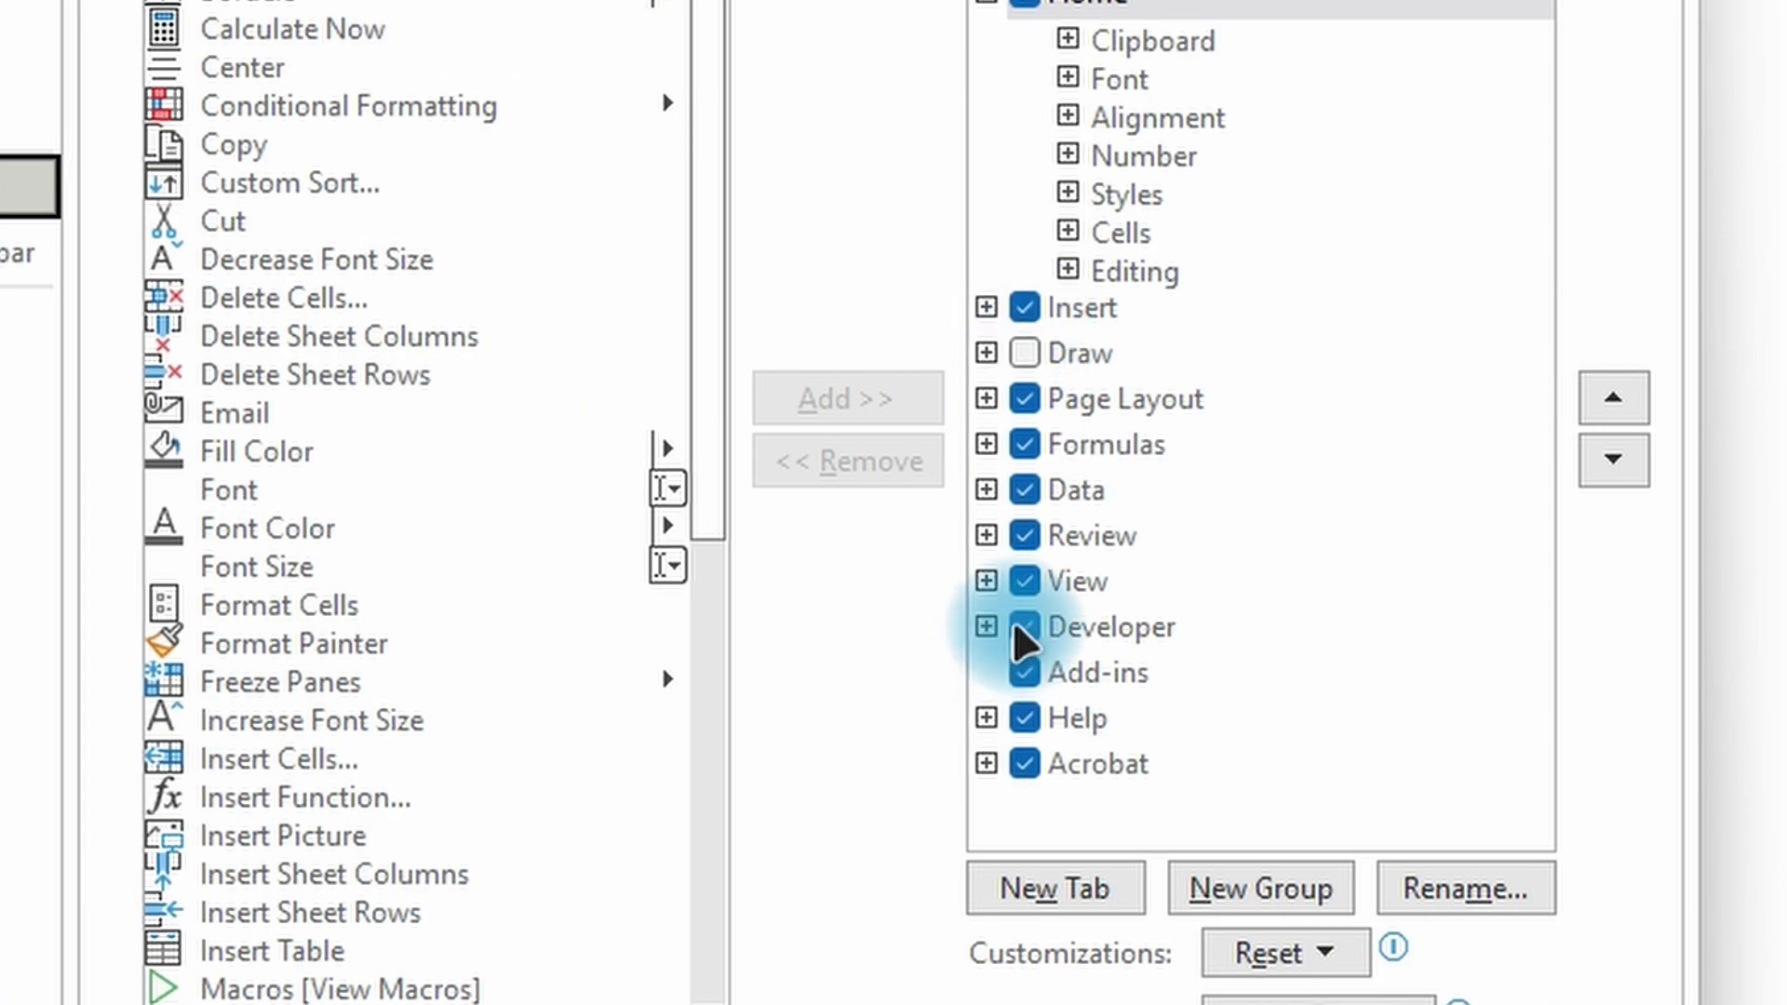
pyautogui.click(1024, 627)
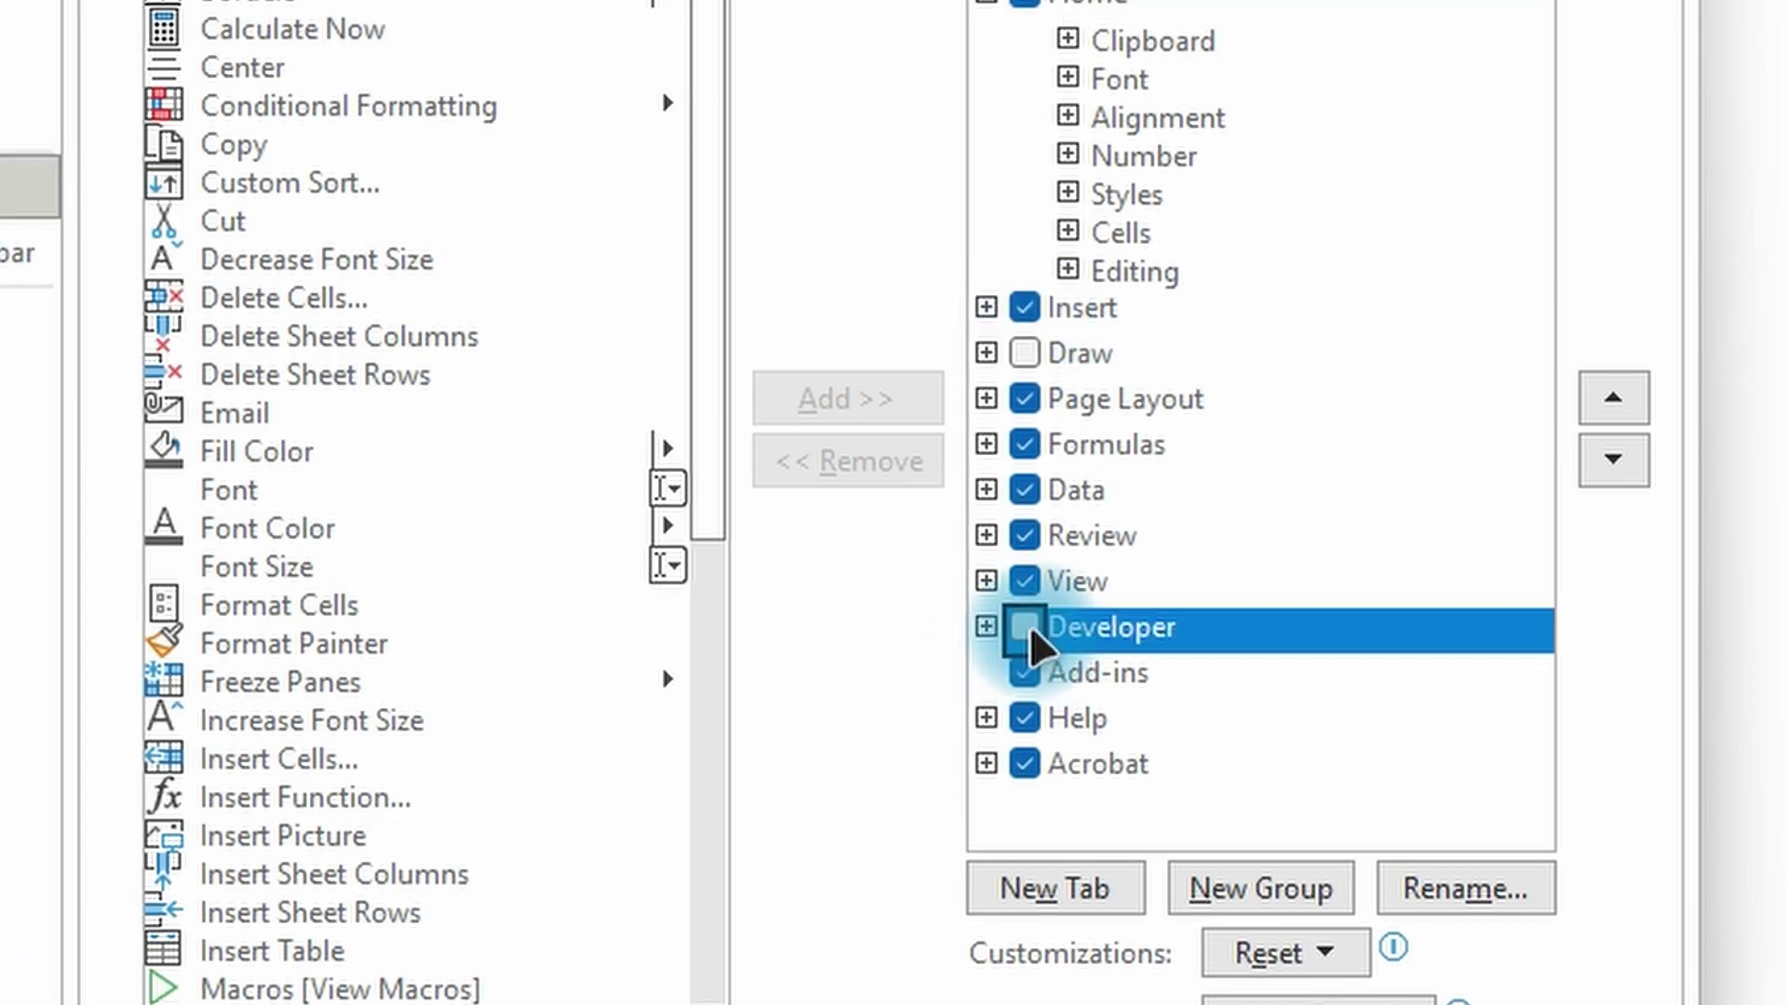
pyautogui.click(1029, 628)
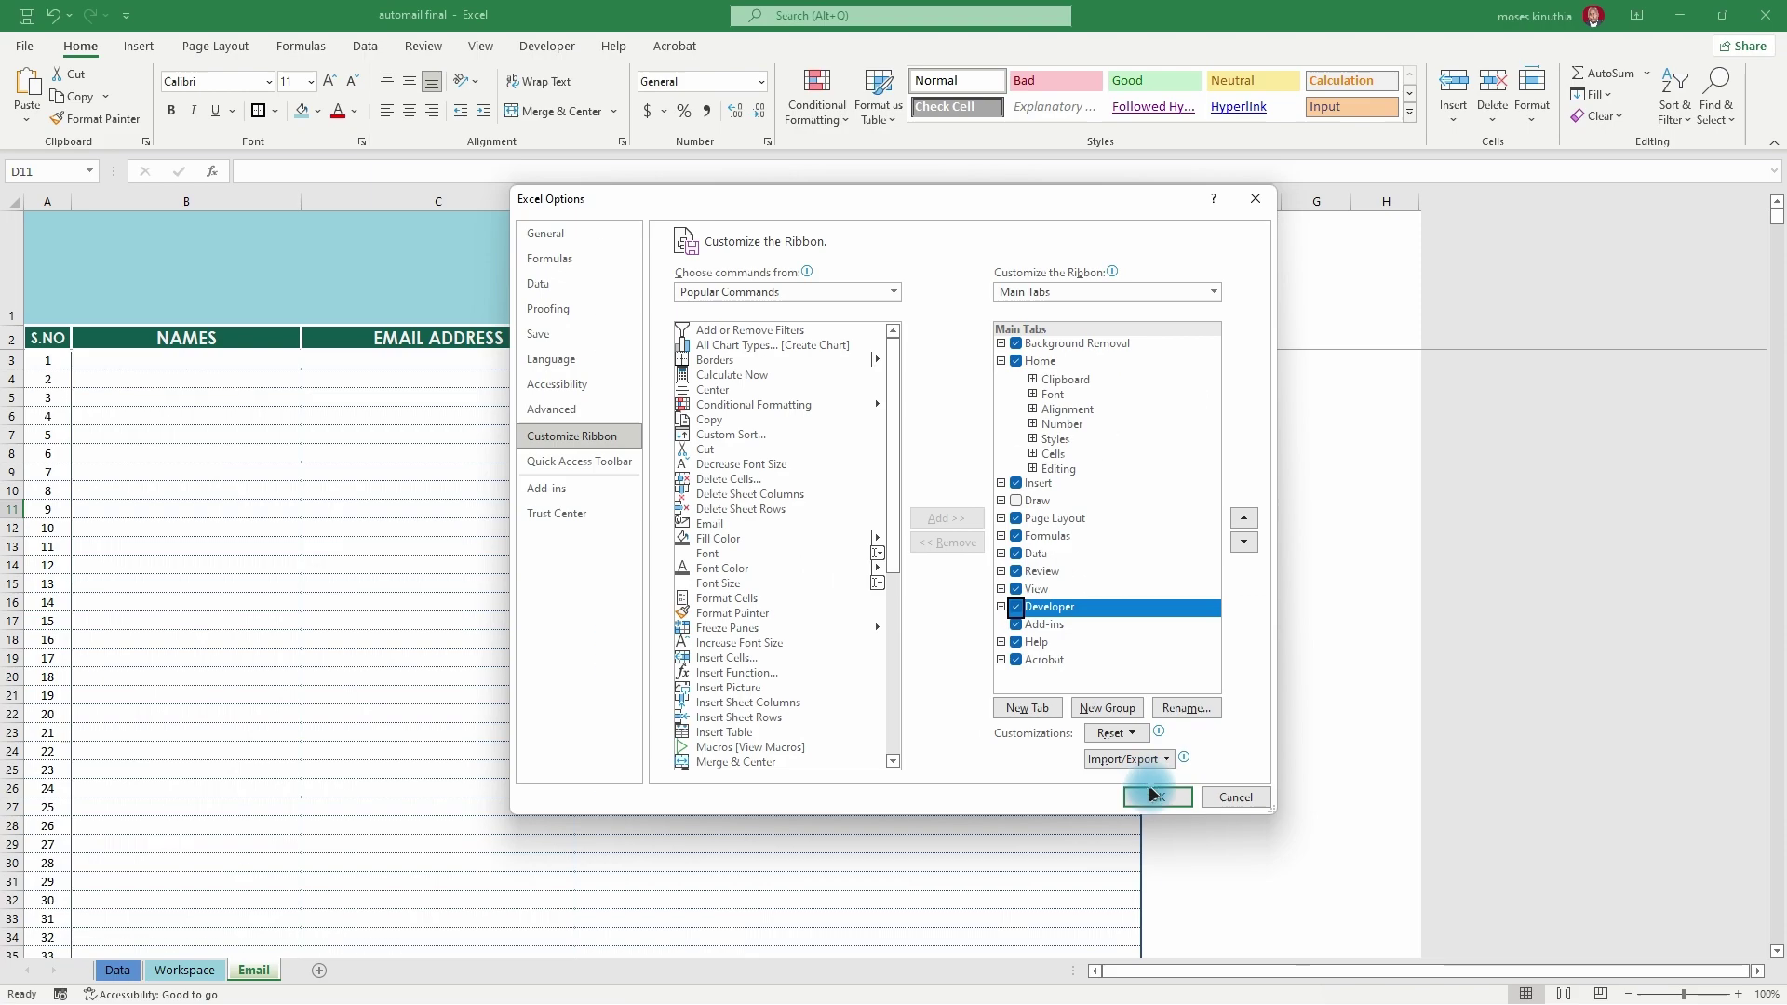
# - Enable all VBA macros and trust VBA project access in Trust Center Macro Settings
pyautogui.click(558, 514)
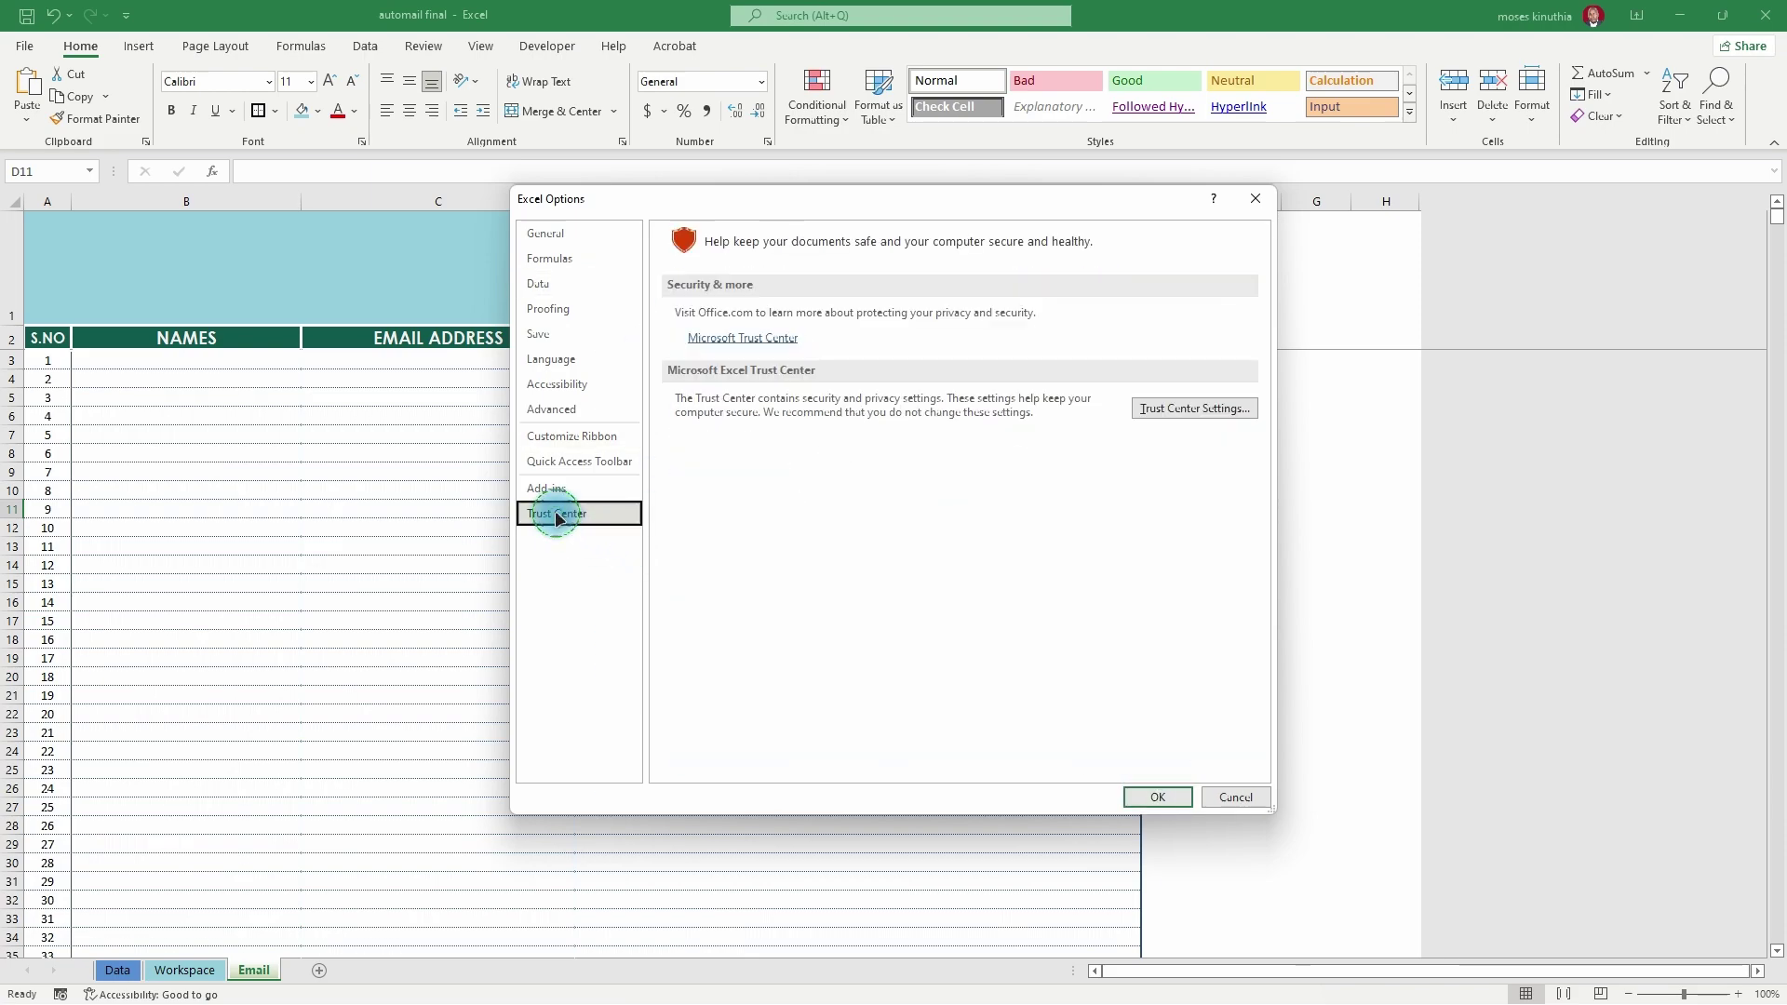
pyautogui.click(1215, 409)
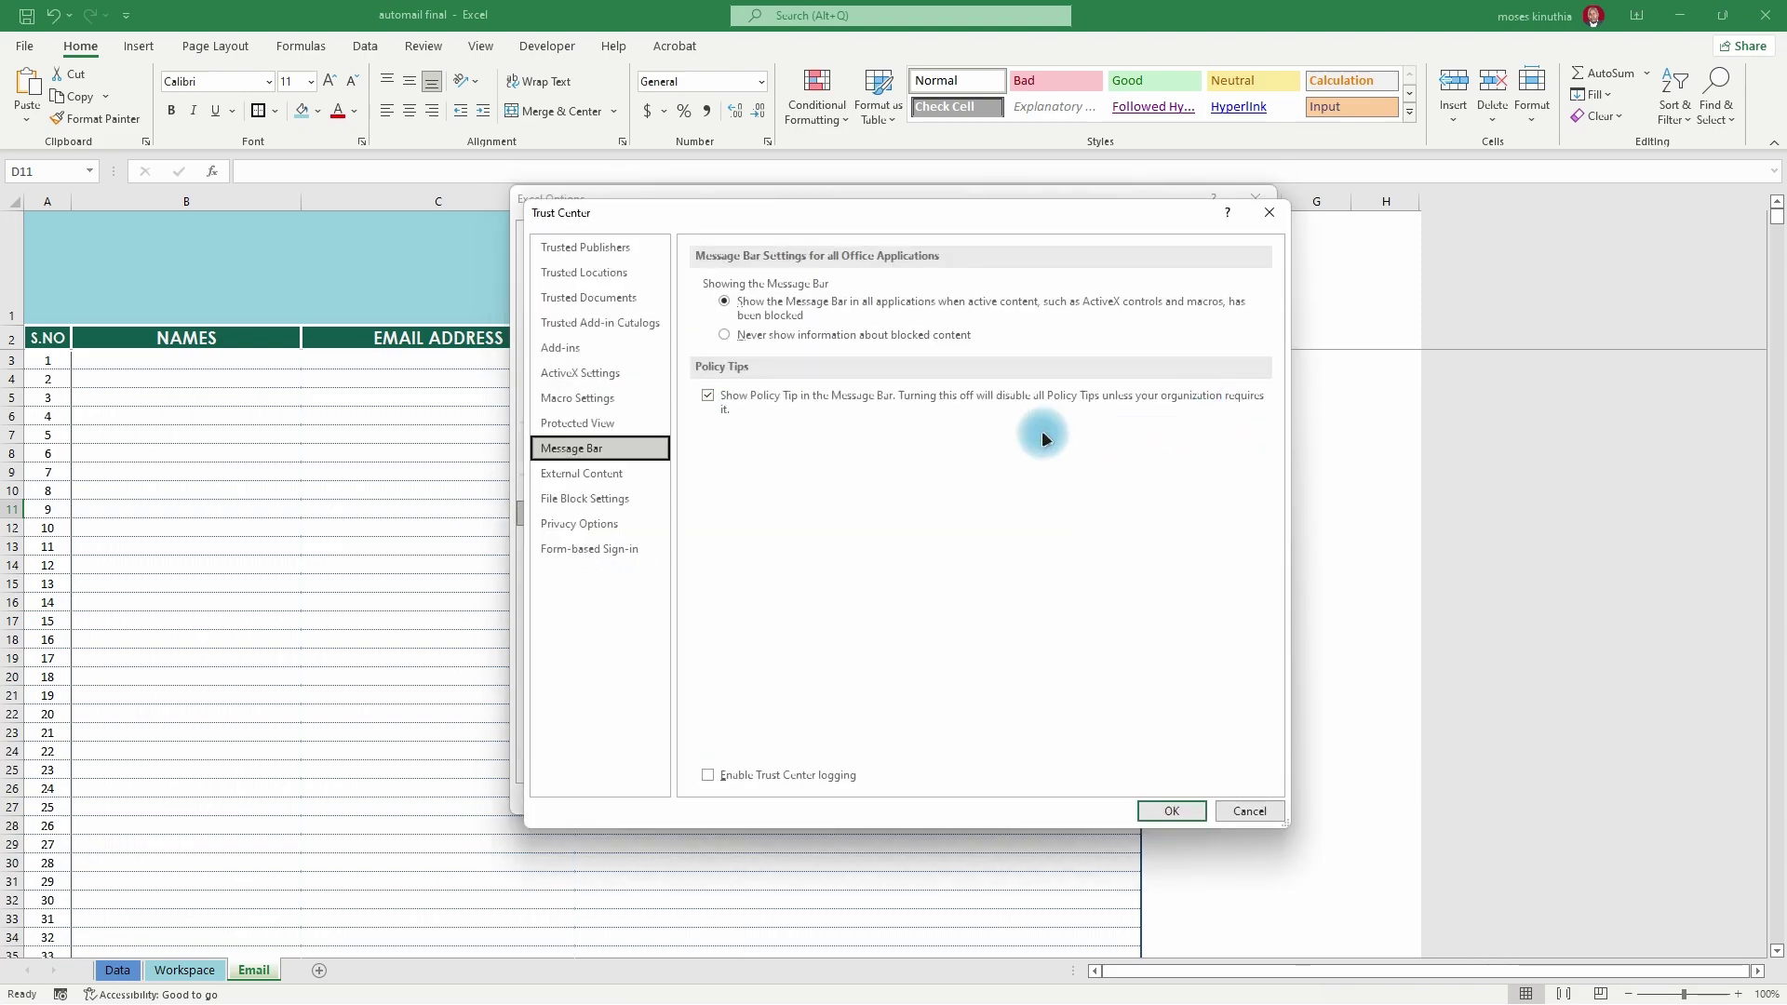
pyautogui.click(577, 397)
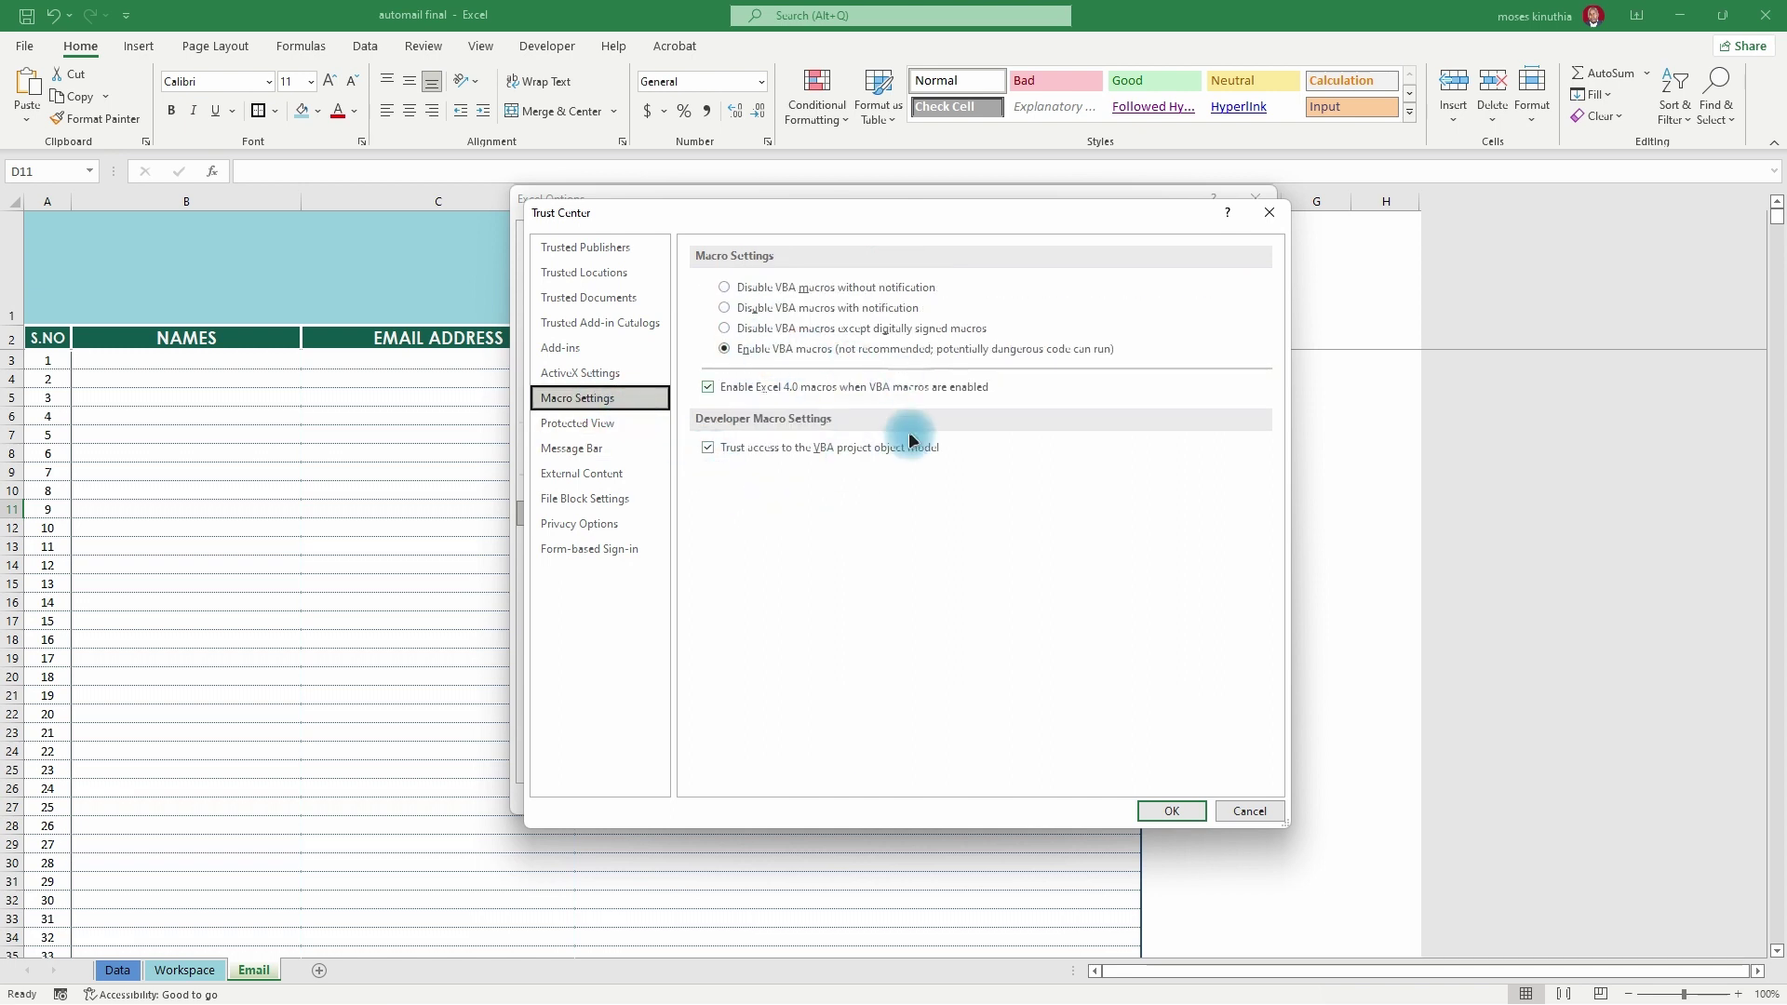
pyautogui.click(1175, 813)
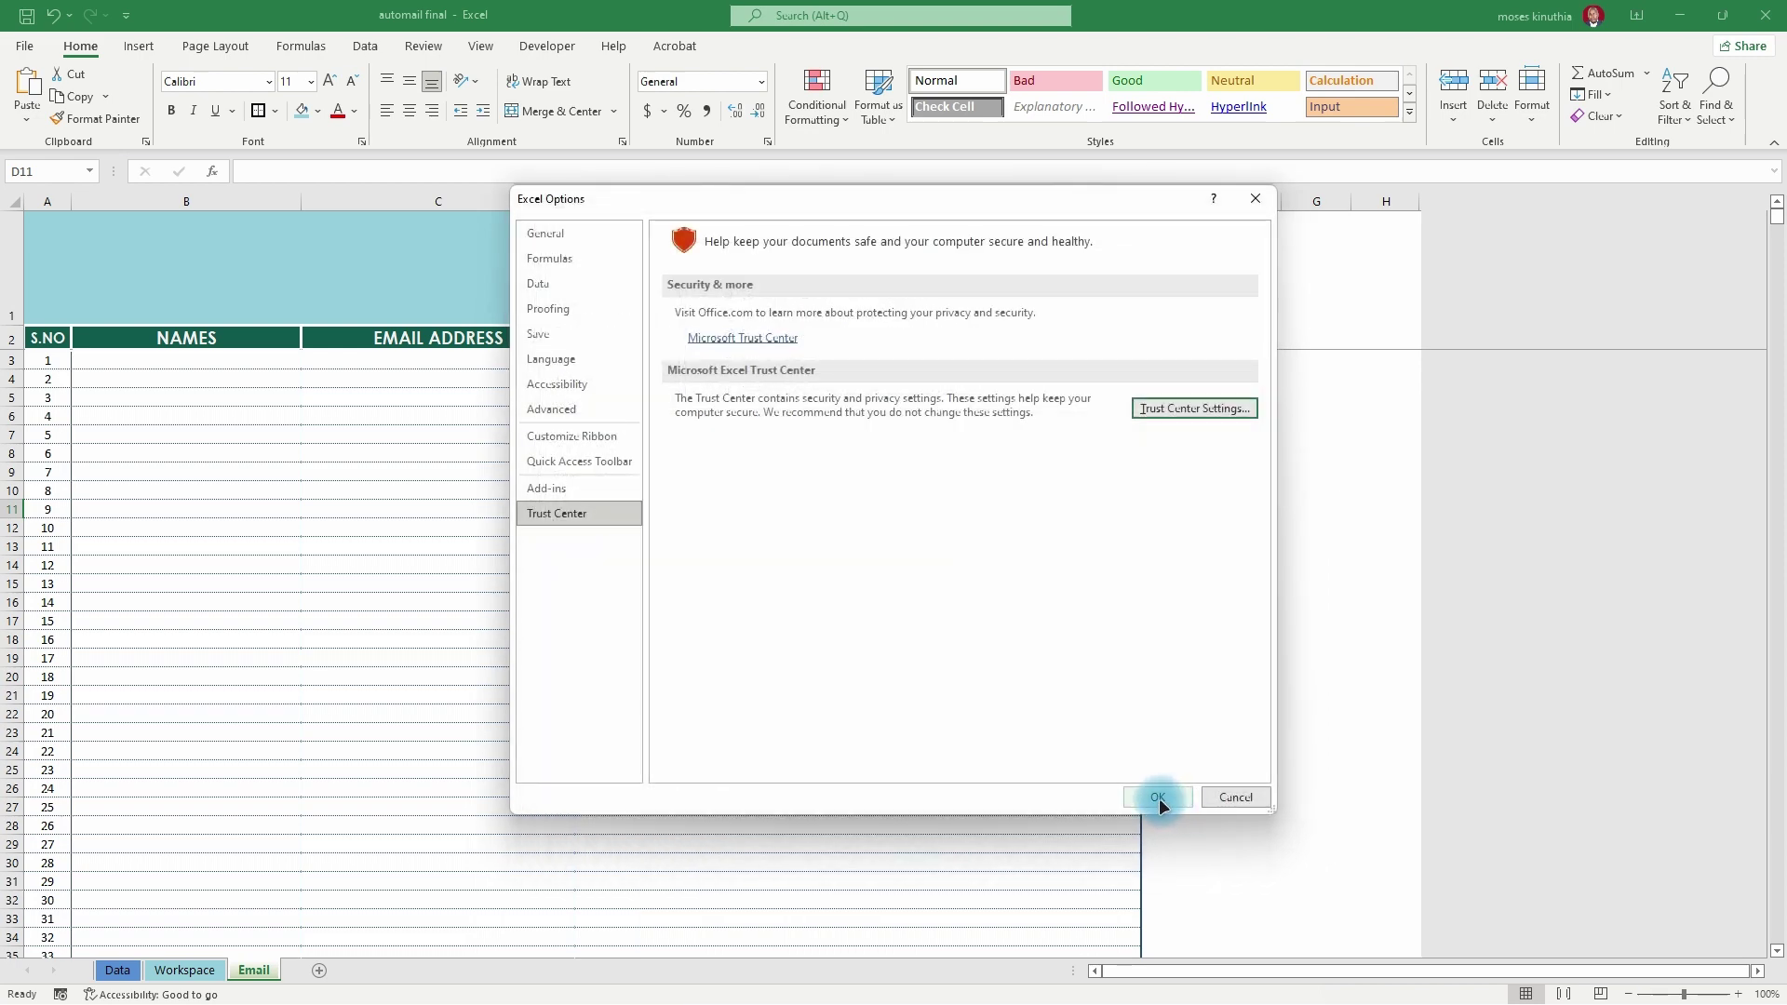
pyautogui.click(1158, 797)
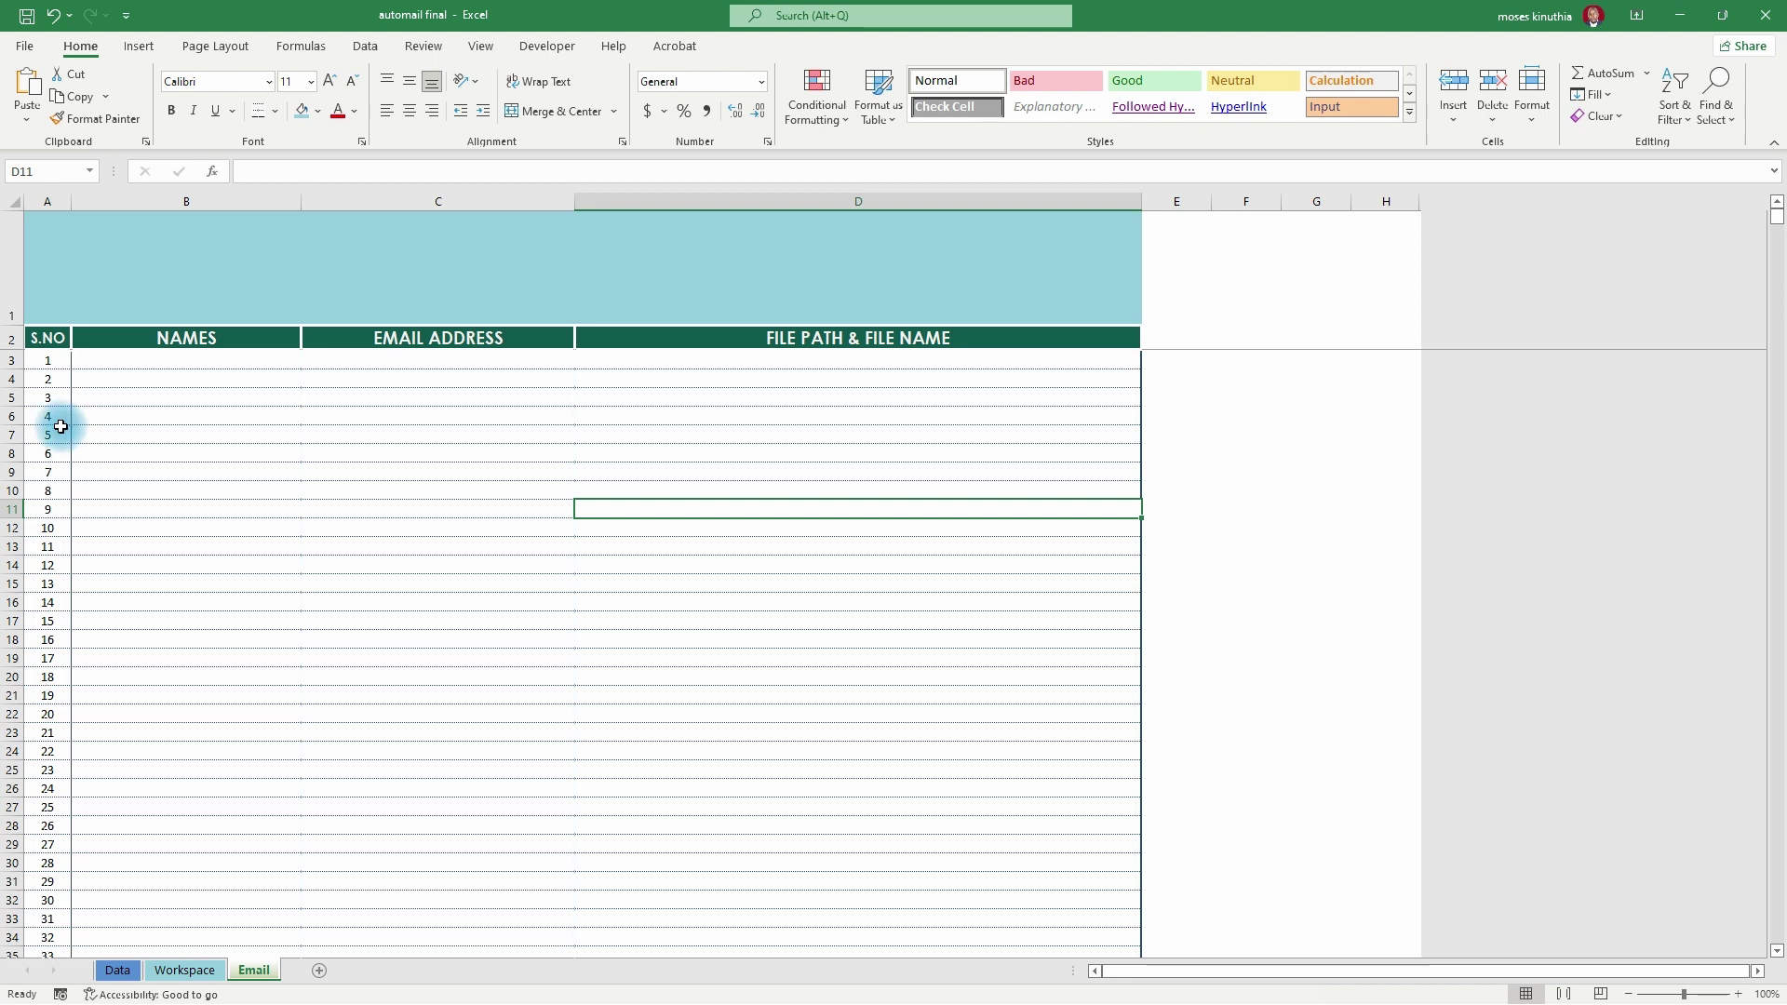
# - Open the Send_Files macro in the VBA editor from the Developer tab's Macros list
pyautogui.click(547, 46)
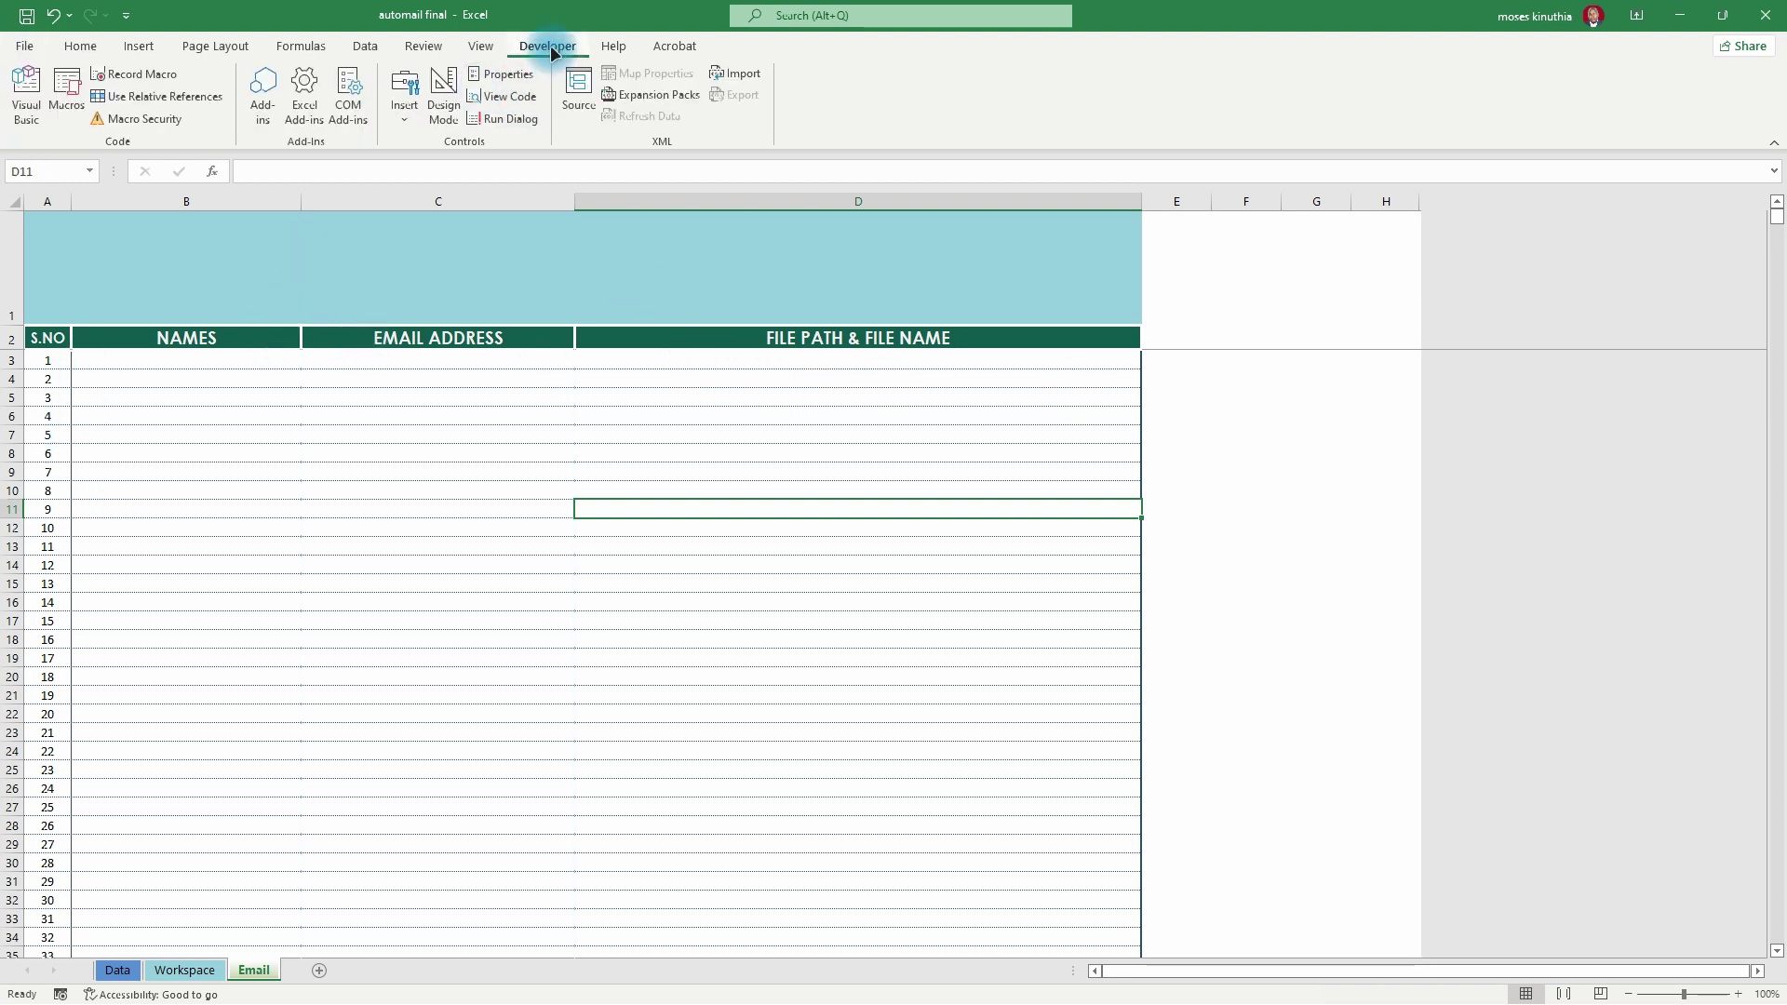
pyautogui.click(67, 93)
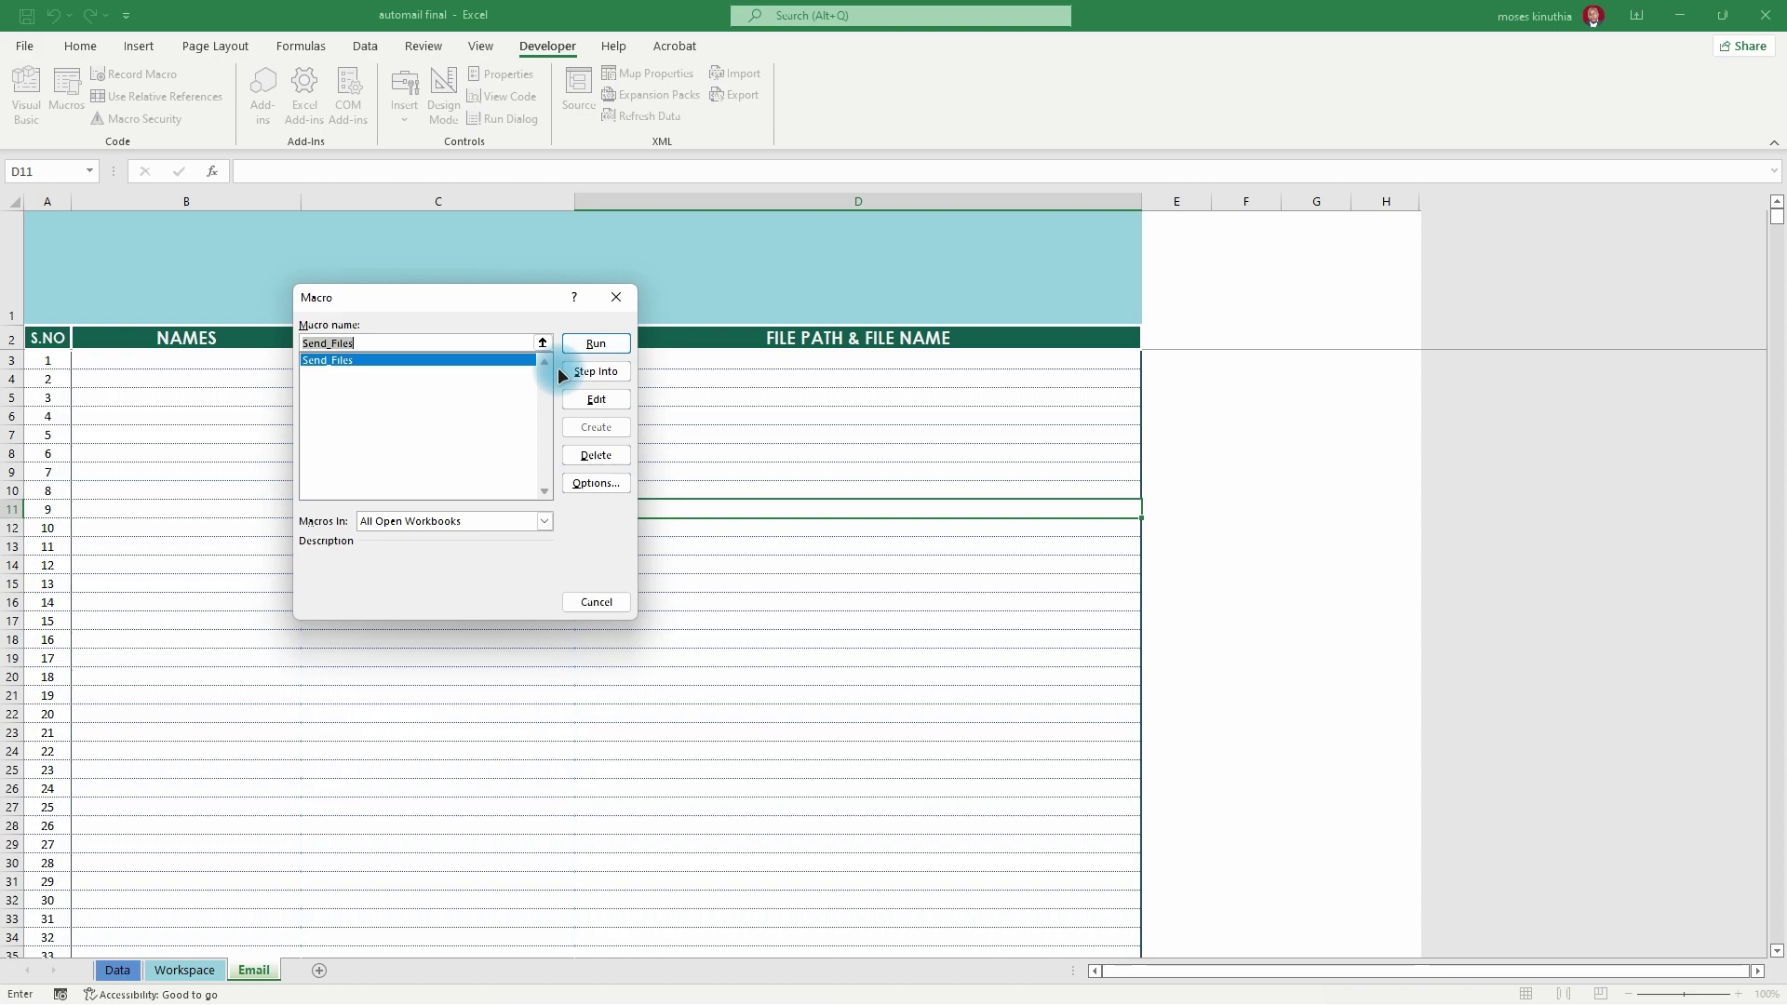
pyautogui.click(597, 401)
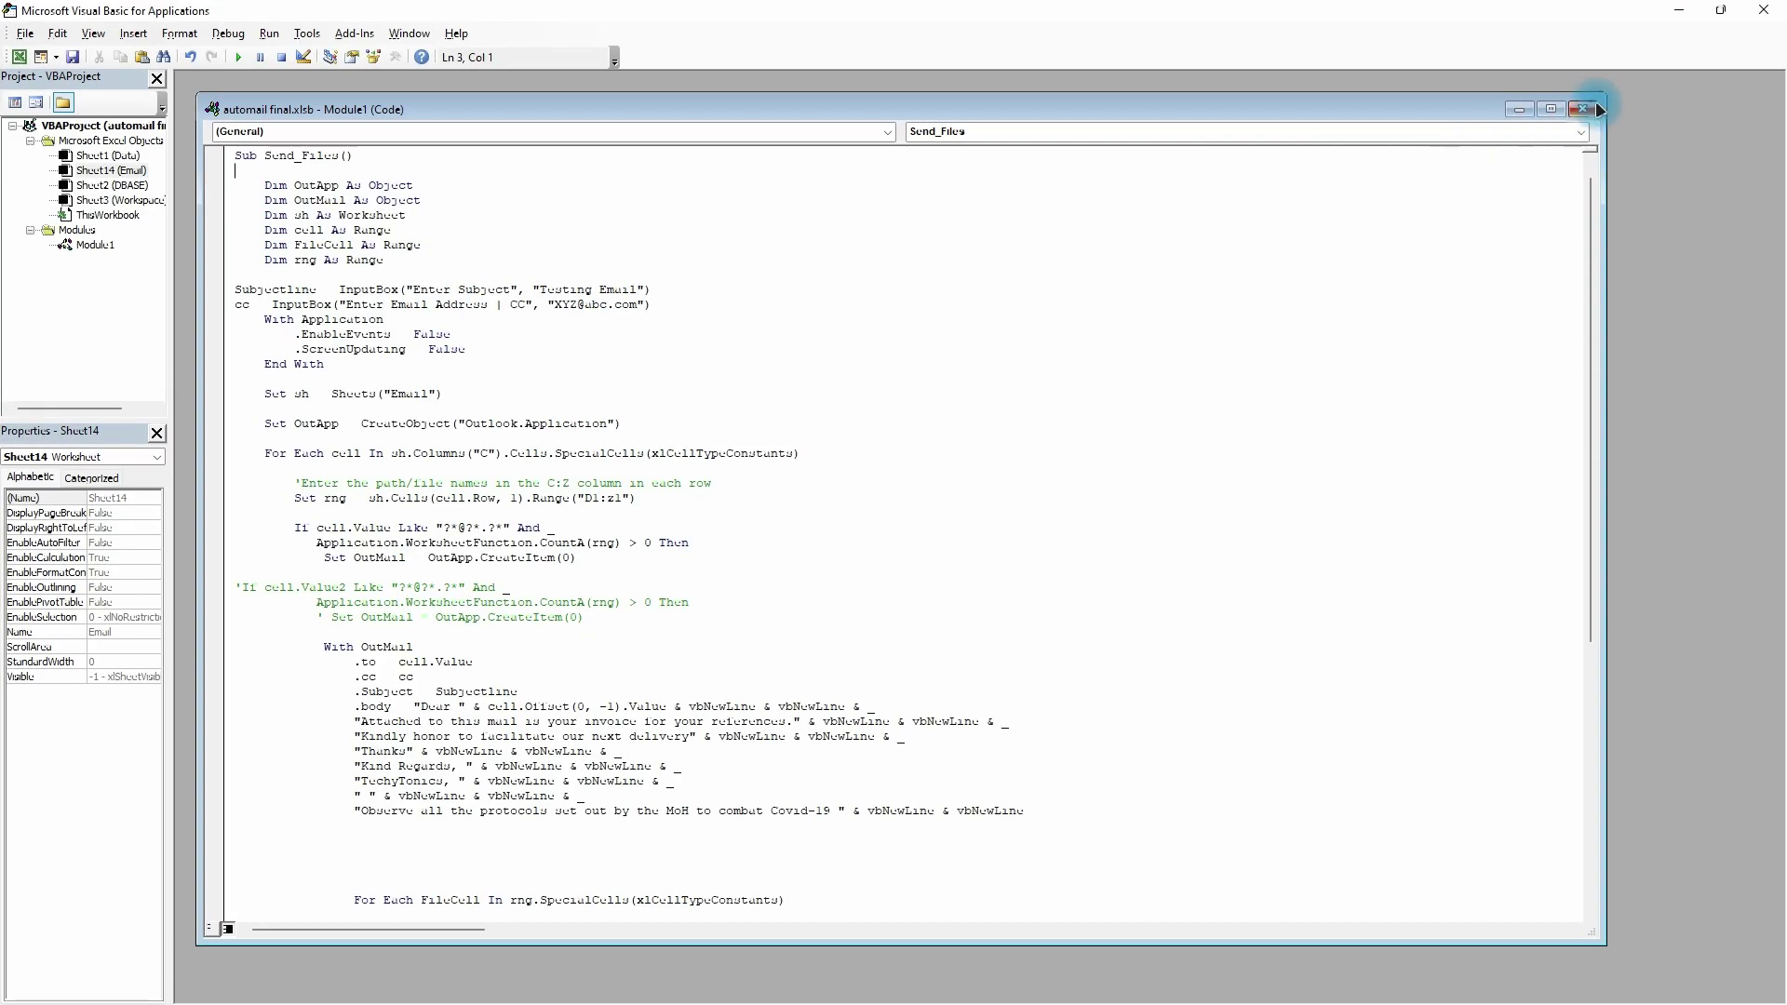
# - Restore the Module1 code window to a smaller size
pyautogui.moveTo(1603, 90); pyautogui.dragTo(1095, 231)
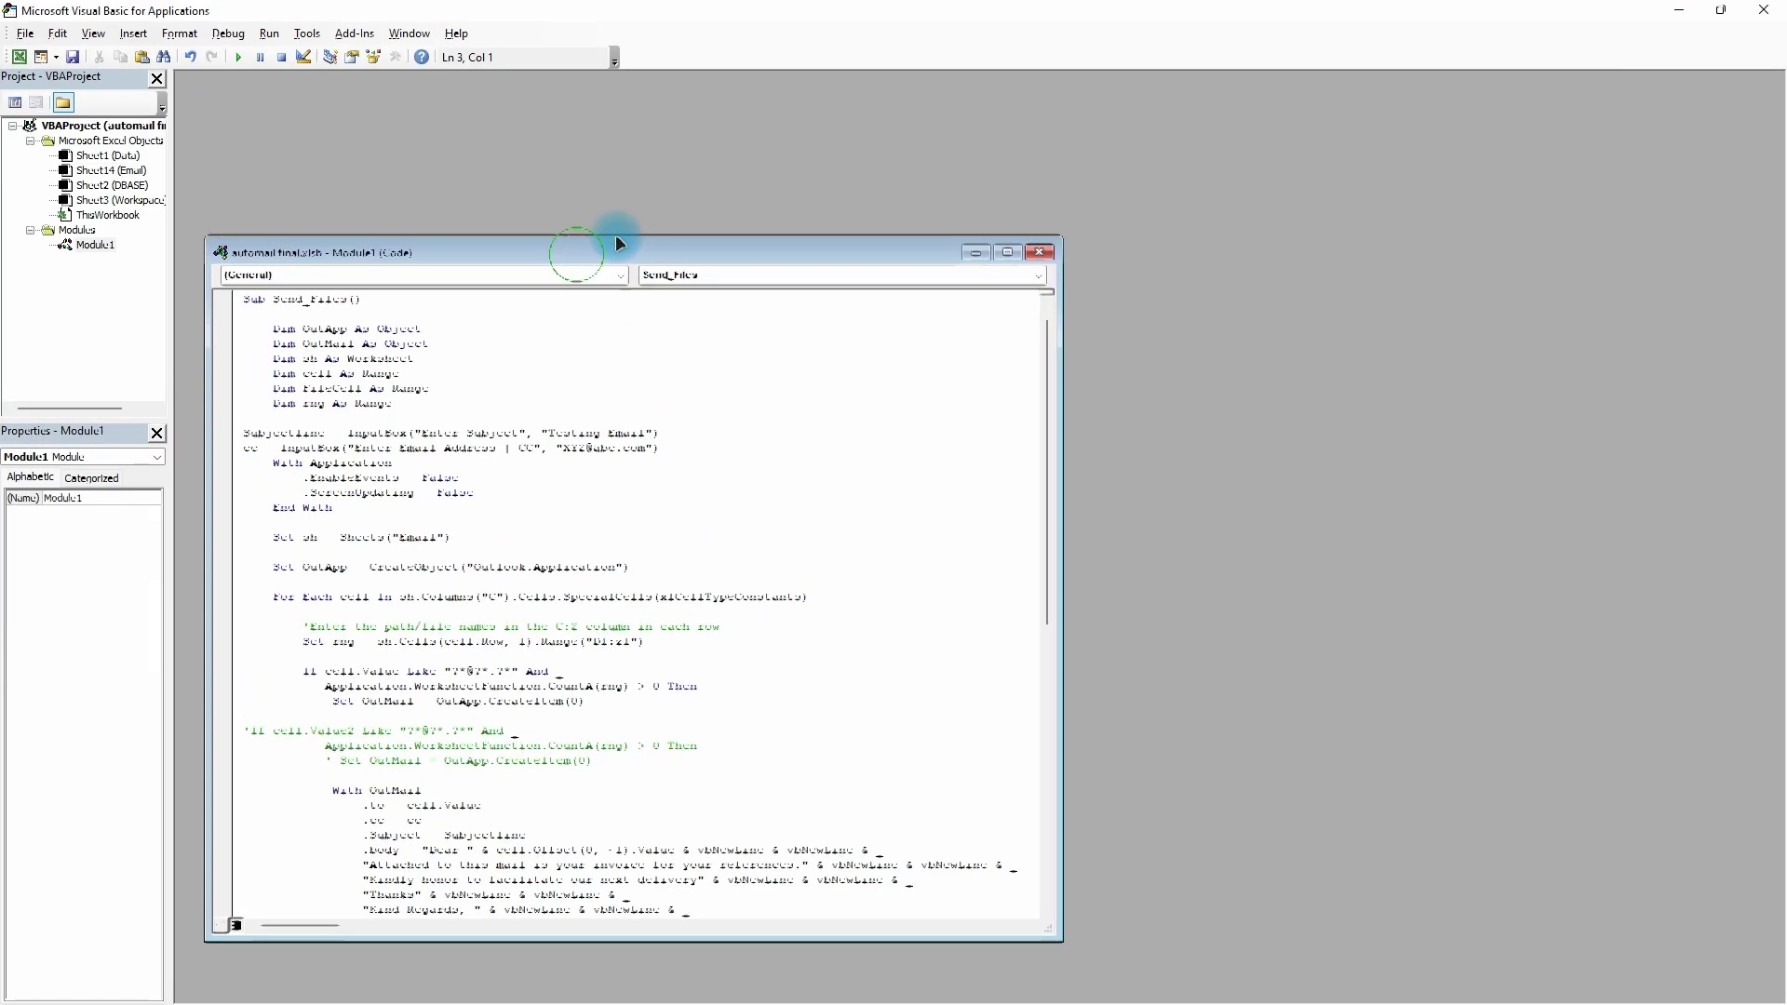
pyautogui.scroll(1, 371, 353)
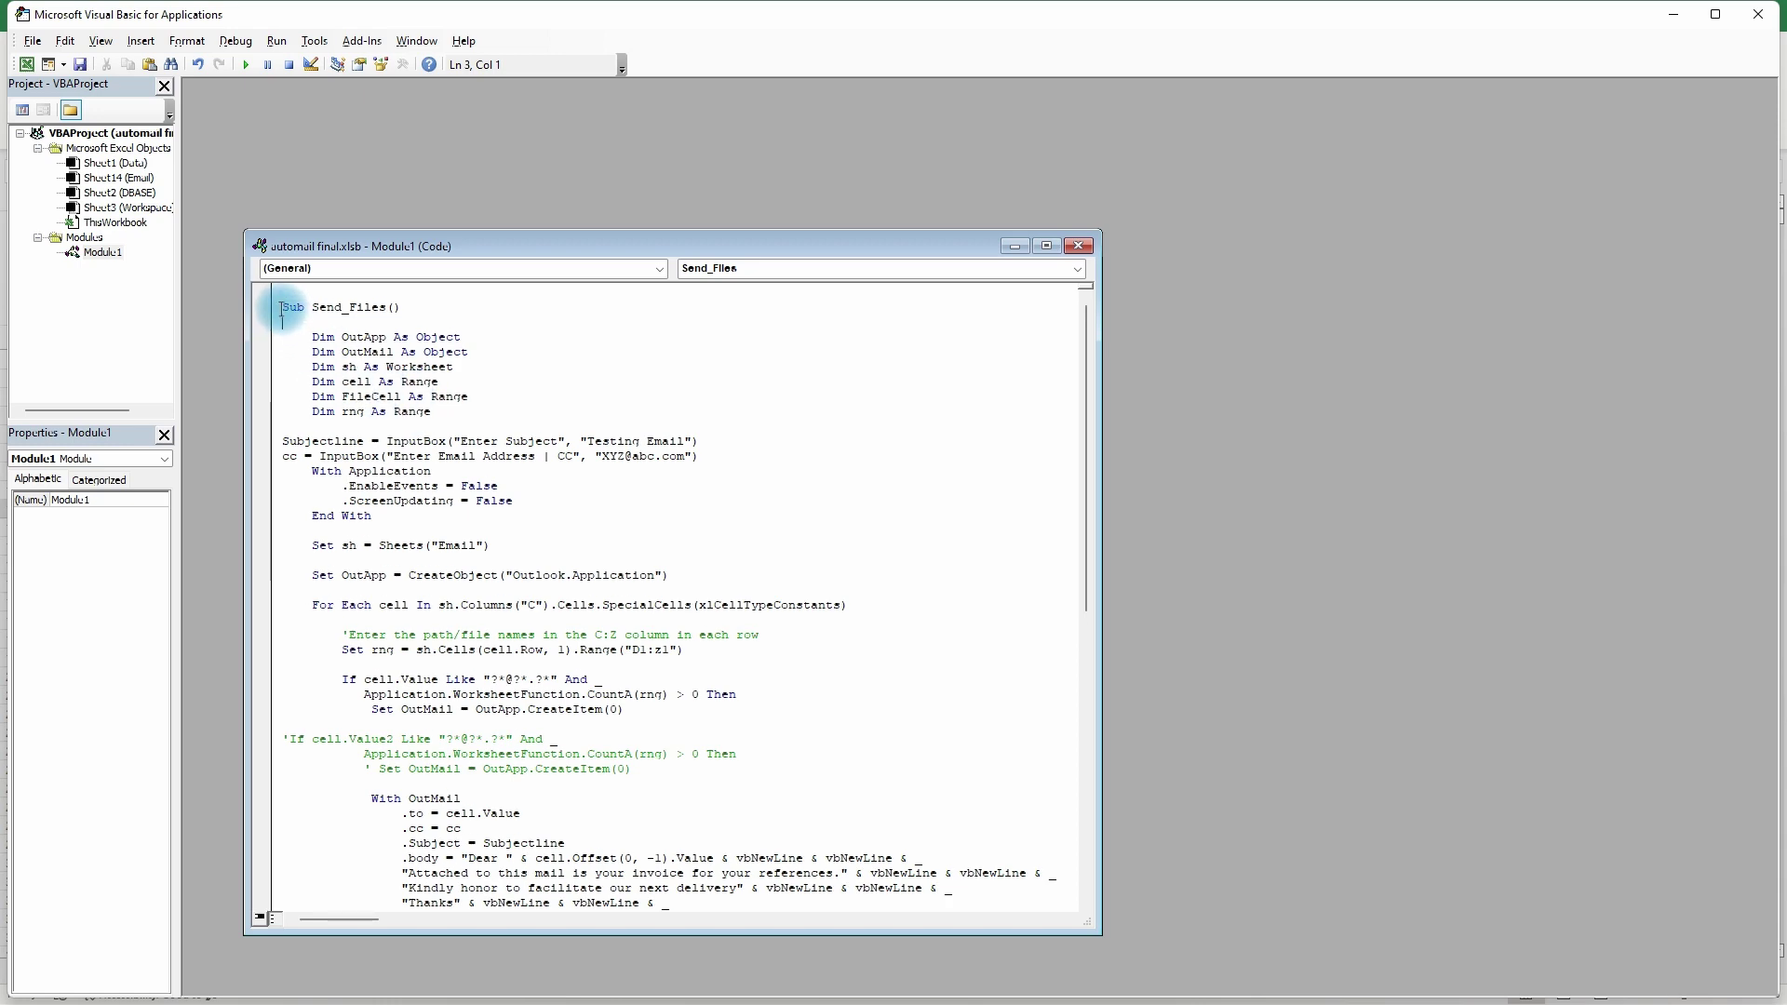
pyautogui.moveTo(282, 306); pyautogui.dragTo(726, 714)
pyautogui.click(638, 577)
# - Scroll through the Send_Files code and highlight the .to and .cc lines in With OutMail
pyautogui.scroll(-6, 571, 610)
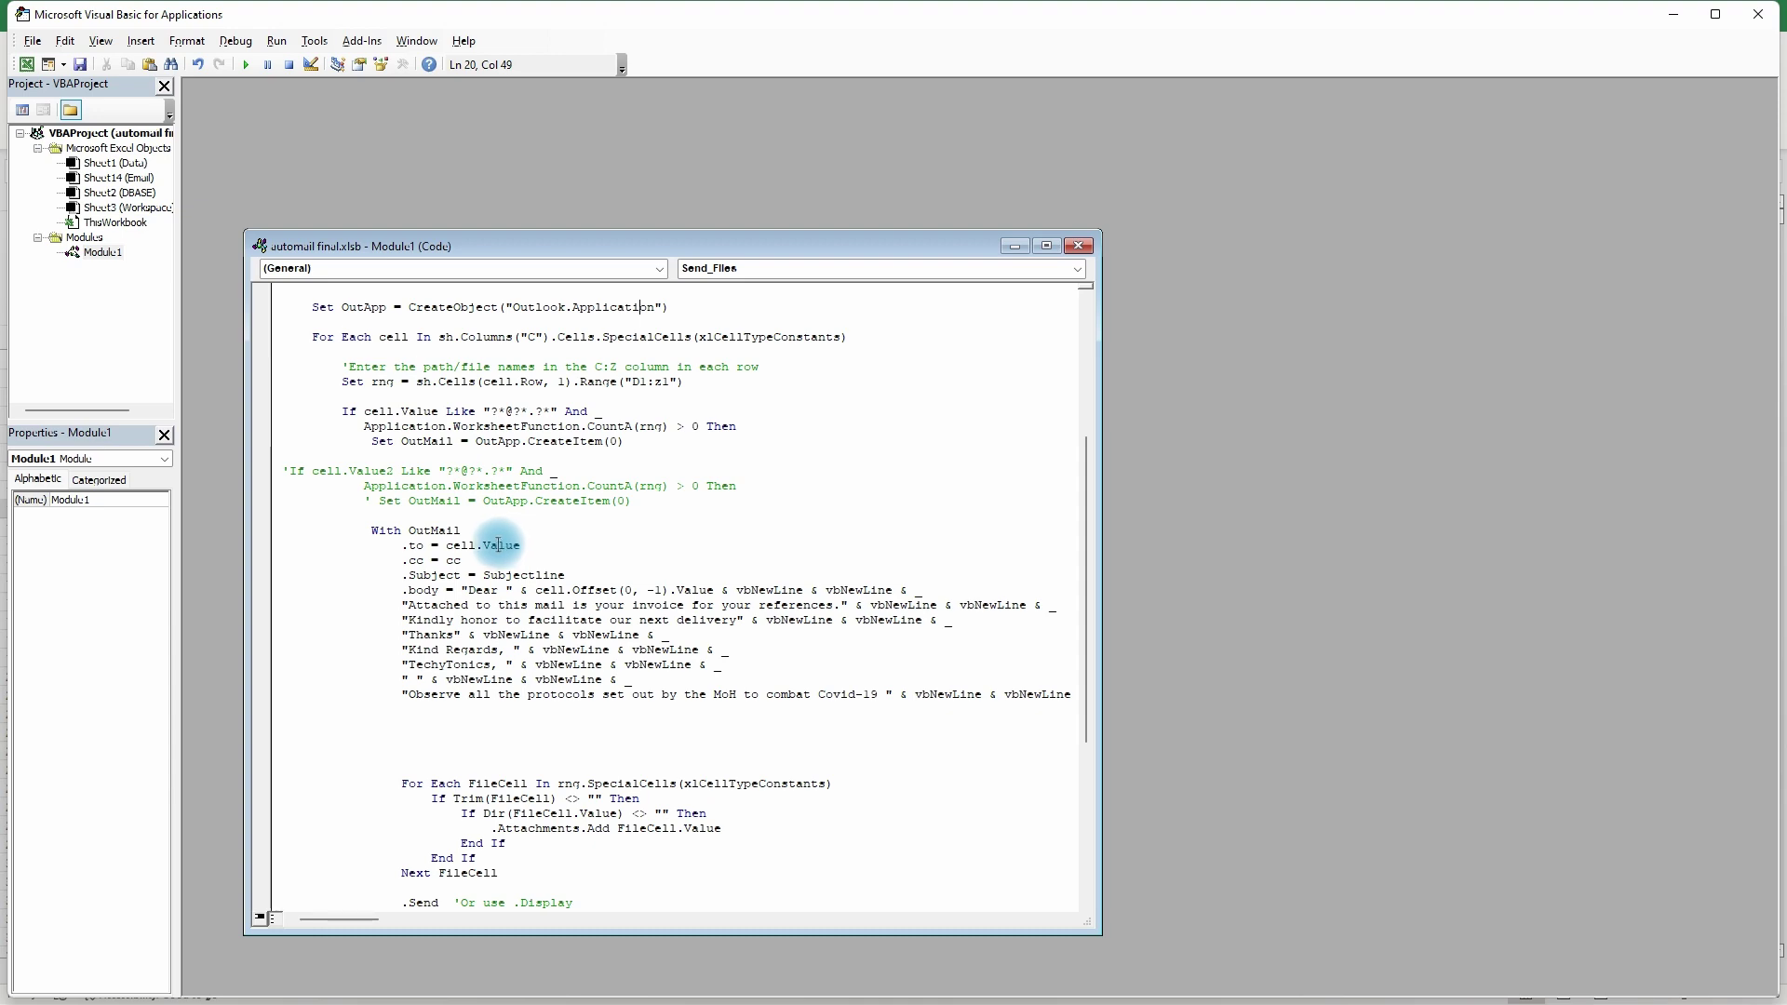
pyautogui.scroll(-1, 499, 545)
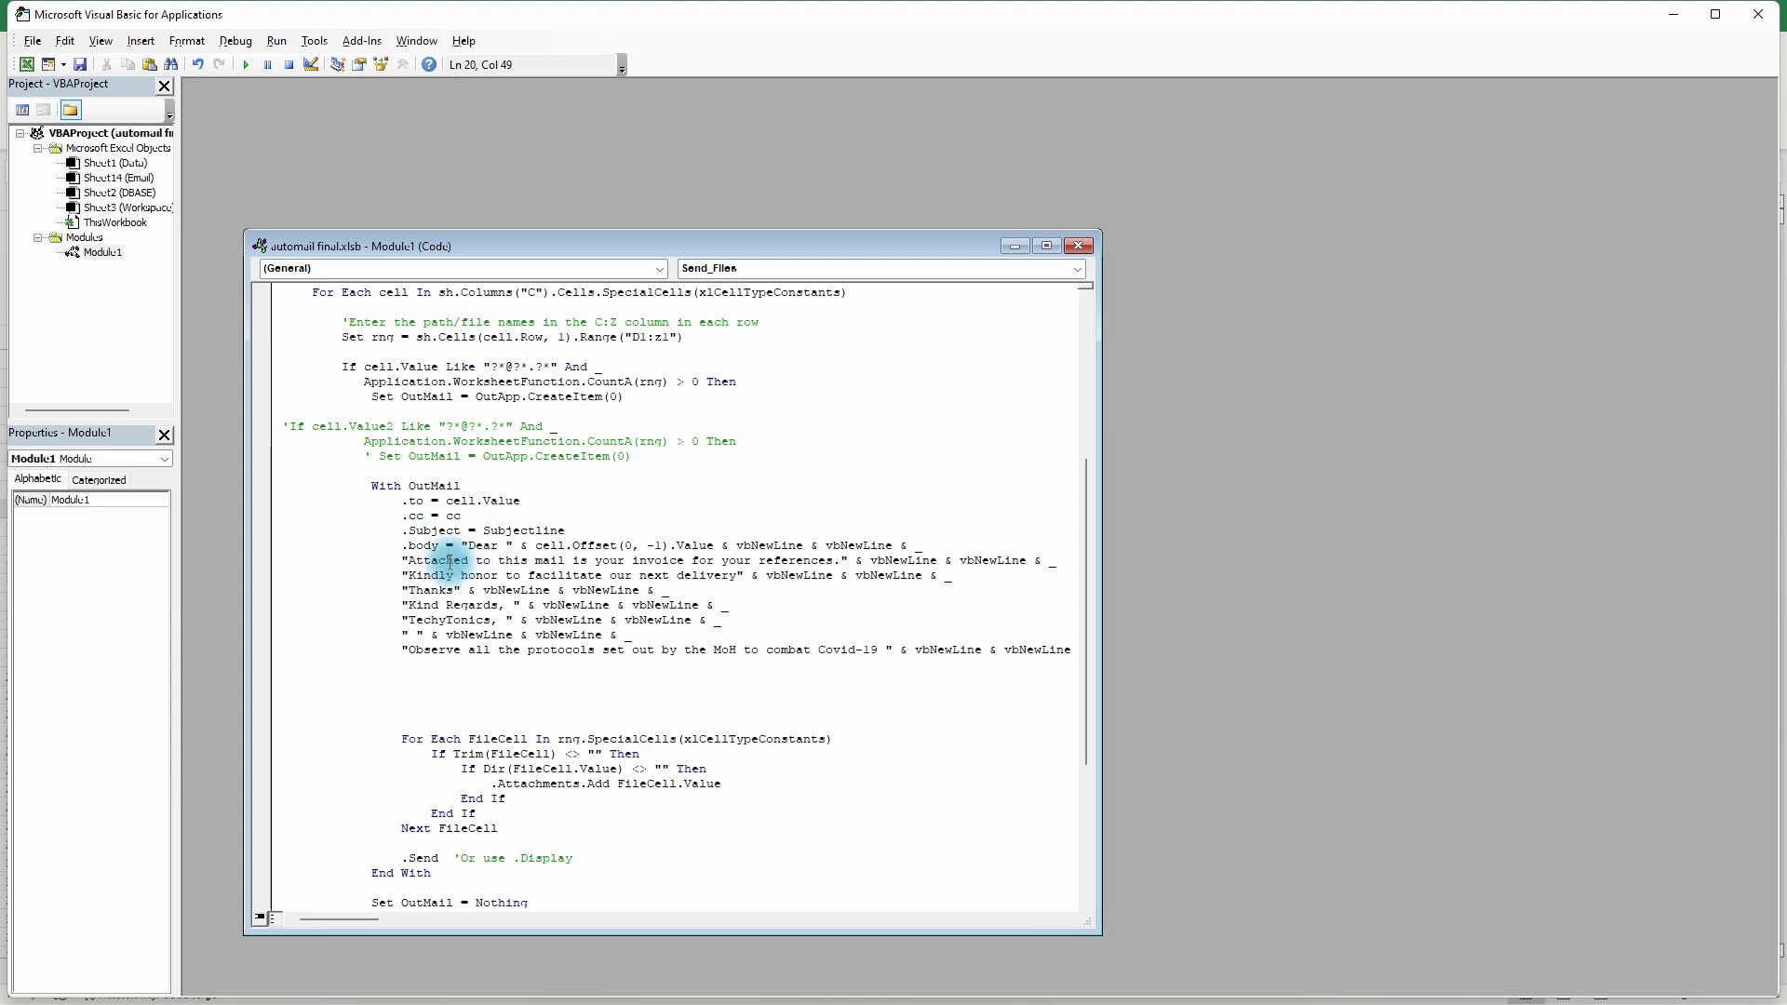
pyautogui.scroll(-5, 450, 562)
pyautogui.scroll(12, 449, 568)
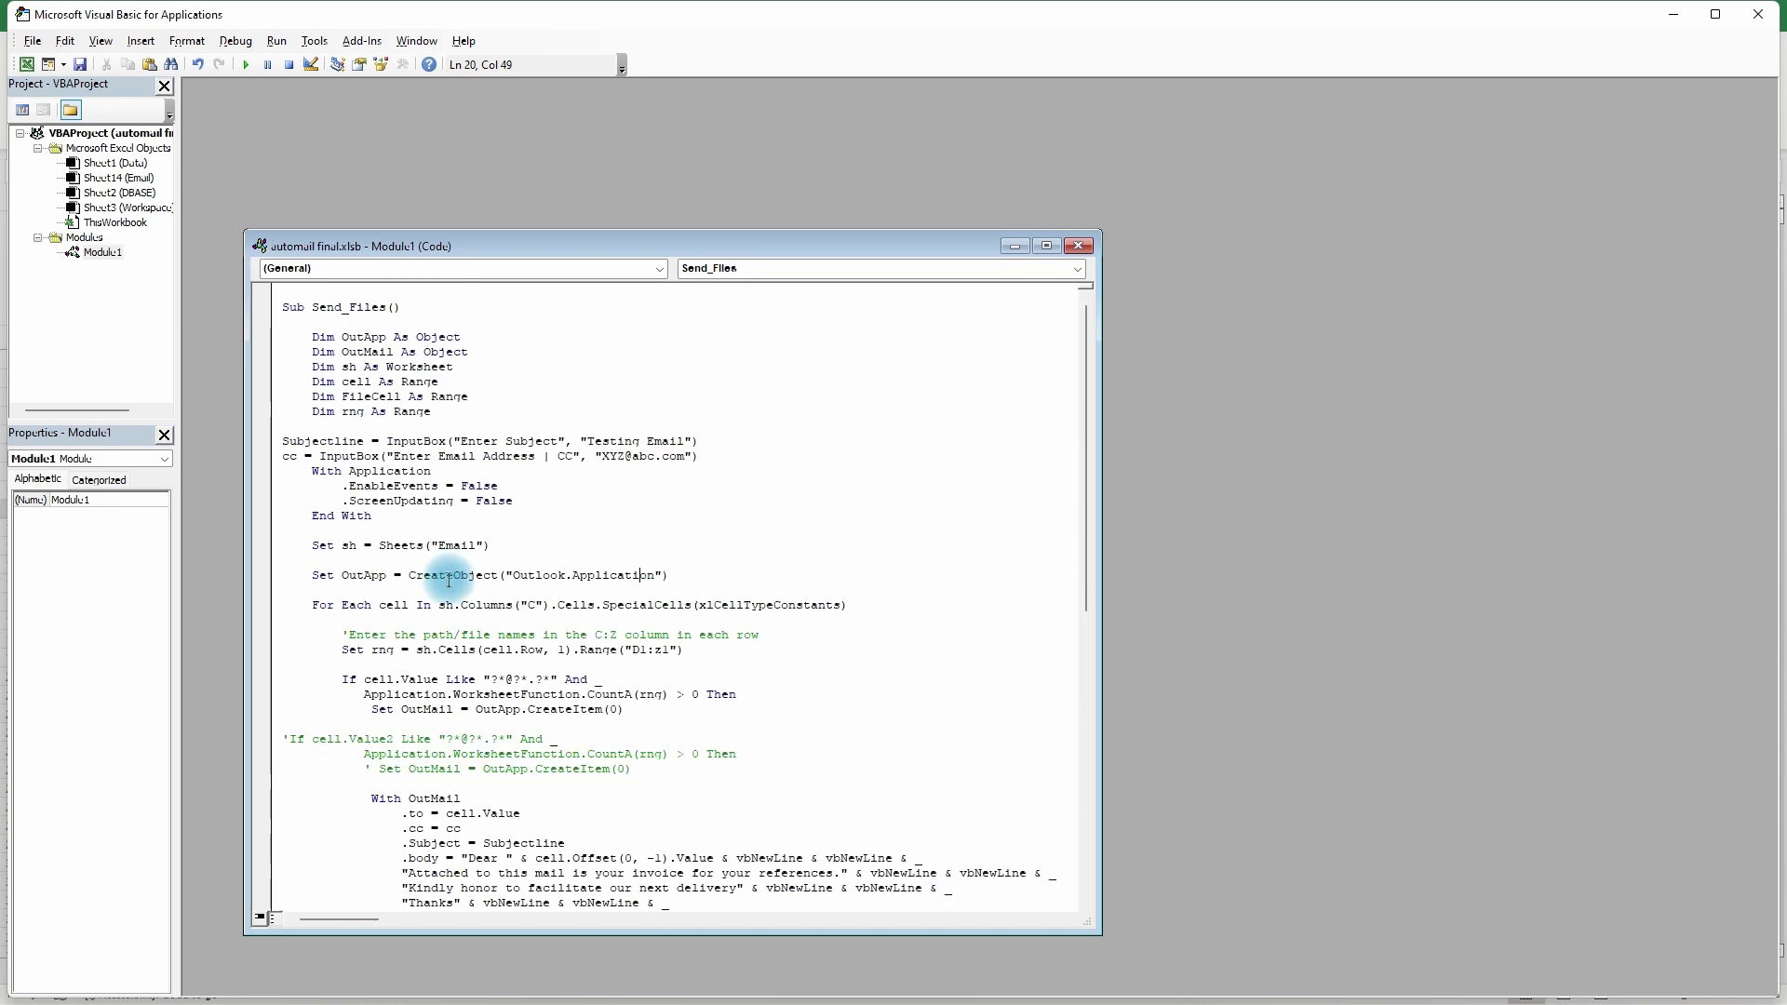
pyautogui.scroll(-13, 448, 579)
pyautogui.scroll(5, 449, 582)
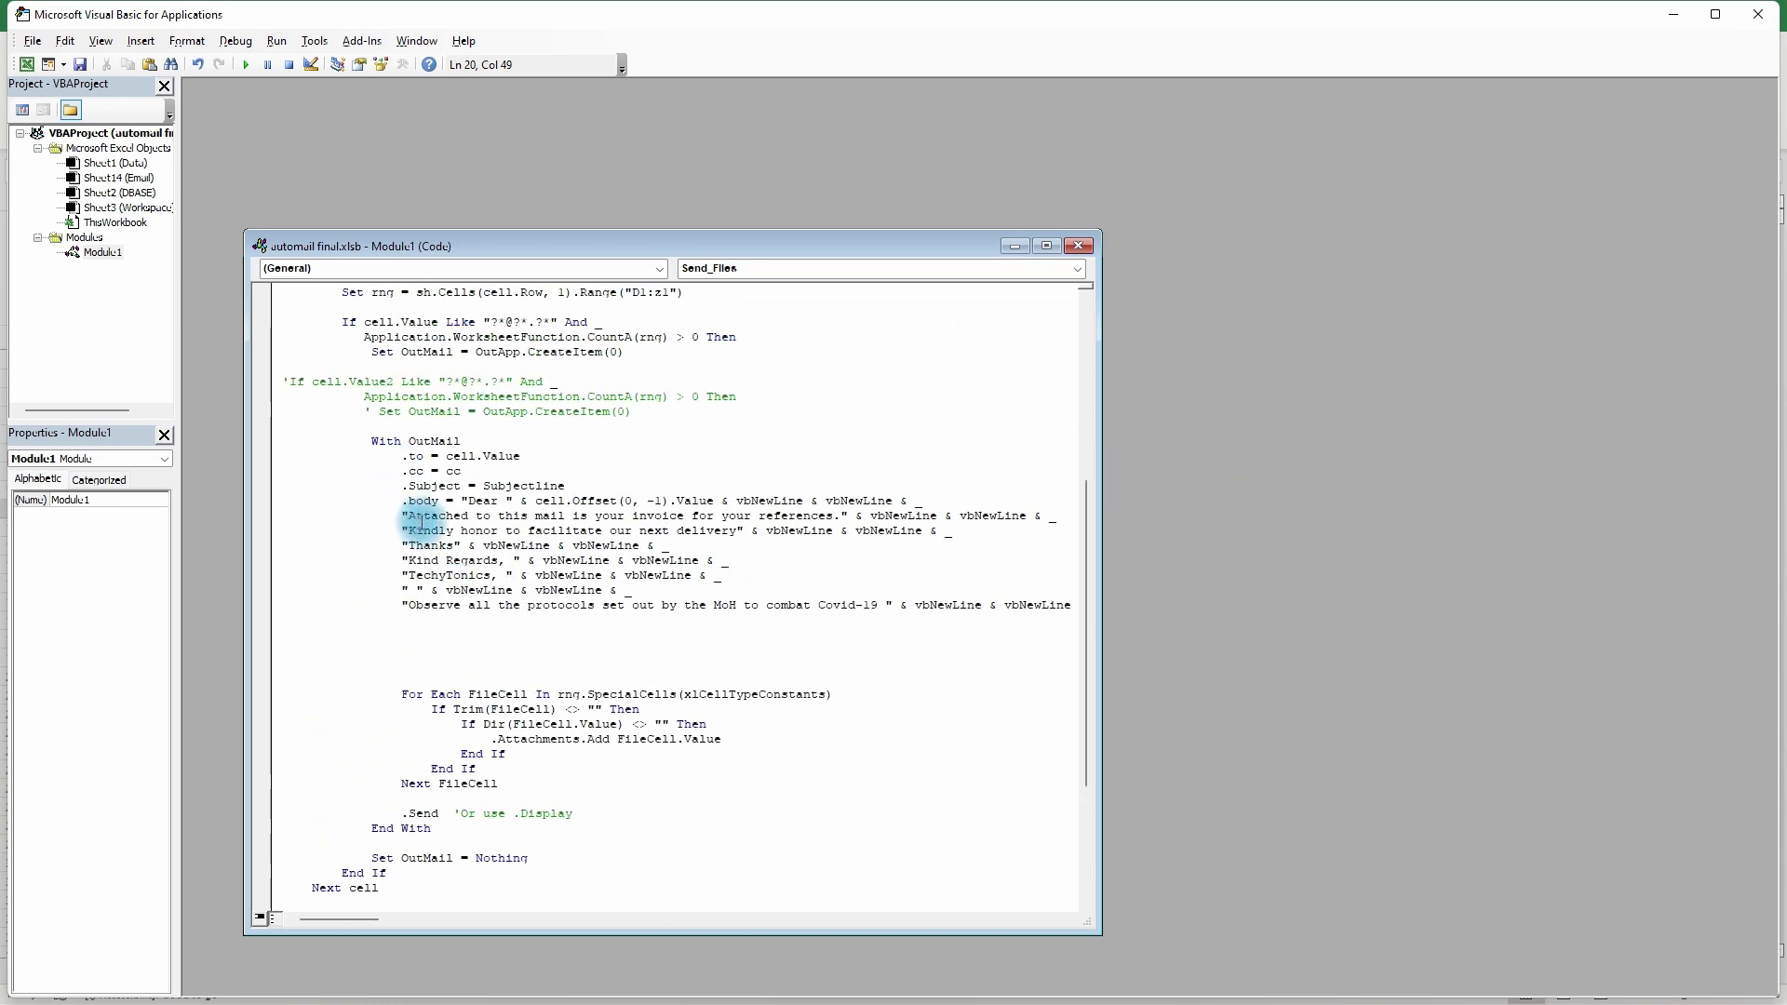
pyautogui.moveTo(447, 457); pyautogui.dragTo(521, 470)
pyautogui.click(533, 473)
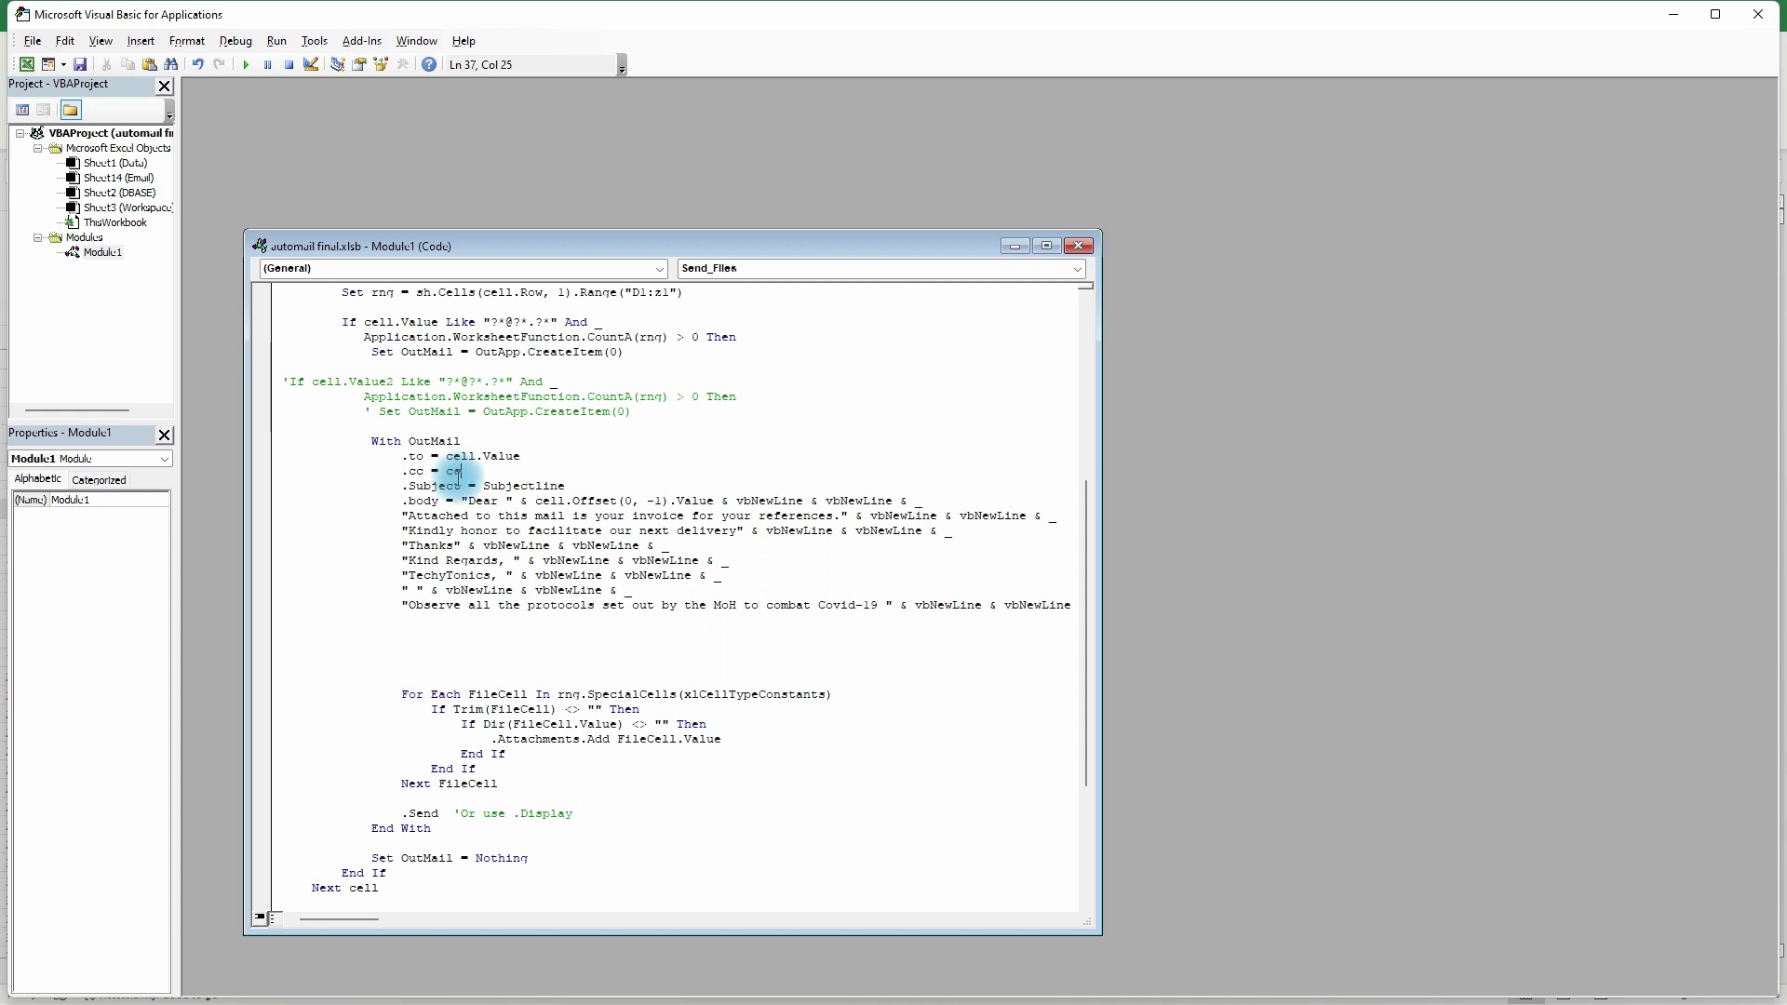
pyautogui.scroll(-1, 595, 517)
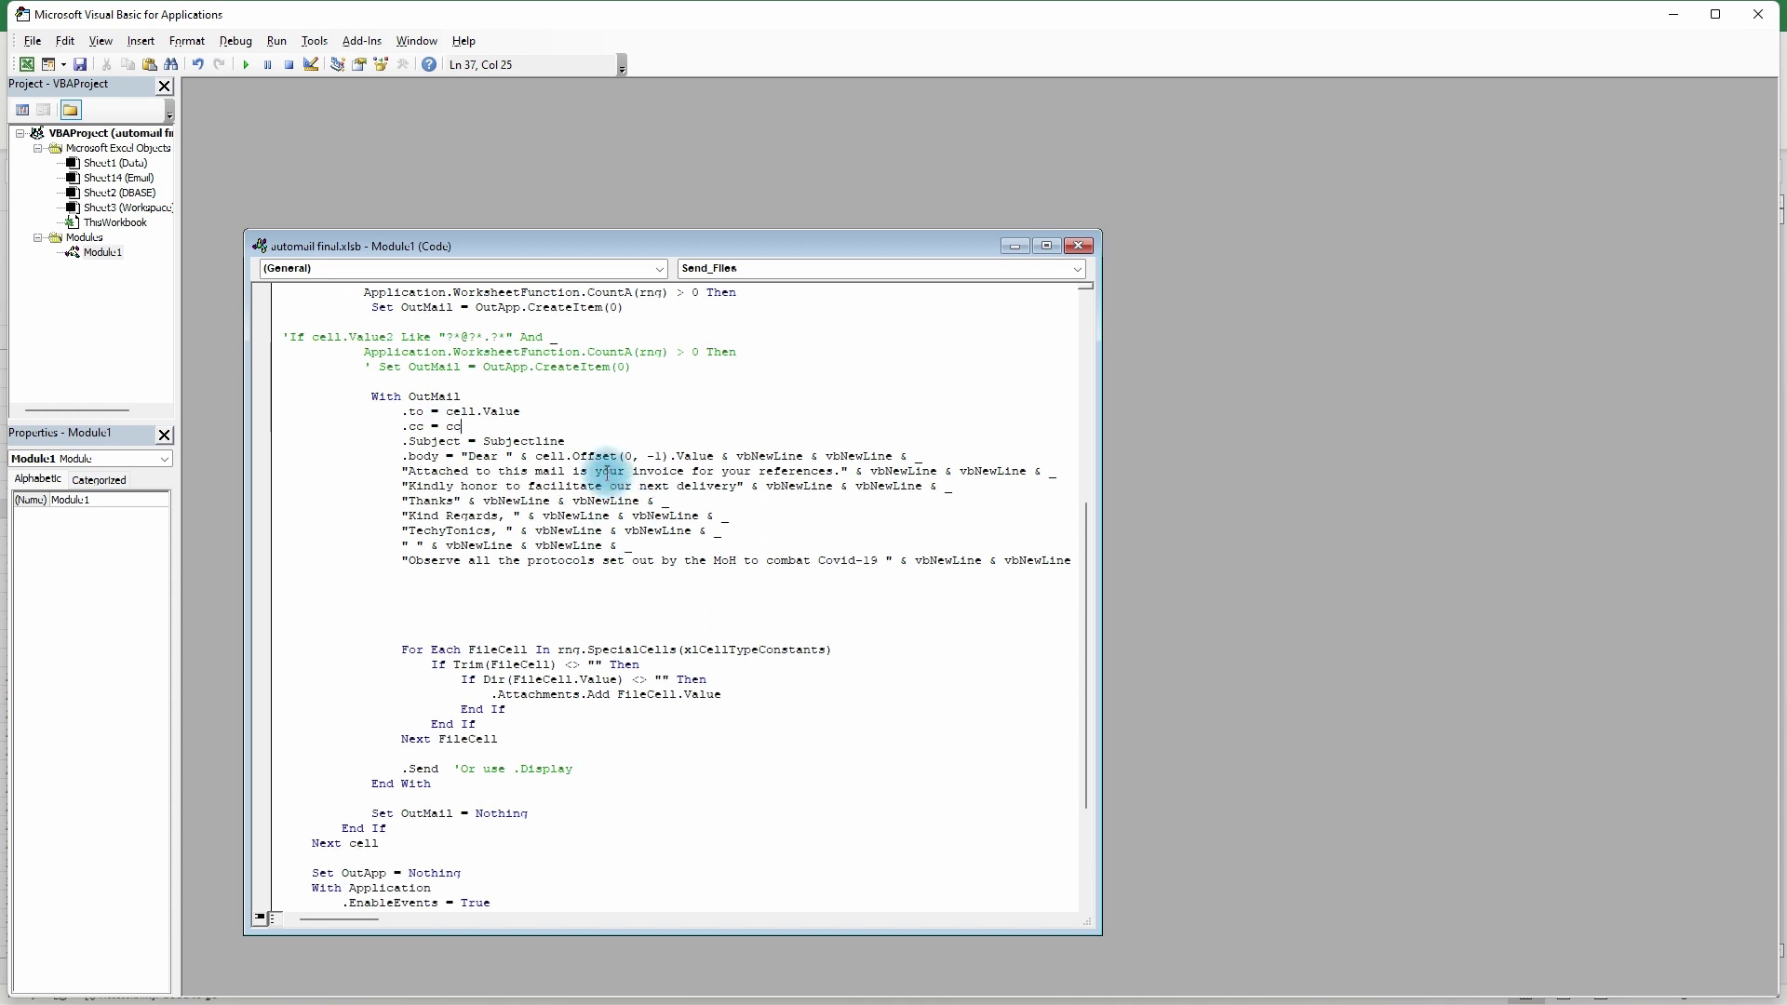
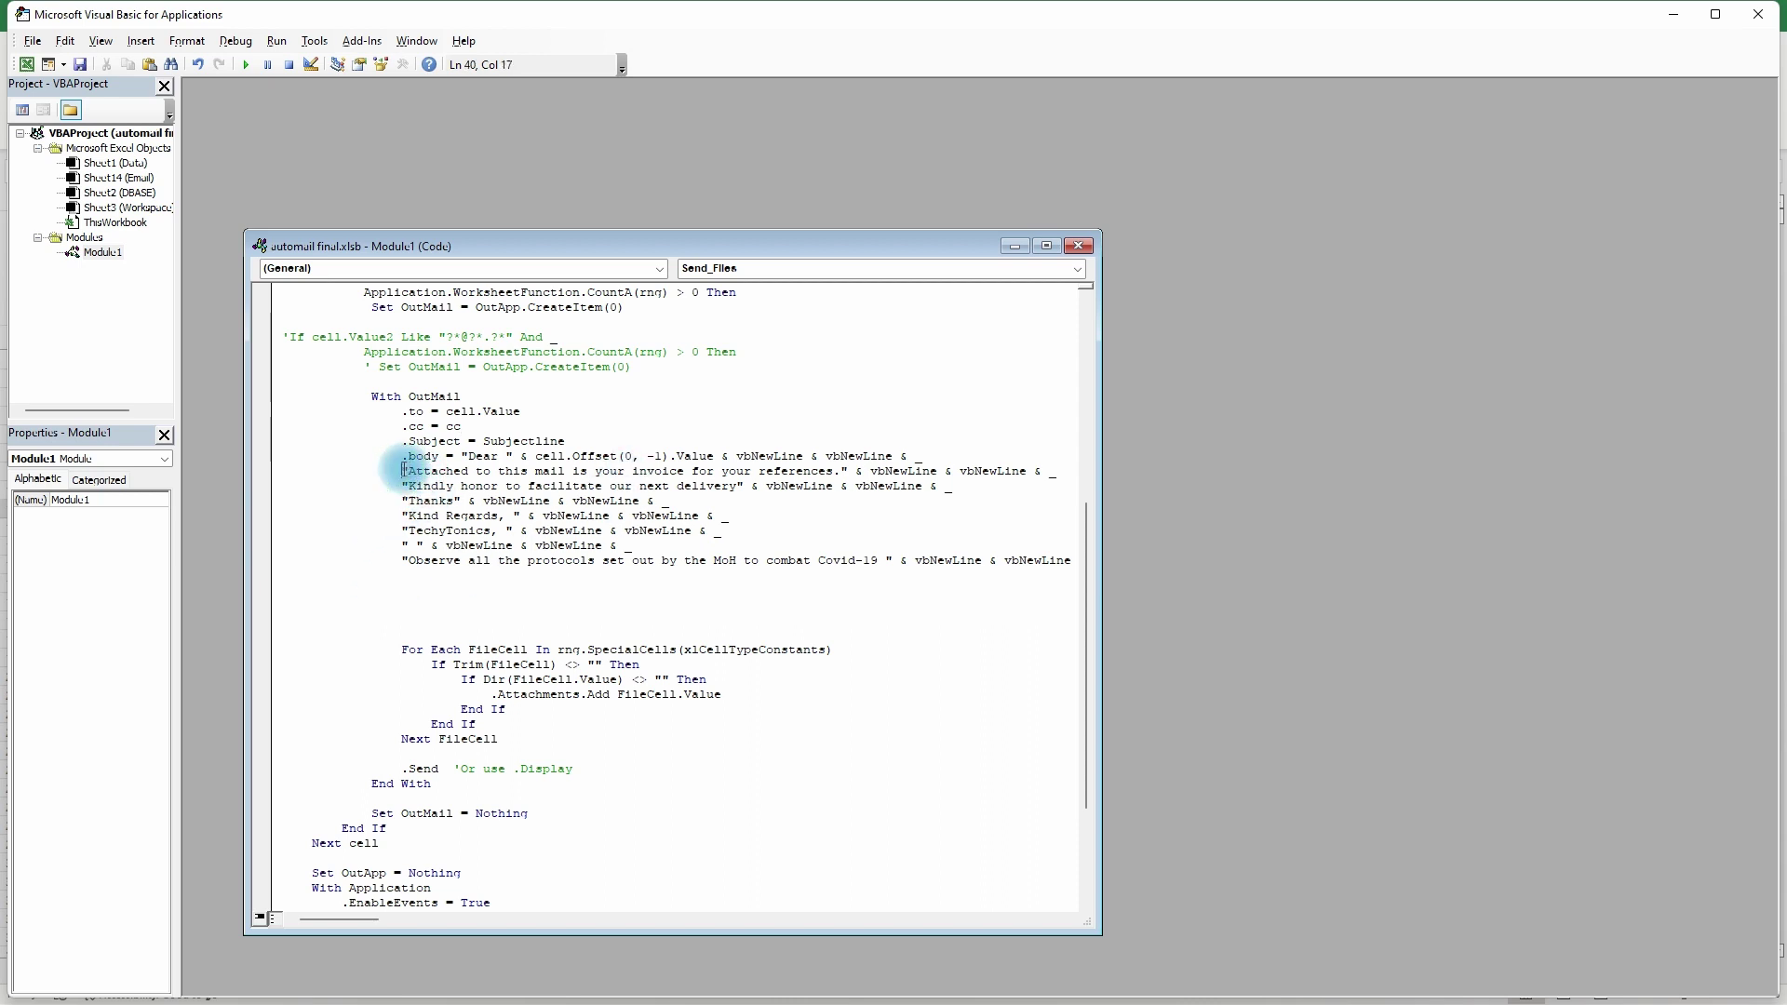
# - Review the invoice attachment body line, adding and then removing a blank line after it
pyautogui.moveTo(403, 471); pyautogui.dragTo(1054, 472)
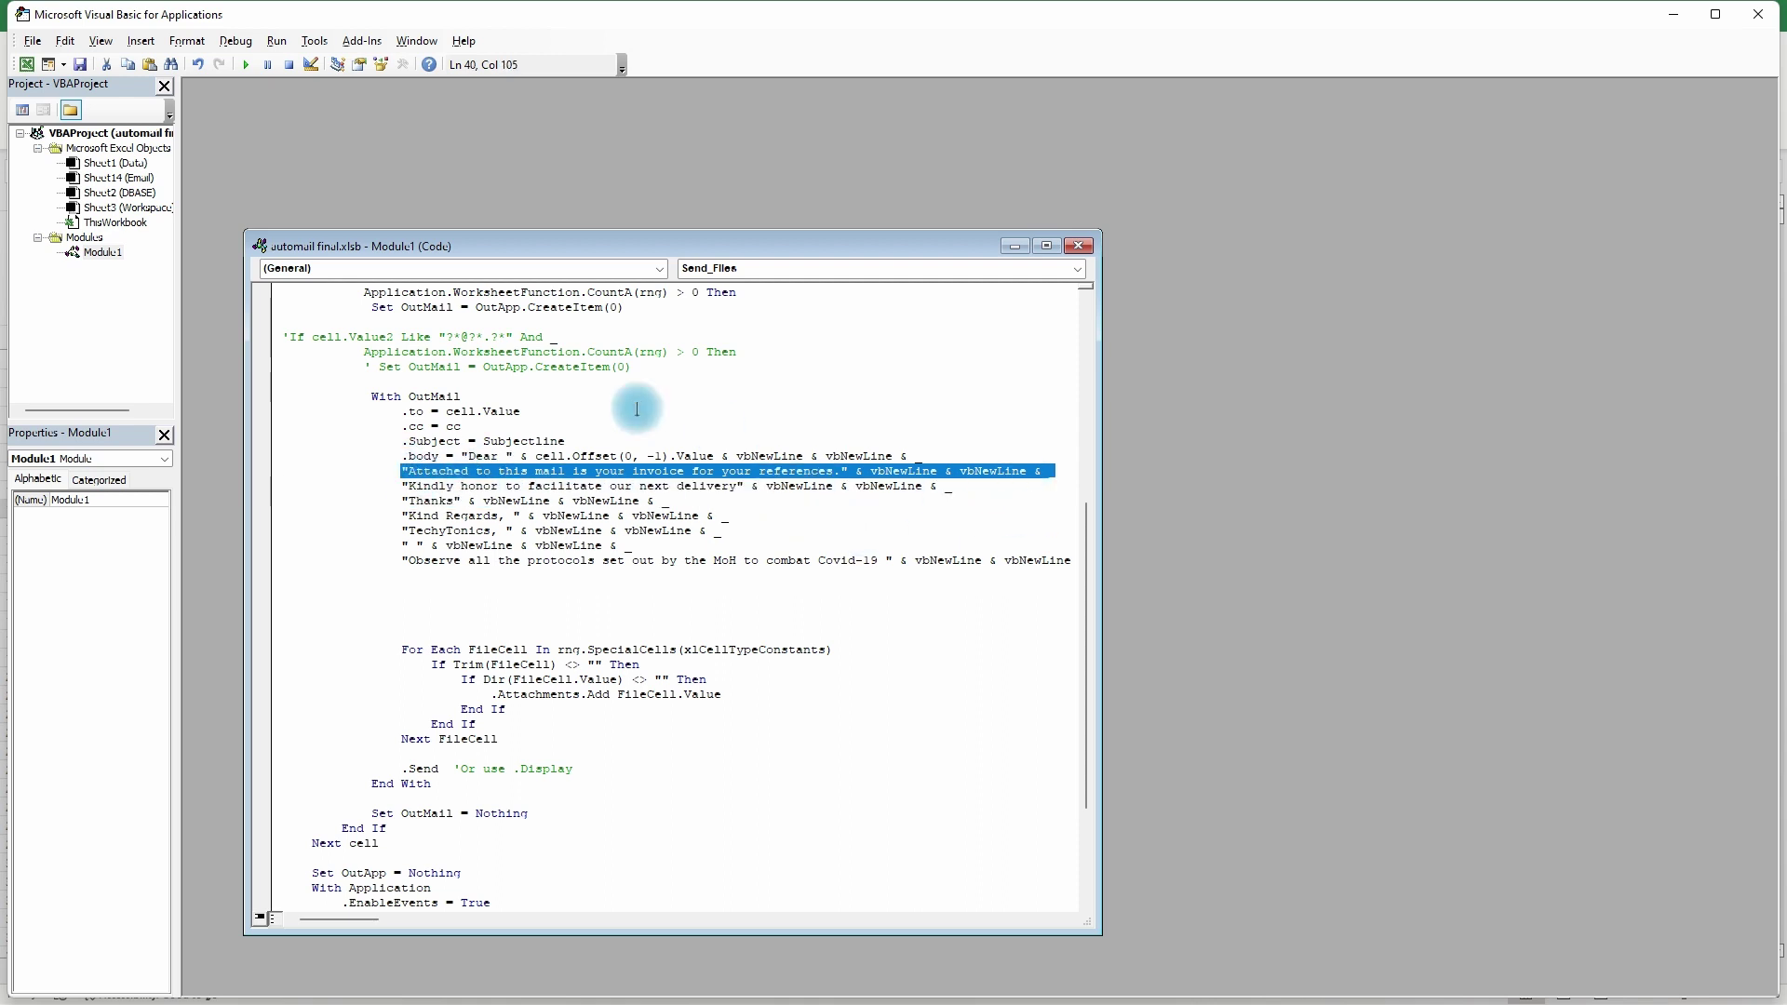
pyautogui.click(1069, 479)
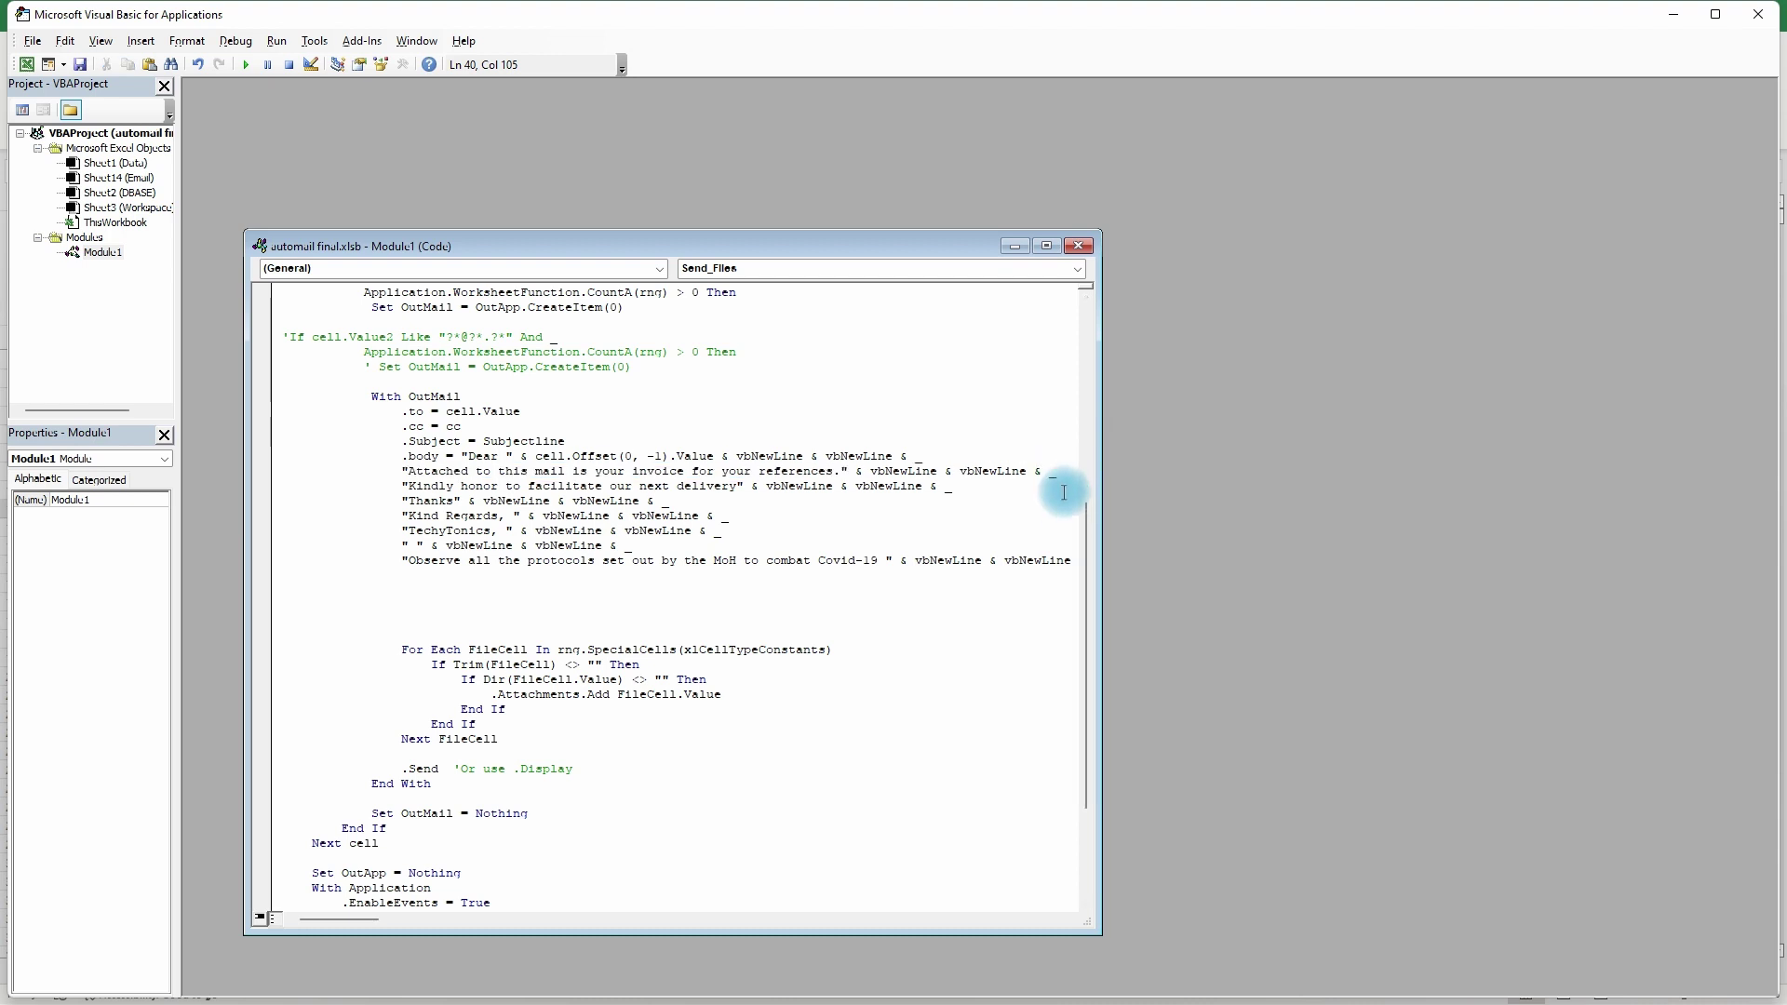
pyautogui.press('Return')
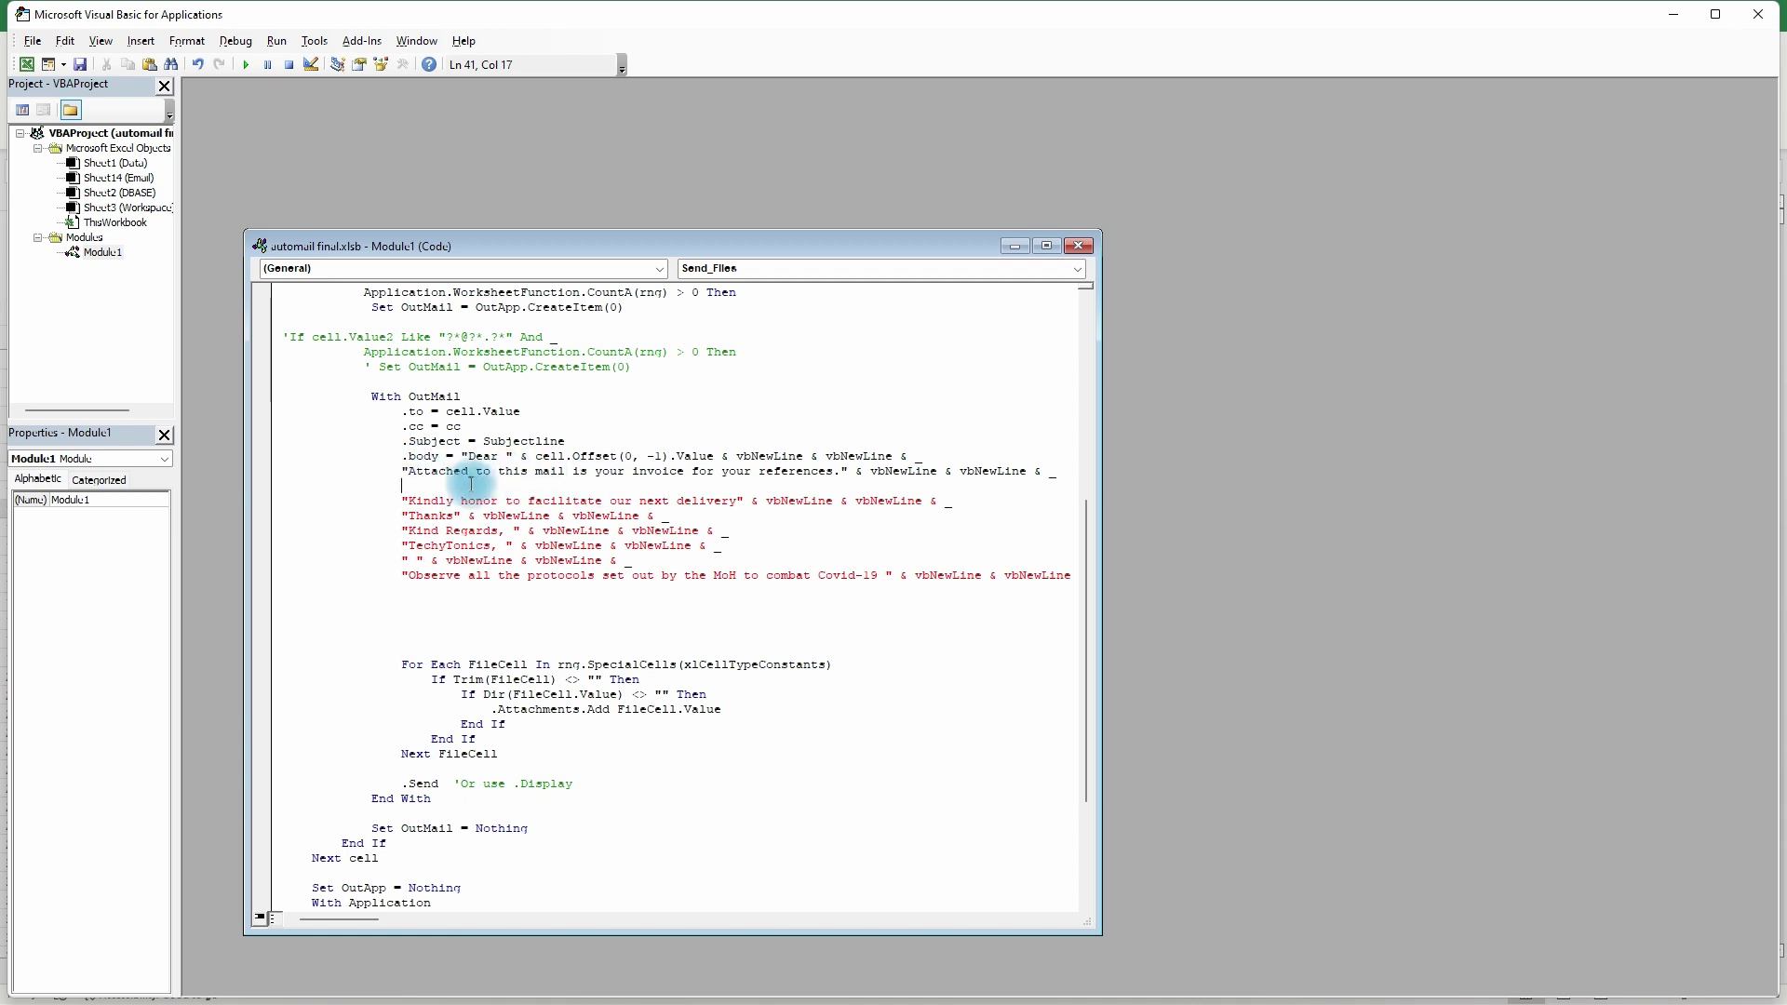
pyautogui.moveTo(855, 478); pyautogui.dragTo(1046, 478)
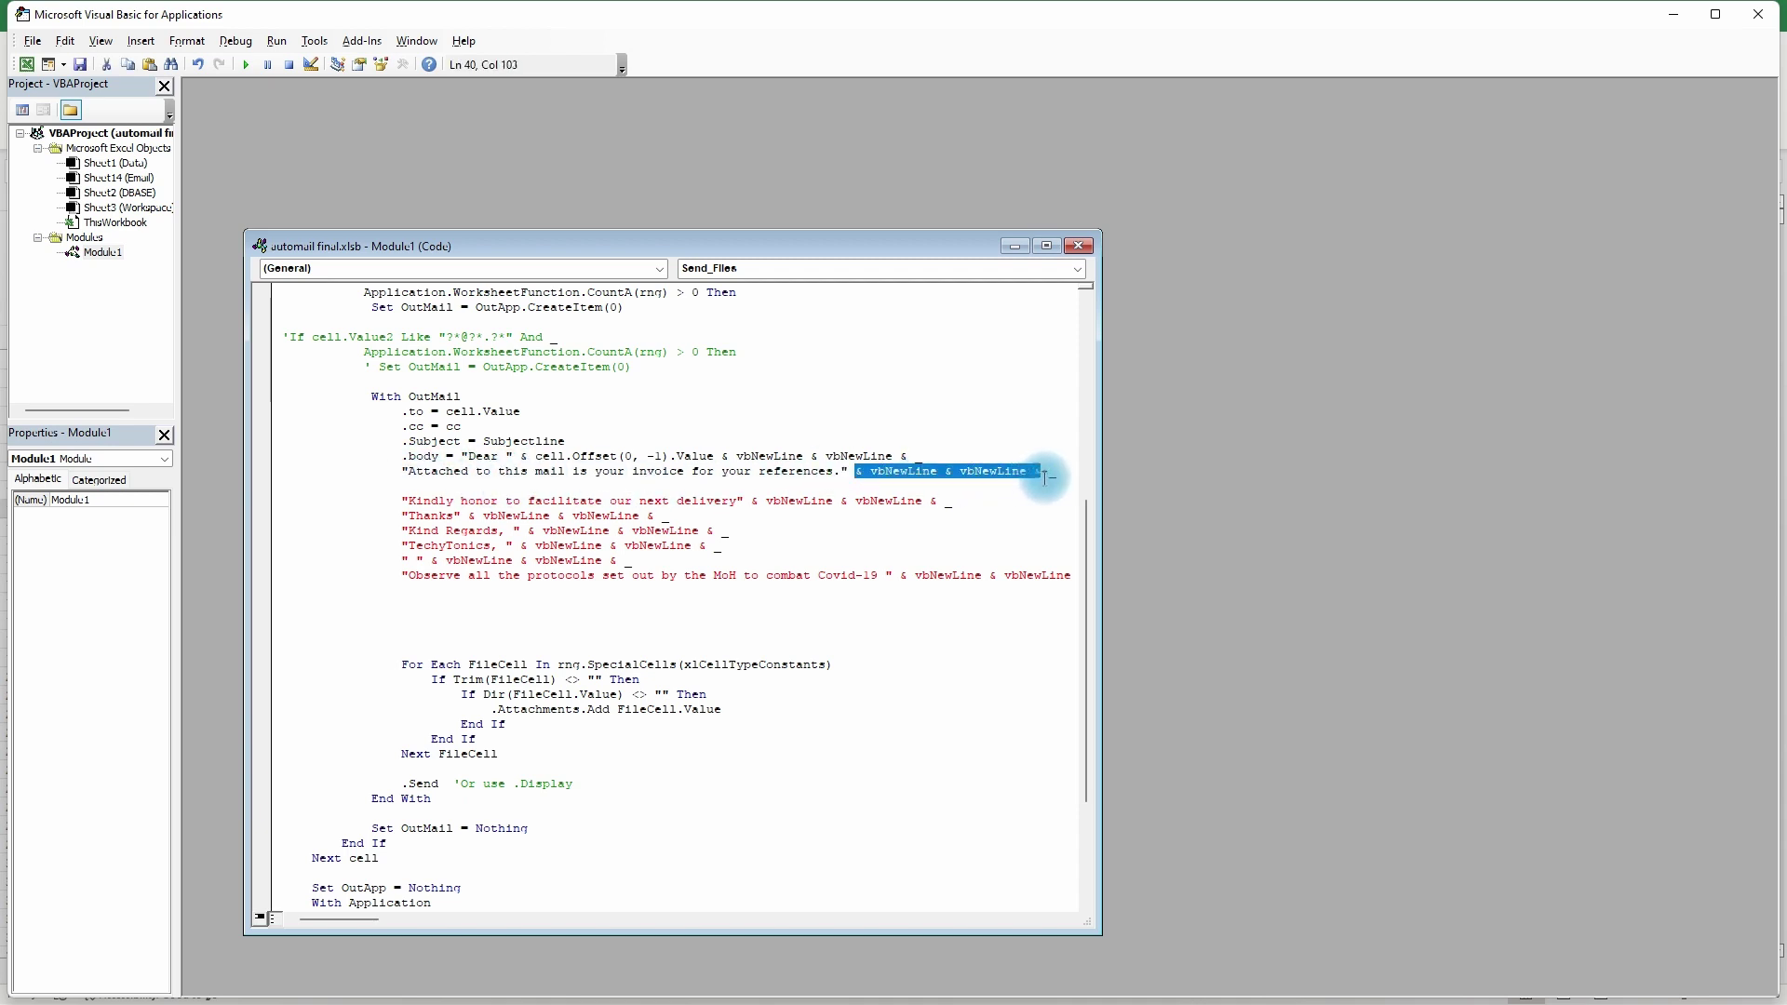
pyautogui.click(427, 490)
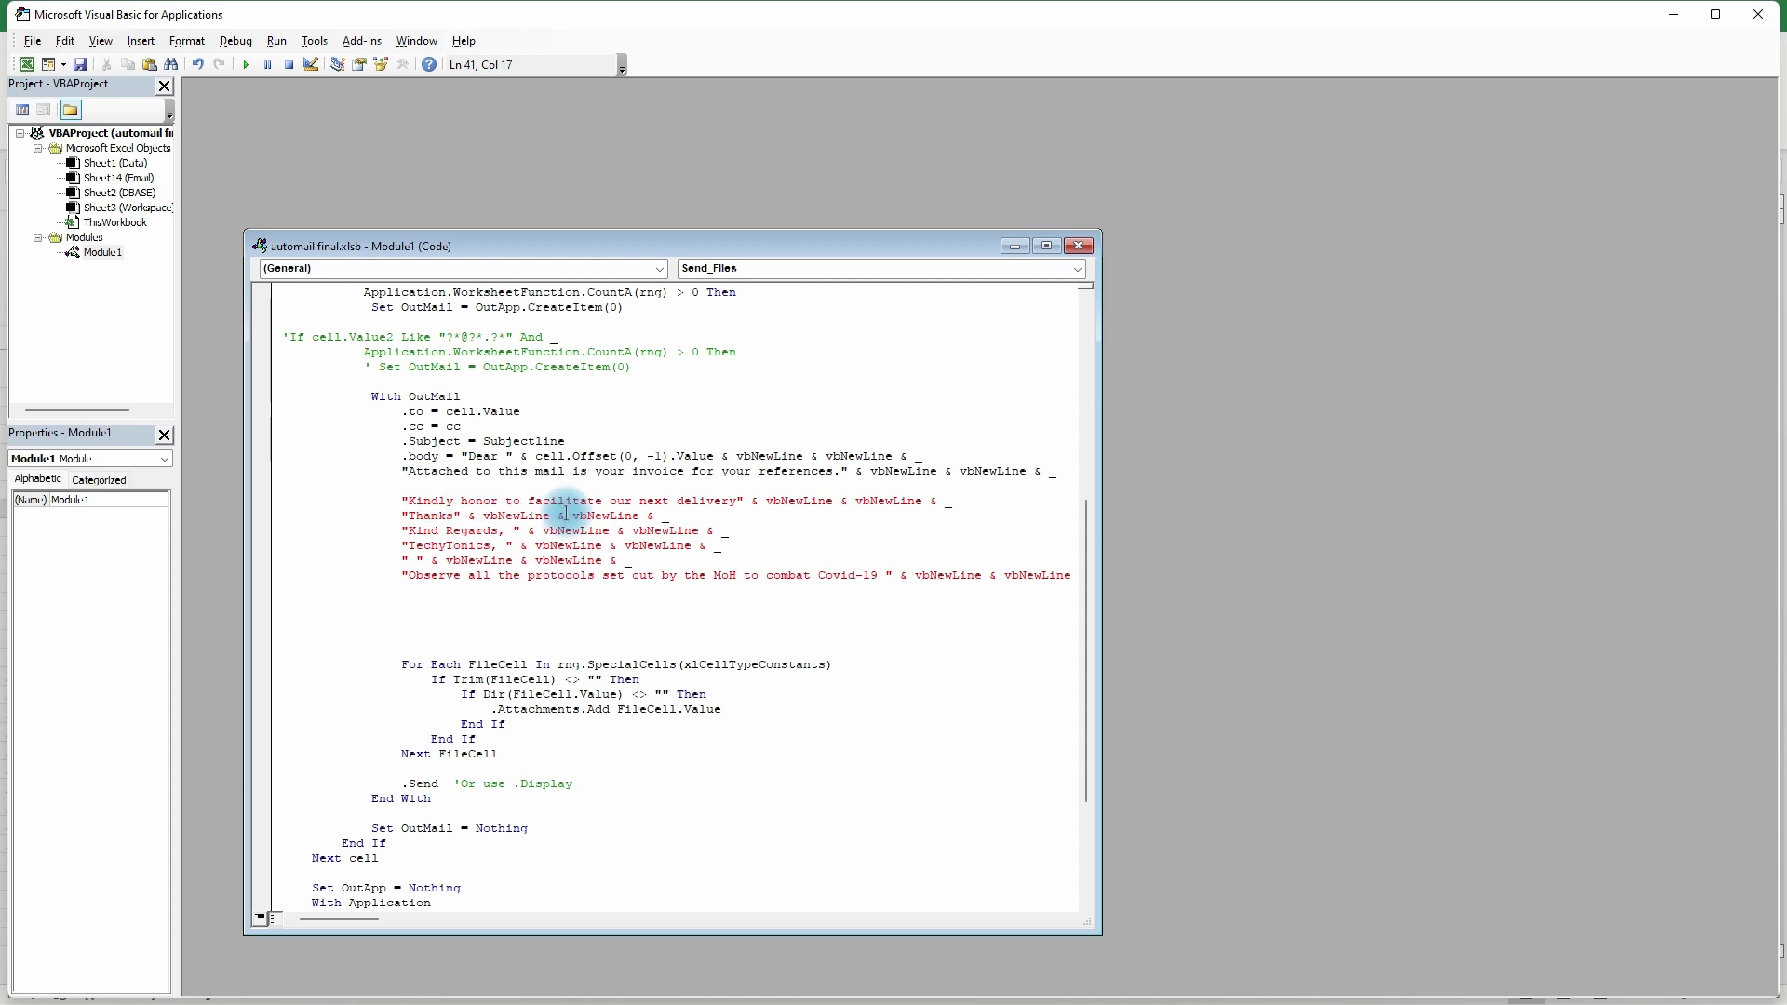
pyautogui.press('BackSpace')
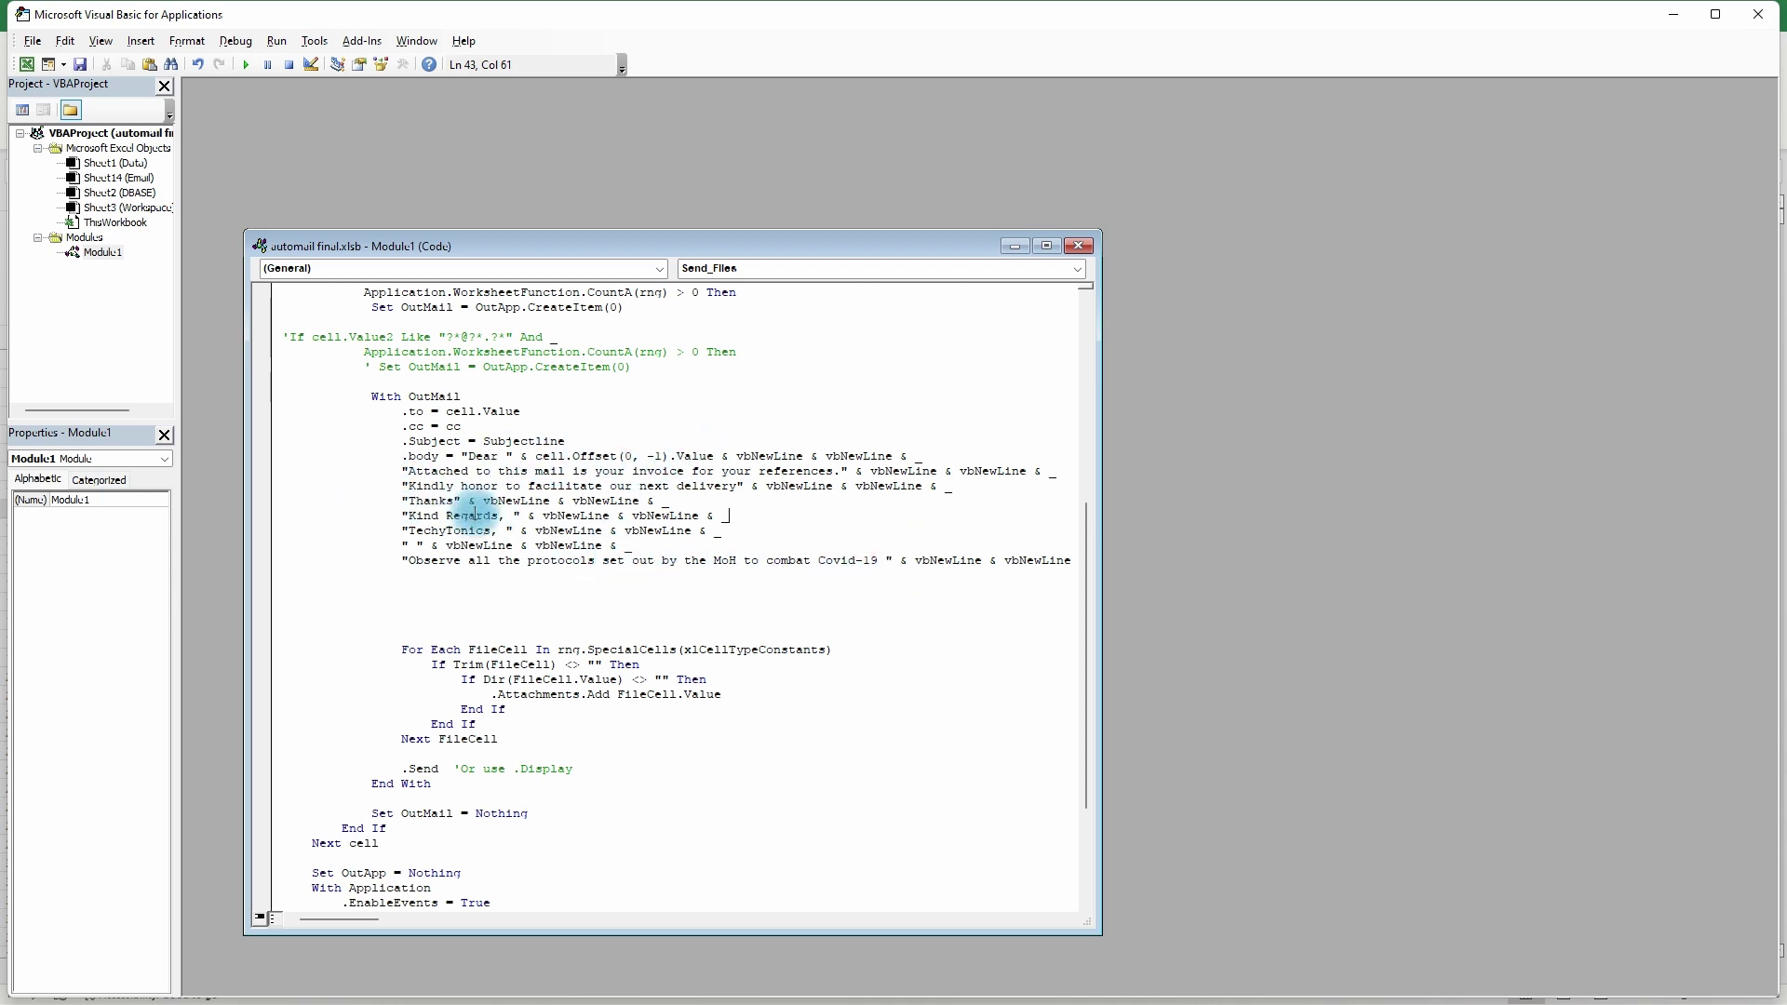
# - Scroll down to End Sub and minimize the VBA editor to return to Excel
pyautogui.scroll(-1, 502, 517)
pyautogui.scroll(-2, 502, 517)
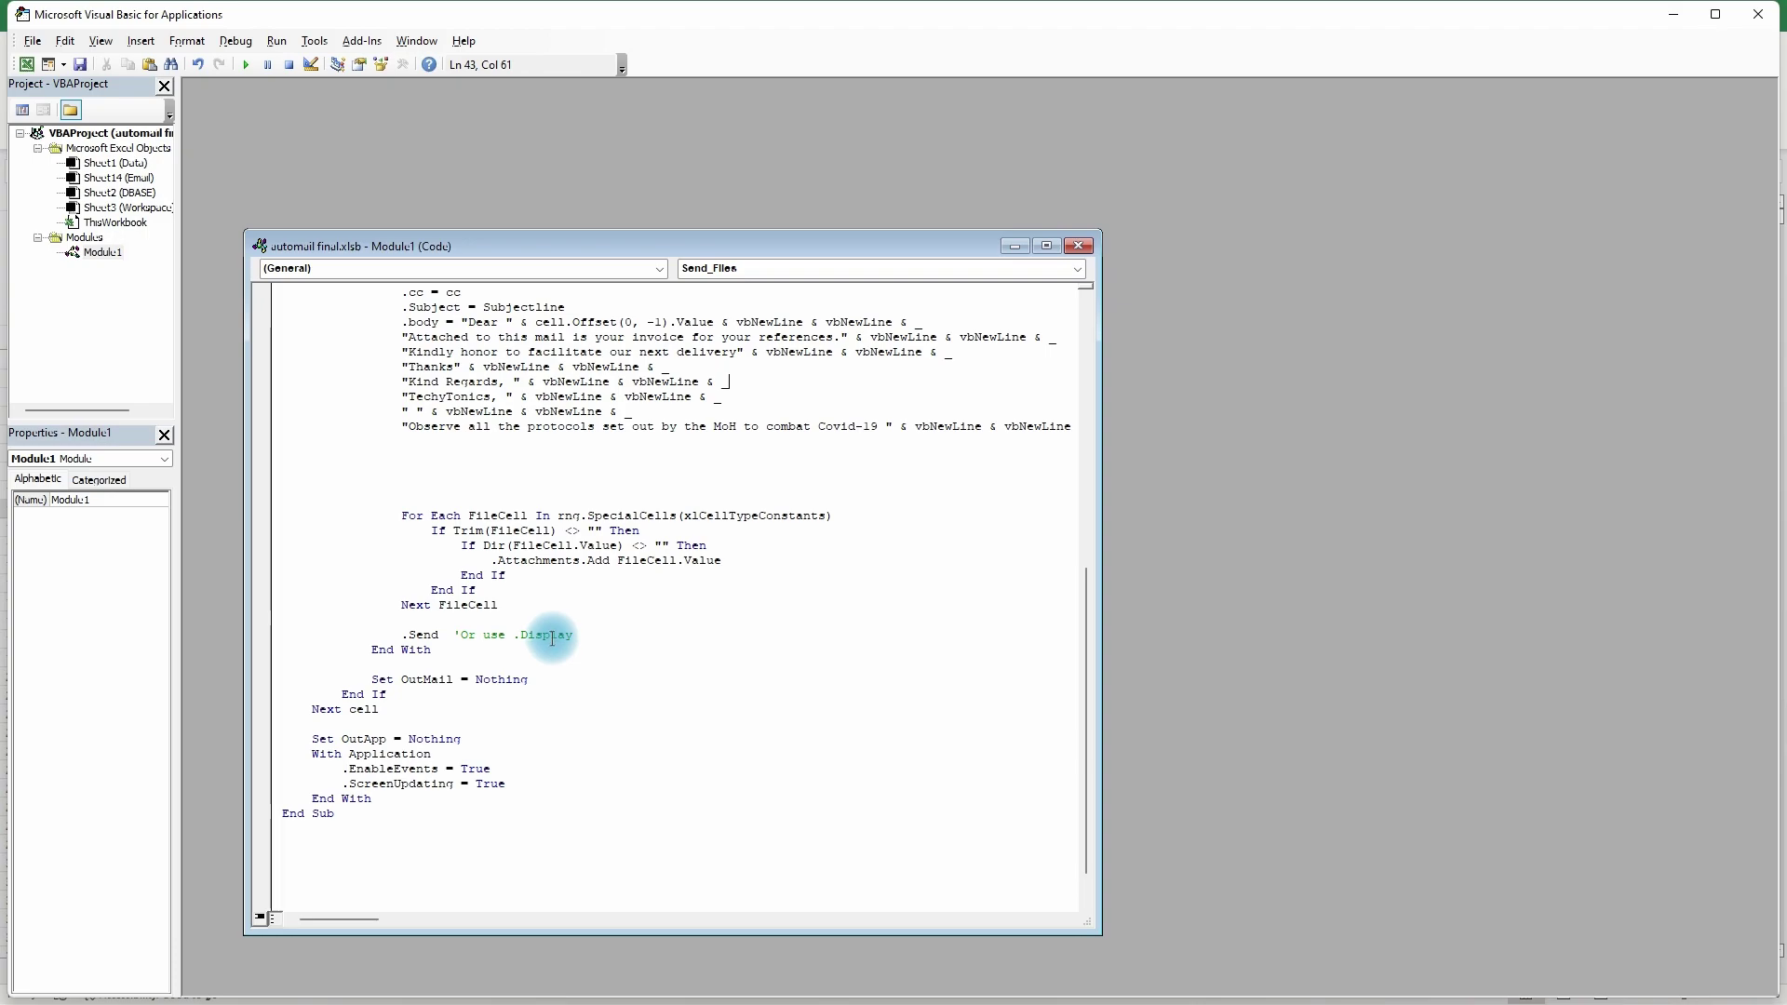
pyautogui.click(1759, 14)
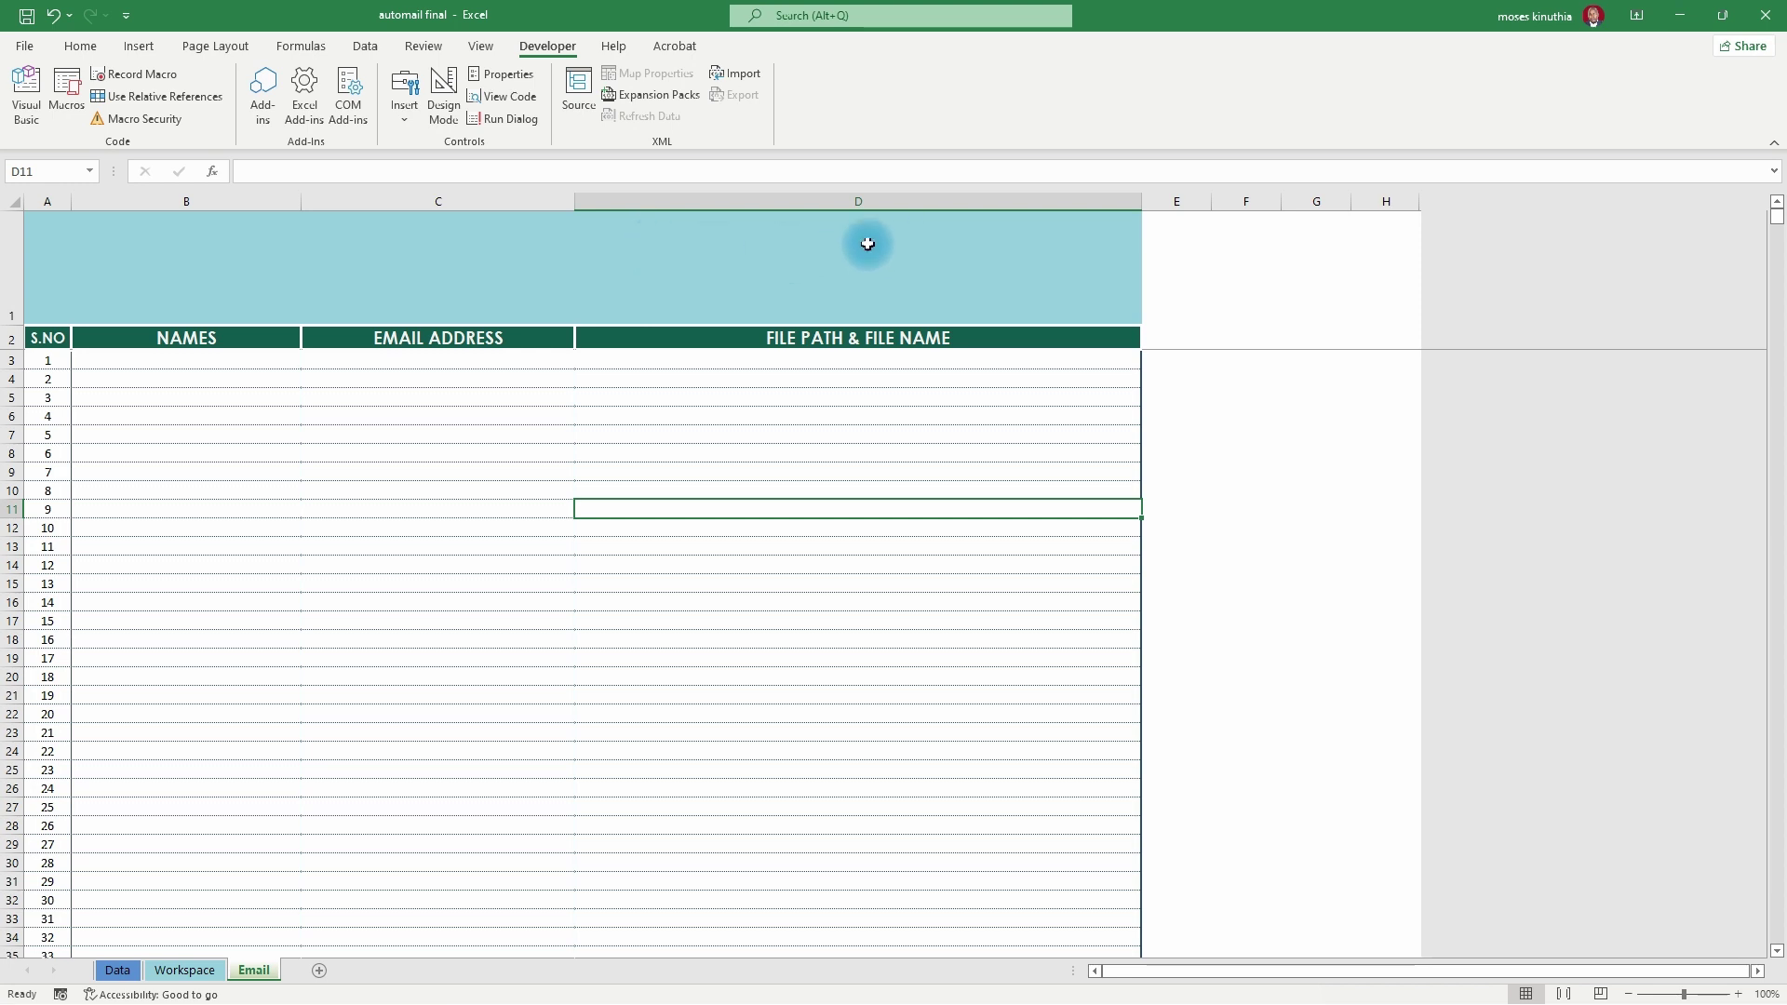
# - Draw a rounded rectangle in the header band above column D
pyautogui.click(139, 46)
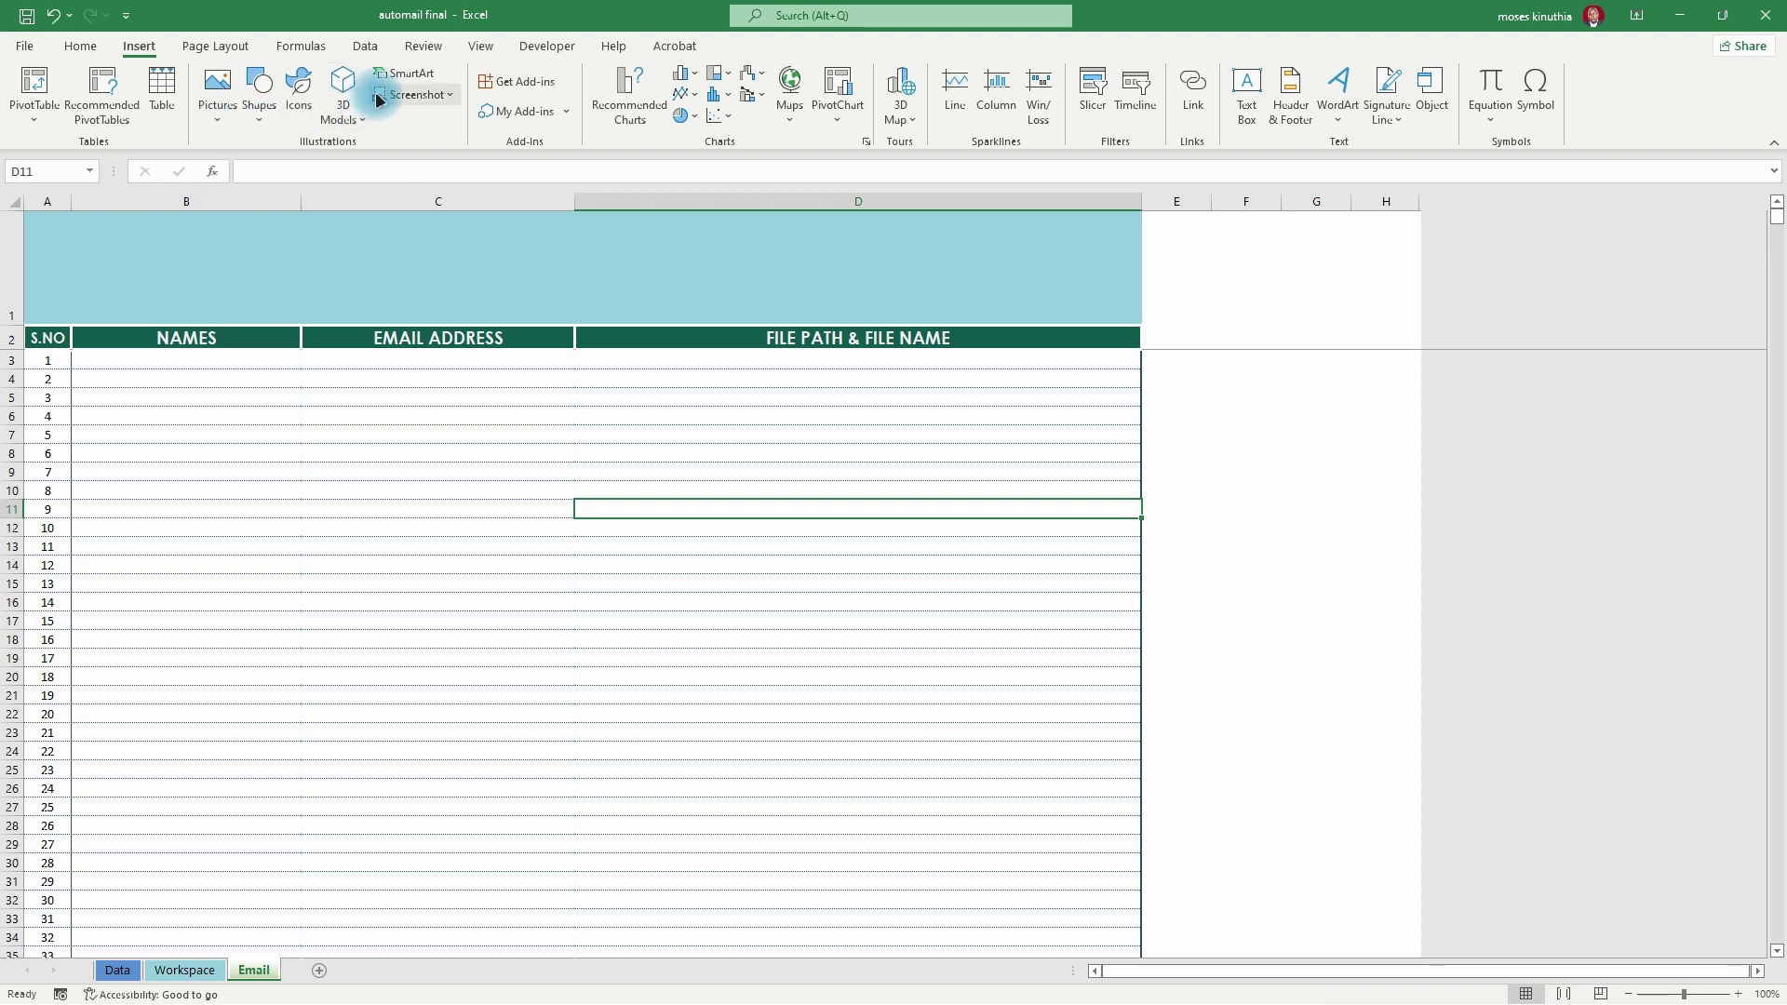
pyautogui.click(260, 104)
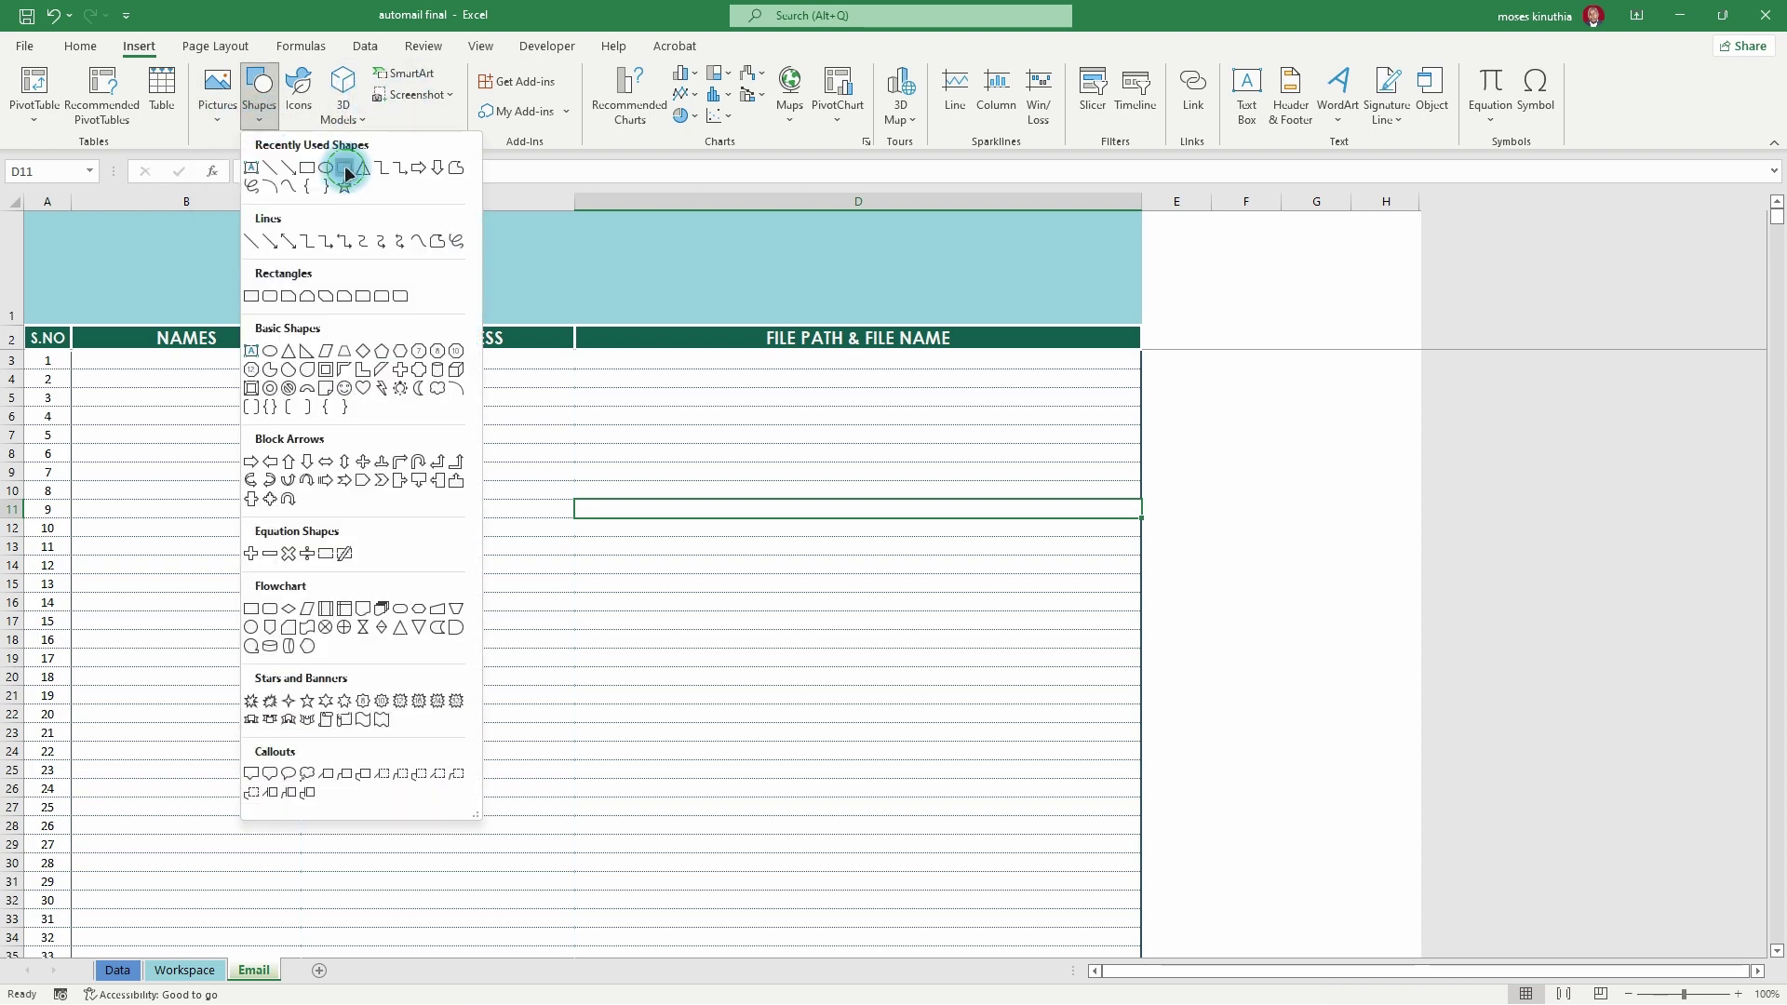
pyautogui.click(346, 169)
pyautogui.moveTo(806, 226)
pyautogui.mouseDown()
pyautogui.moveTo(859, 265)
pyautogui.moveTo(1049, 291)
pyautogui.mouseUp()
pyautogui.rightClick(856, 259)
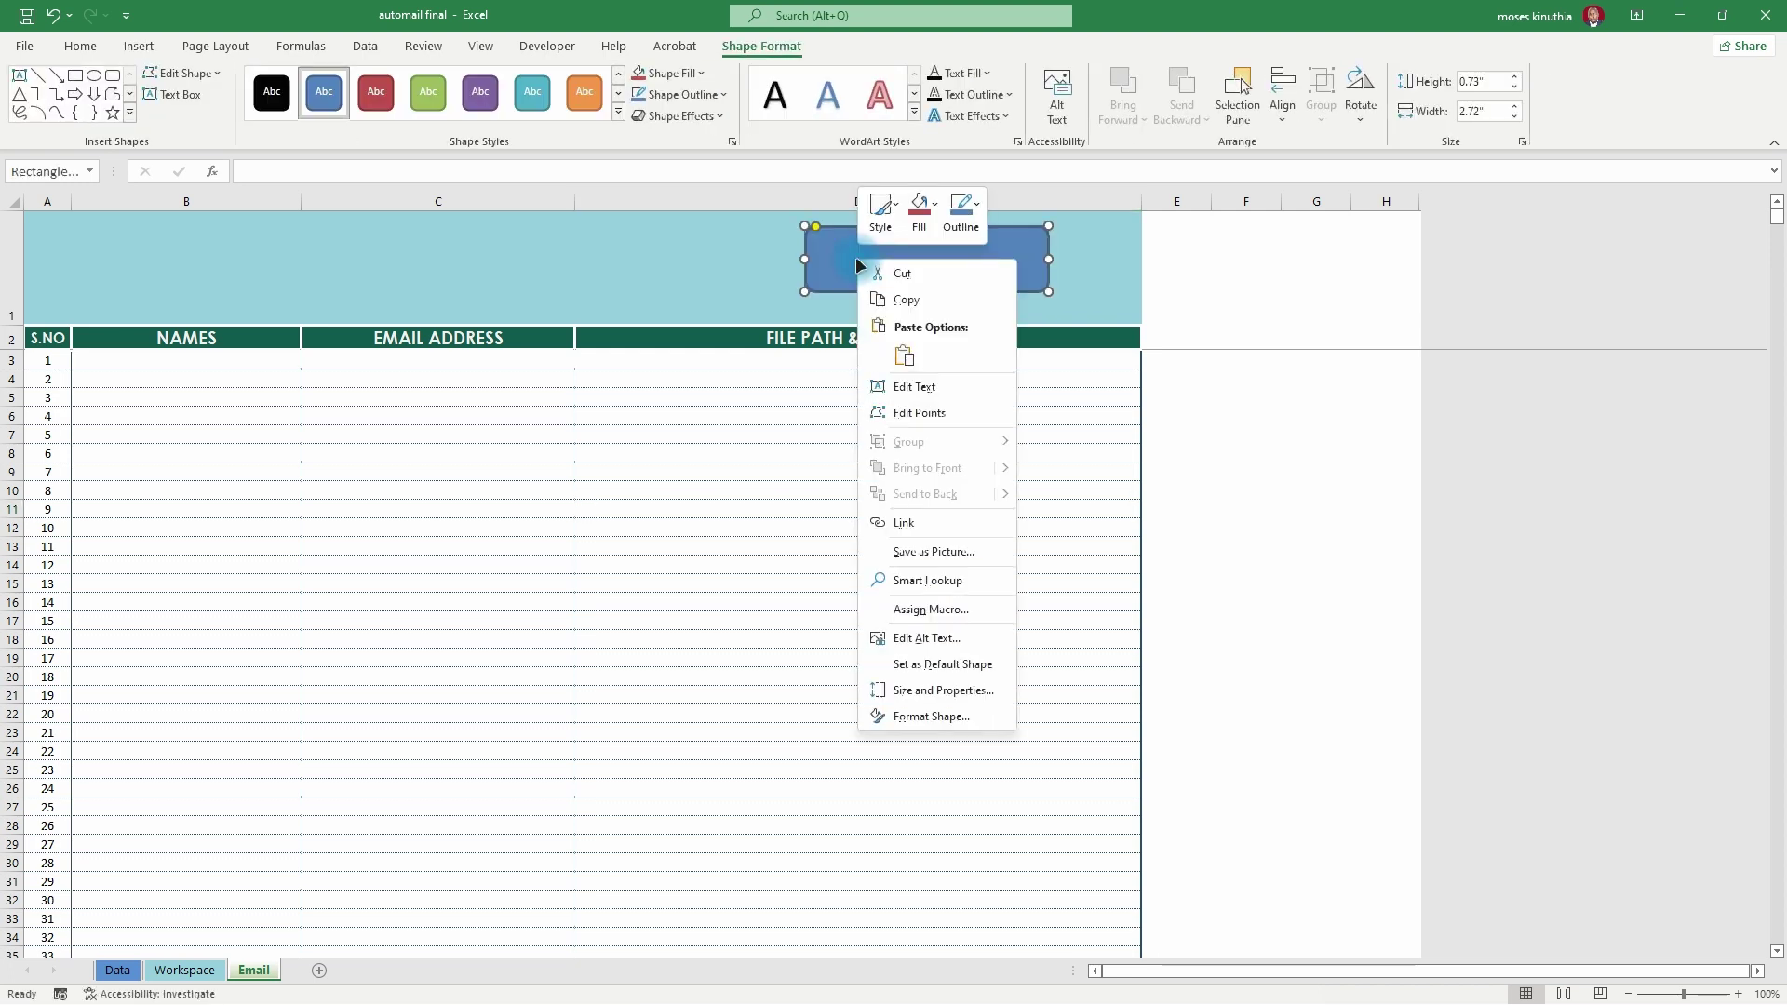
pyautogui.click(886, 253)
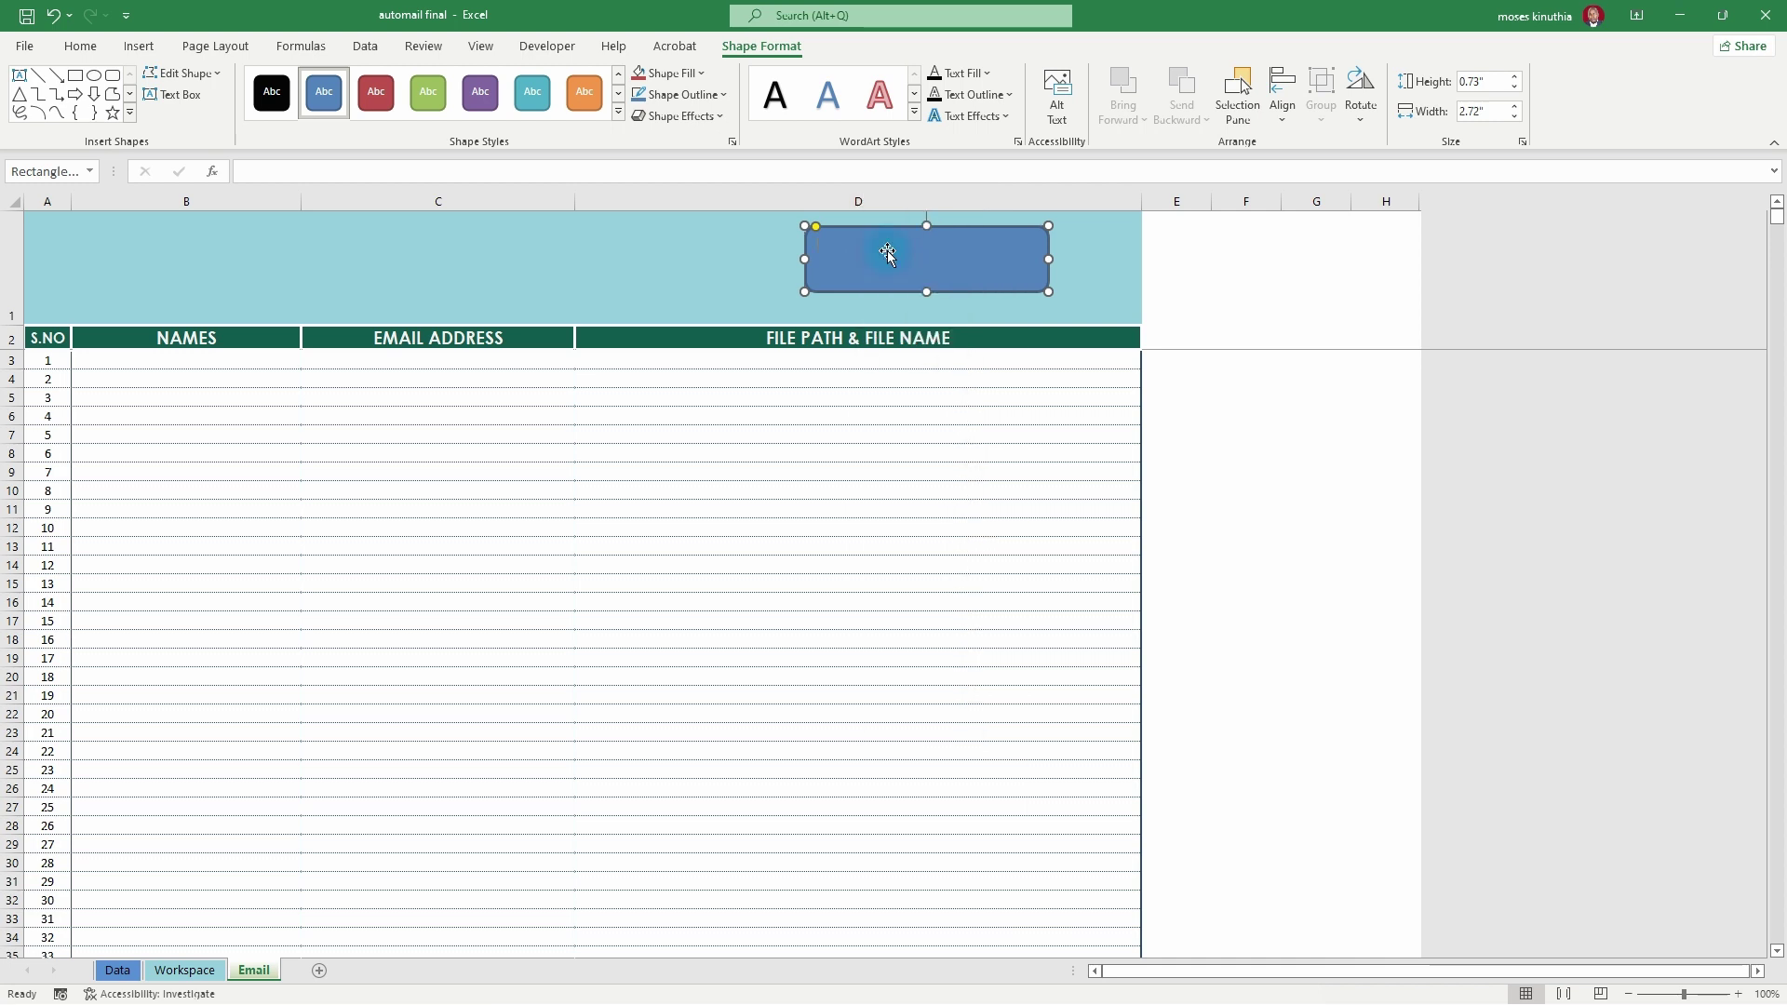
# - Label the shape 'Send MAILS' and enlarge its text to 28 points
pyautogui.write('Send MAILS')
pyautogui.hotkey('ctrl', 'a')
pyautogui.rightClick(865, 239)
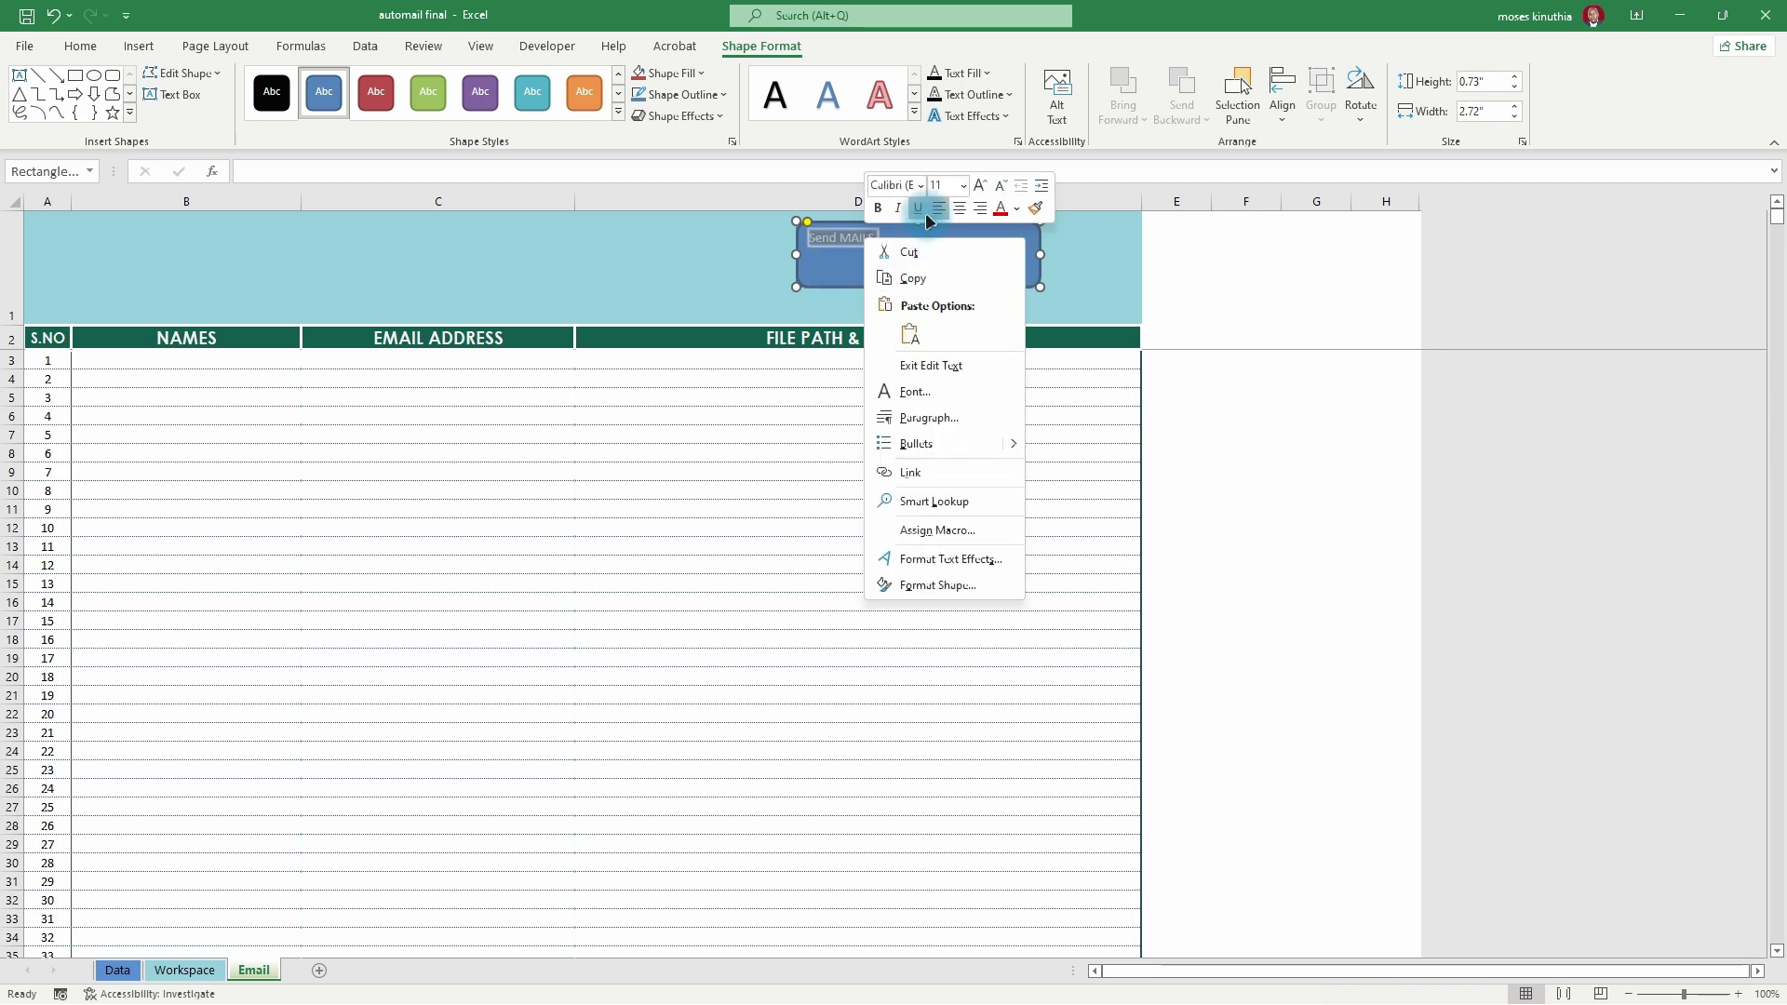
pyautogui.click(981, 188)
pyautogui.click(980, 188)
pyautogui.click(981, 188)
pyautogui.click(981, 188)
pyautogui.click(981, 188)
pyautogui.click(981, 188)
pyautogui.click(981, 188)
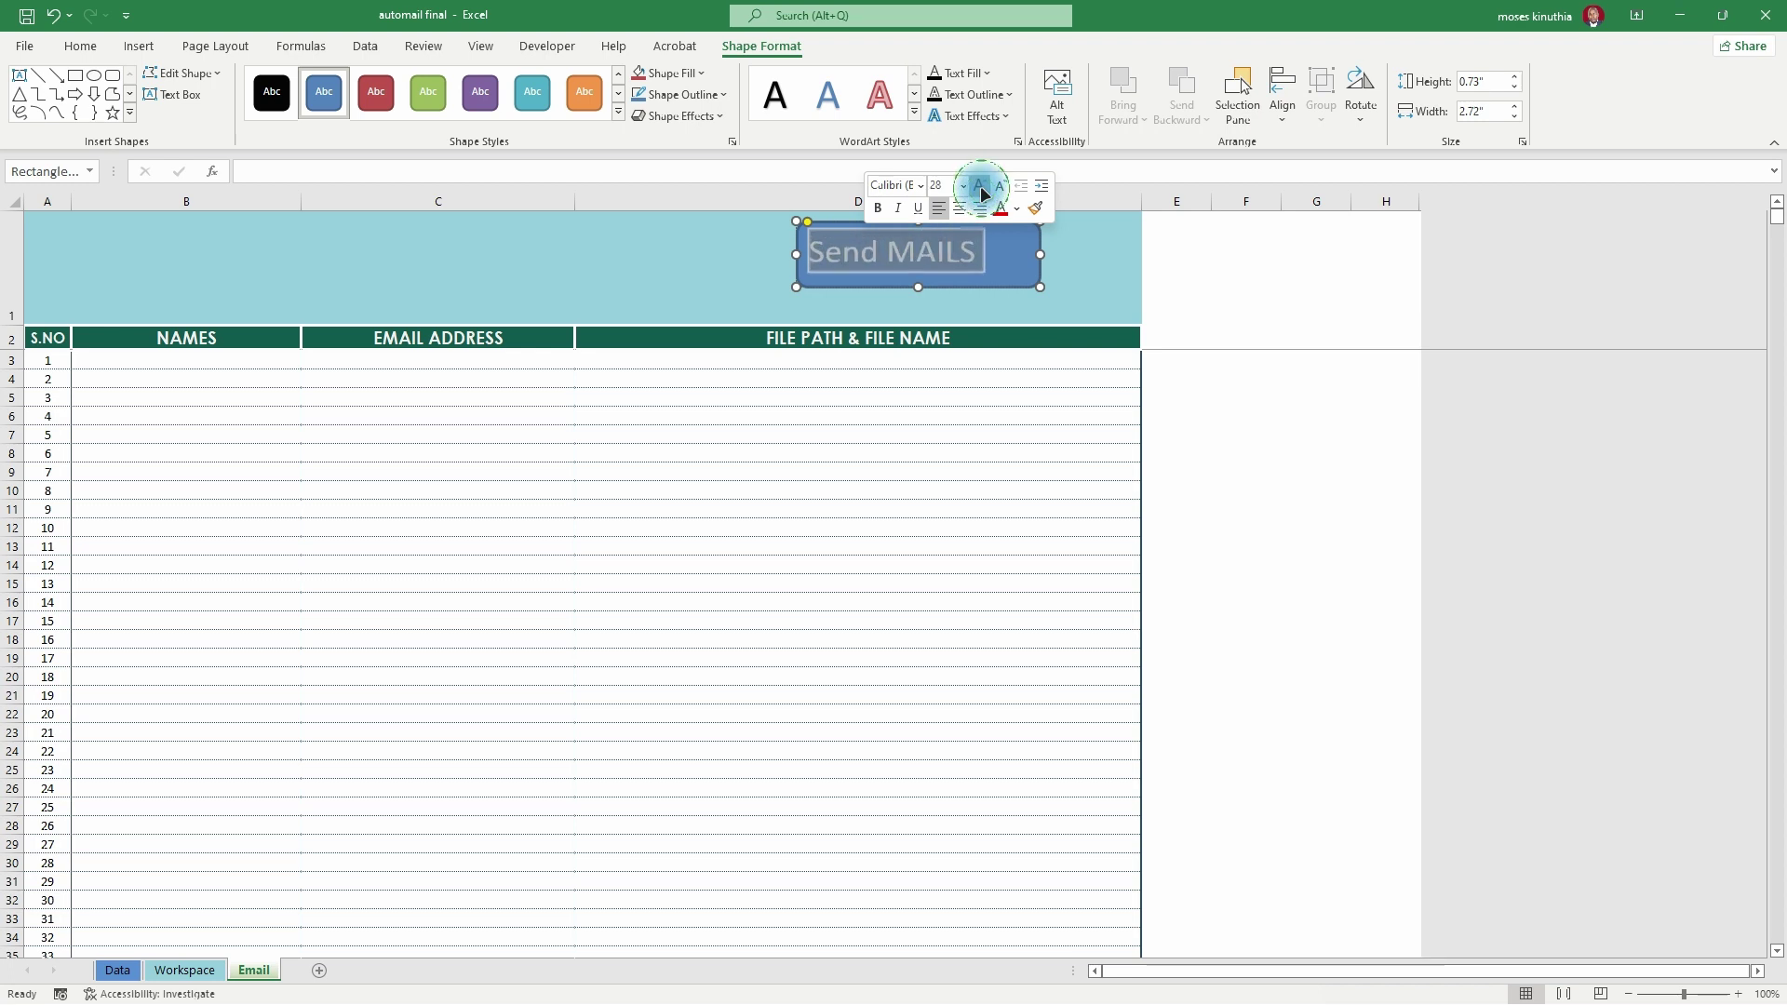
pyautogui.press('Escape')
pyautogui.click(1069, 257)
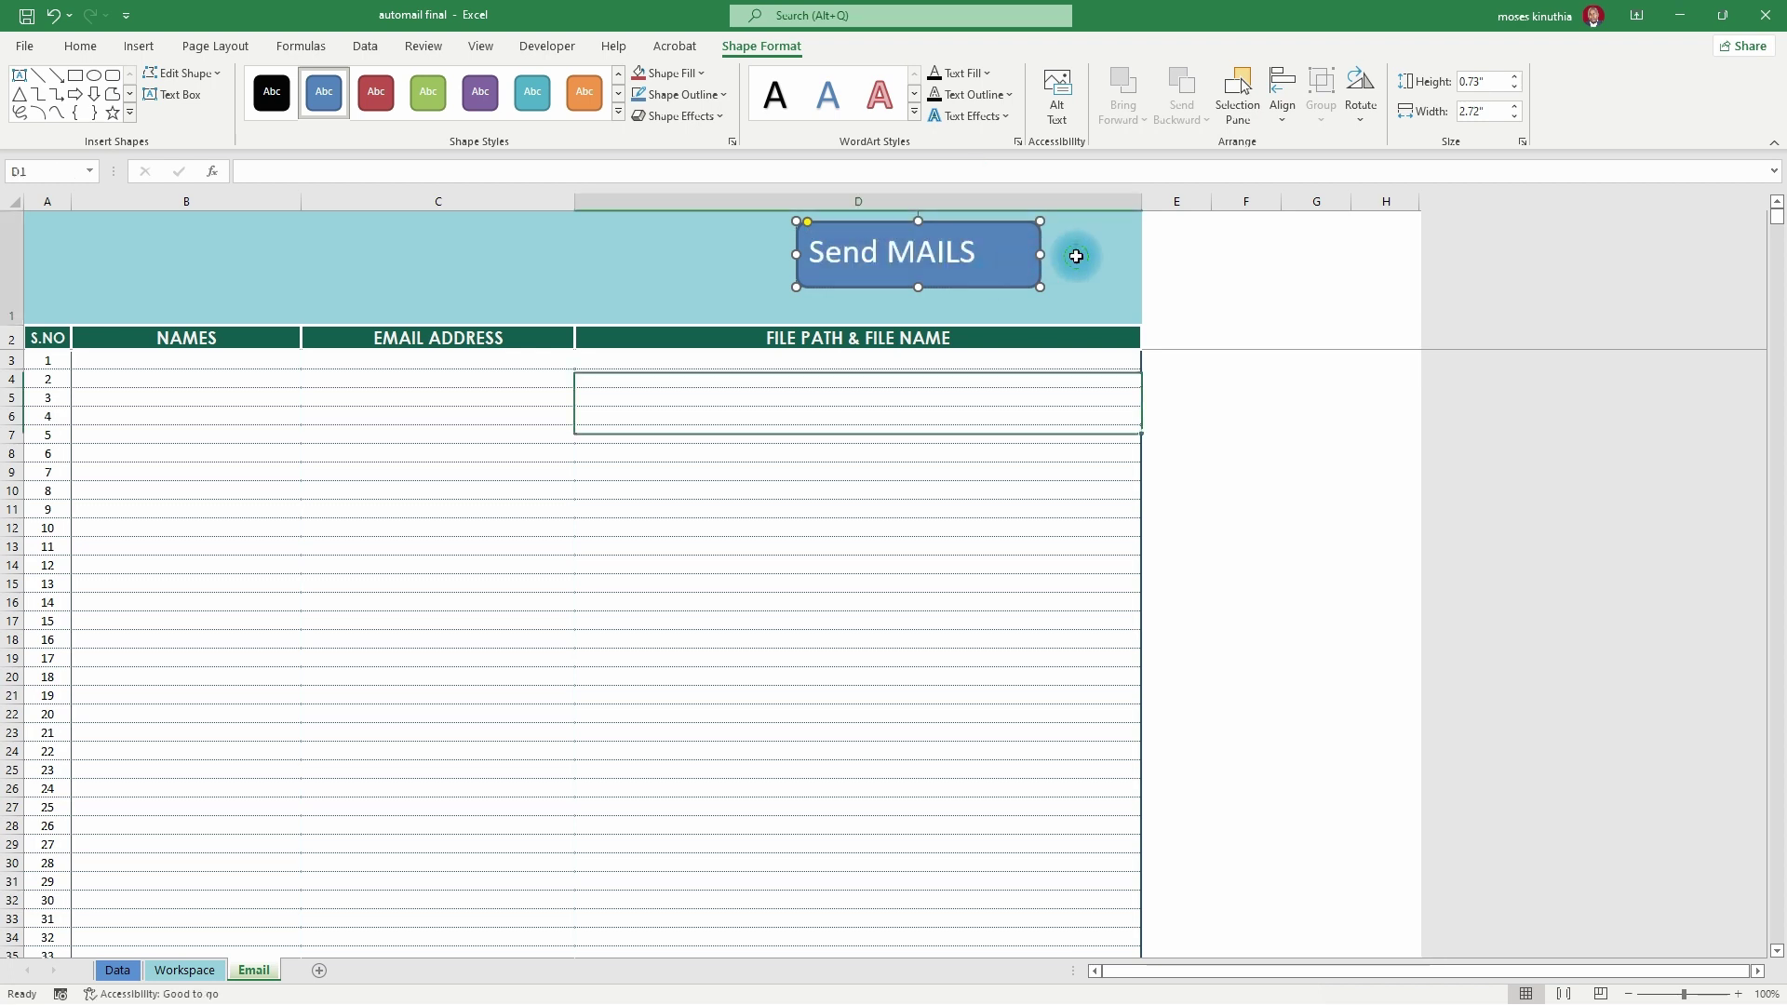
# - Assign the Send_Files macro to the Send MAILS shape through Assign Macro
pyautogui.click(1240, 287)
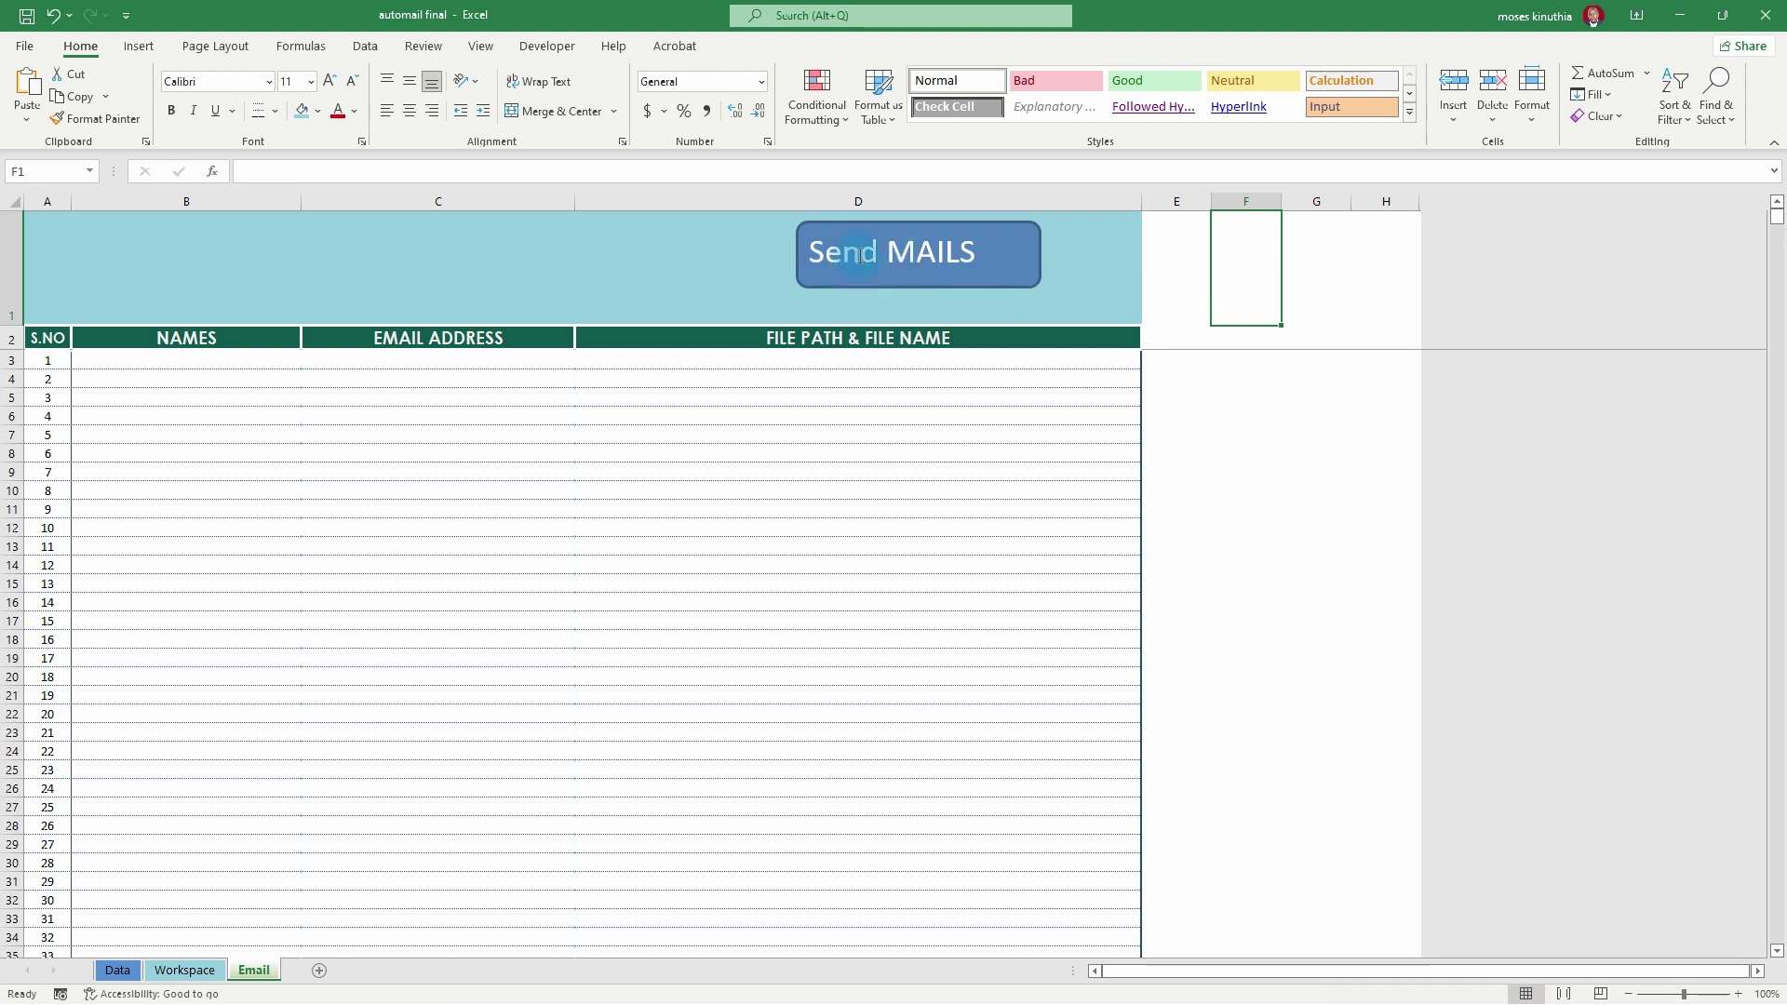
pyautogui.click(860, 255)
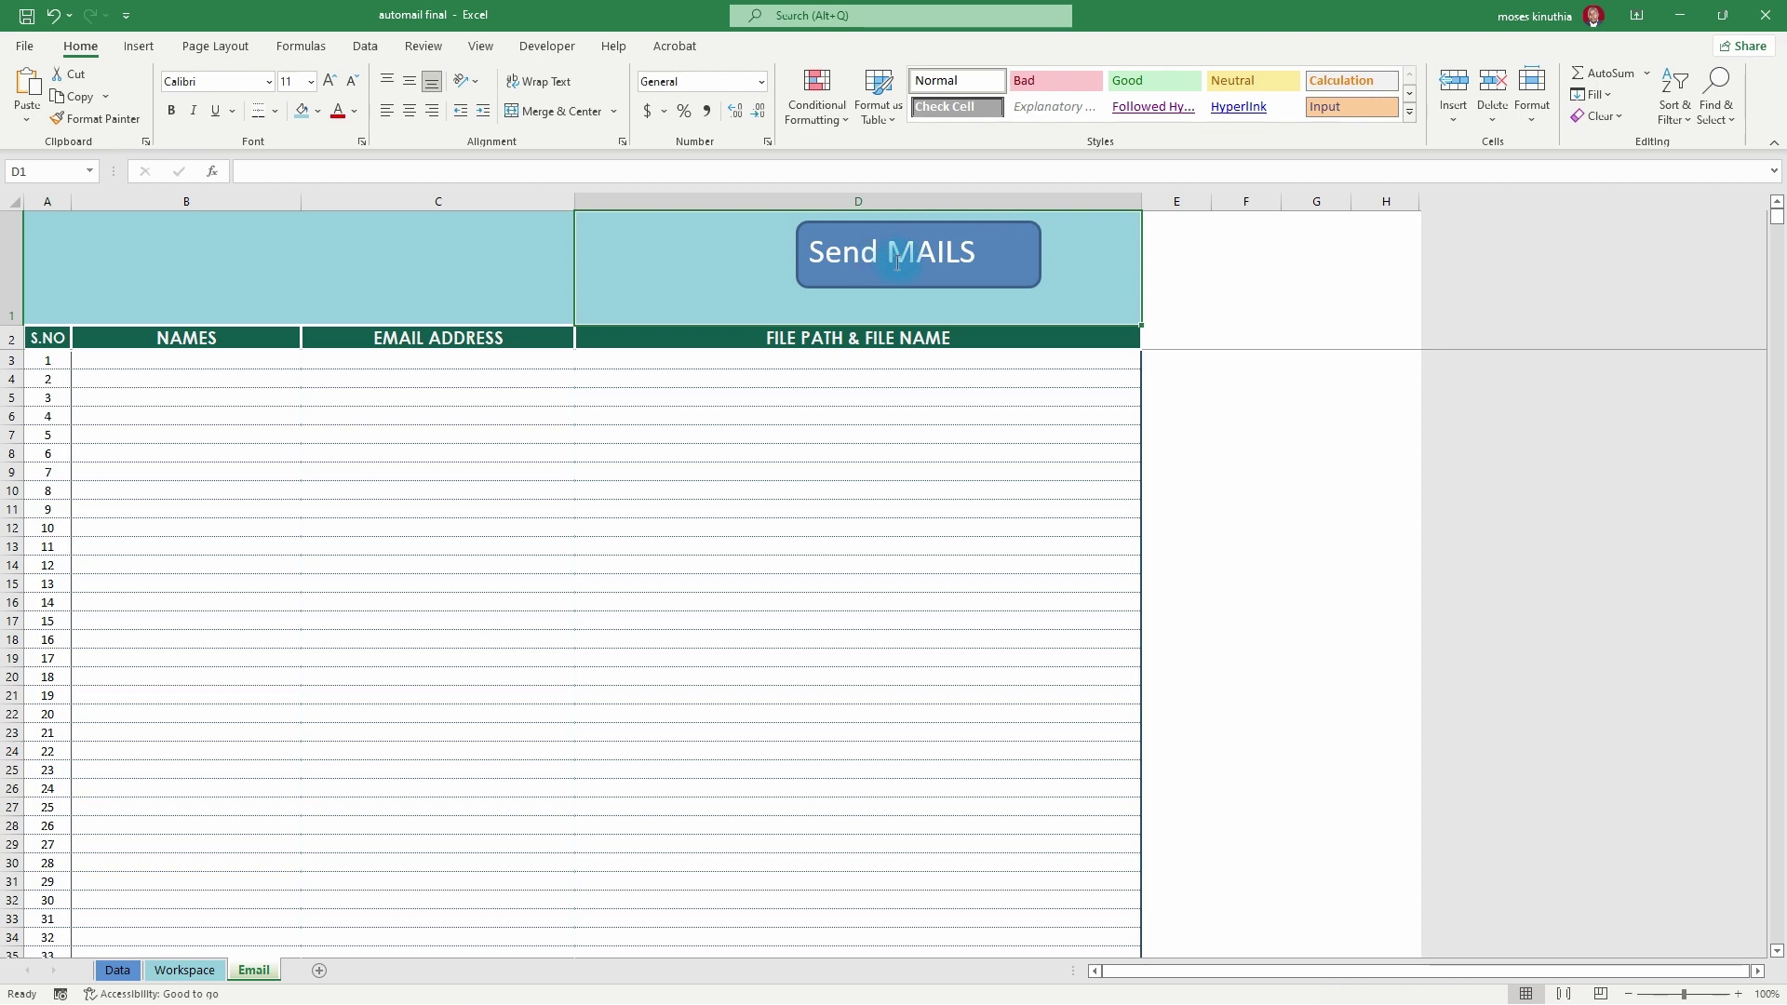
pyautogui.click(871, 270)
pyautogui.rightClick(911, 267)
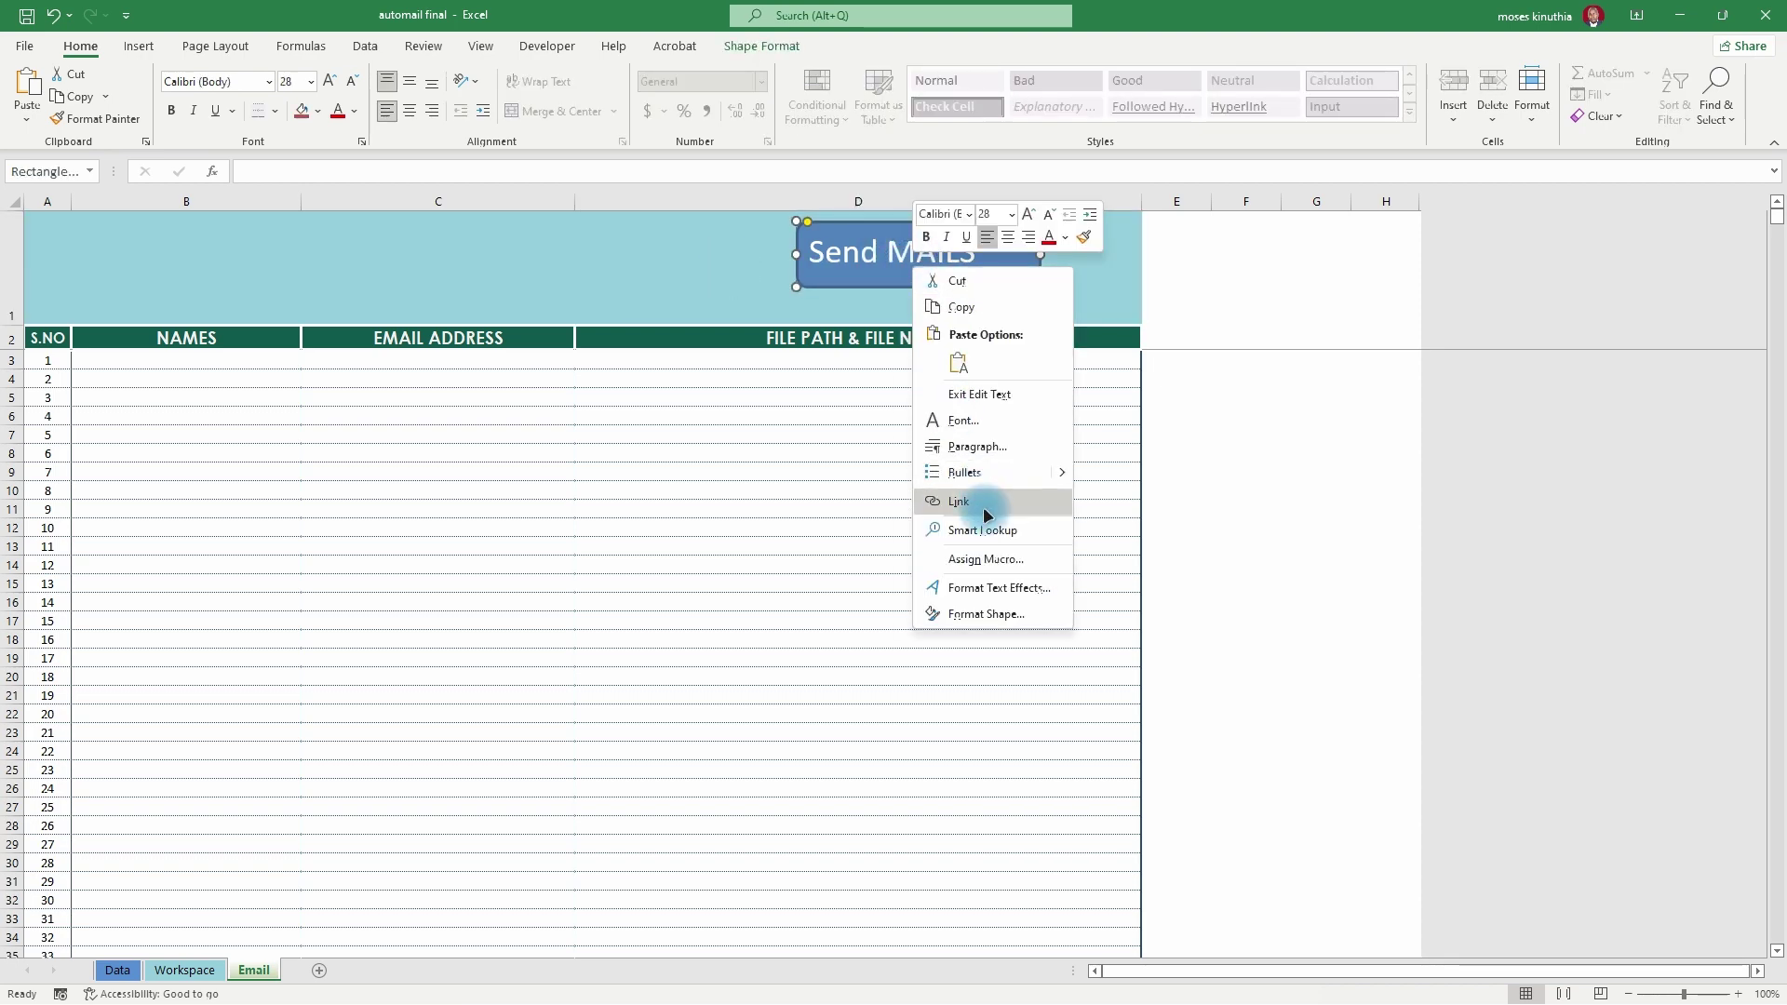
pyautogui.click(1009, 557)
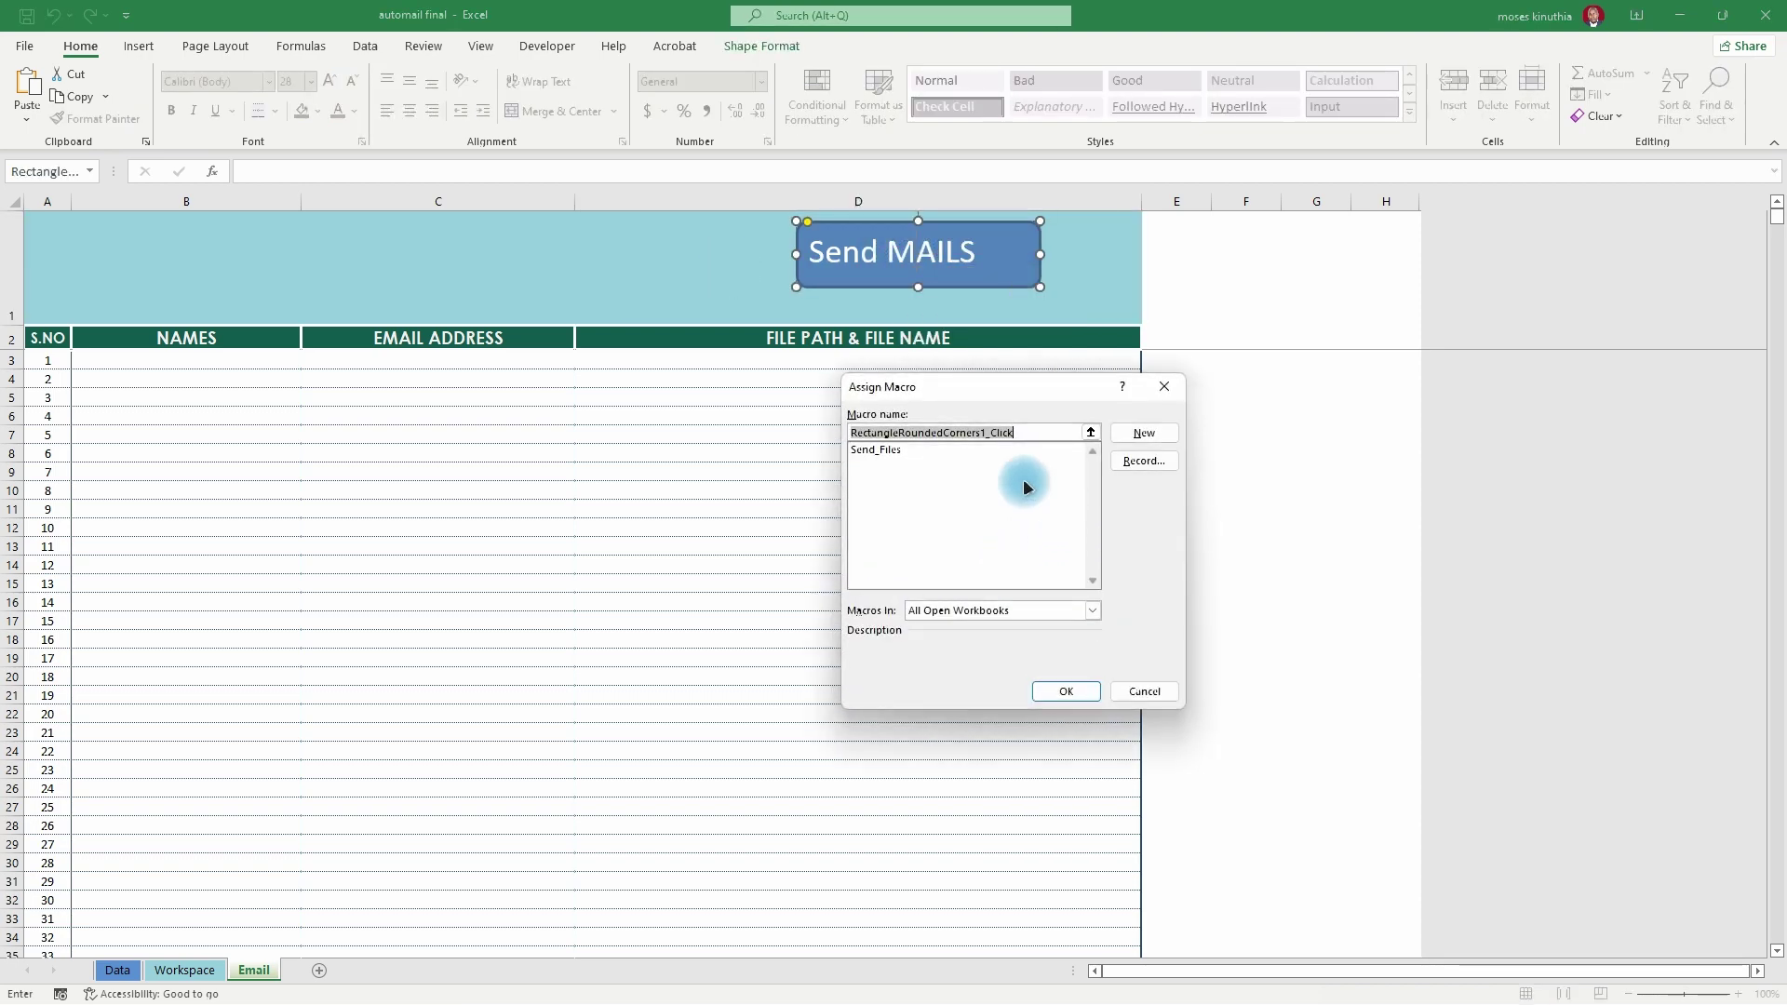
pyautogui.click(891, 454)
pyautogui.click(1066, 694)
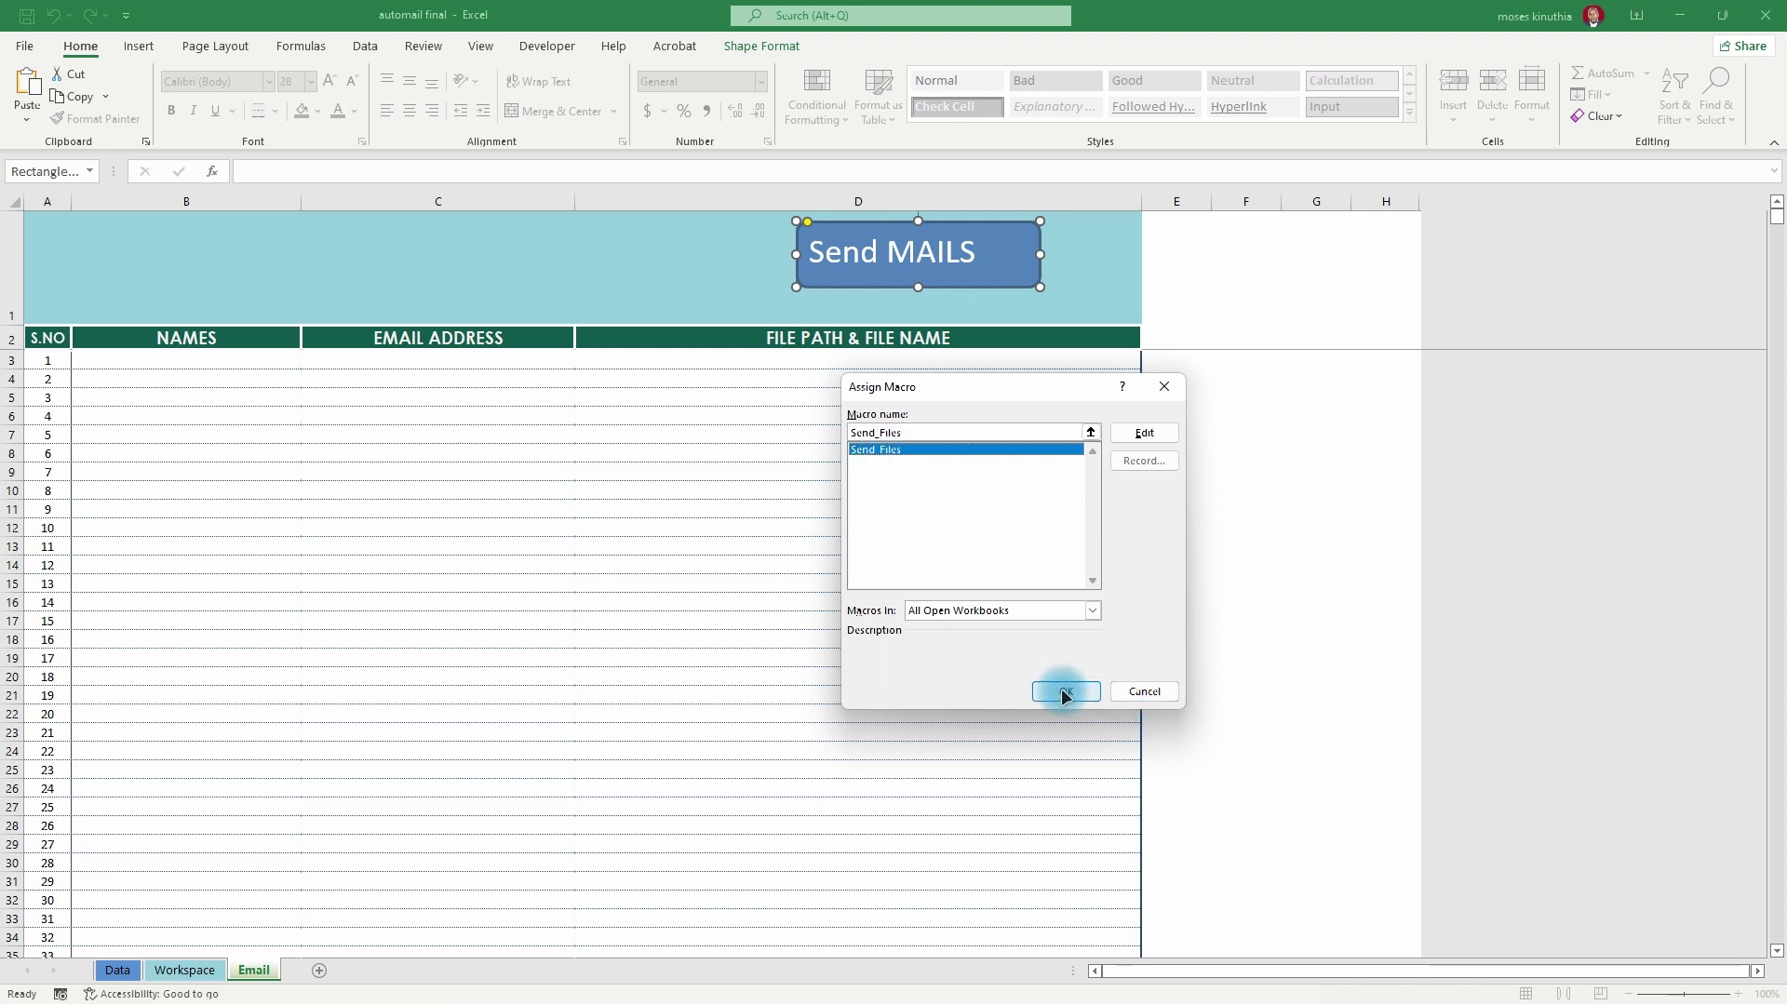
pyautogui.click(1233, 283)
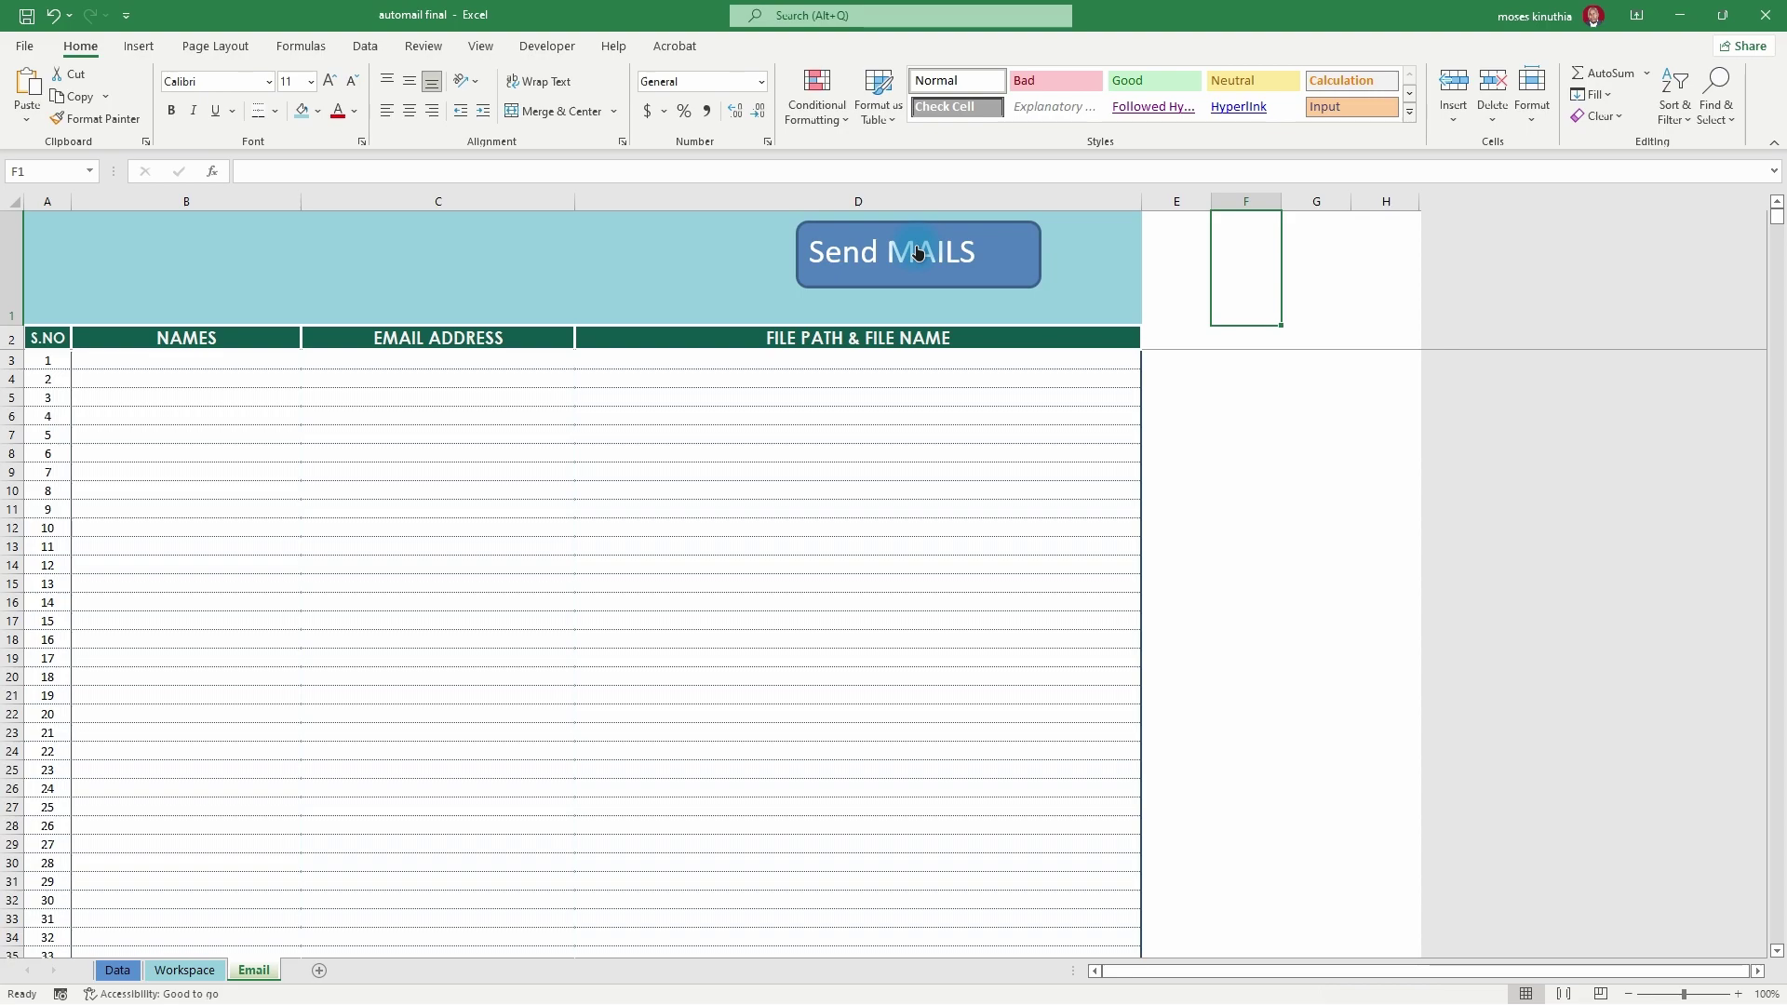
pyautogui.click(185, 970)
# - Copy the 30 recipient rows A2:C31 from Workspace and paste them into the Email sheet at B3
pyautogui.click(254, 969)
pyautogui.click(172, 977)
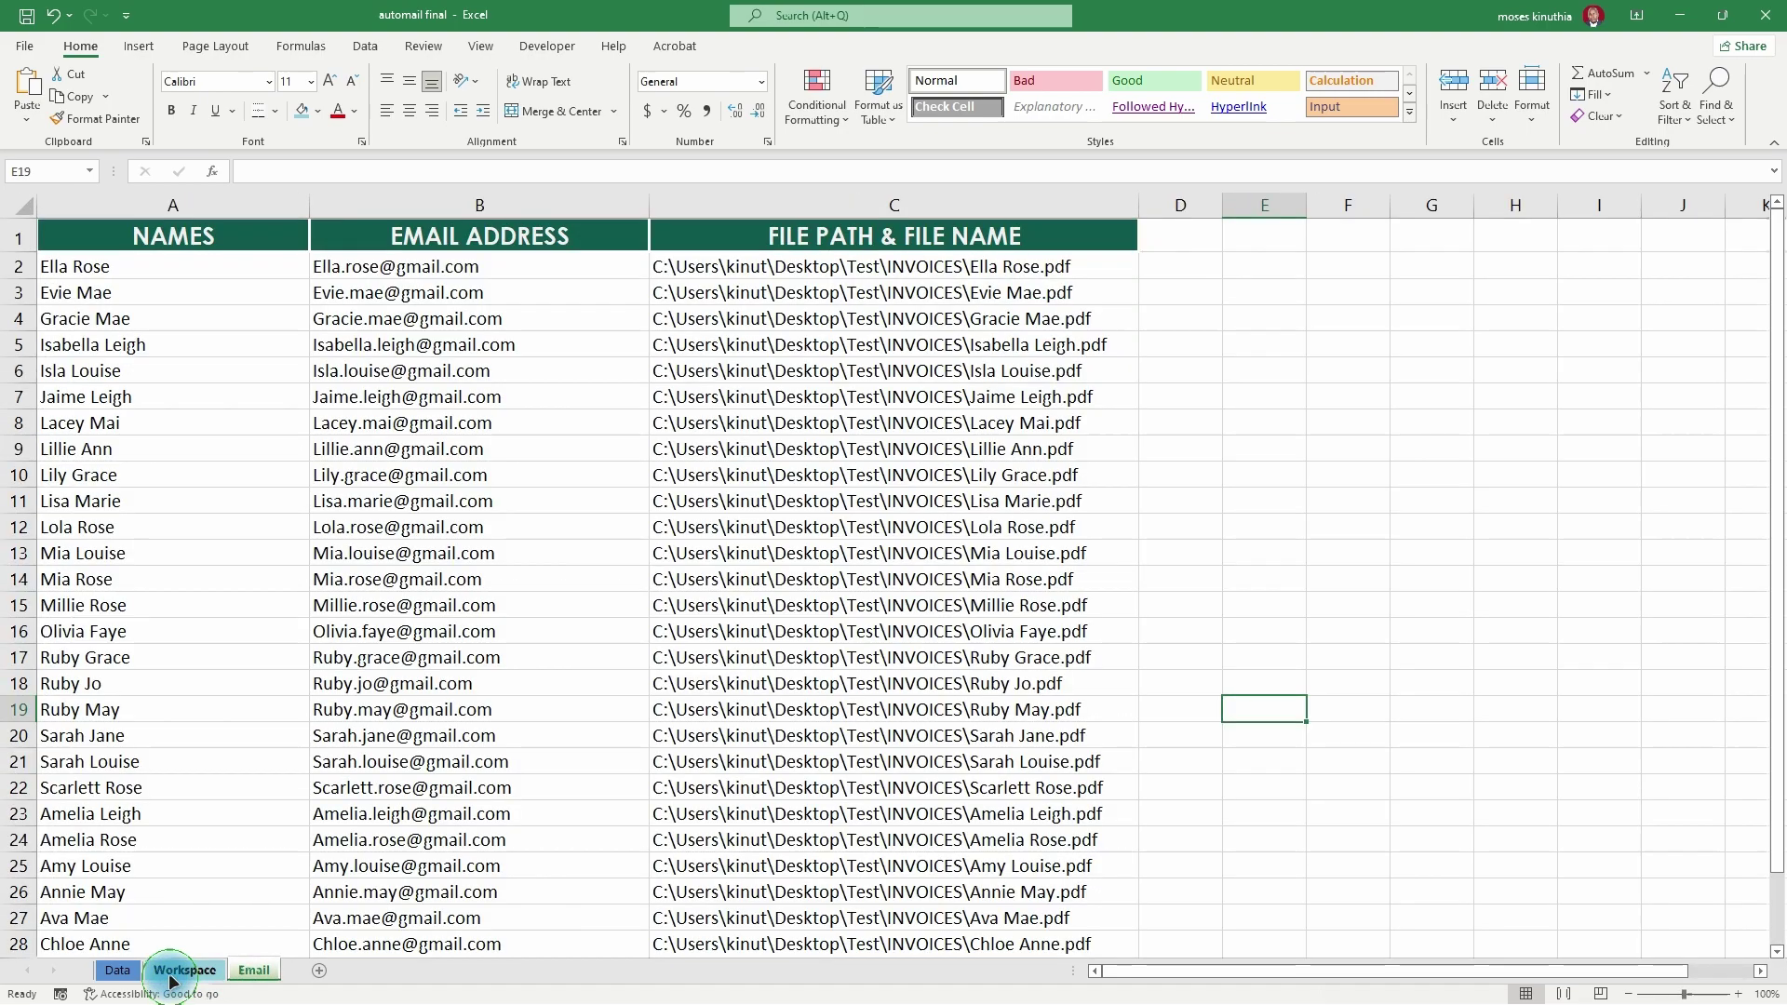
pyautogui.moveTo(93, 267); pyautogui.dragTo(801, 866)
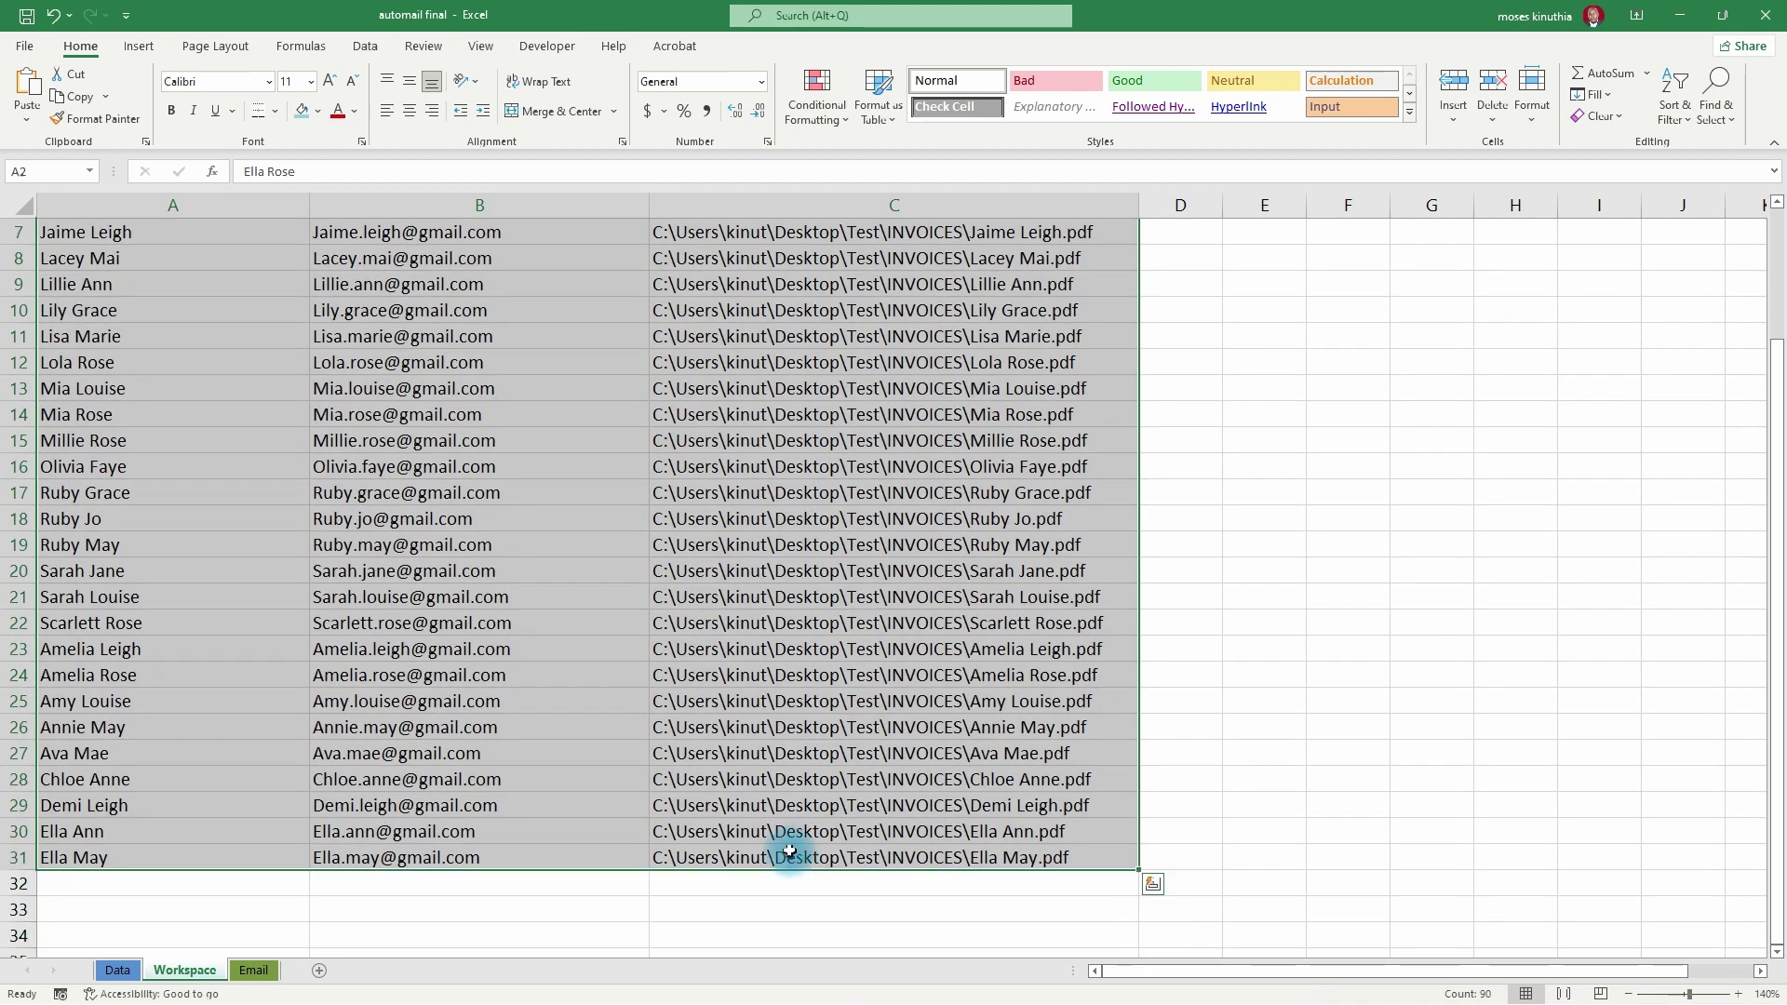
pyautogui.hotkey('ctrl', 'c')
pyautogui.click(254, 969)
pyautogui.rightClick(94, 365)
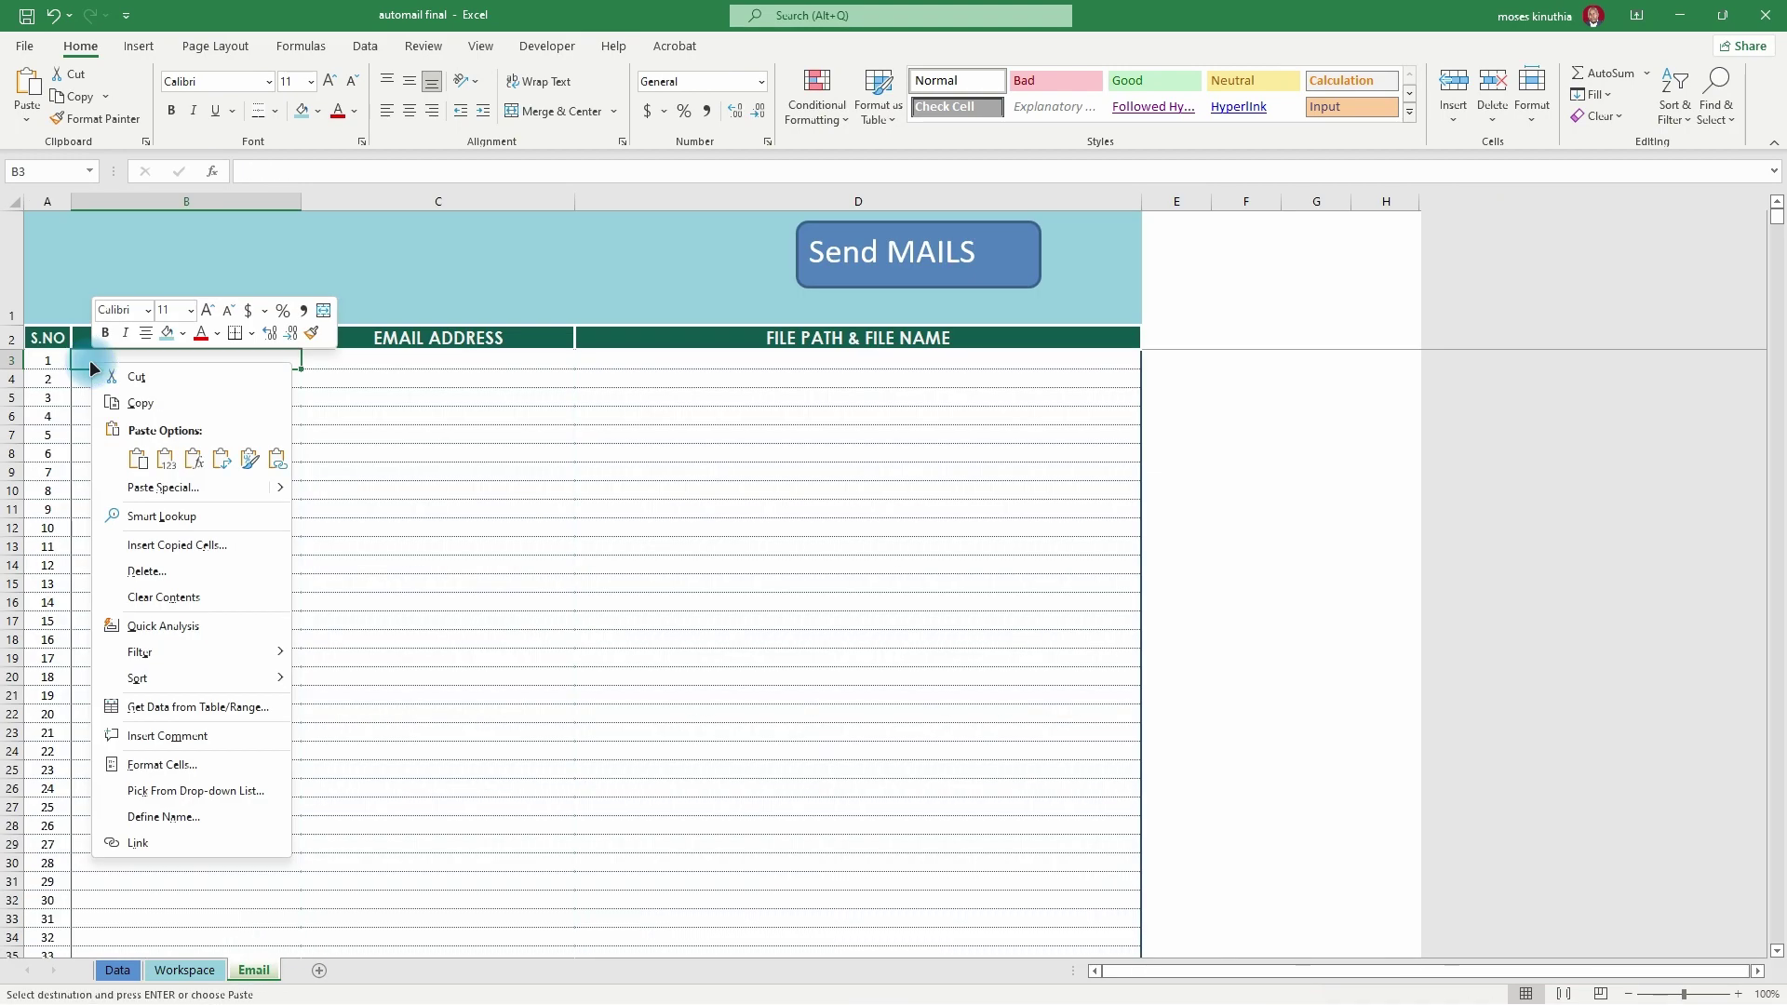
pyautogui.click(167, 460)
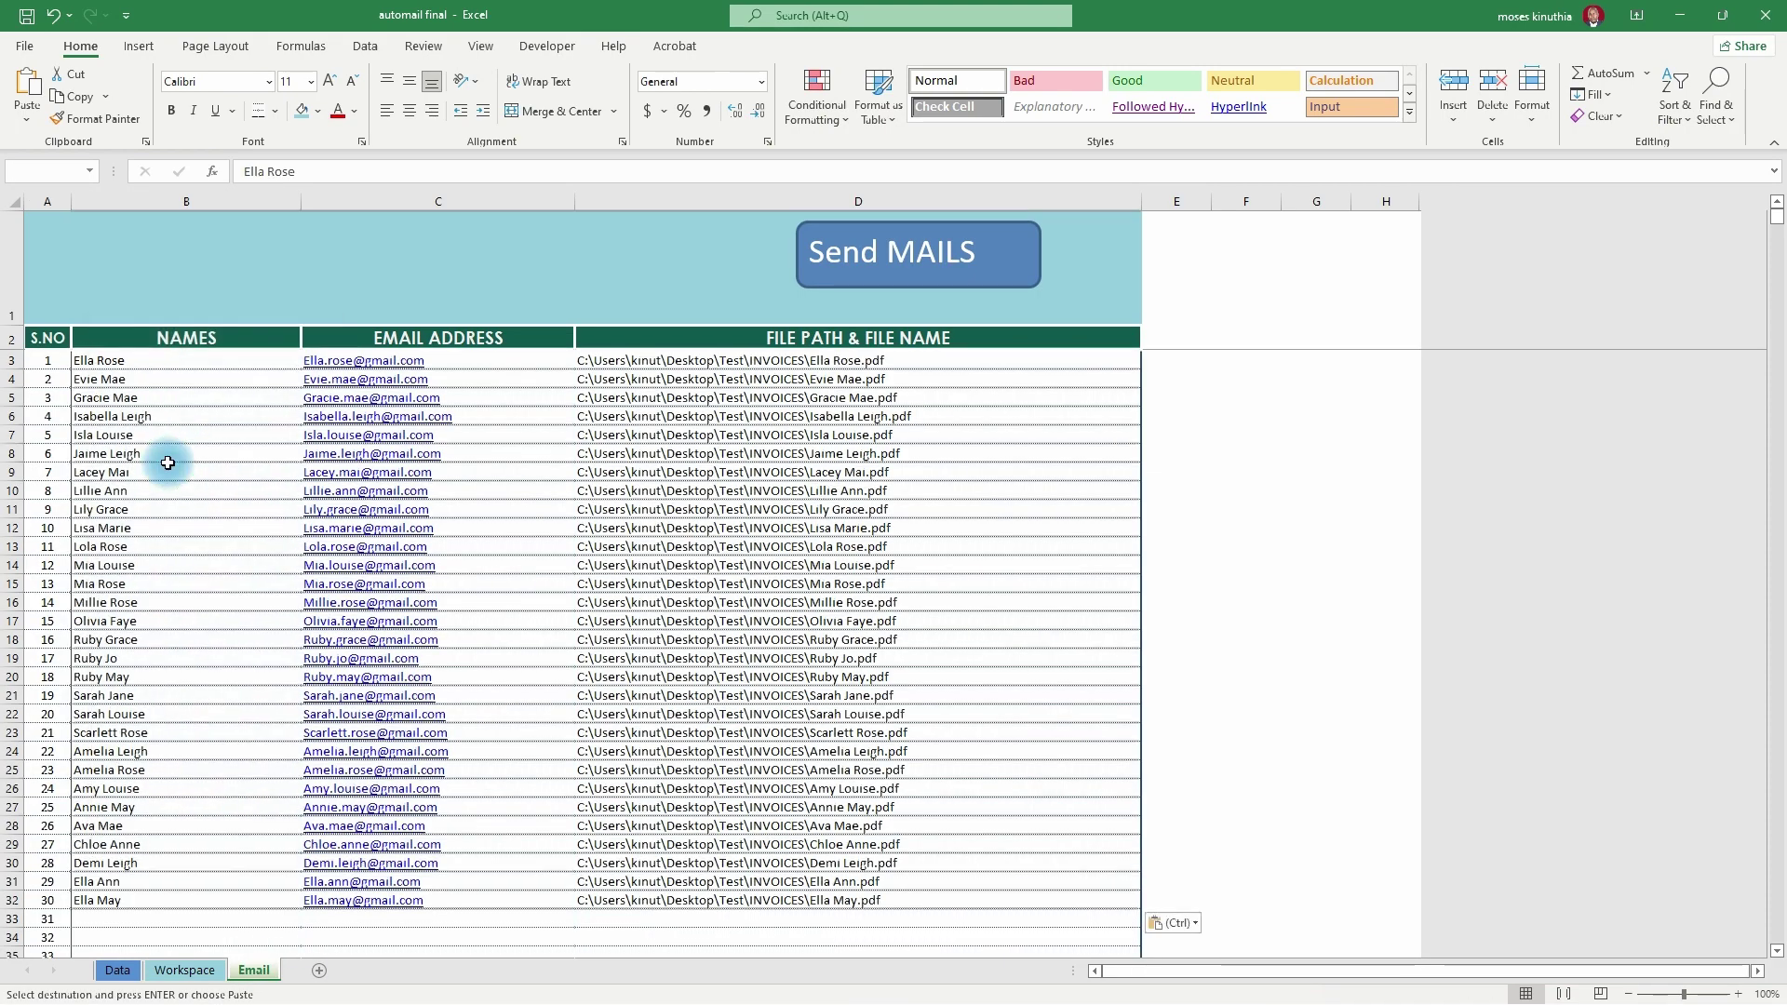
pyautogui.click(1164, 638)
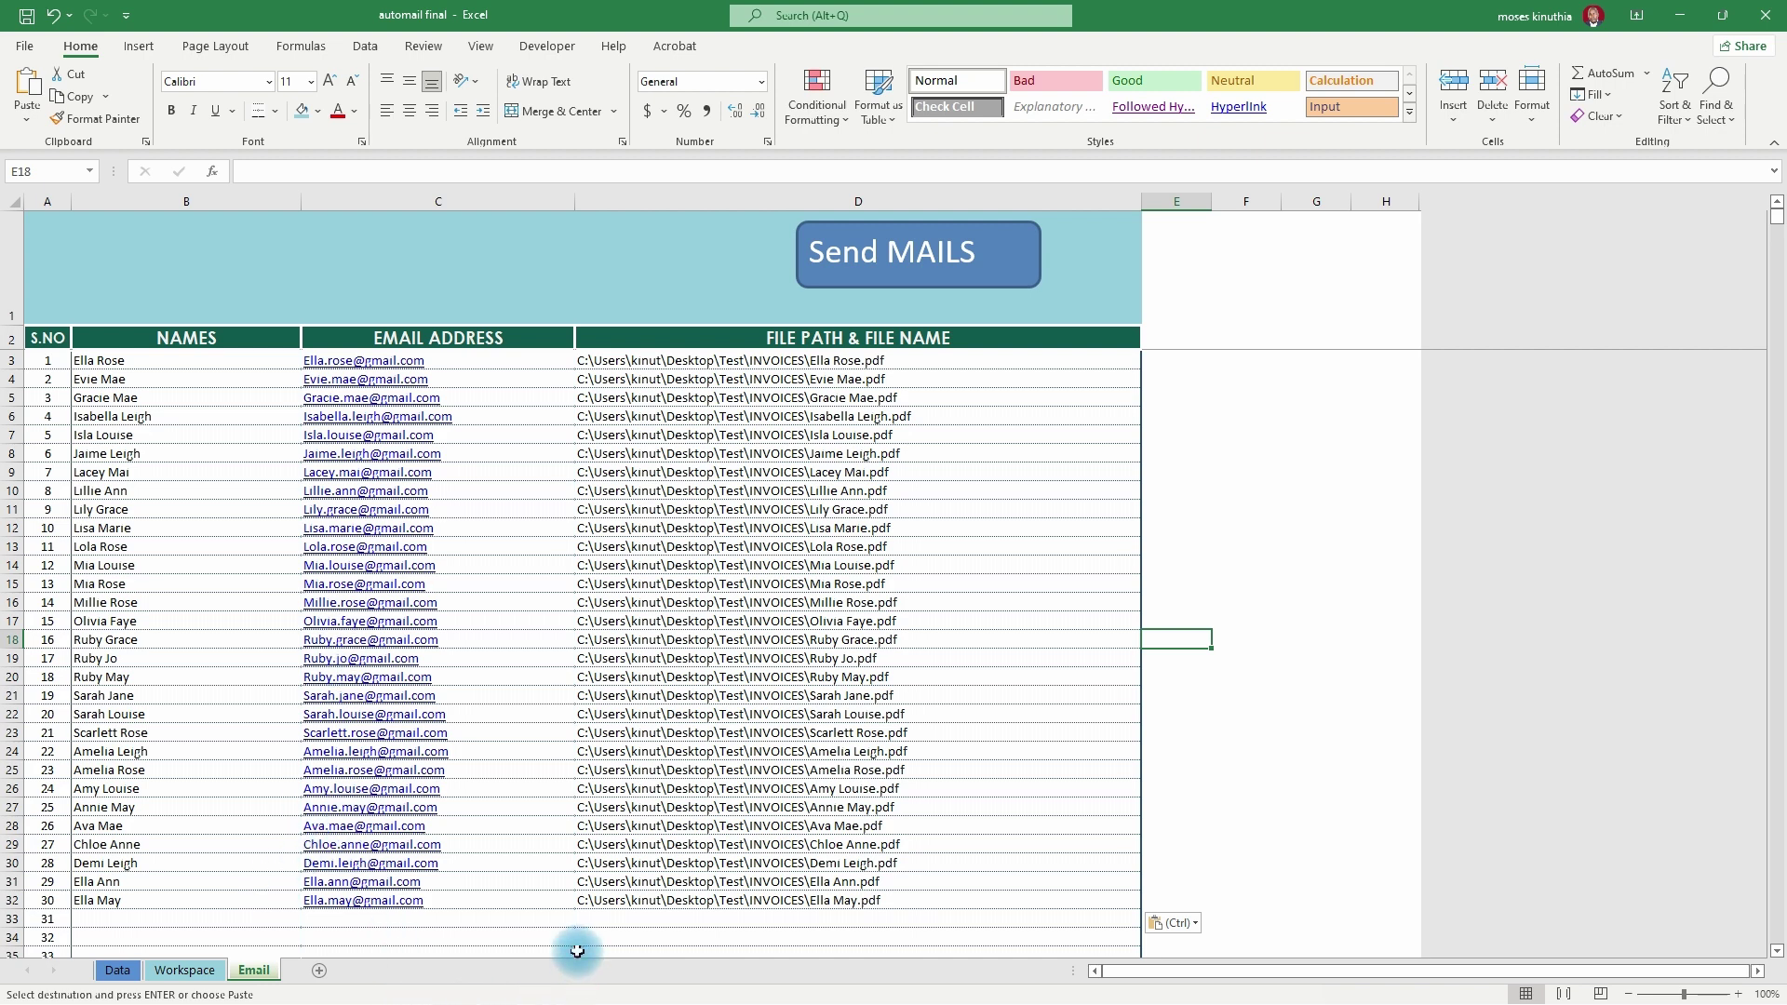
pyautogui.press('super')
# - Launch Outlook, minimize it, and clear B3:D33 on Excel's Email sheet
pyautogui.click(610, 987)
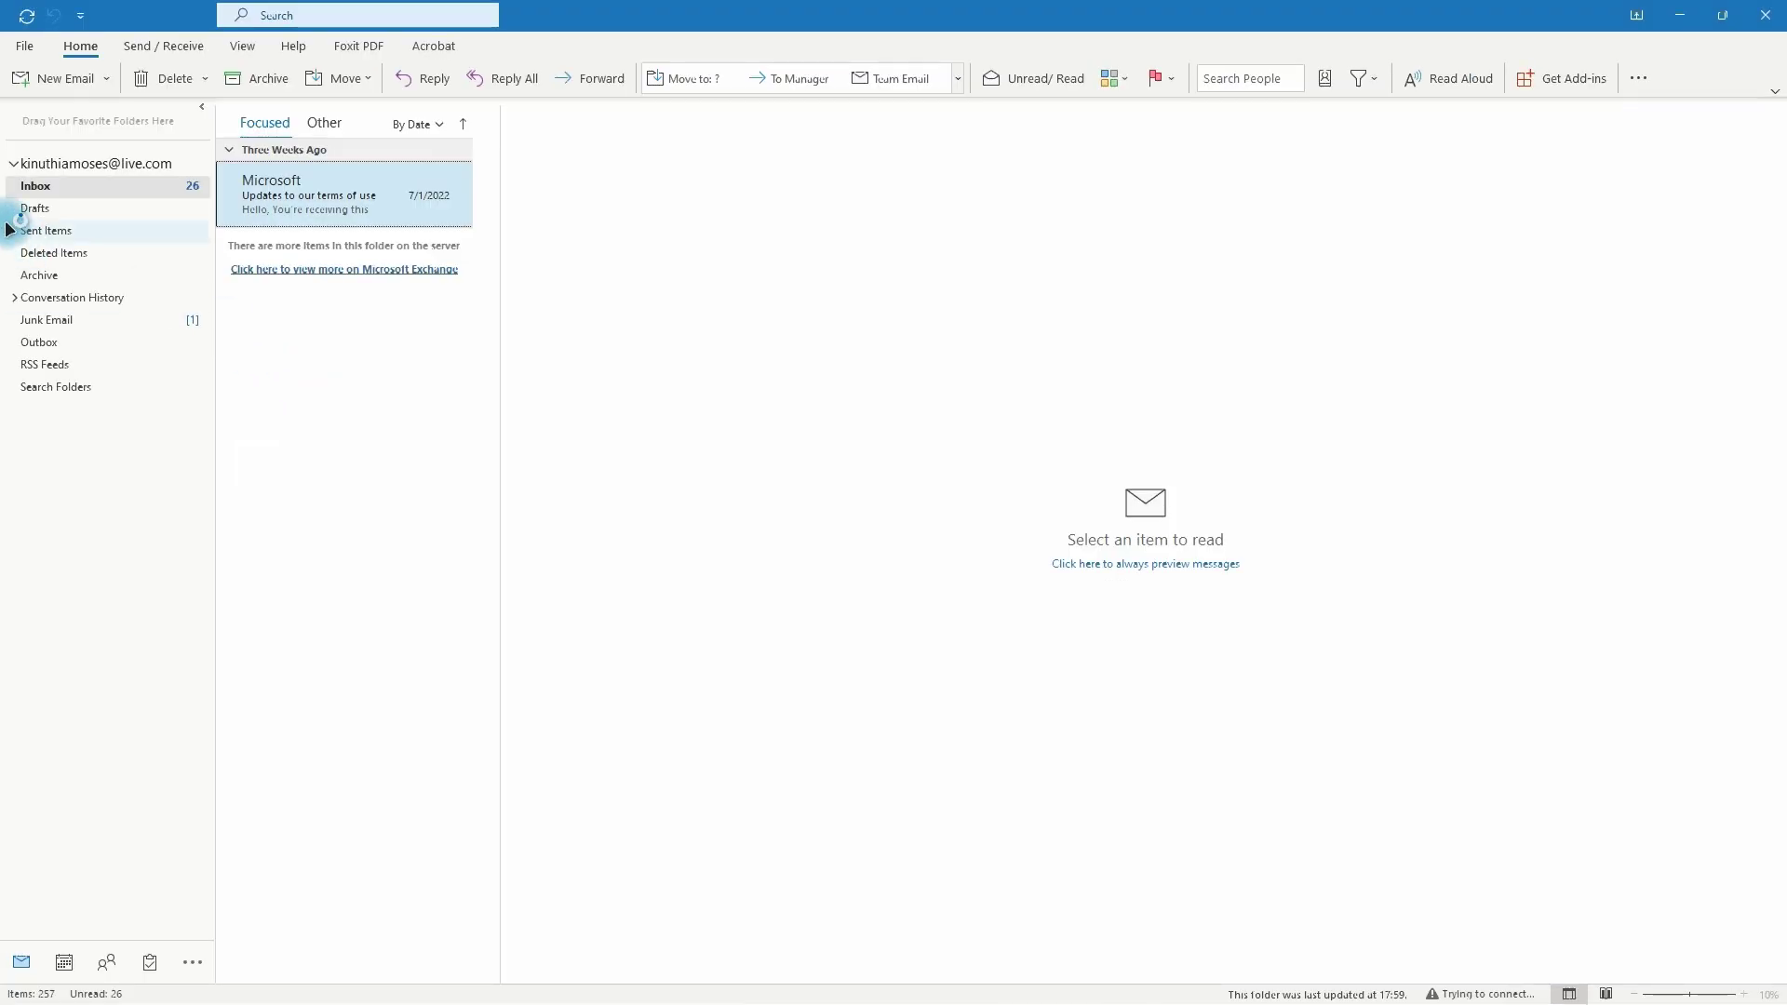
pyautogui.click(1686, 16)
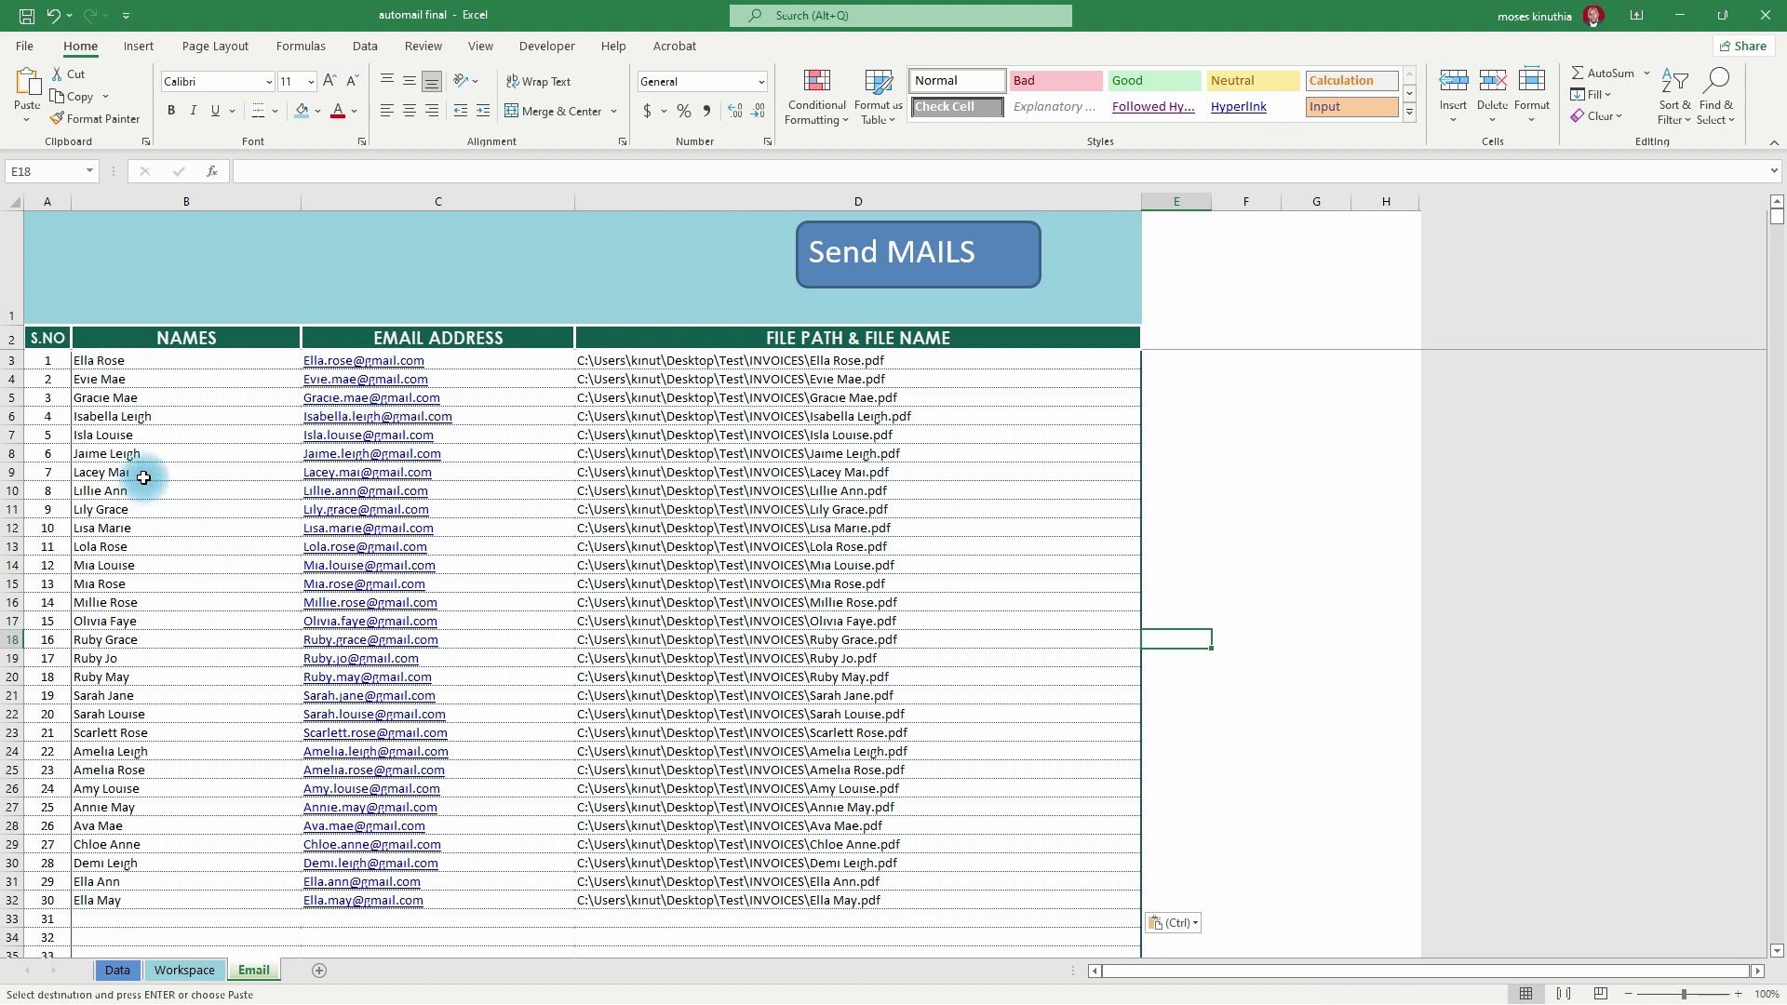
pyautogui.moveTo(93, 361); pyautogui.dragTo(870, 919)
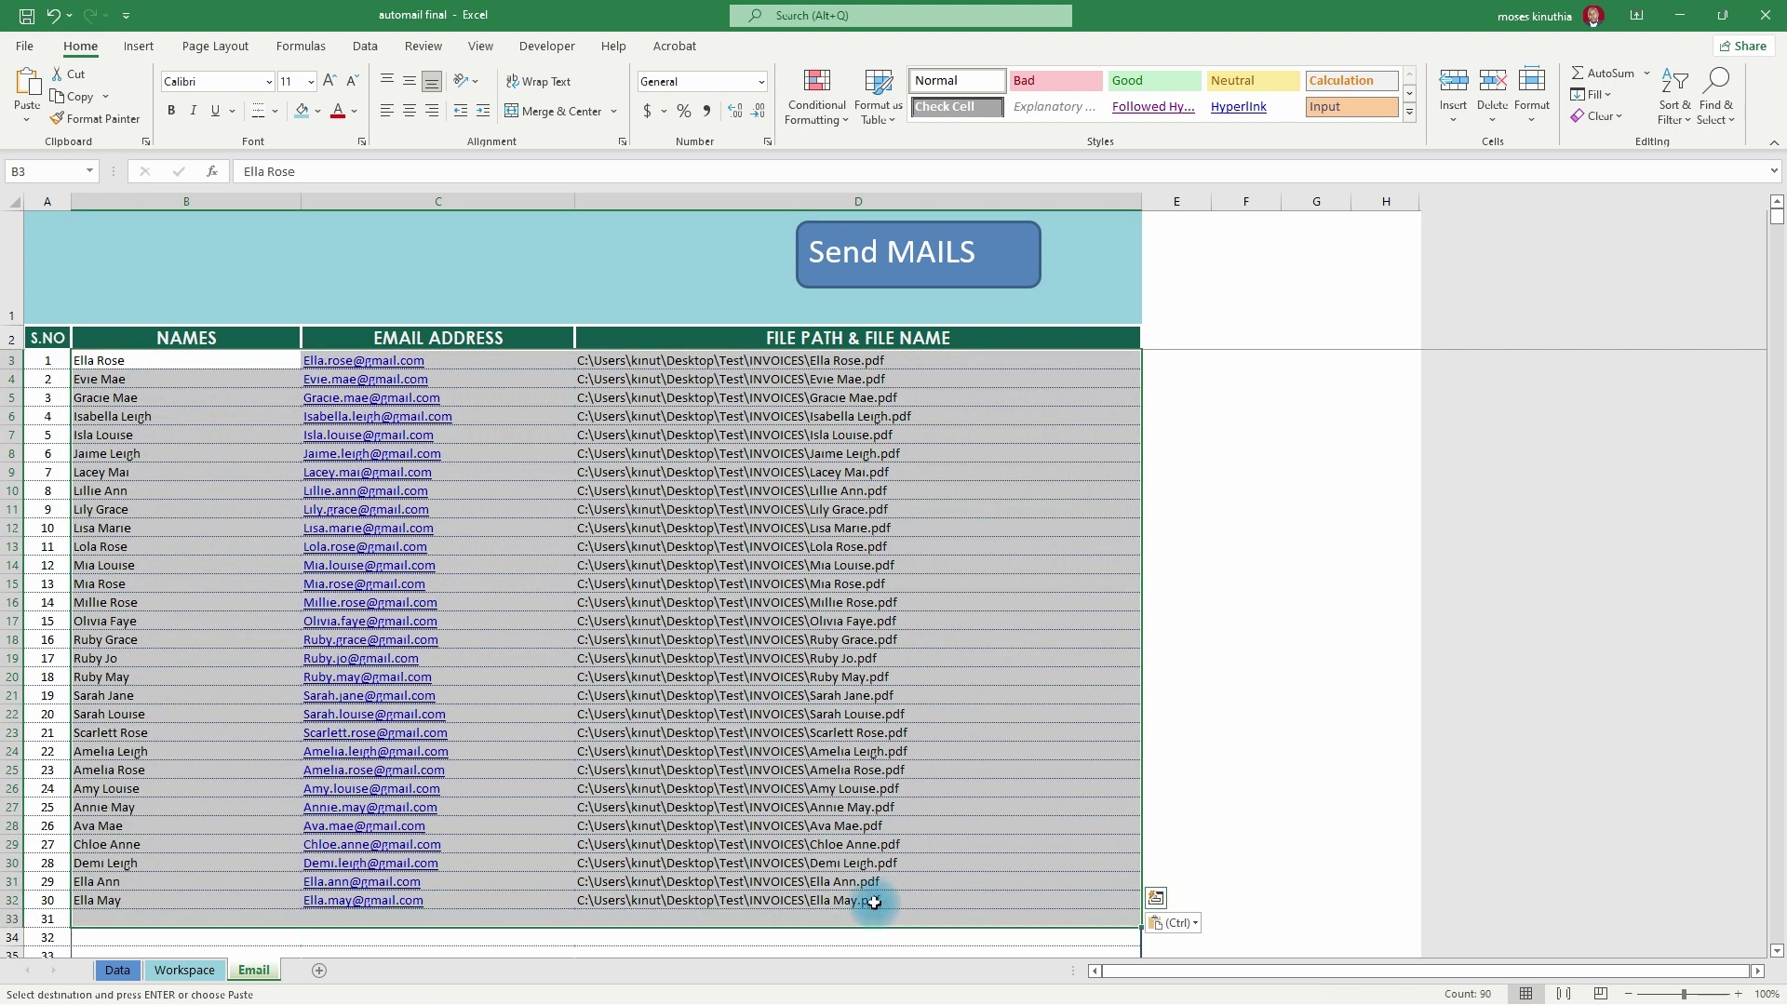
pyautogui.press('Delete')
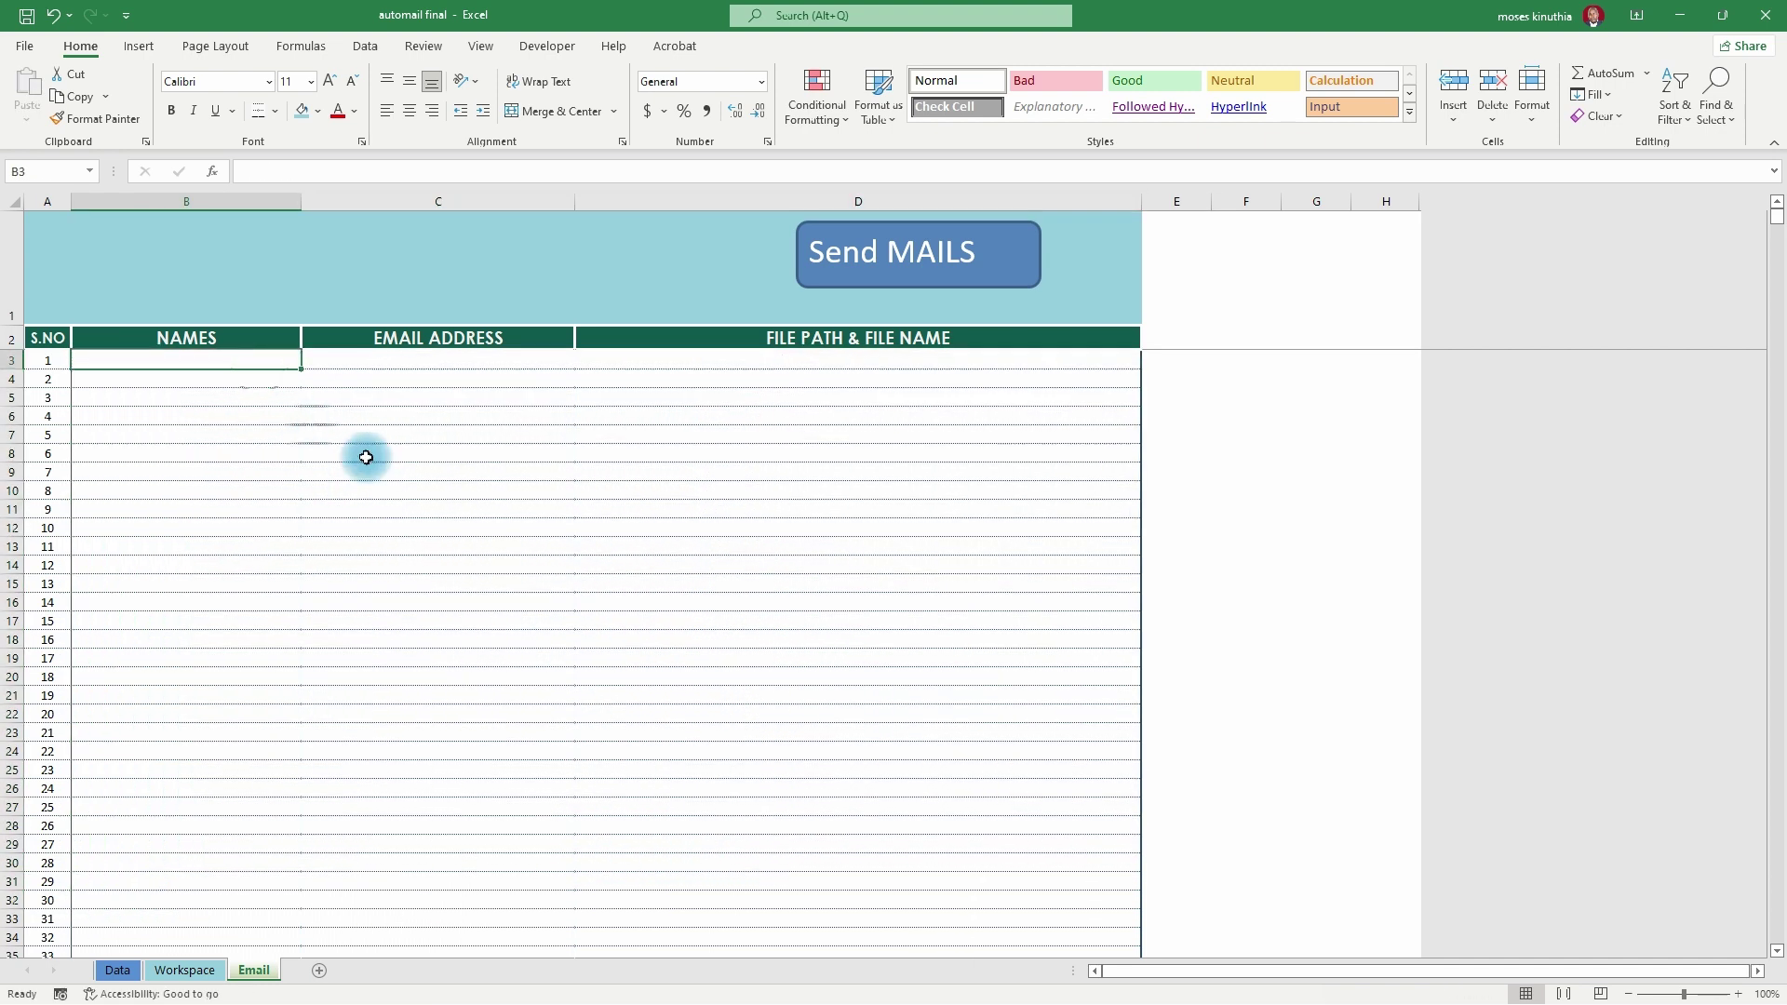
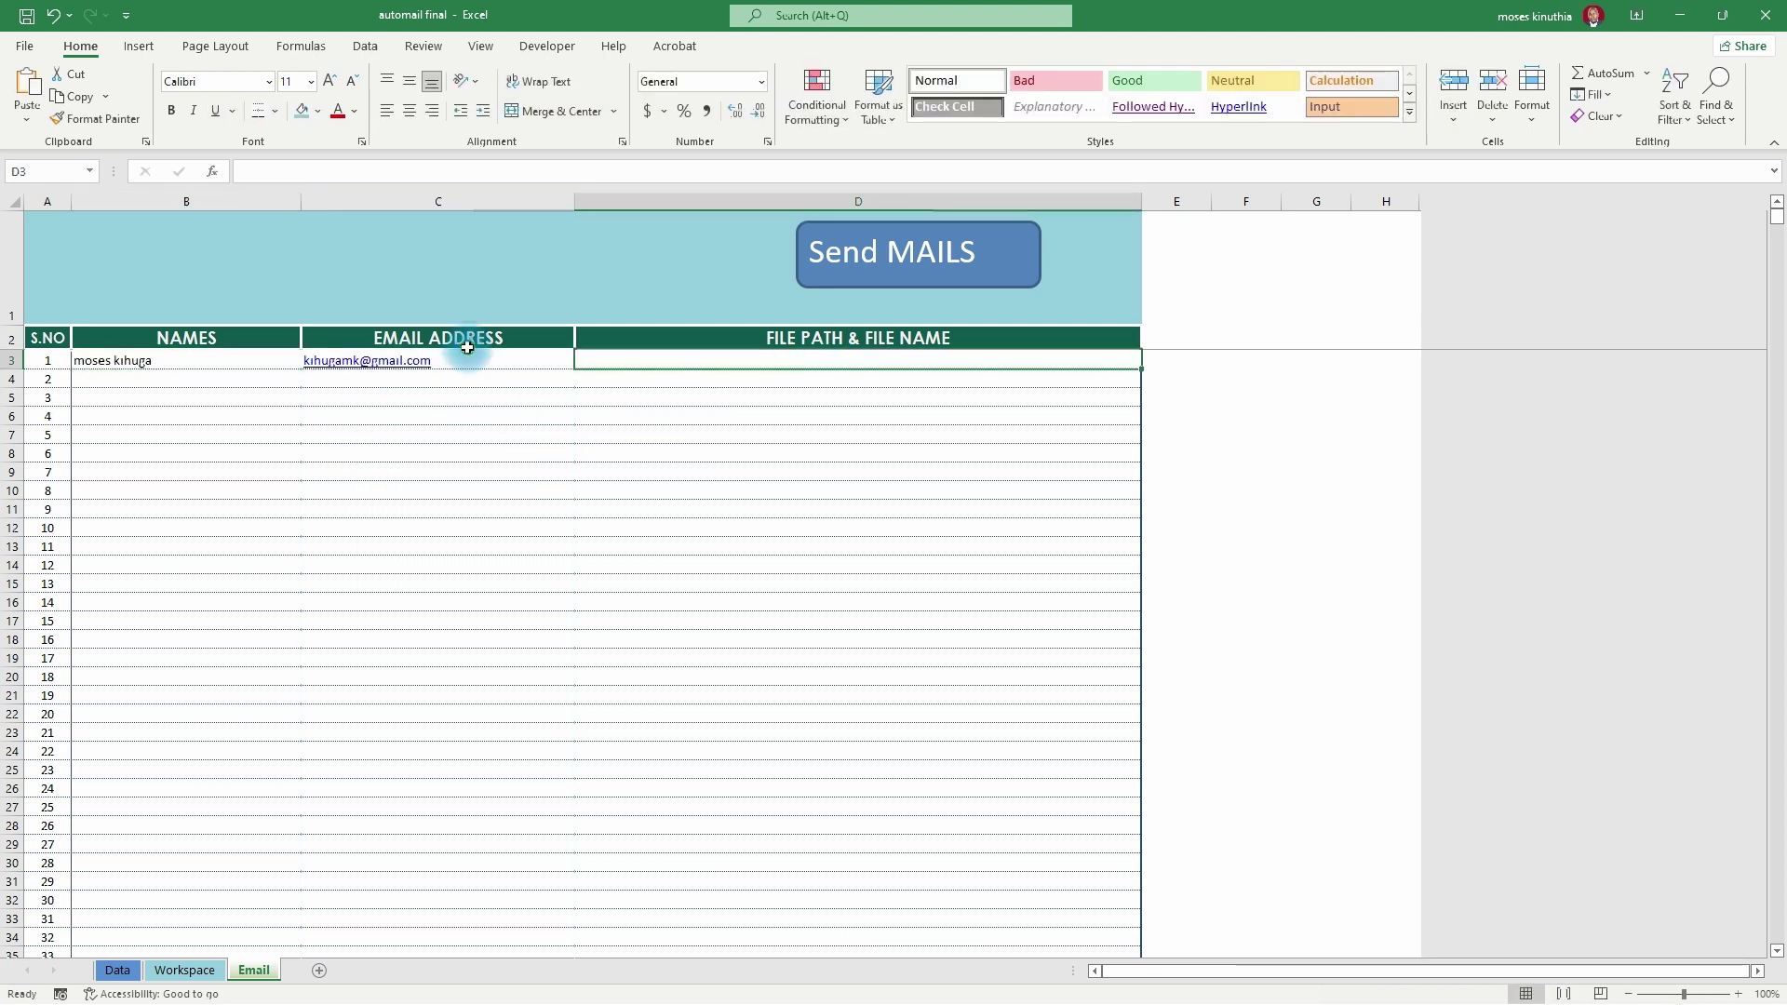
# - Enter the test recipient's name in B3, then fill it and the C3 e-mail down to row 12
pyautogui.click(507, 361)
pyautogui.moveTo(578, 374); pyautogui.dragTo(540, 509)
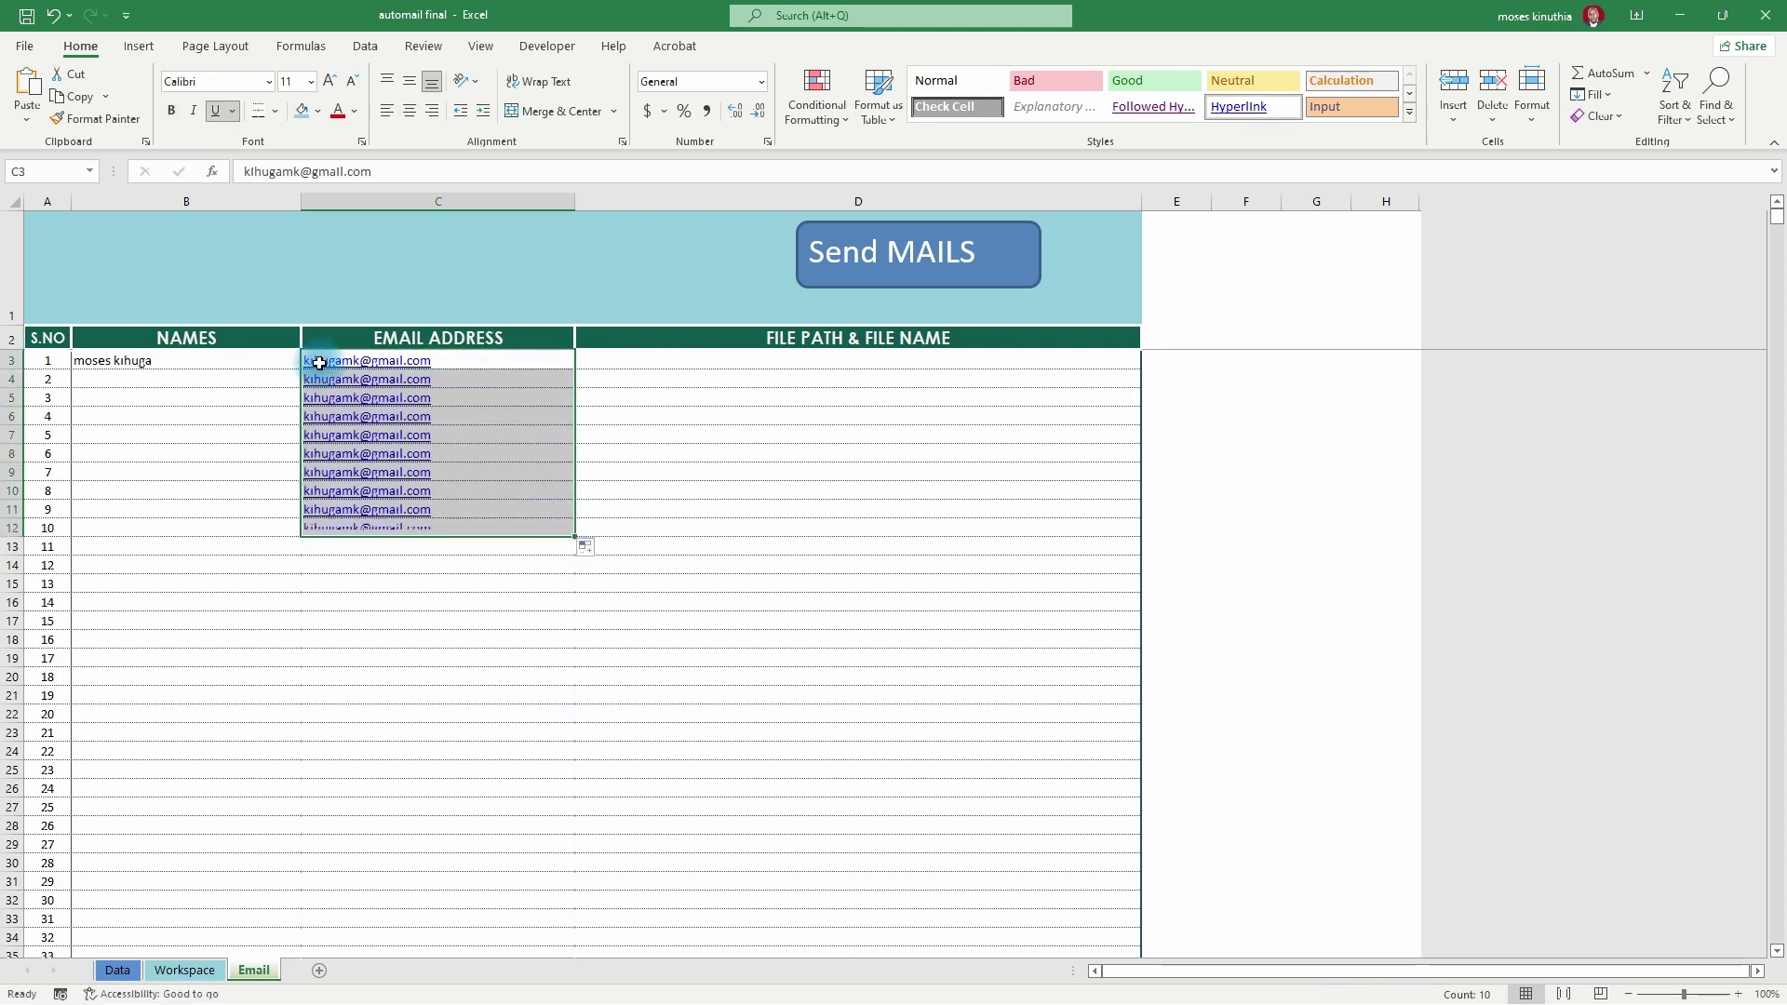
pyautogui.click(279, 363)
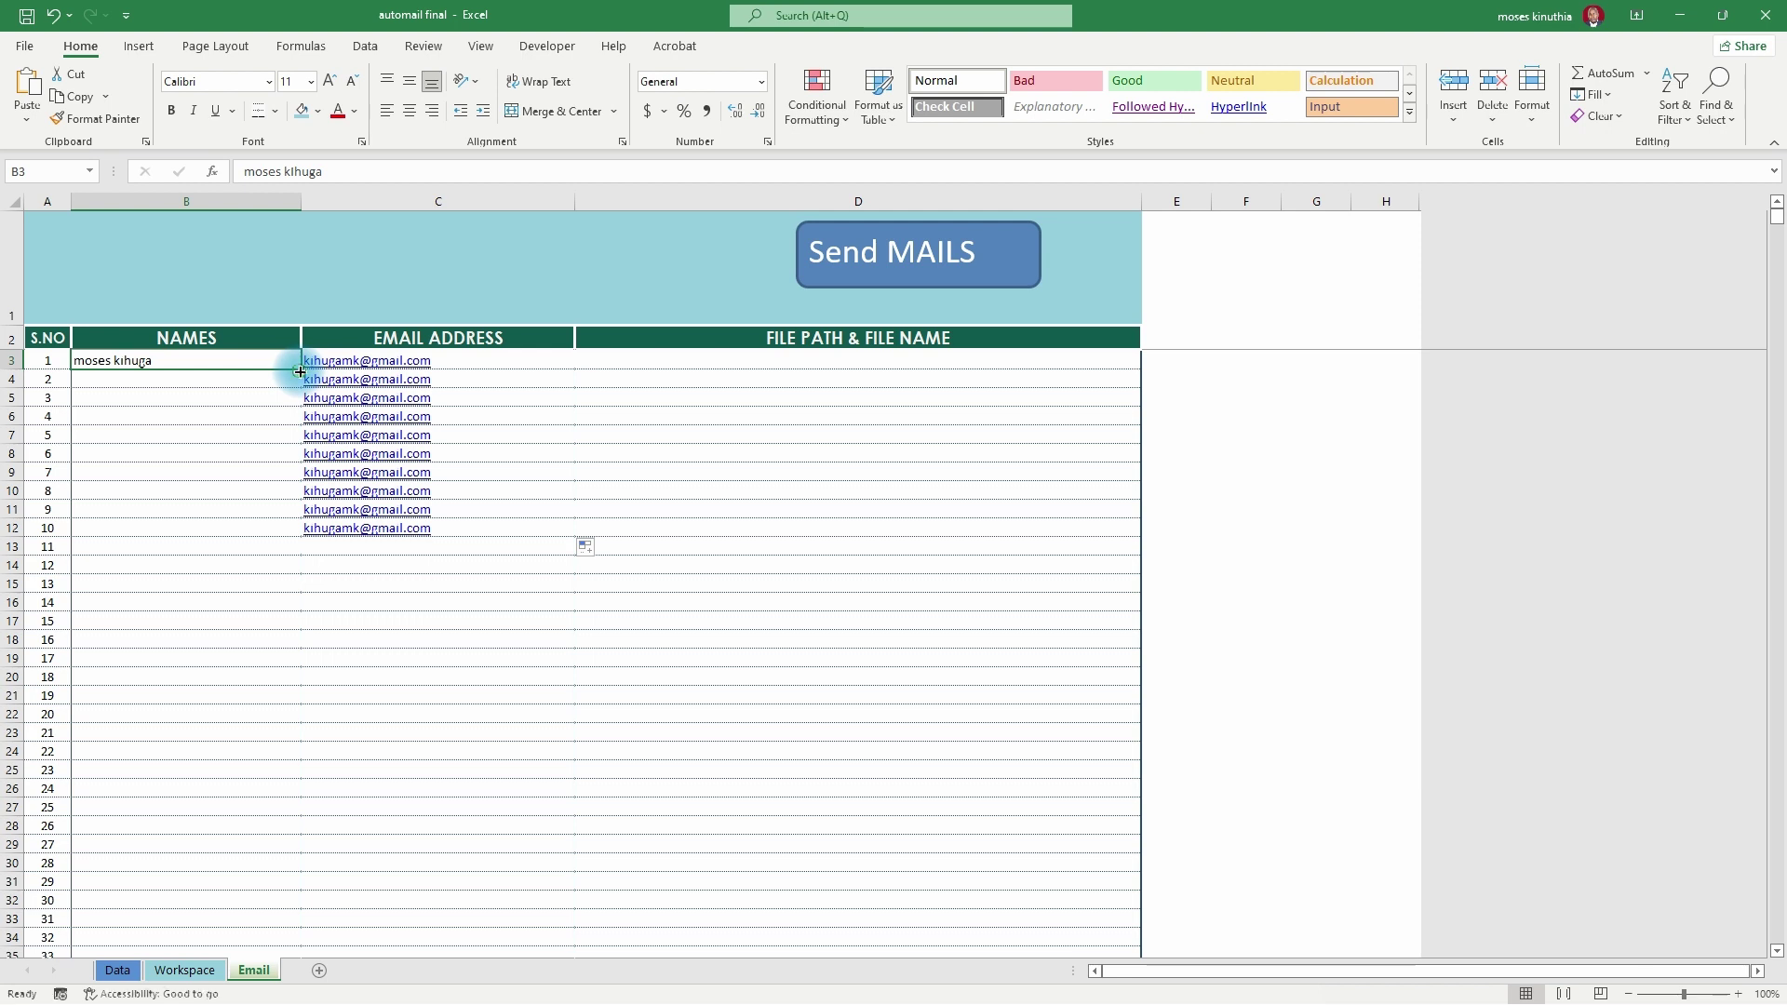
pyautogui.moveTo(300, 371); pyautogui.dragTo(291, 530)
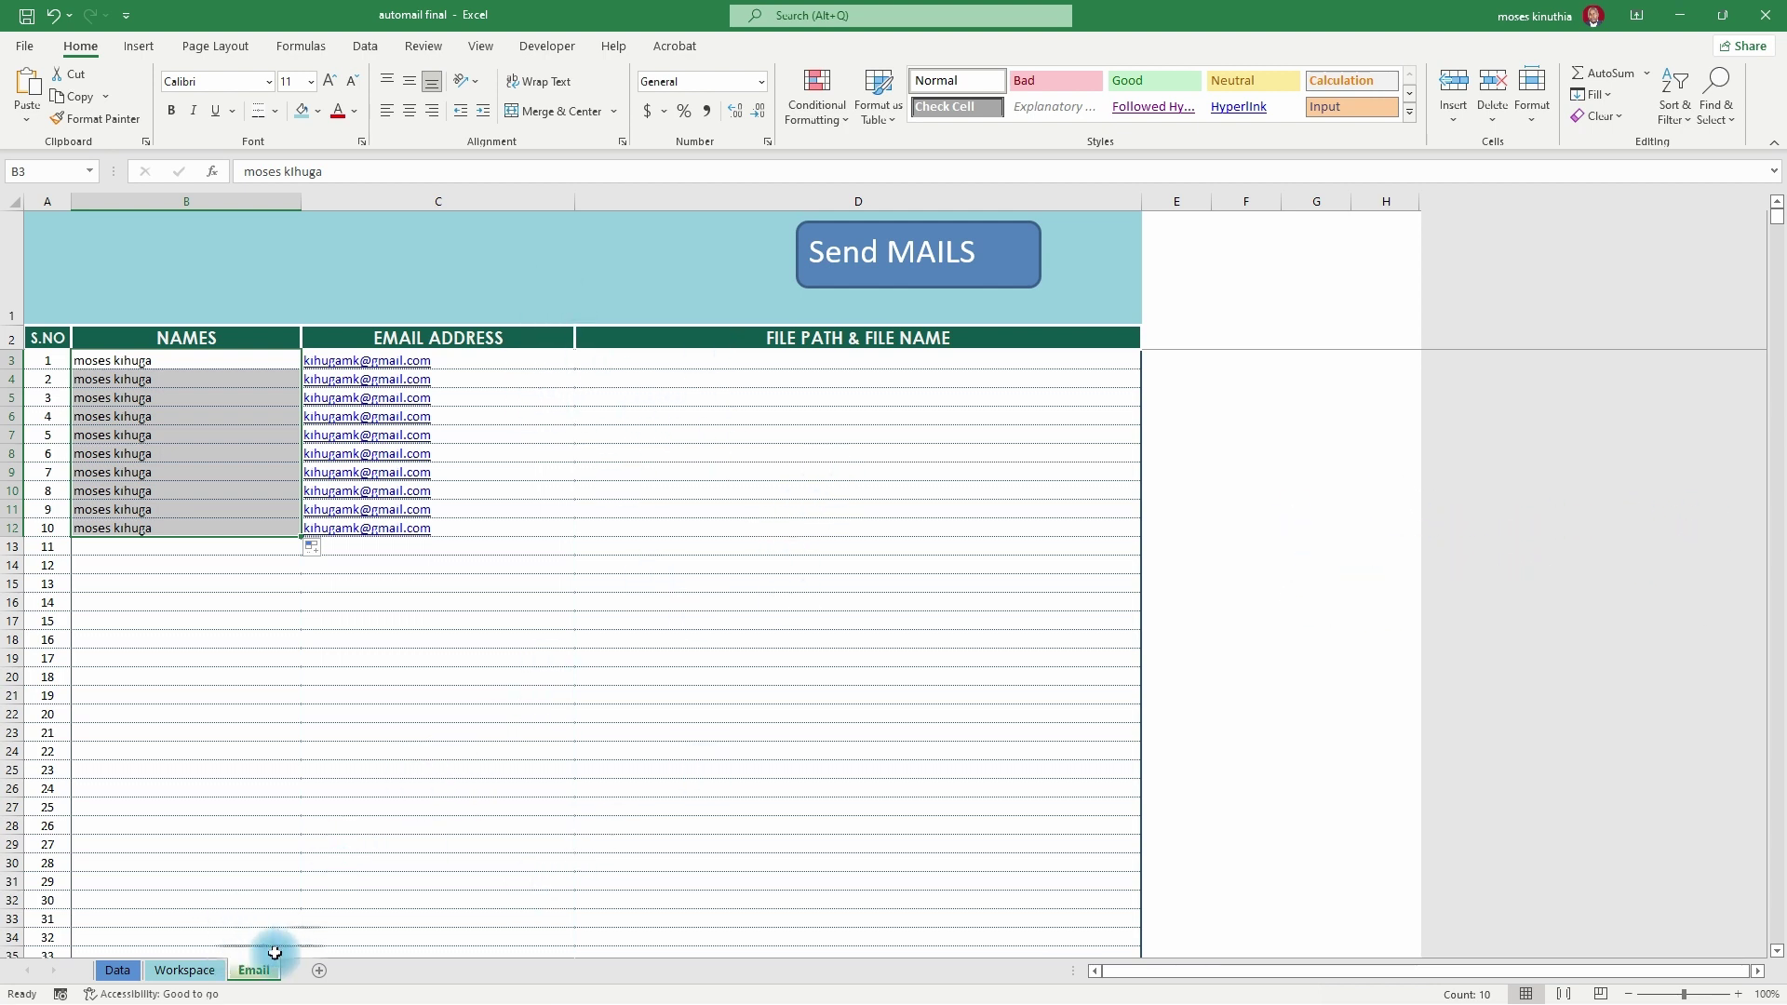
pyautogui.click(186, 968)
# - Paste the Workspace file paths from C2 into Email D3 and delete the extras below row 12
pyautogui.scroll(2, 752, 419)
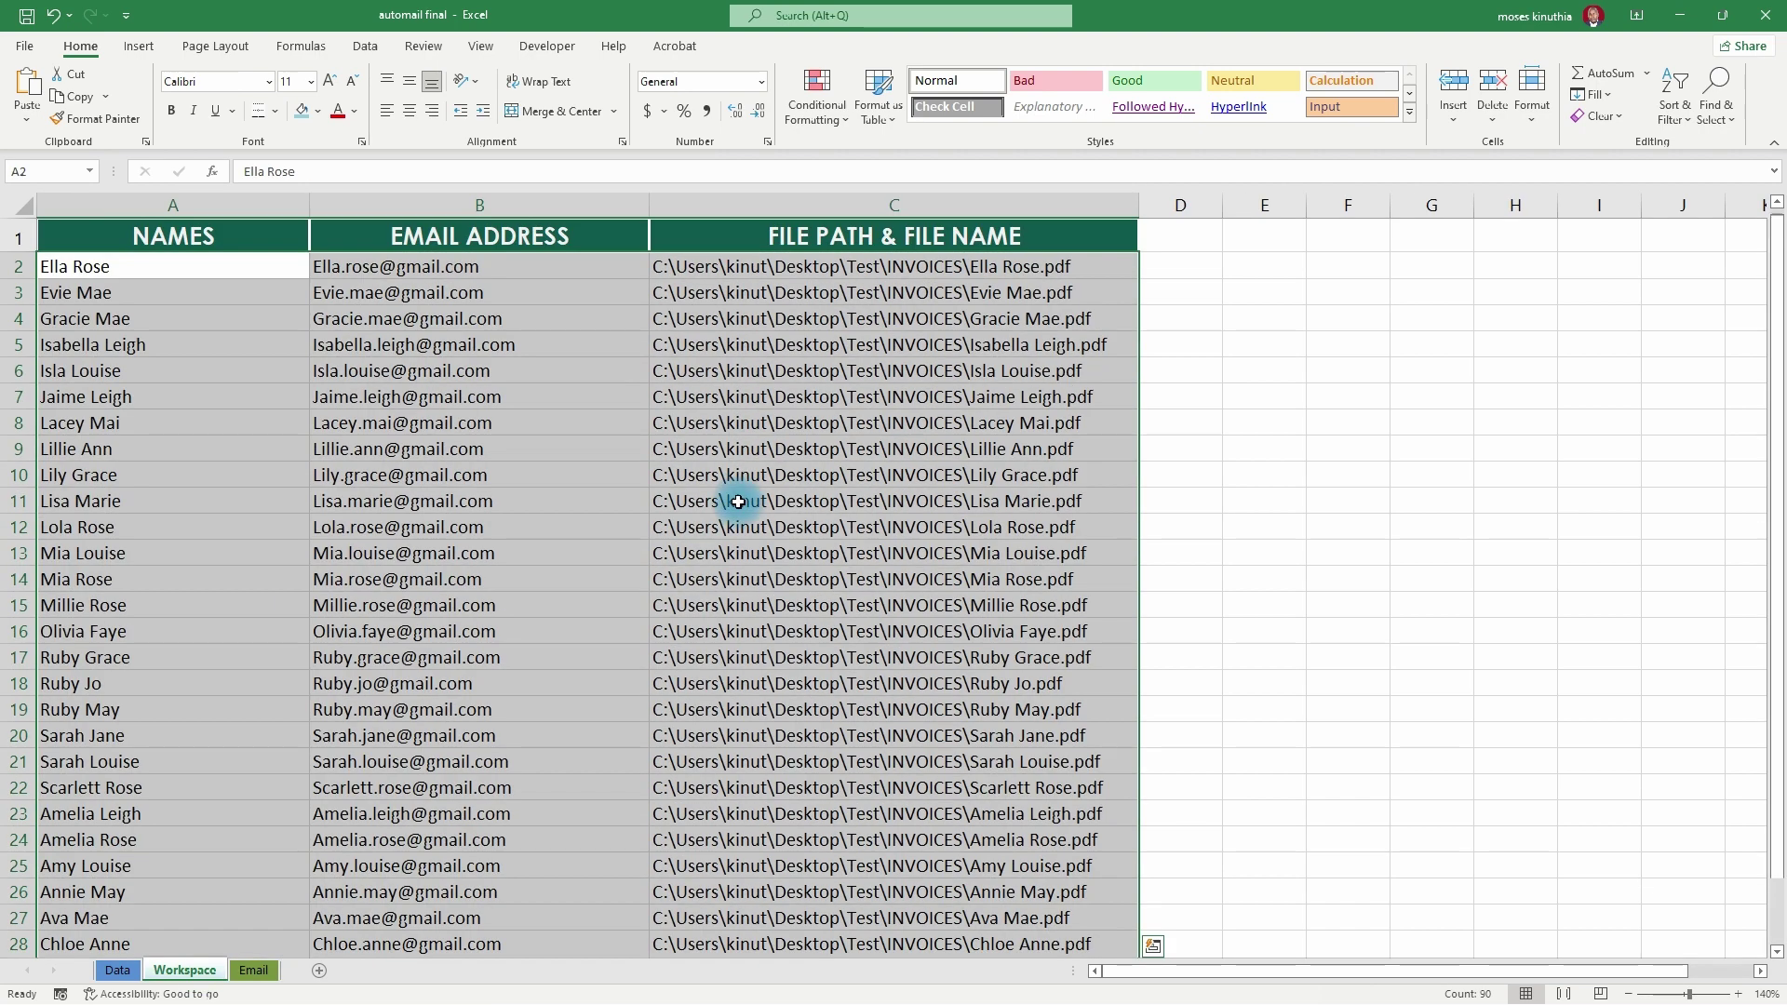
pyautogui.moveTo(703, 275); pyautogui.dragTo(738, 684)
pyautogui.hotkey('ctrl', 'c')
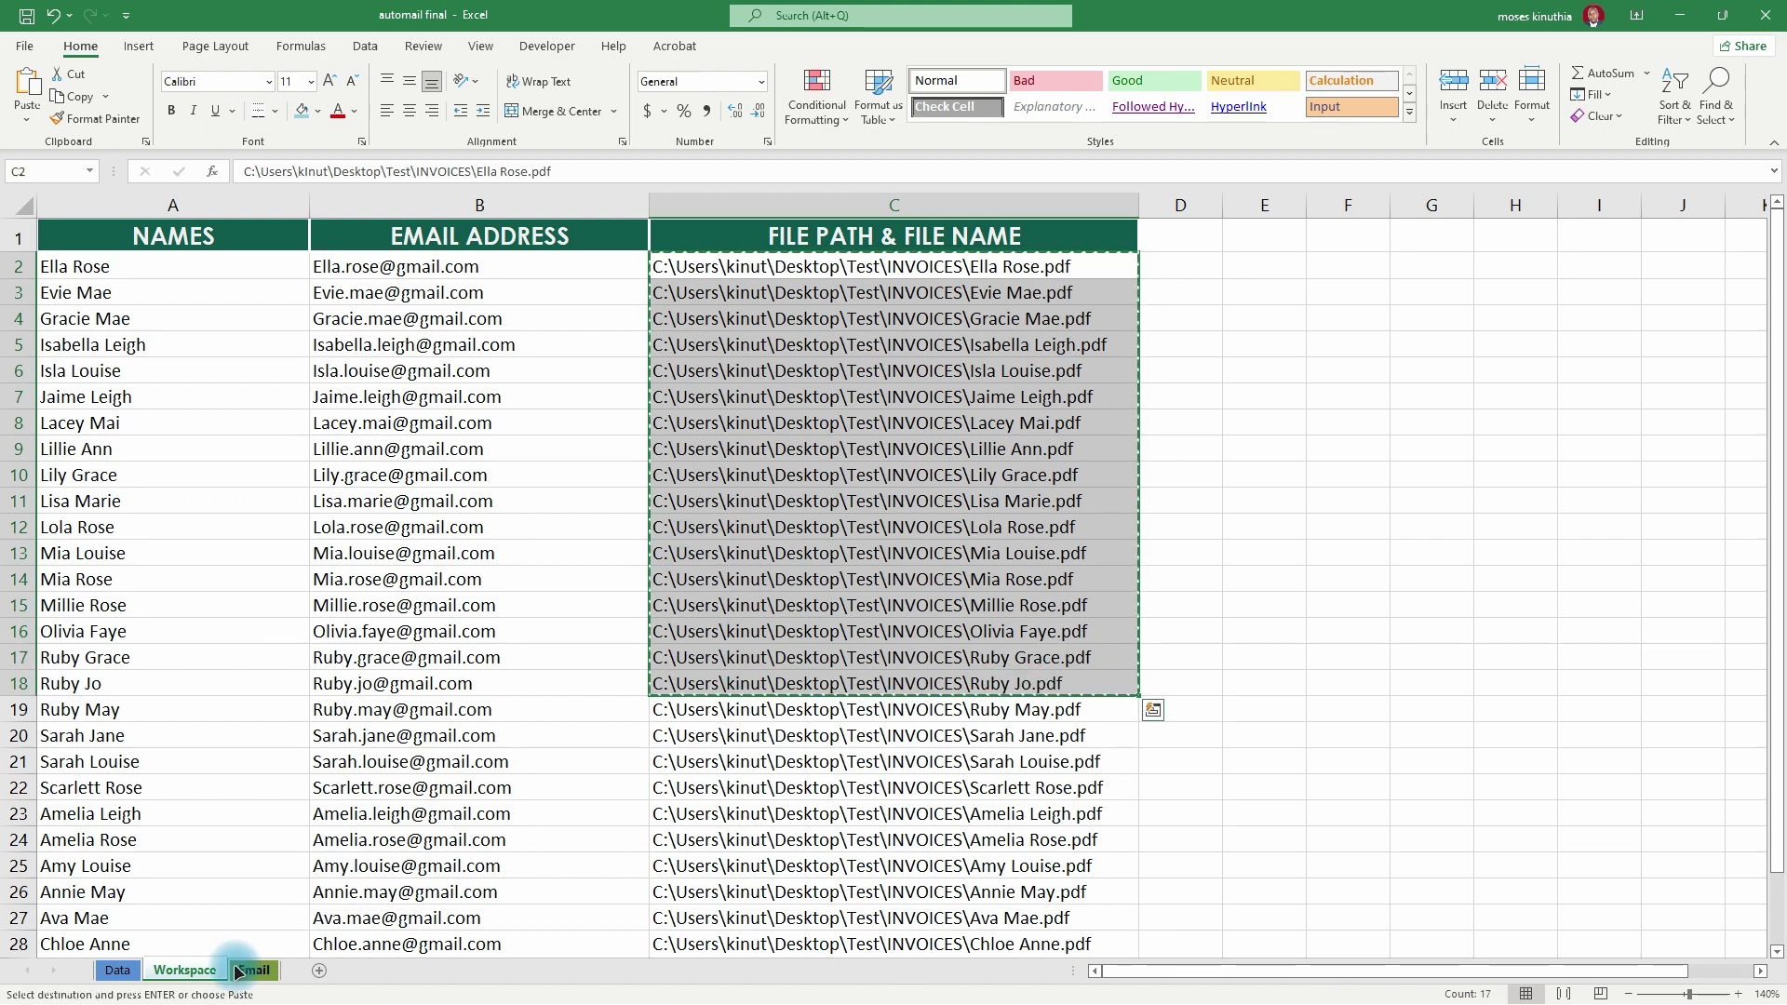
pyautogui.click(253, 970)
pyautogui.click(675, 364)
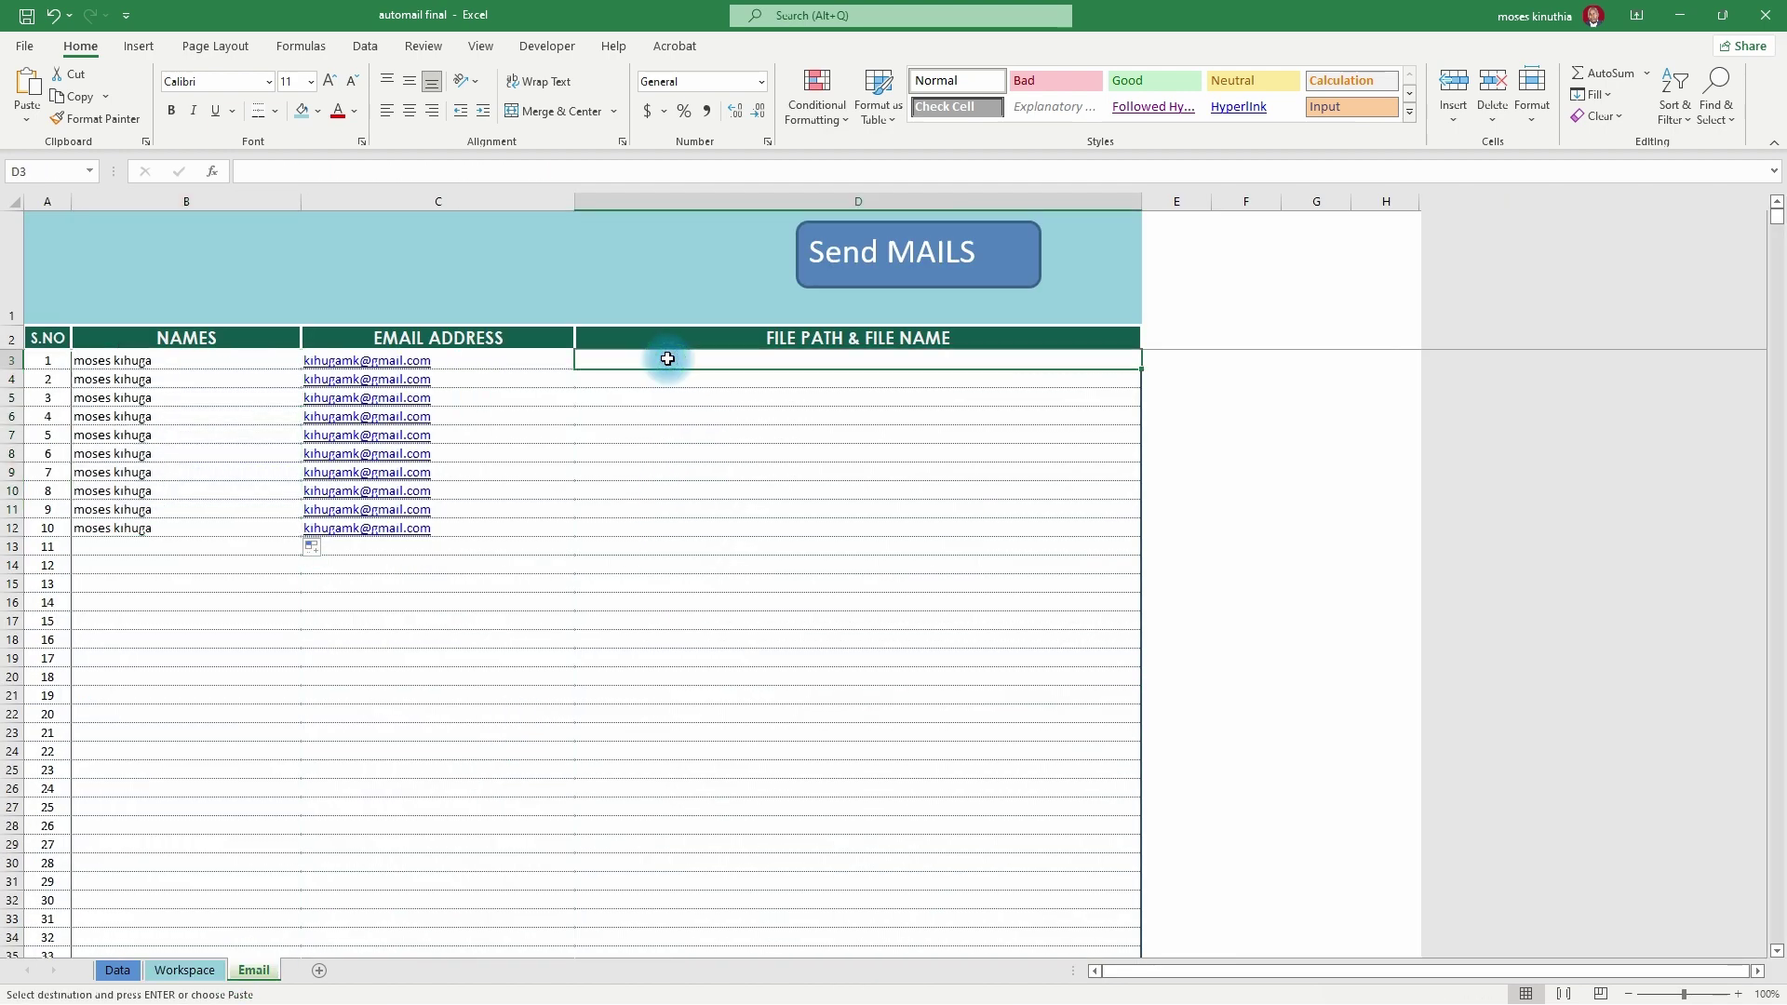
pyautogui.hotkey('ctrl', 'v')
pyautogui.moveTo(598, 552); pyautogui.dragTo(770, 672)
pyautogui.press('Delete')
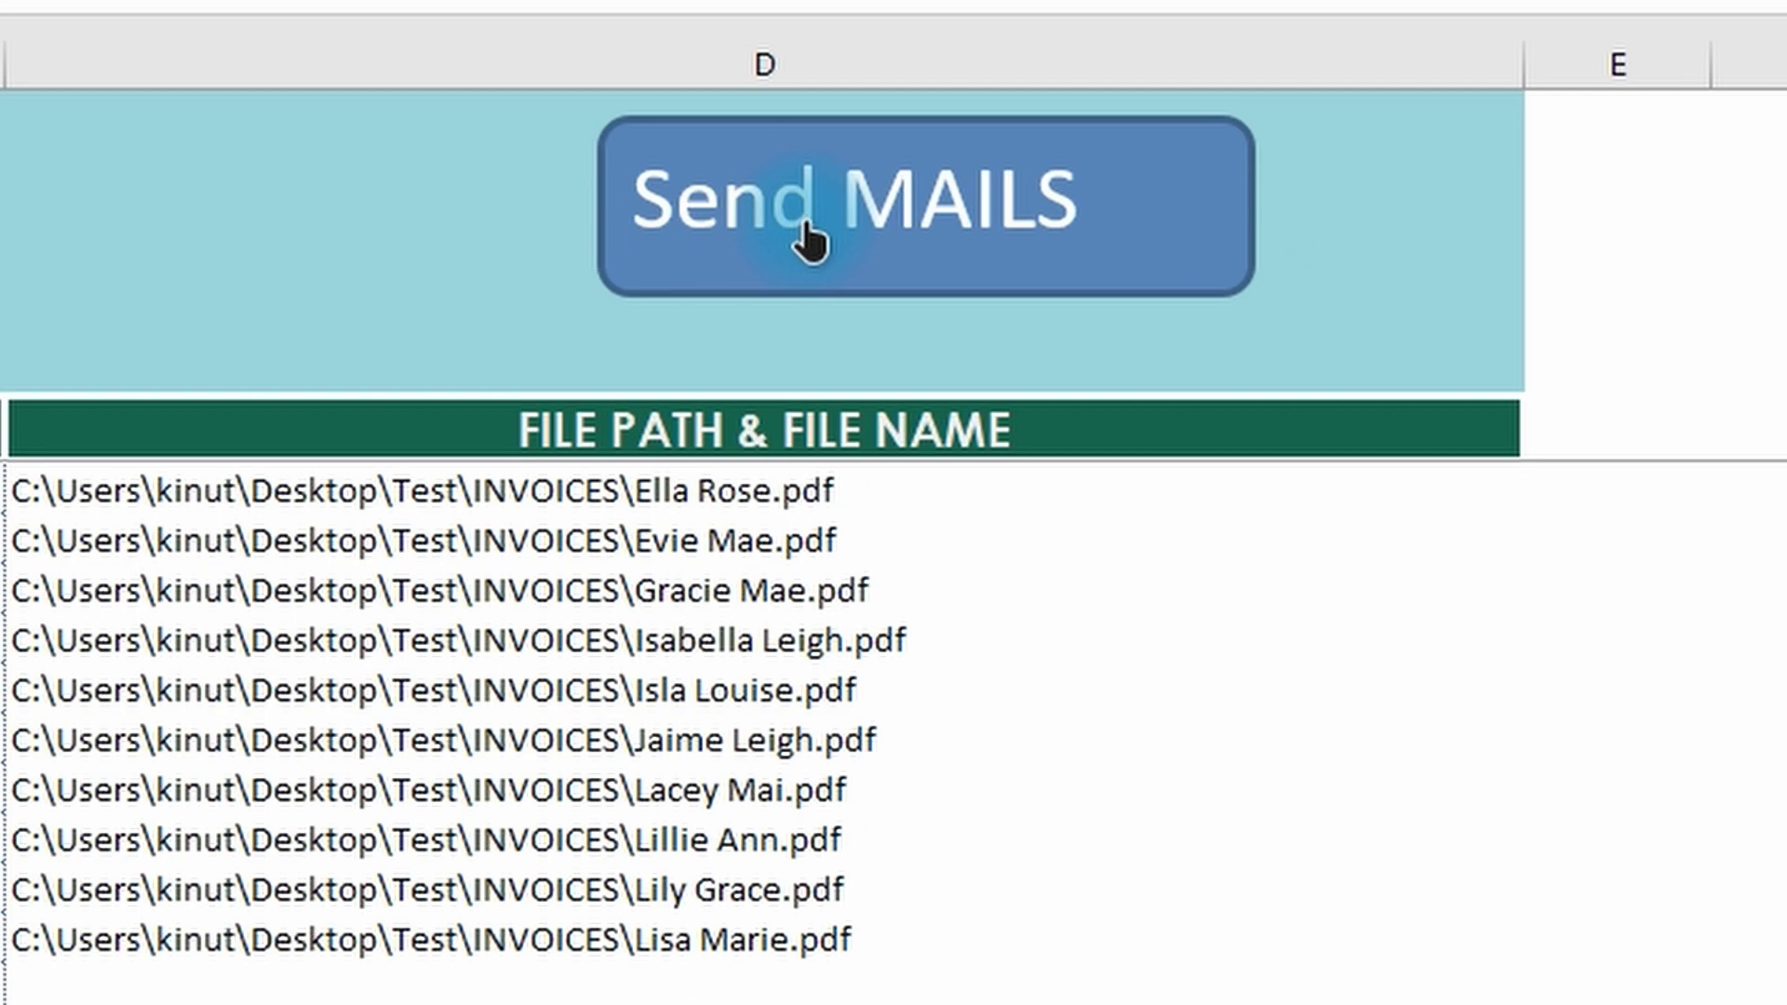
# - Run the Send MAILS button with subject 'Test 1' and a blank CC
pyautogui.click(874, 253)
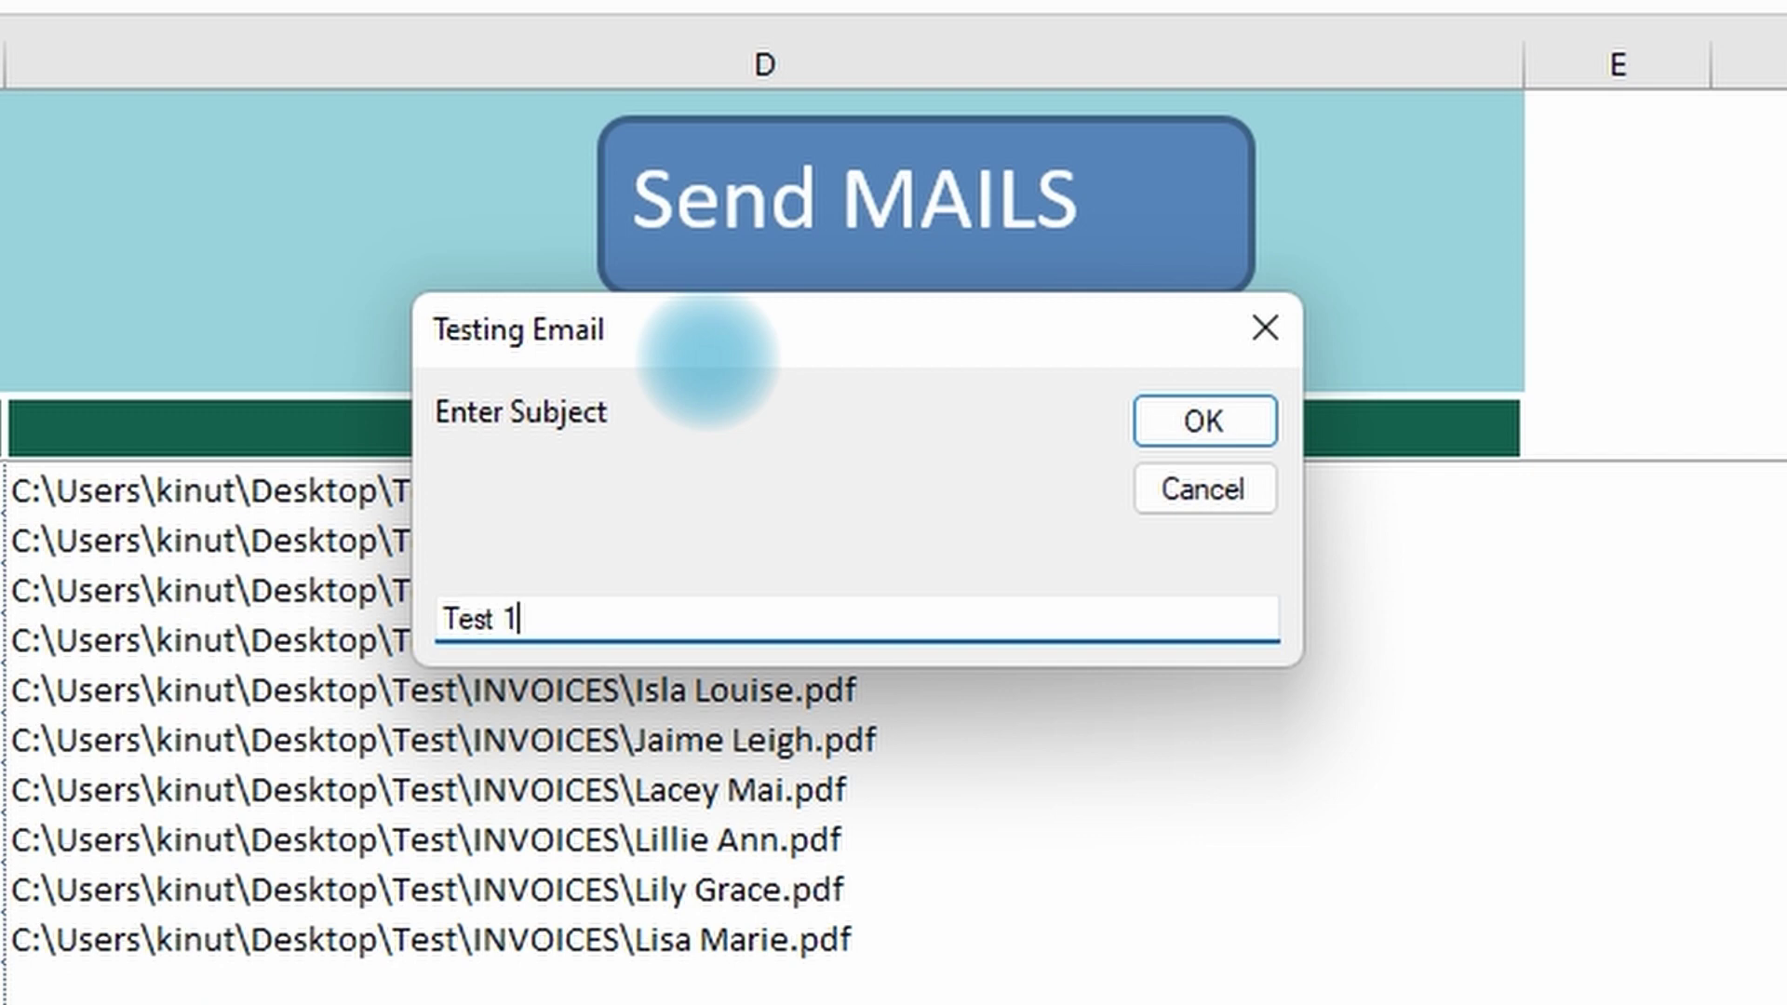
pyautogui.click(1201, 424)
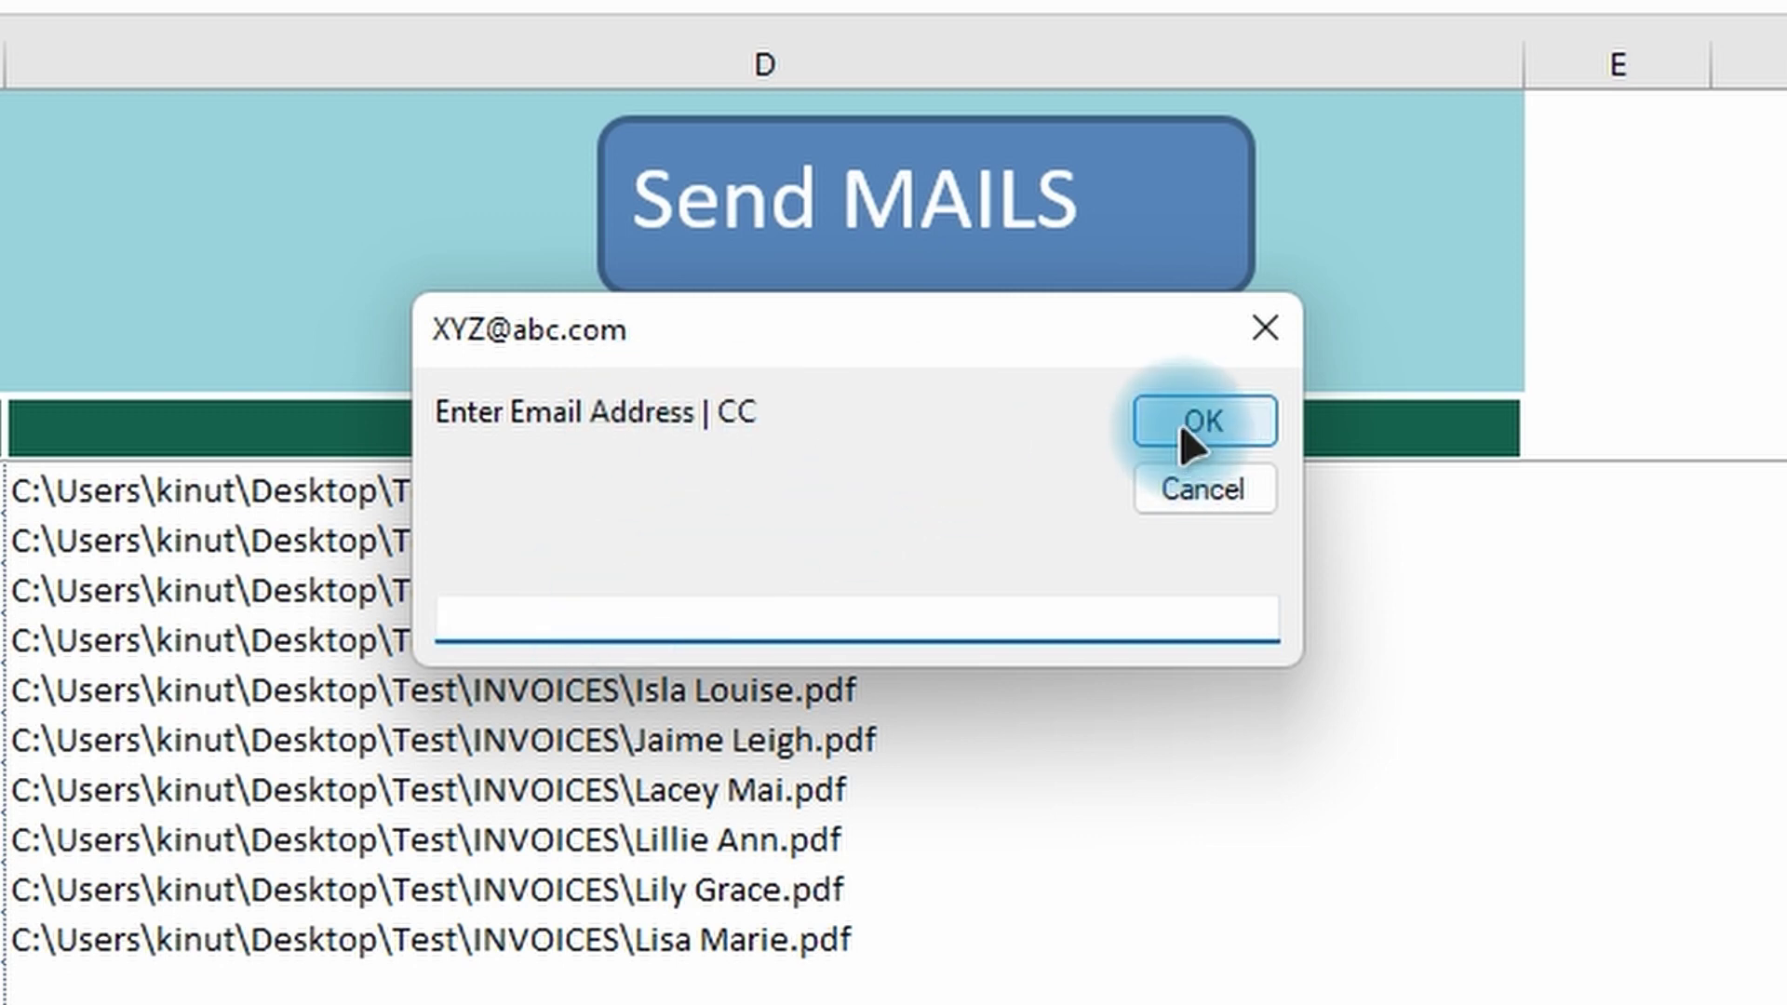
pyautogui.click(1207, 417)
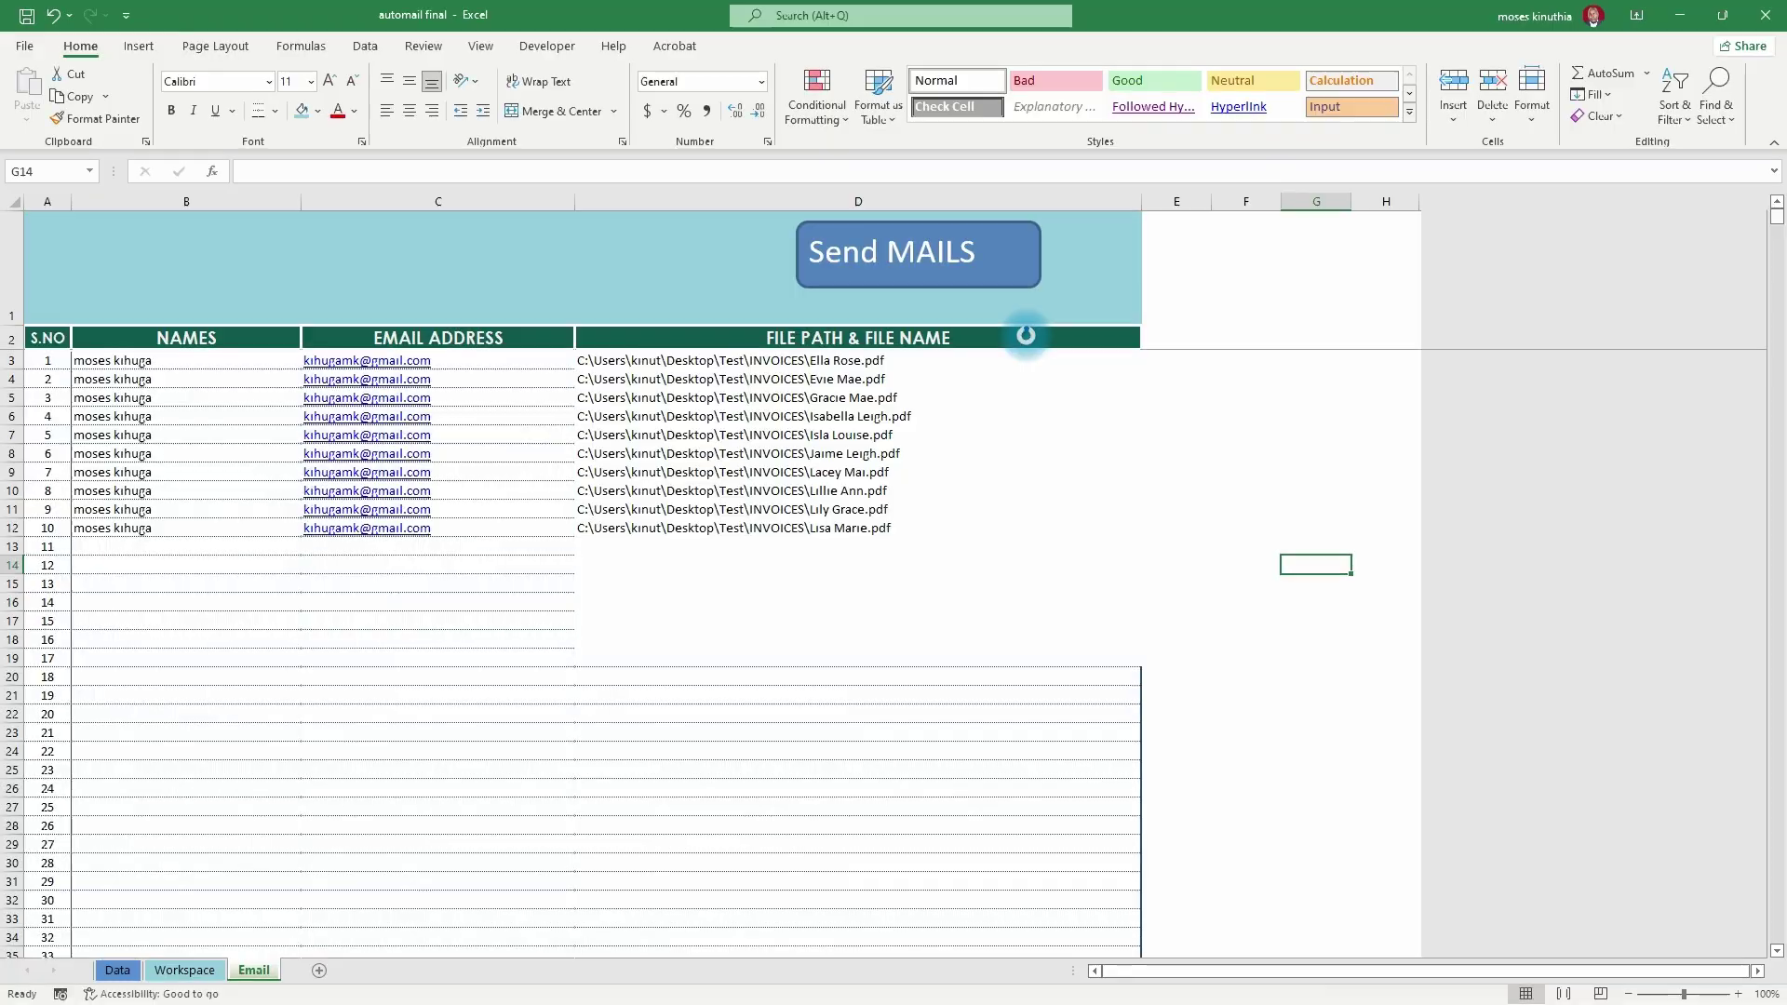
pyautogui.press('super')
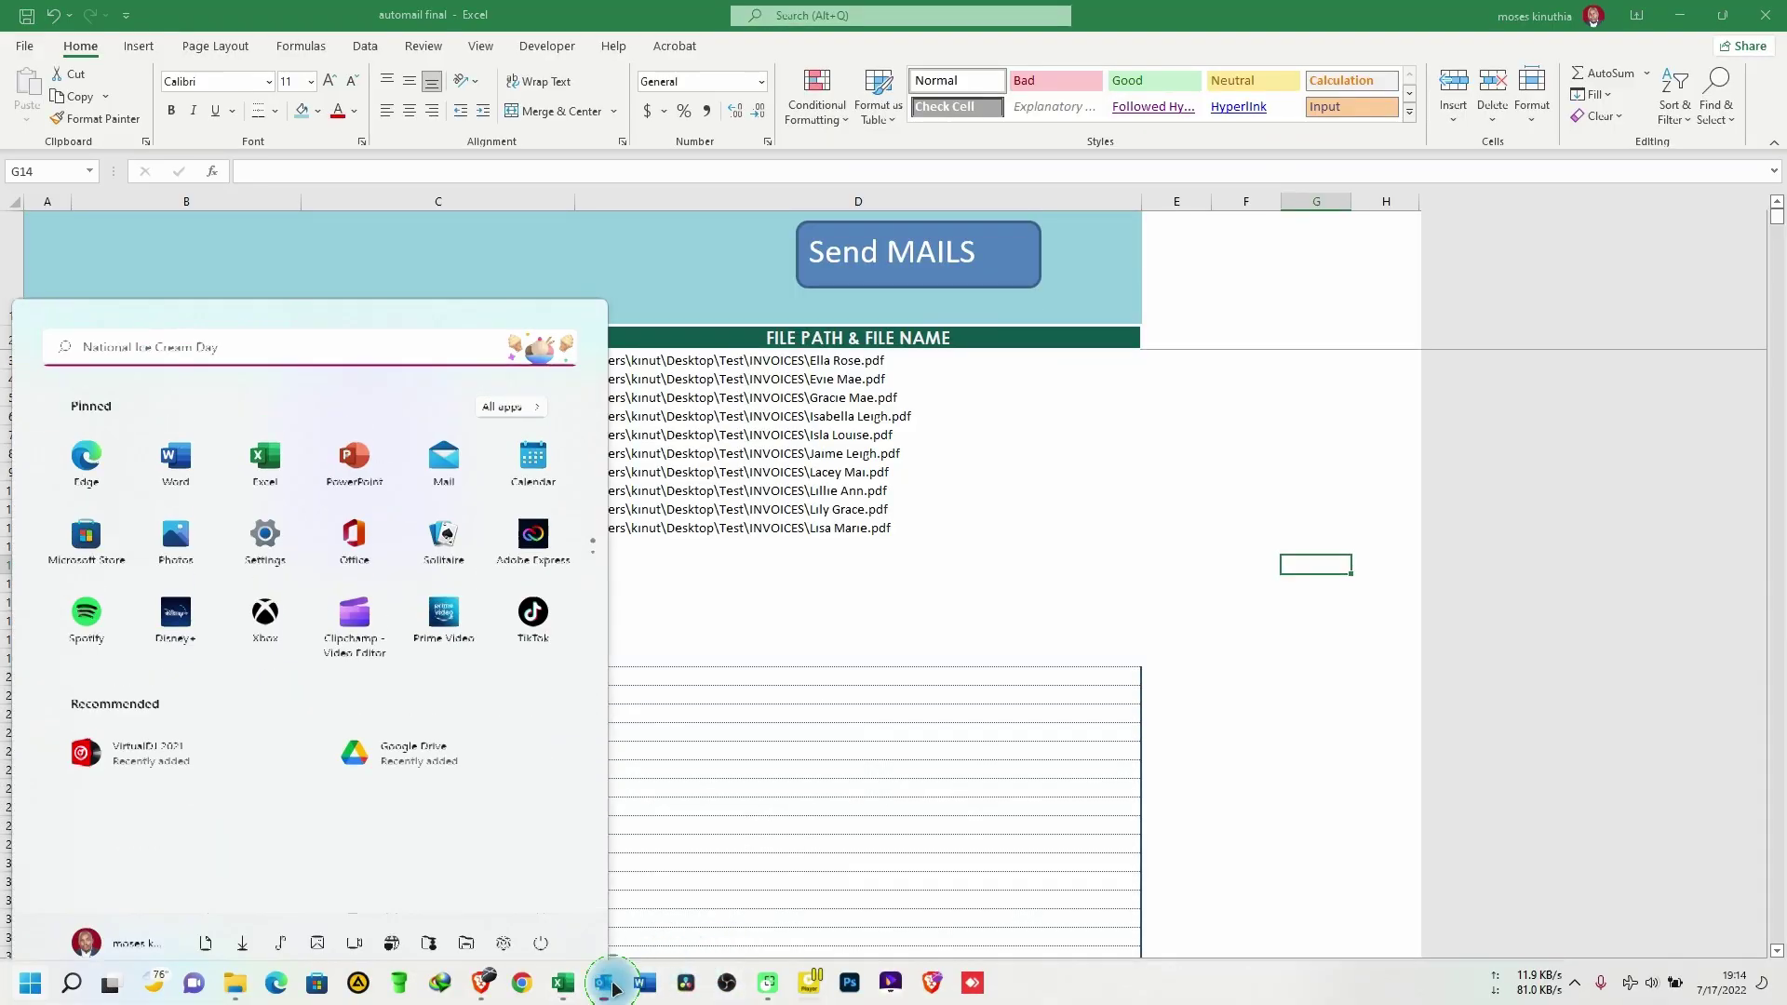
pyautogui.click(603, 982)
pyautogui.click(105, 351)
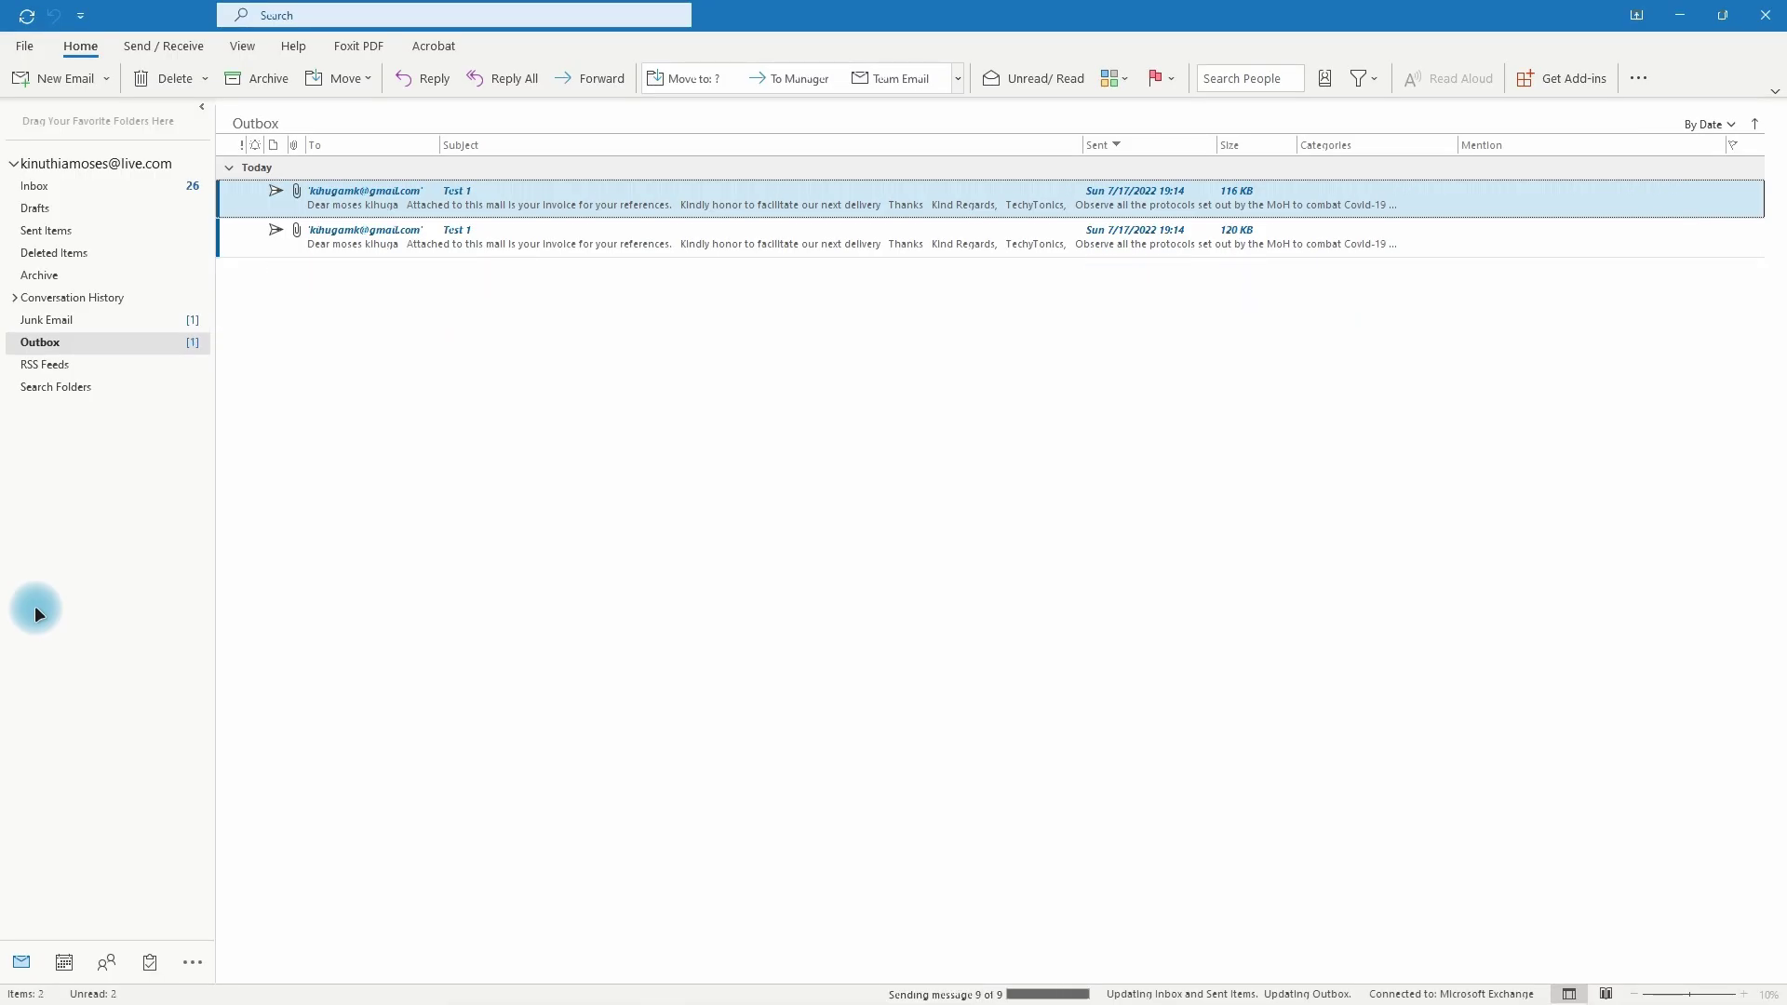
pyautogui.click(1681, 15)
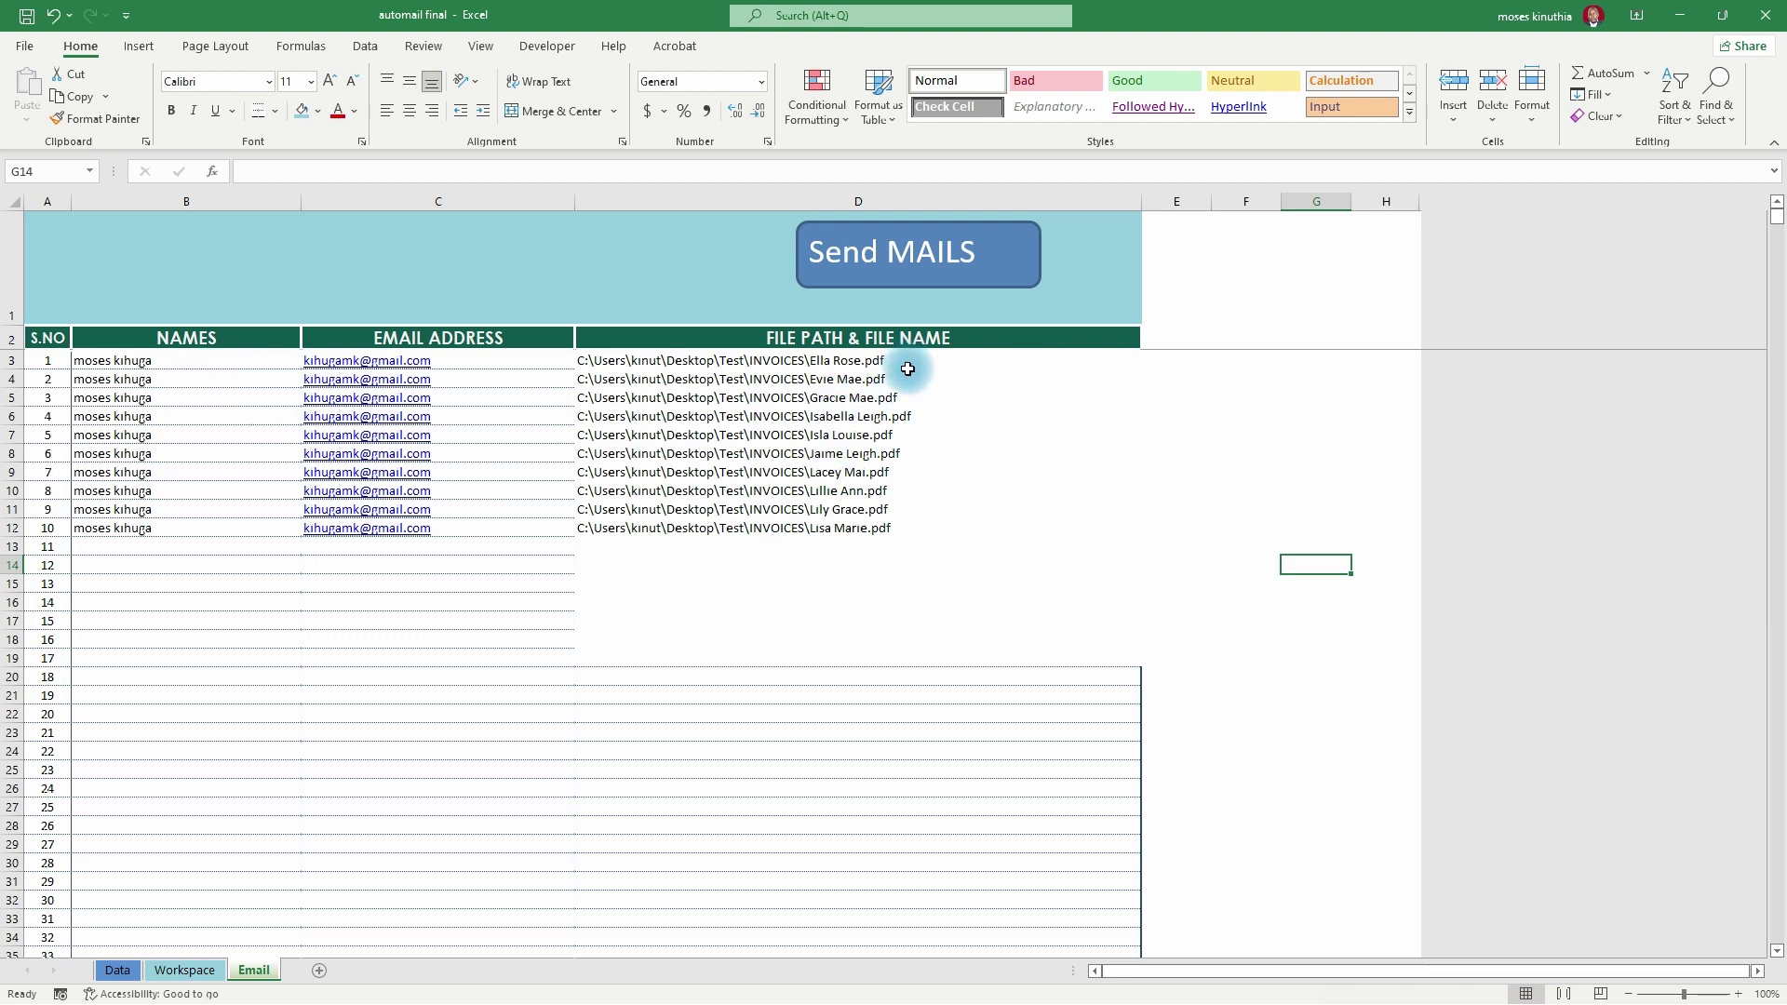
# - Open the newest Test 1 email and preview its invoice PDF attachment
pyautogui.click(186, 970)
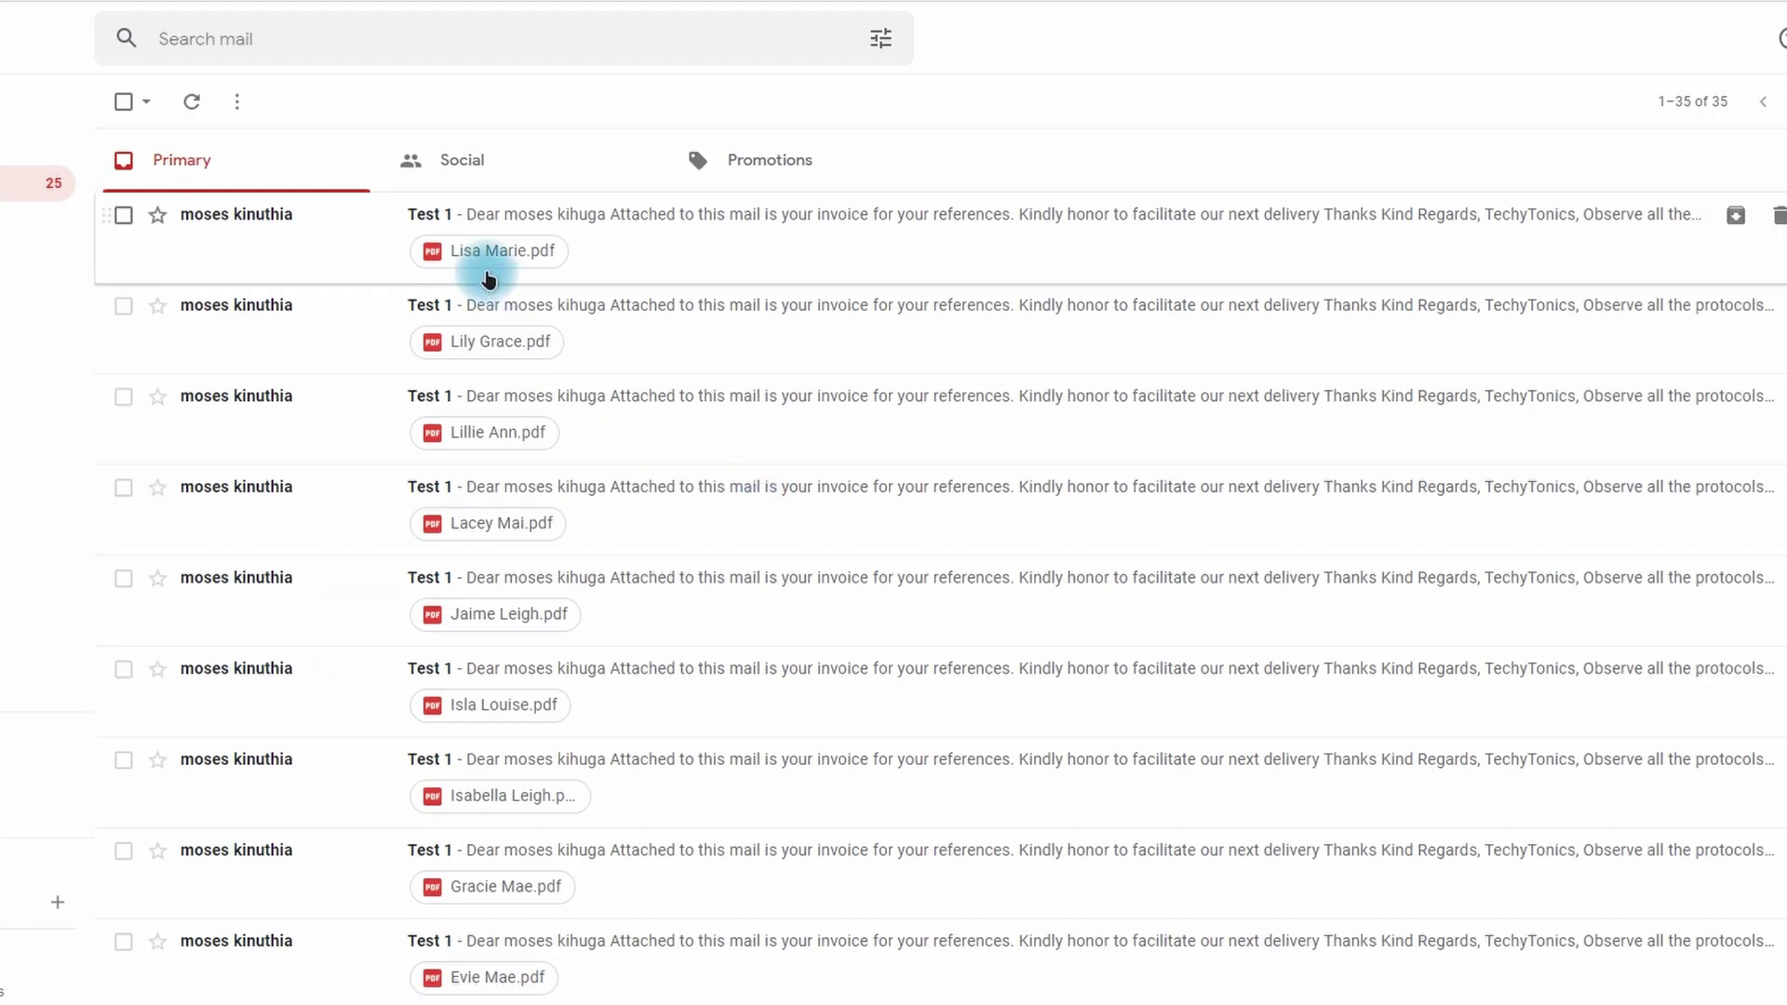
pyautogui.click(683, 216)
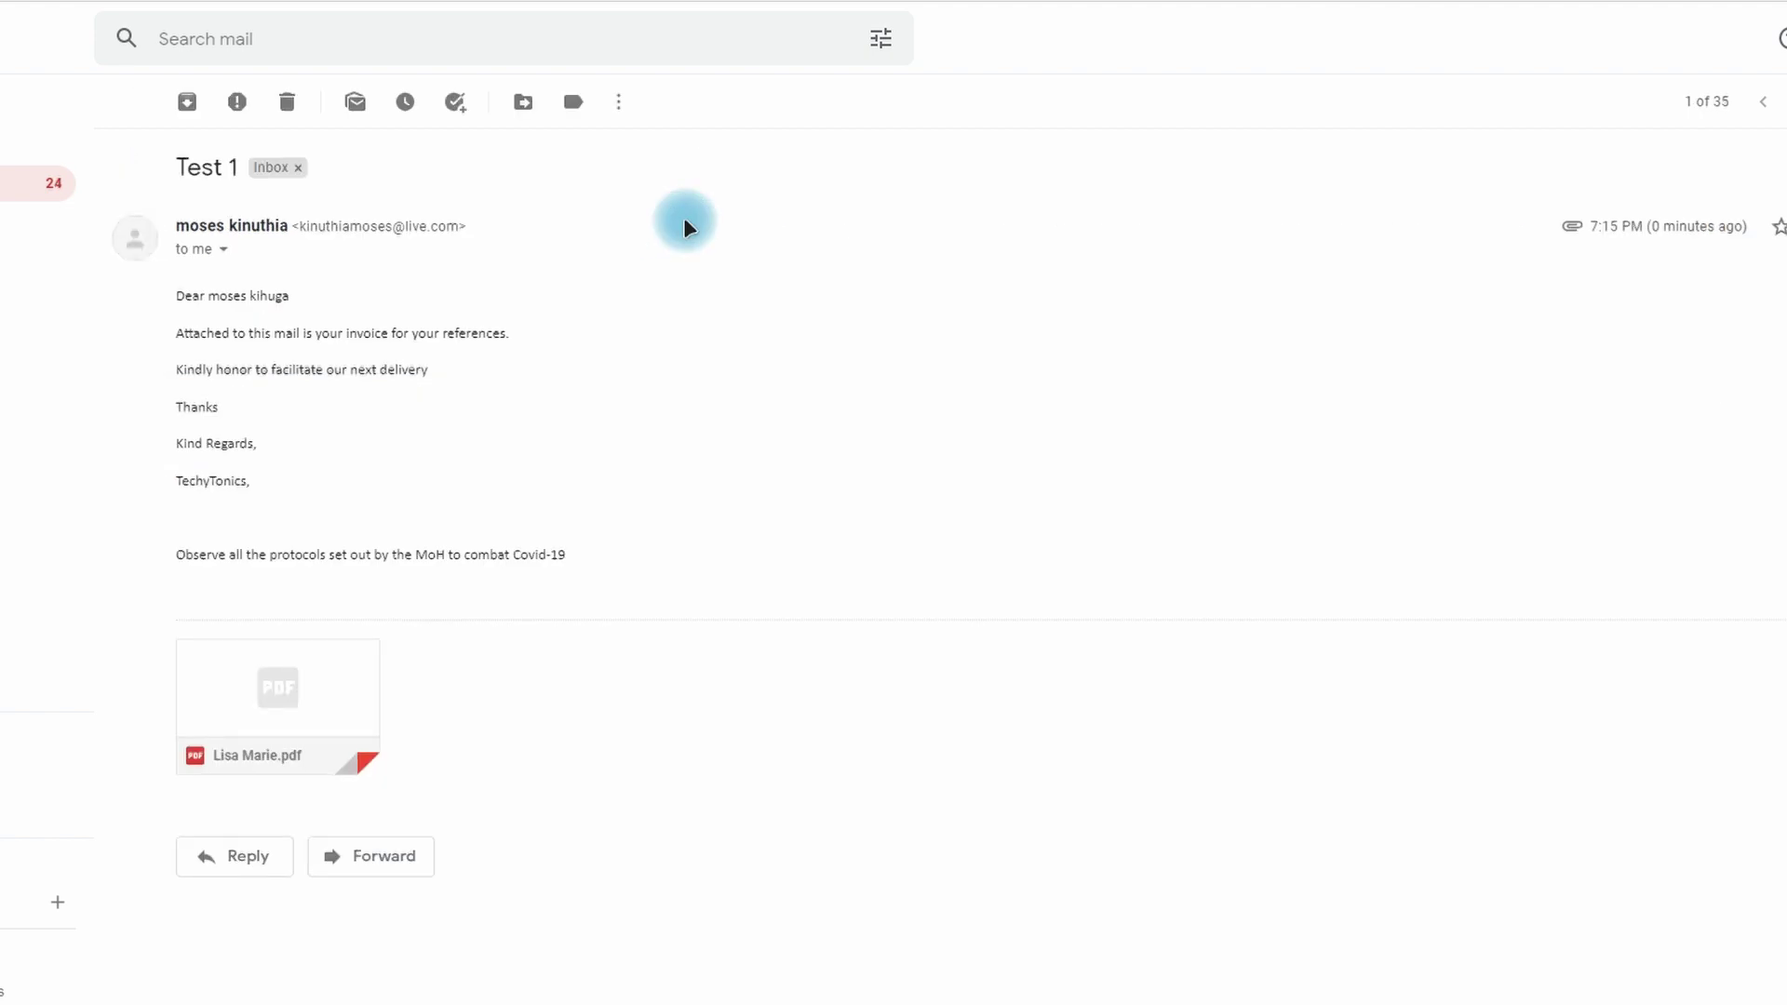
pyautogui.click(267, 692)
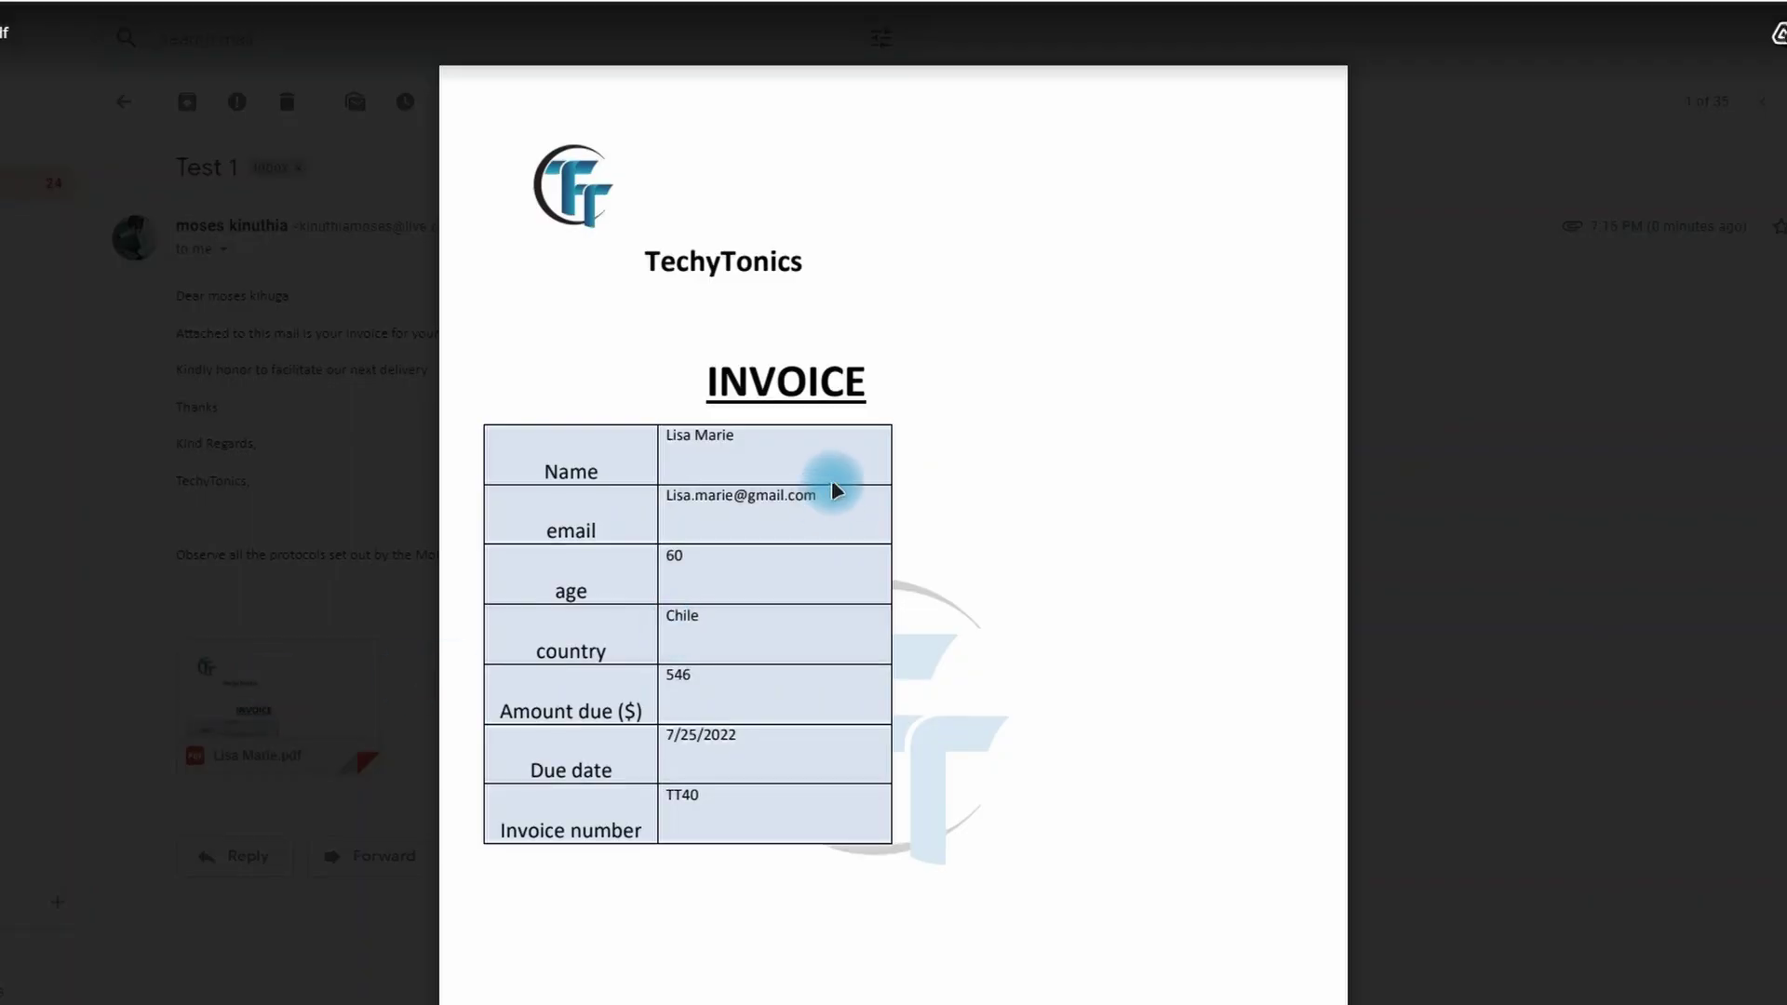
pyautogui.scroll(-1, 833, 482)
pyautogui.scroll(1, 798, 582)
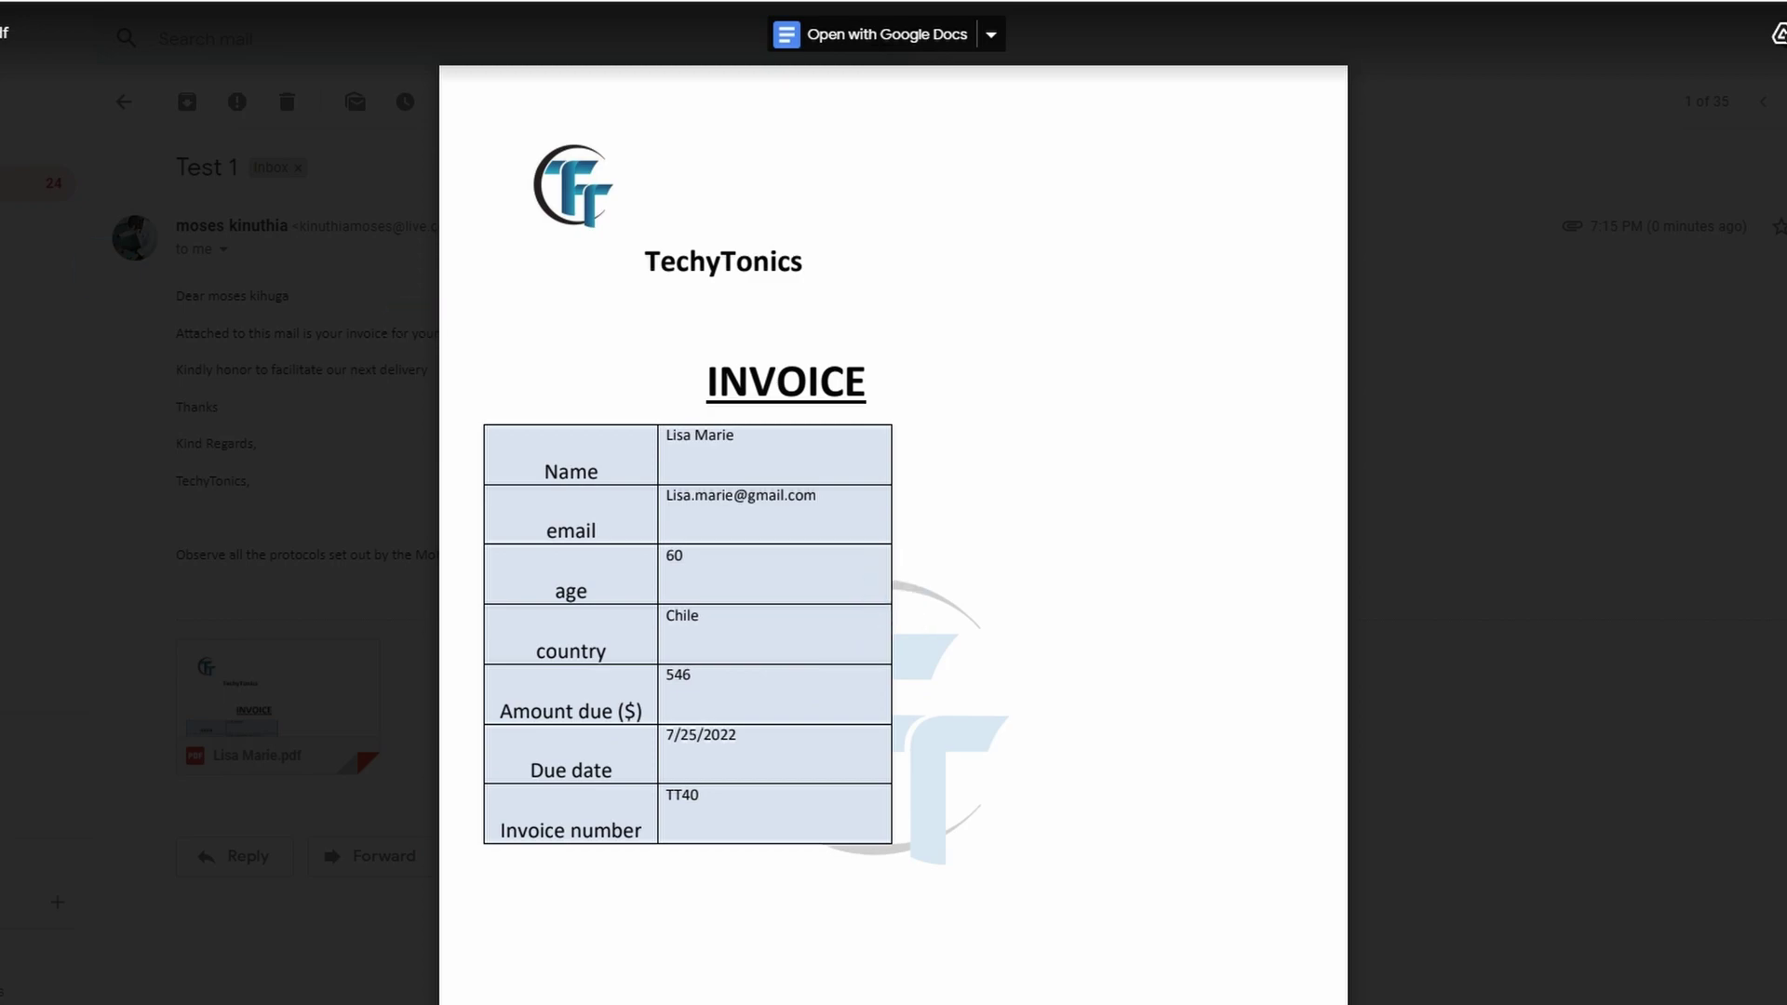
pyautogui.click(438, 638)
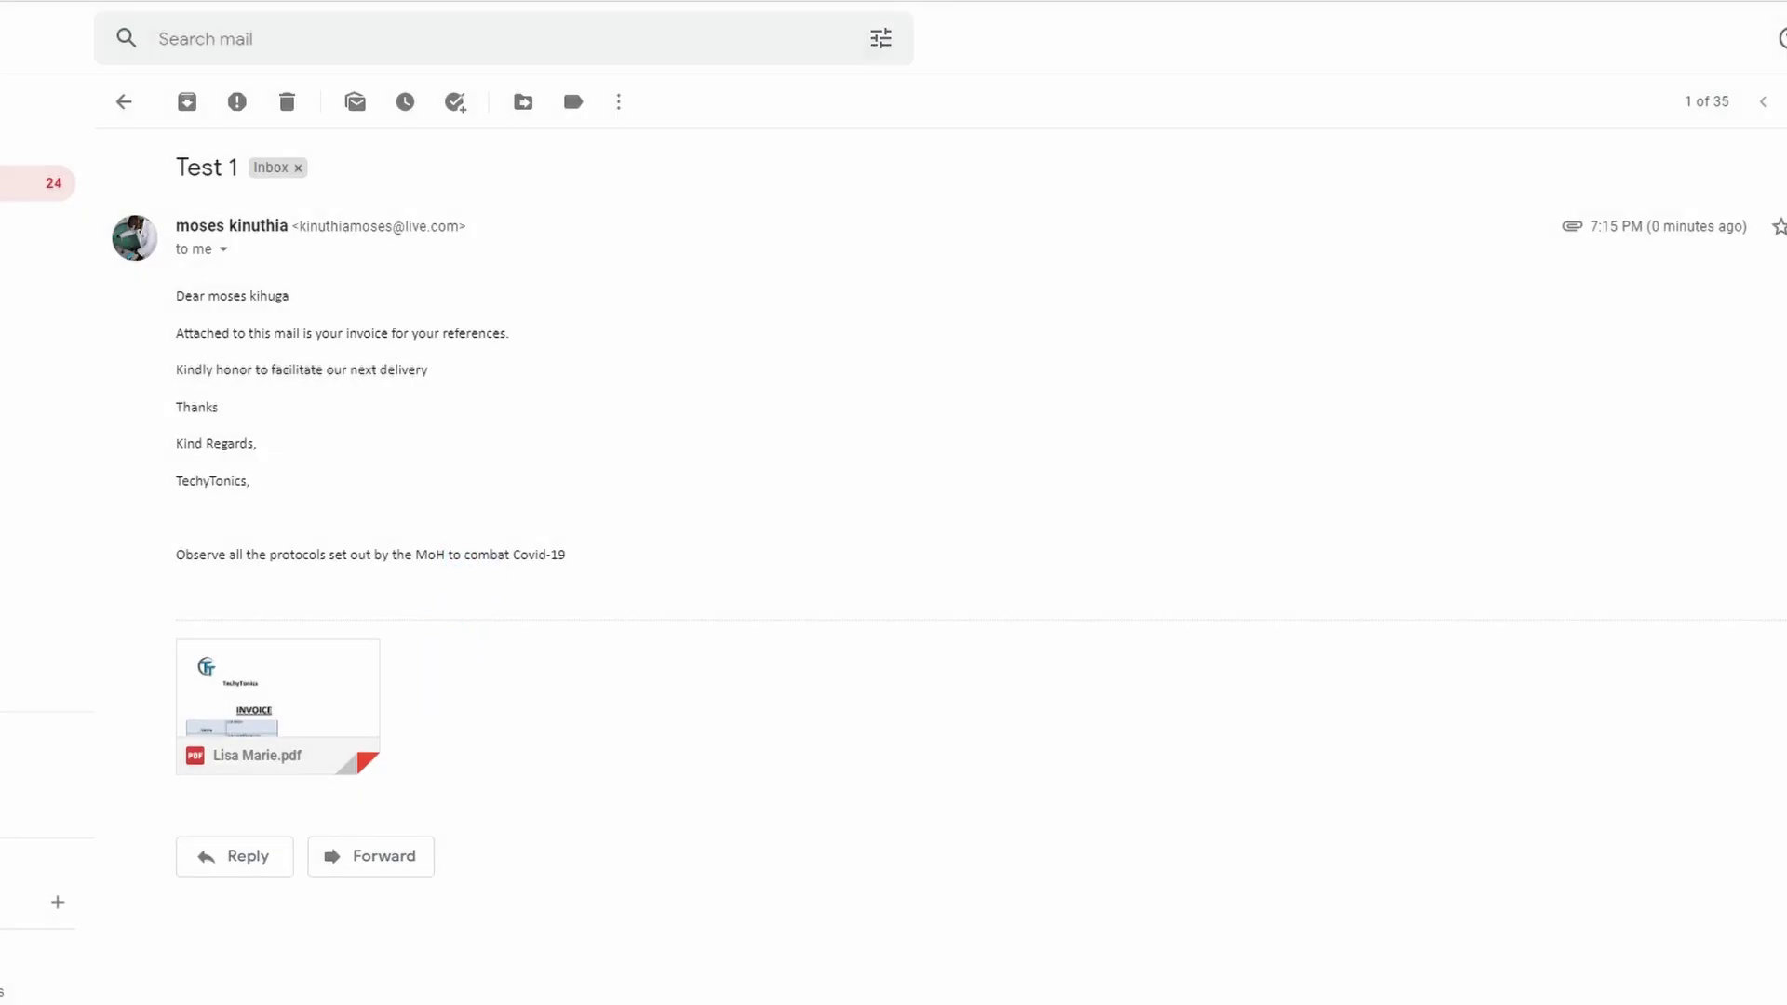
pyautogui.press('u')
# - Check the fifth Test 1 email's invoice PDF, then switch back to Excel
pyautogui.click(618, 590)
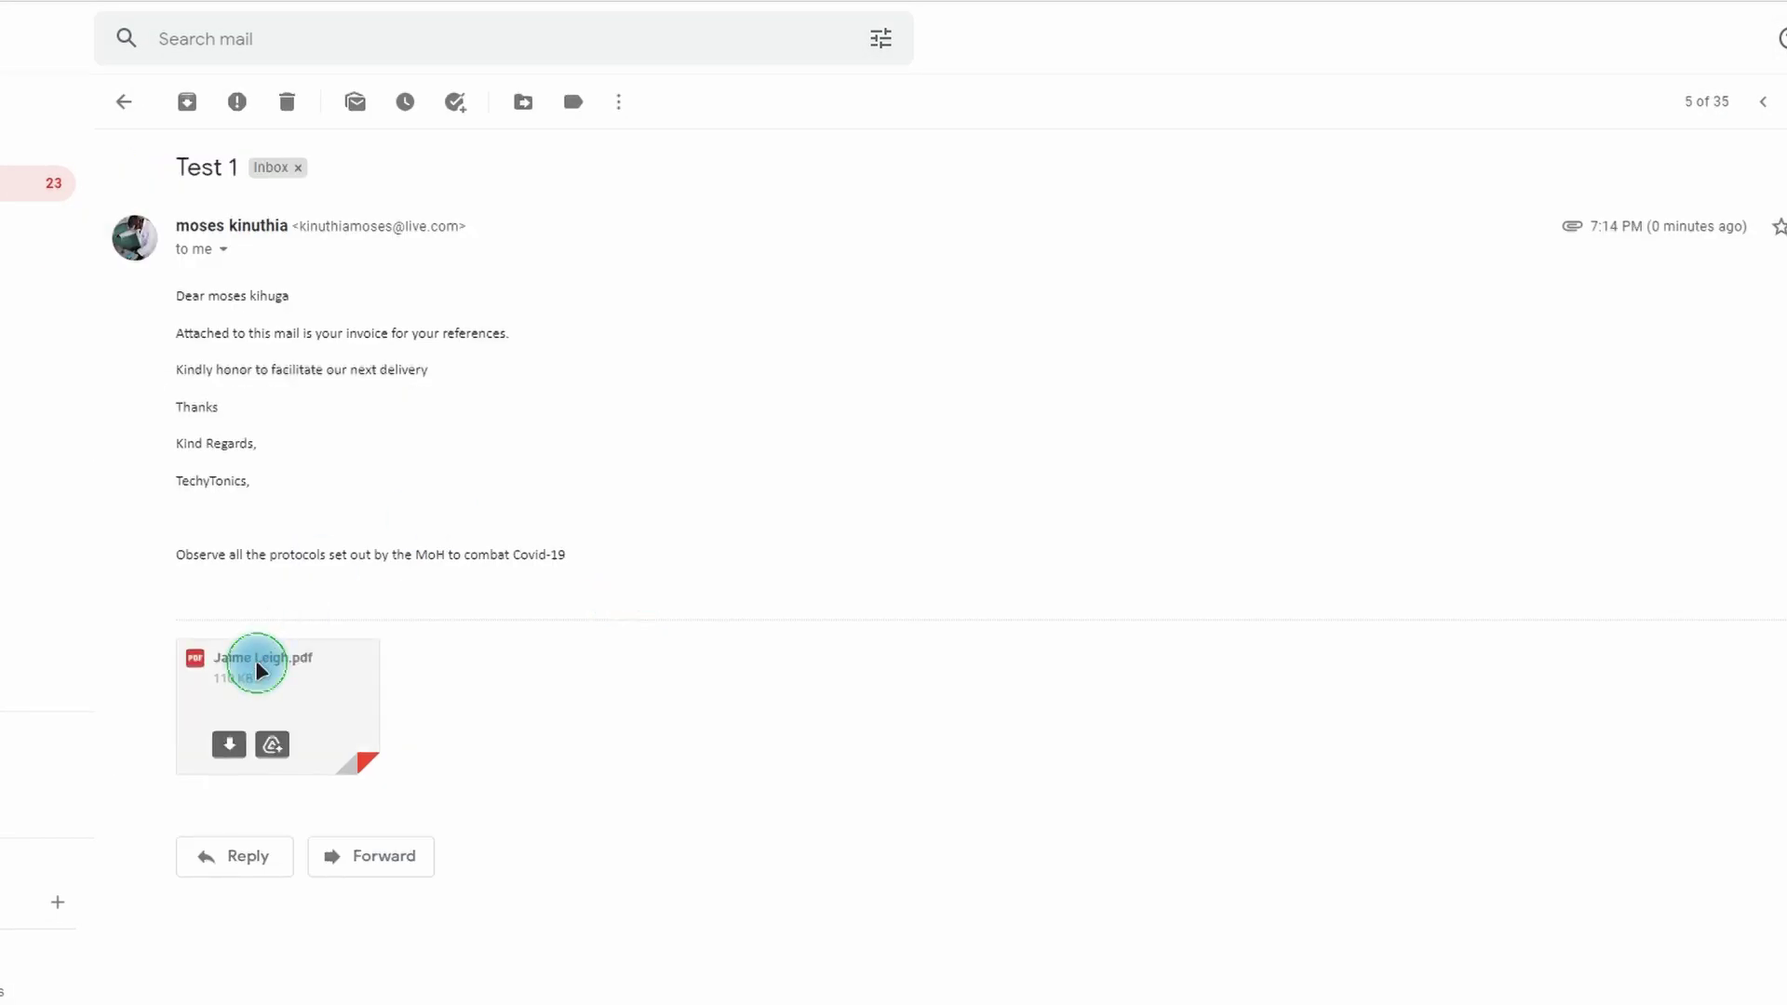
pyautogui.click(258, 668)
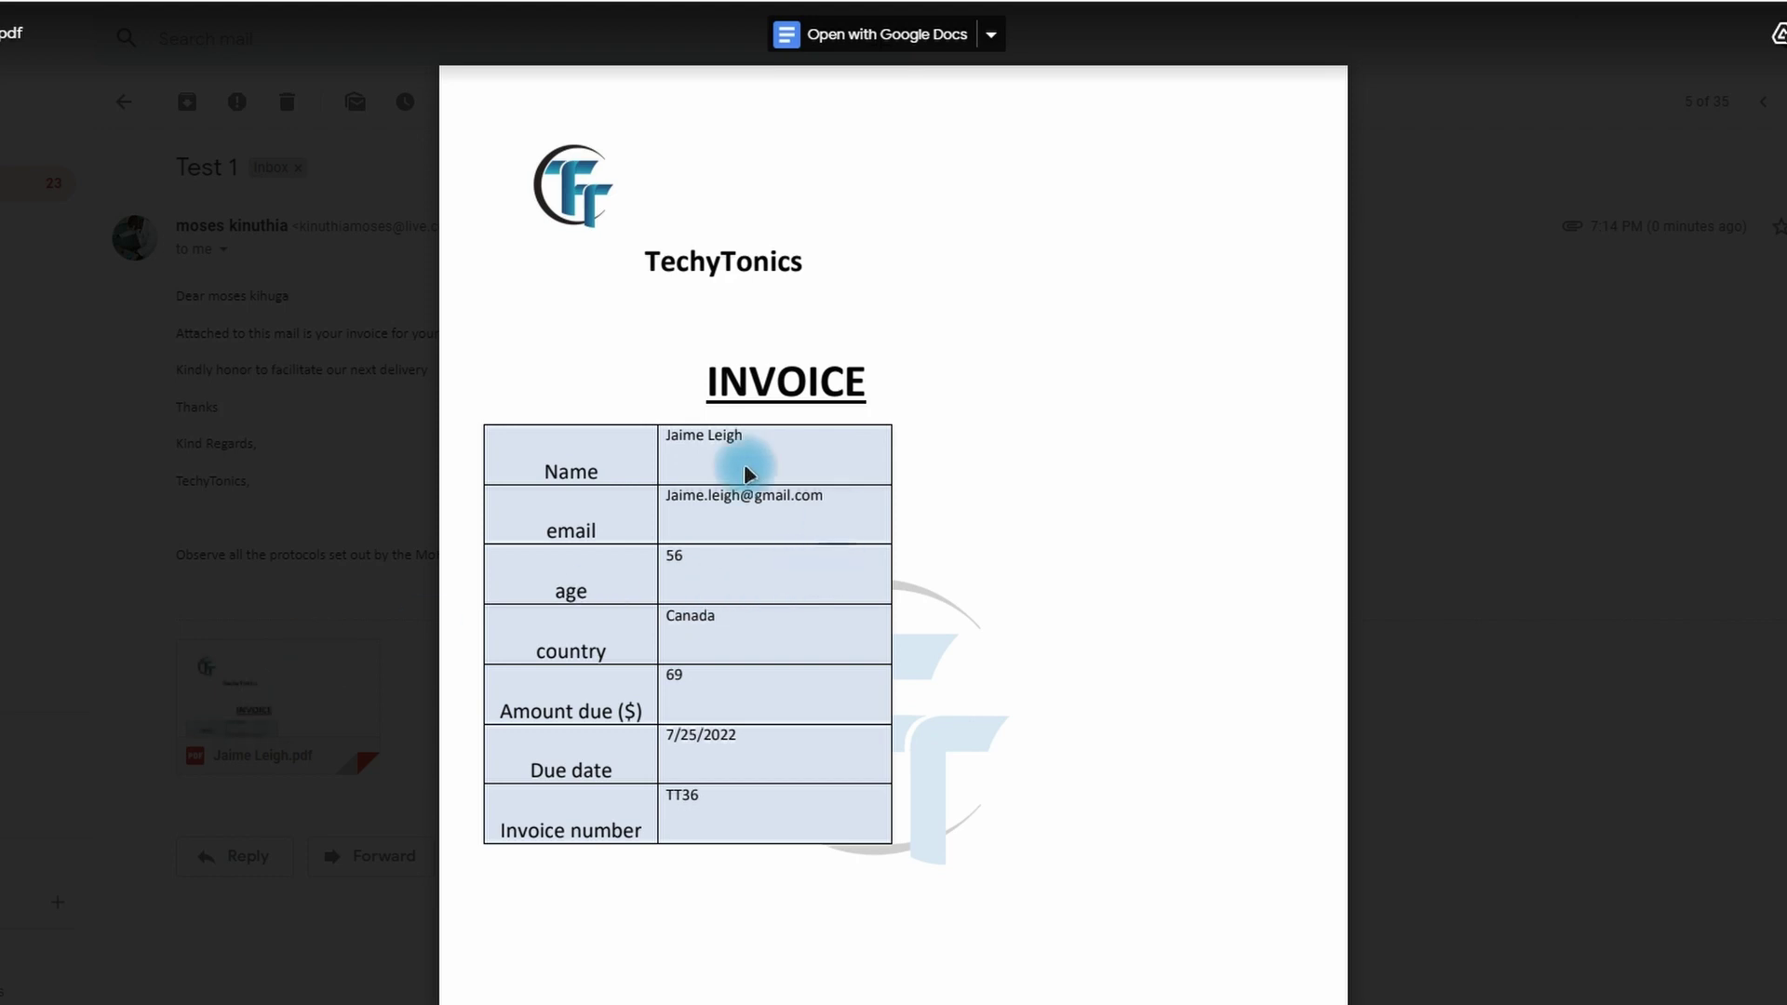
pyautogui.click(97, 162)
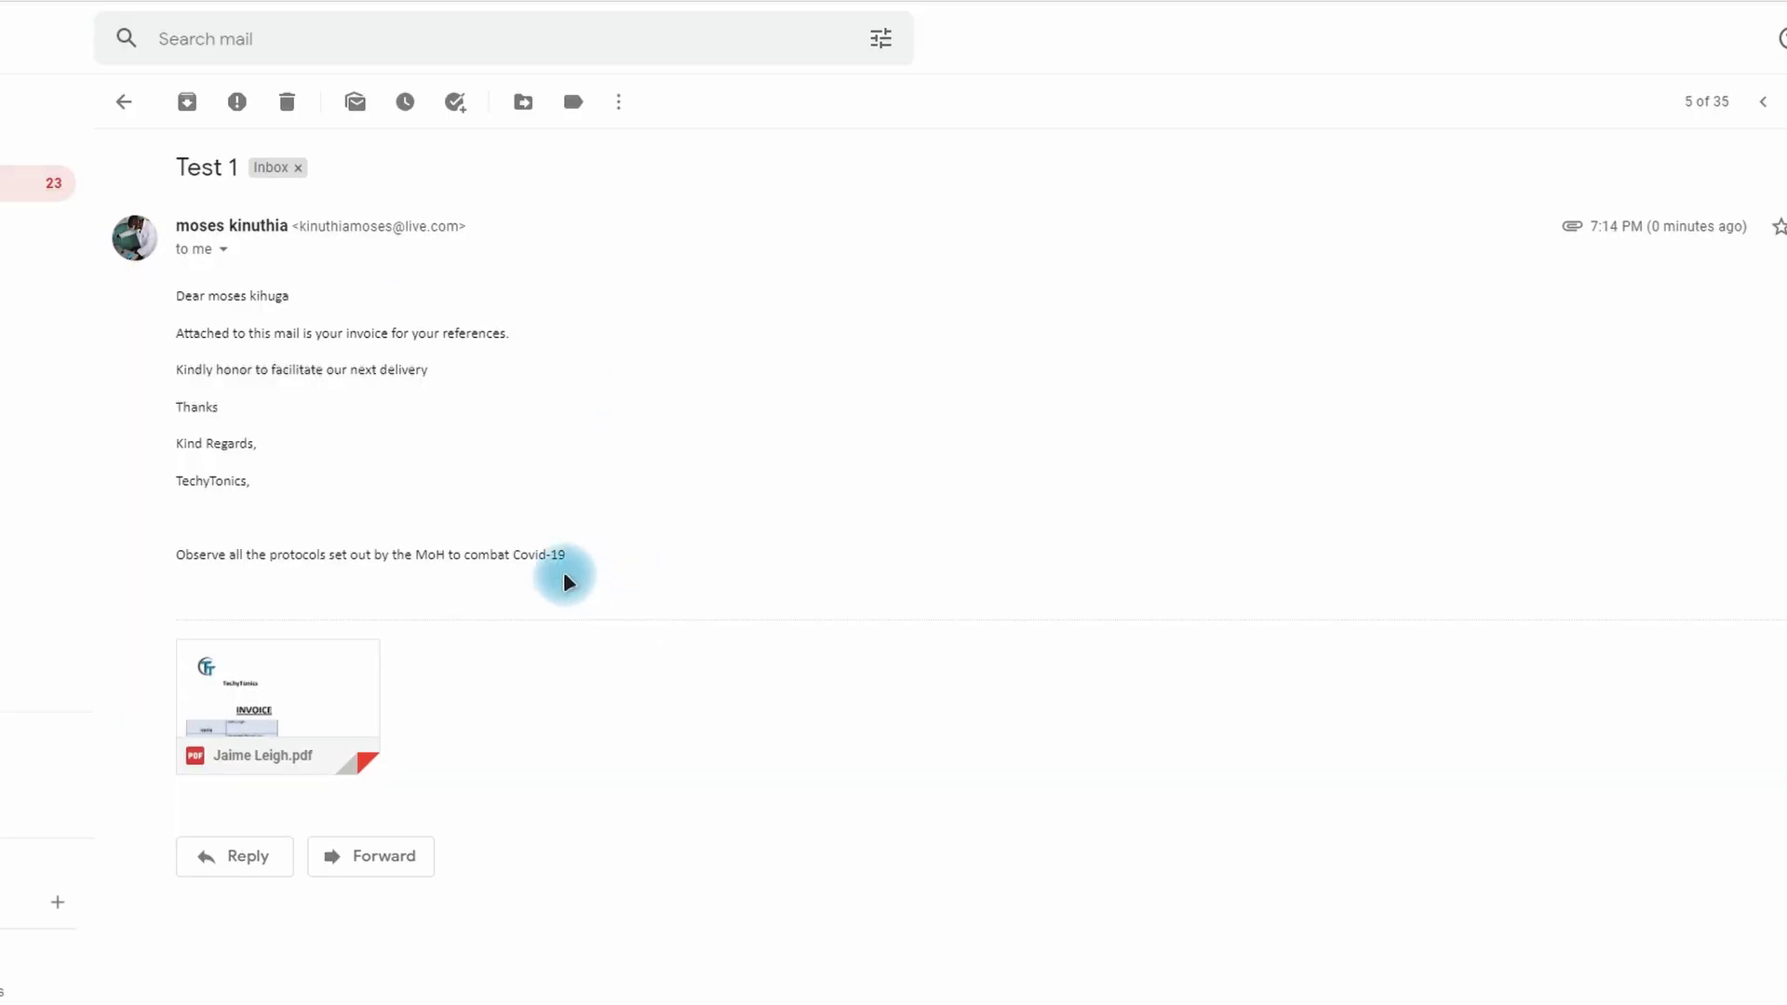
pyautogui.press('u')
pyautogui.hotkey('alt', 'Tab')
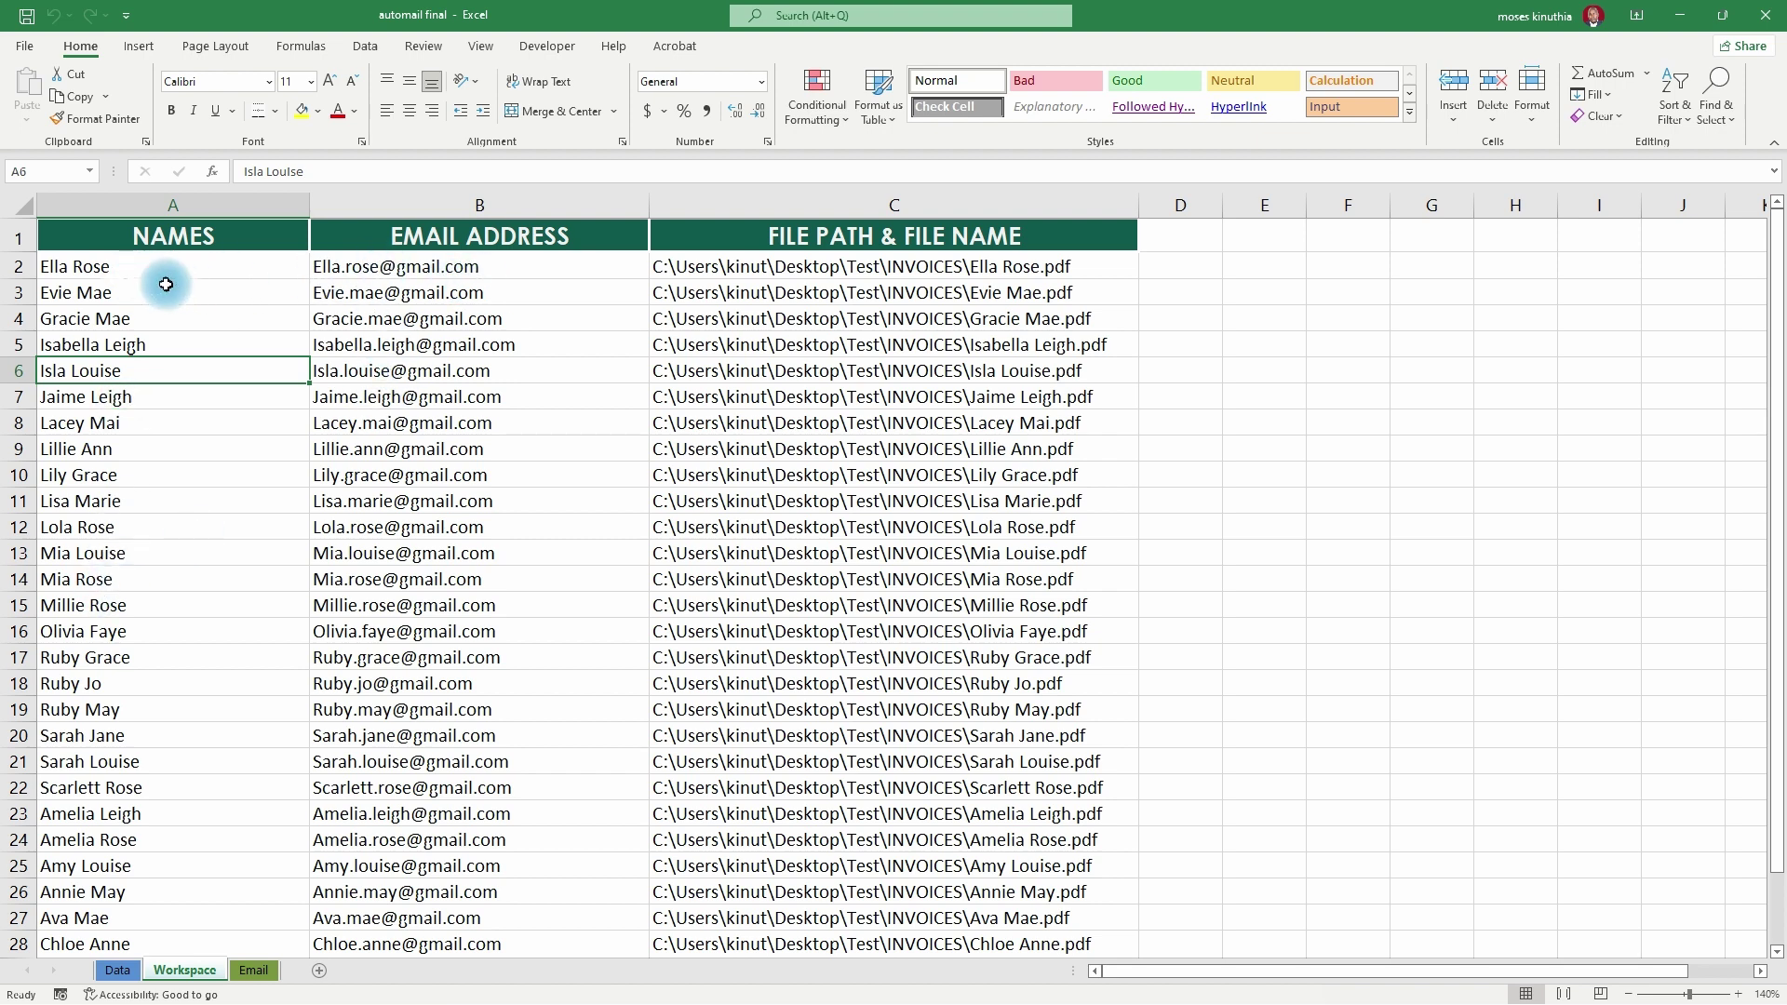
# - Inspect A2 and B2's lookup formula on Workspace, then flip between the Data, Workspace and Email sheets
pyautogui.click(101, 269)
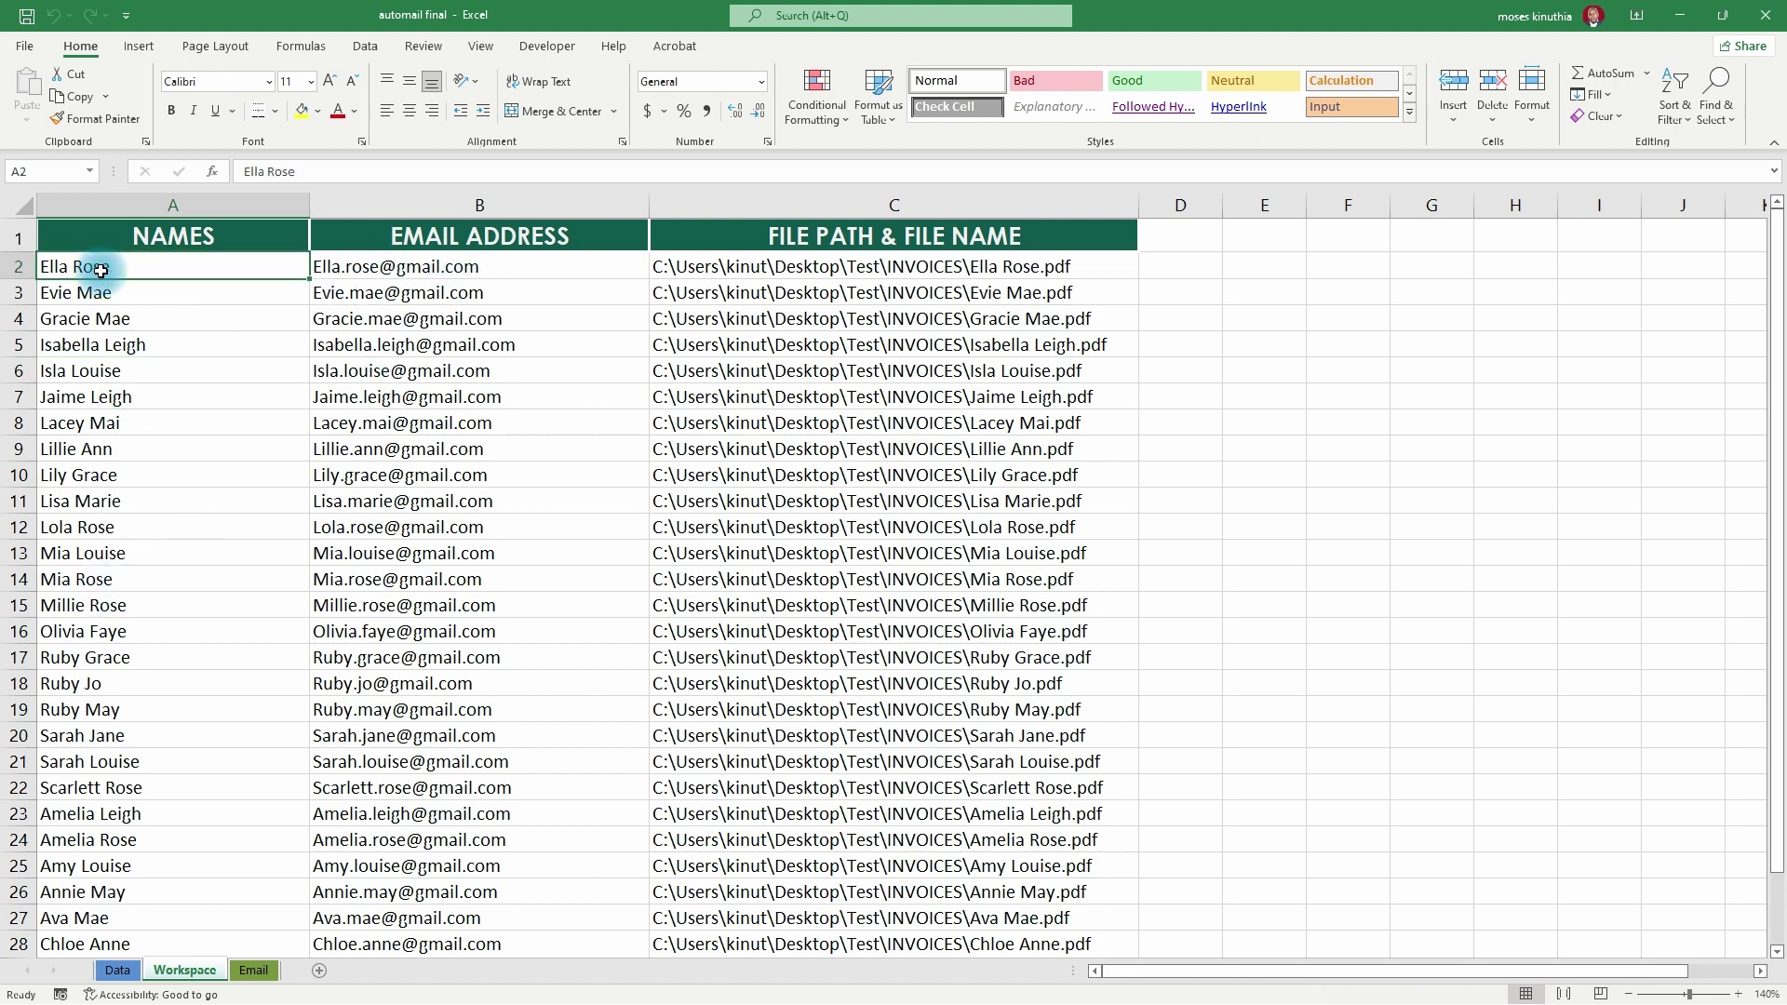
pyautogui.click(480, 269)
pyautogui.click(121, 973)
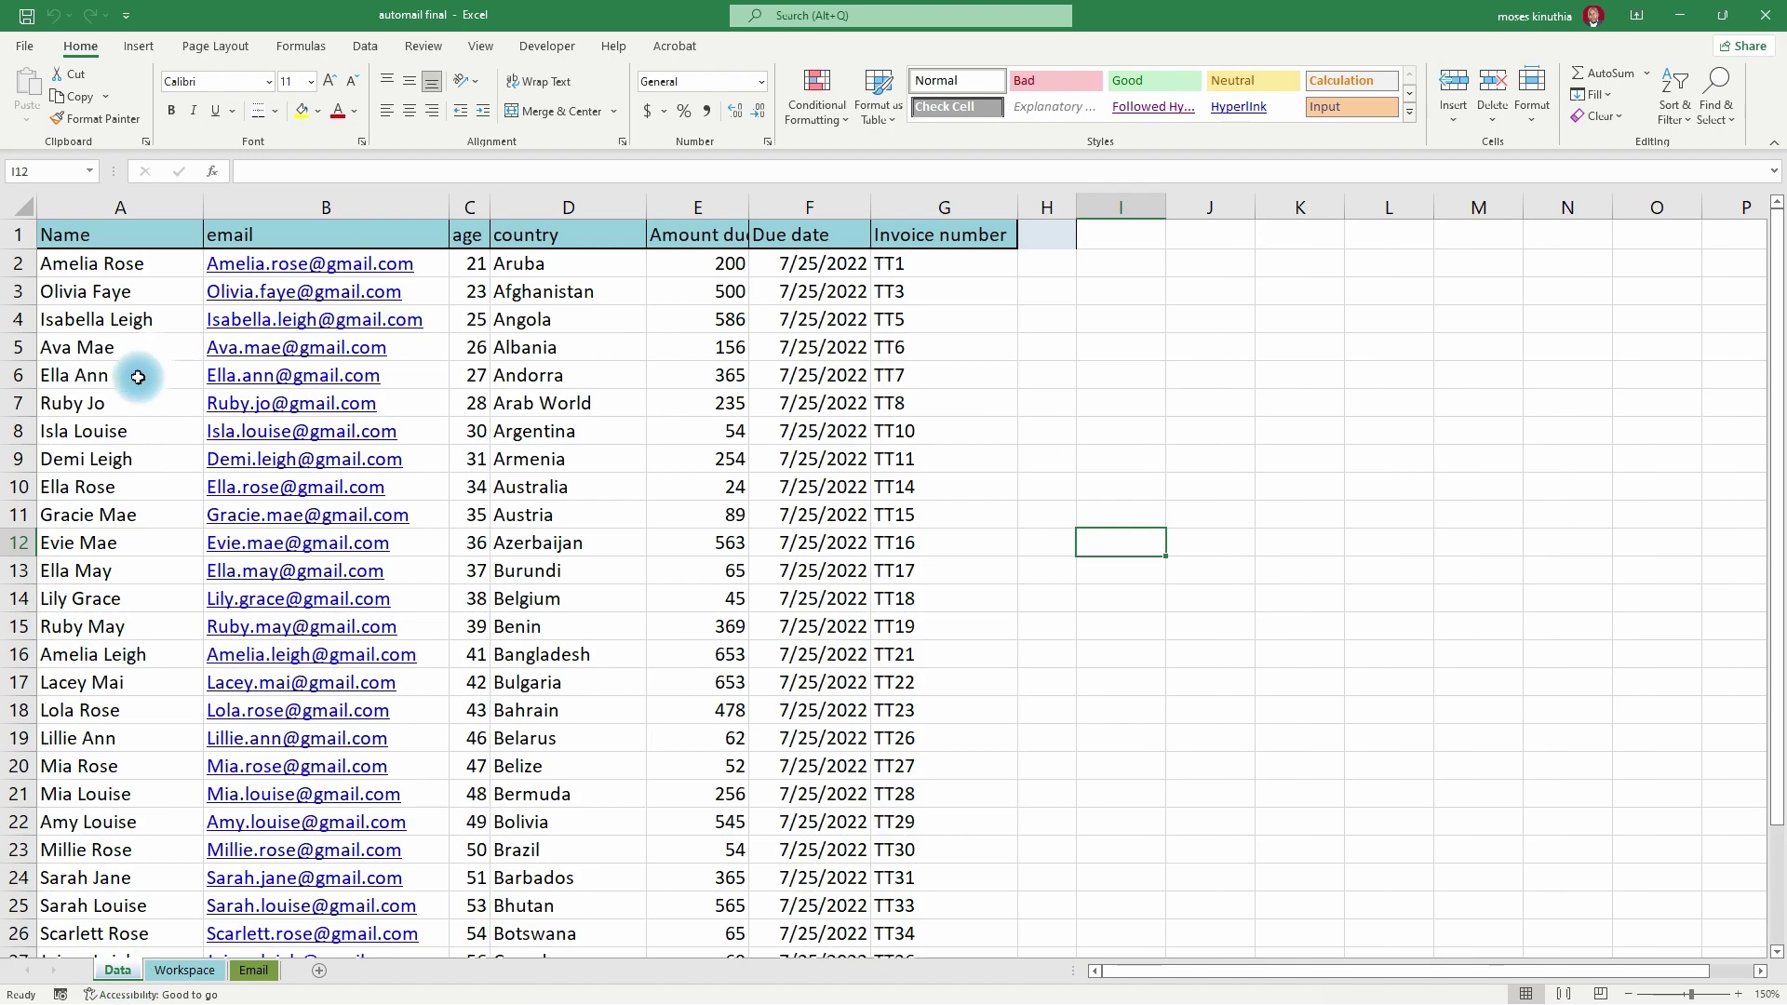
pyautogui.click(190, 972)
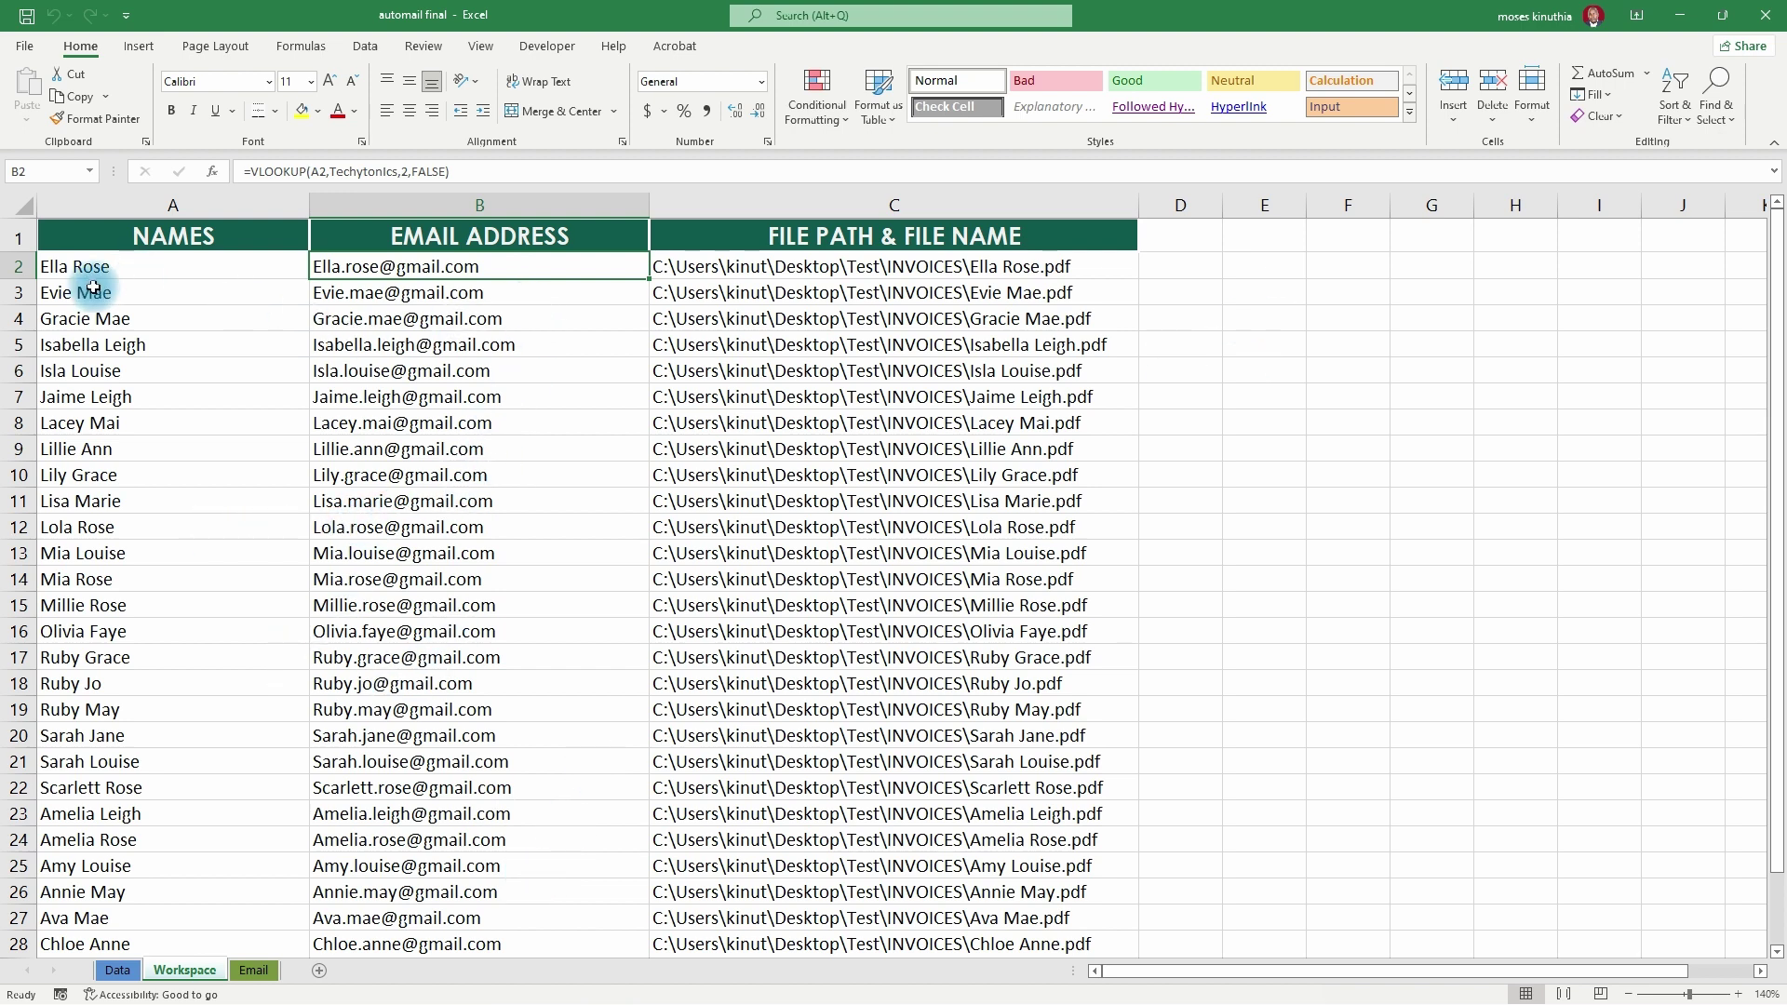
pyautogui.moveTo(75, 266); pyautogui.dragTo(281, 956)
pyautogui.click(249, 967)
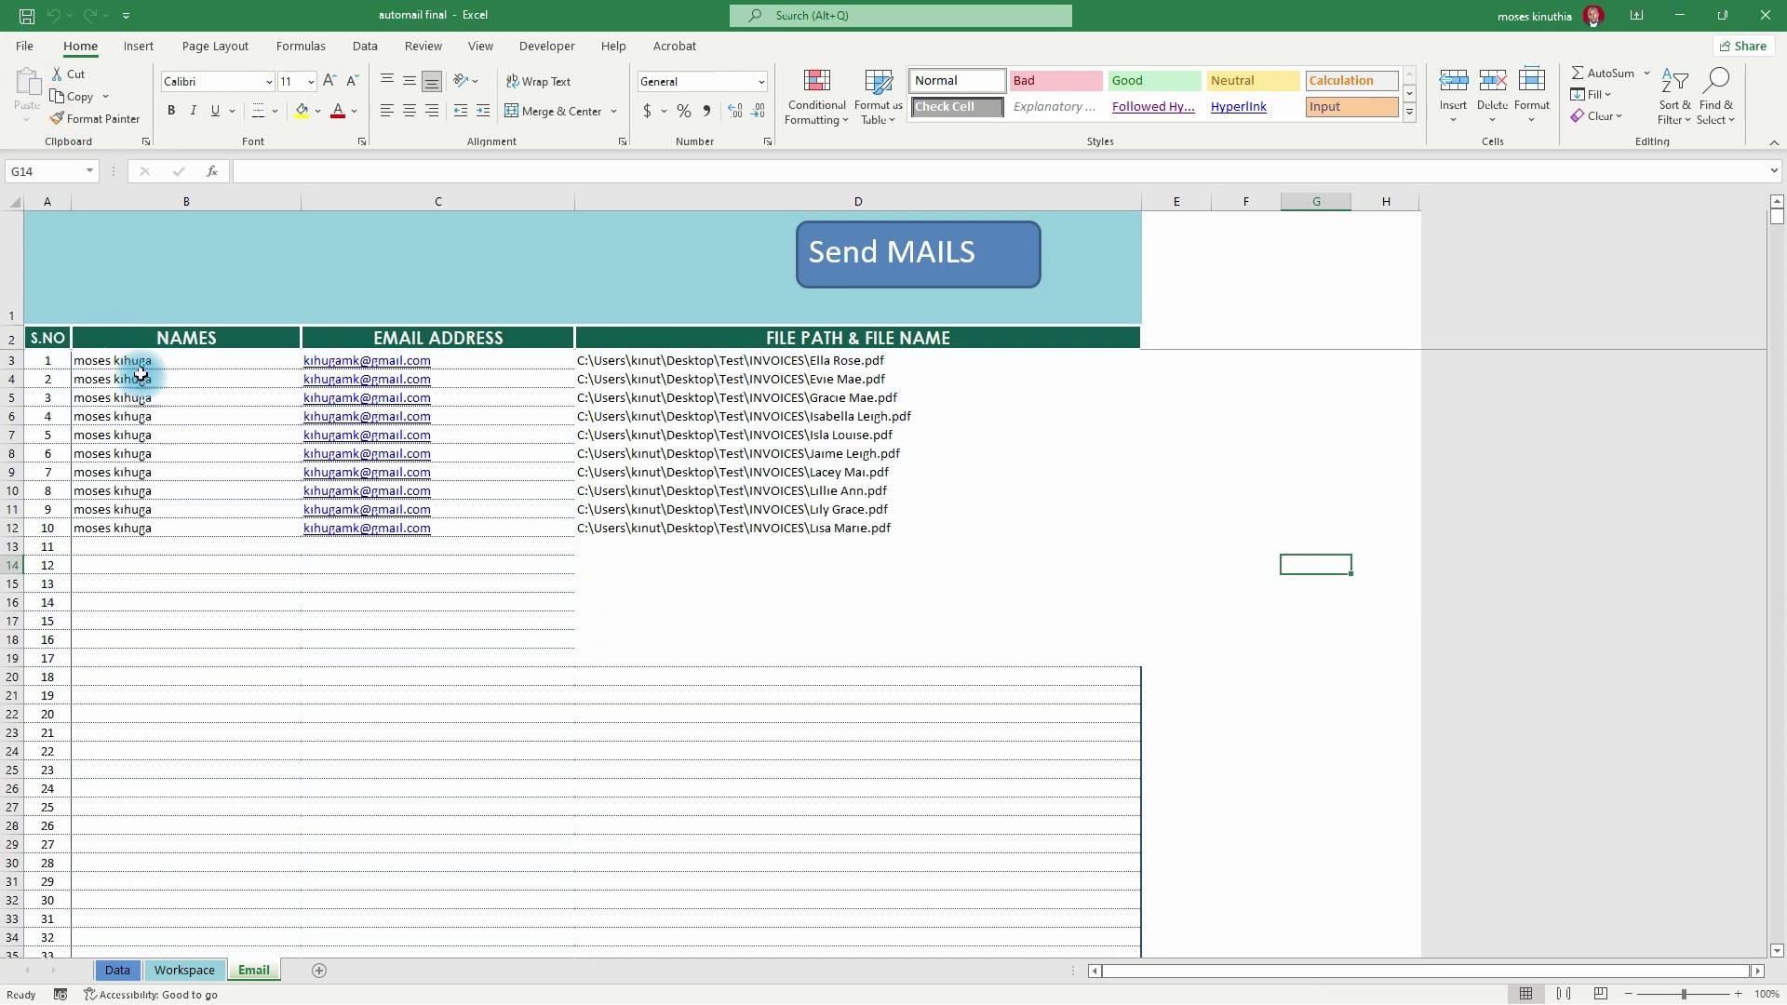
pyautogui.click(178, 968)
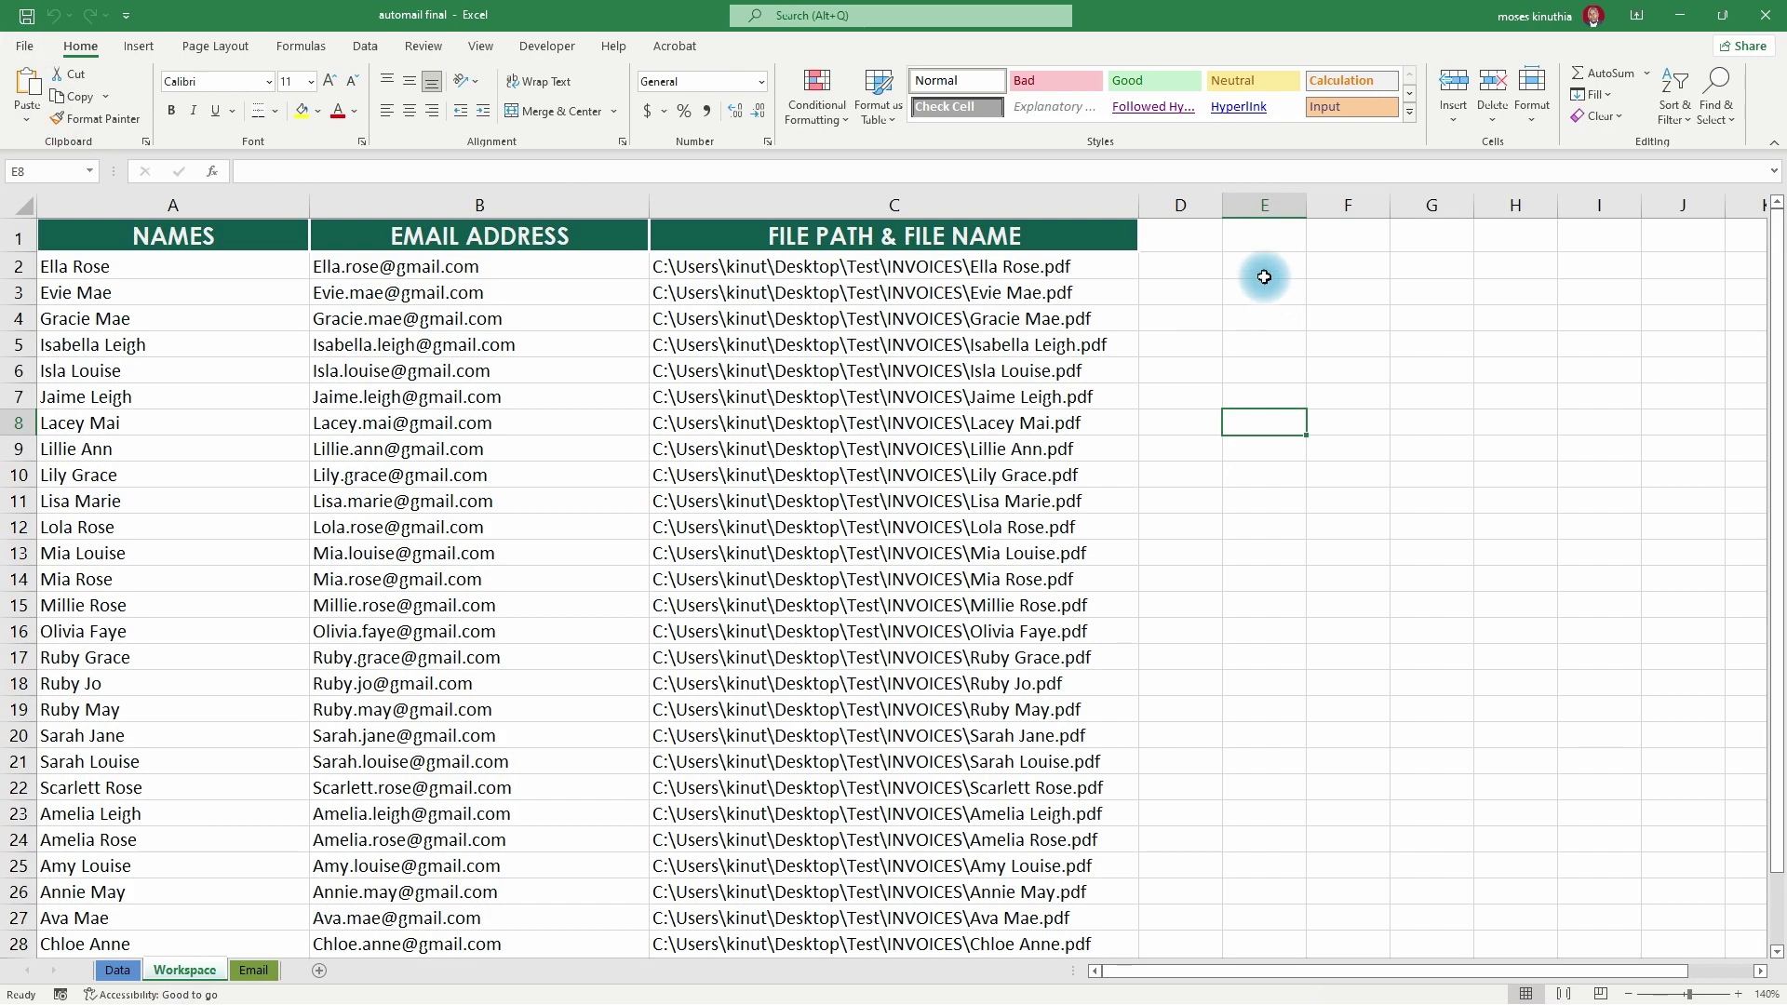
pyautogui.moveTo(1247, 265); pyautogui.dragTo(1325, 333)
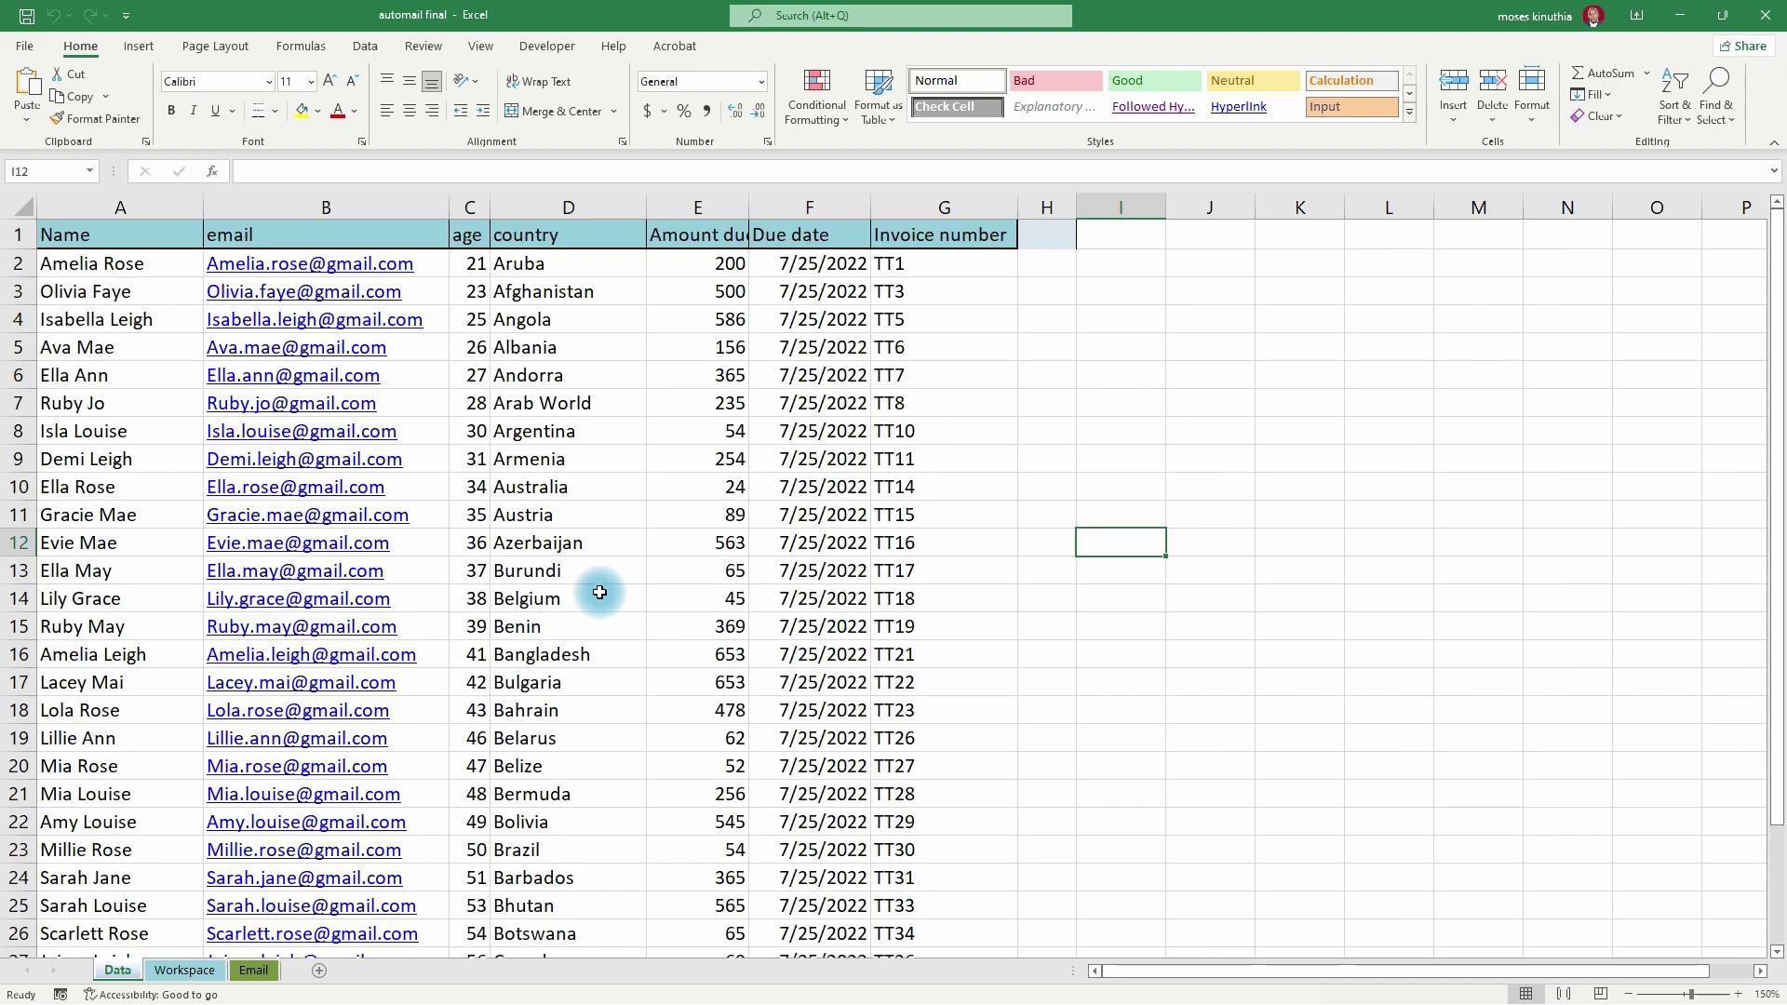